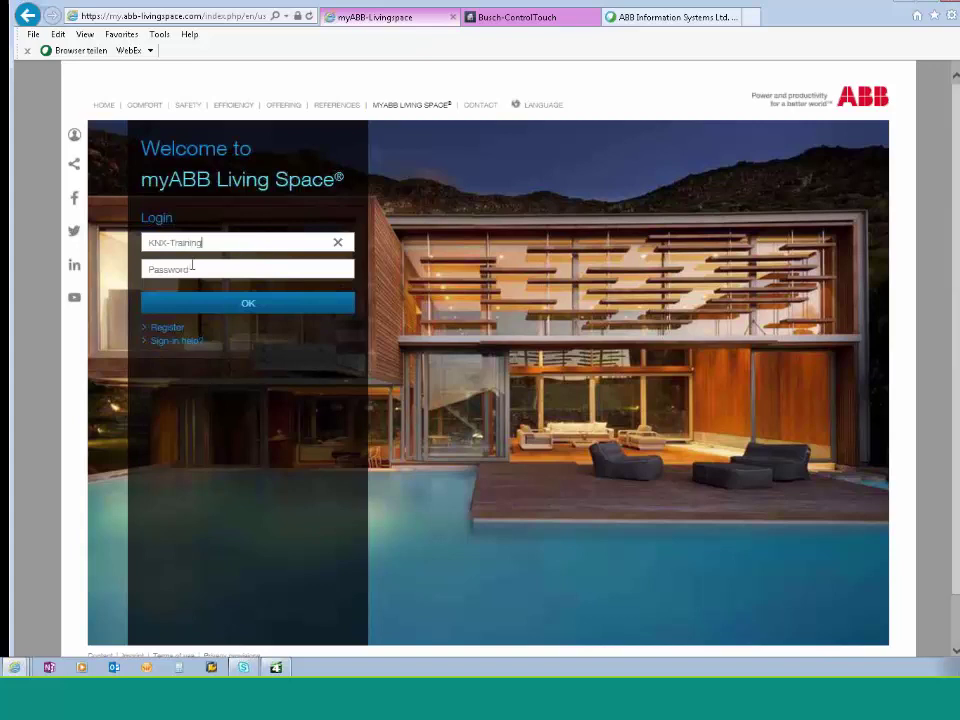
Enter the account password and log in to myABB Living Space
key("Tab")
type("**")
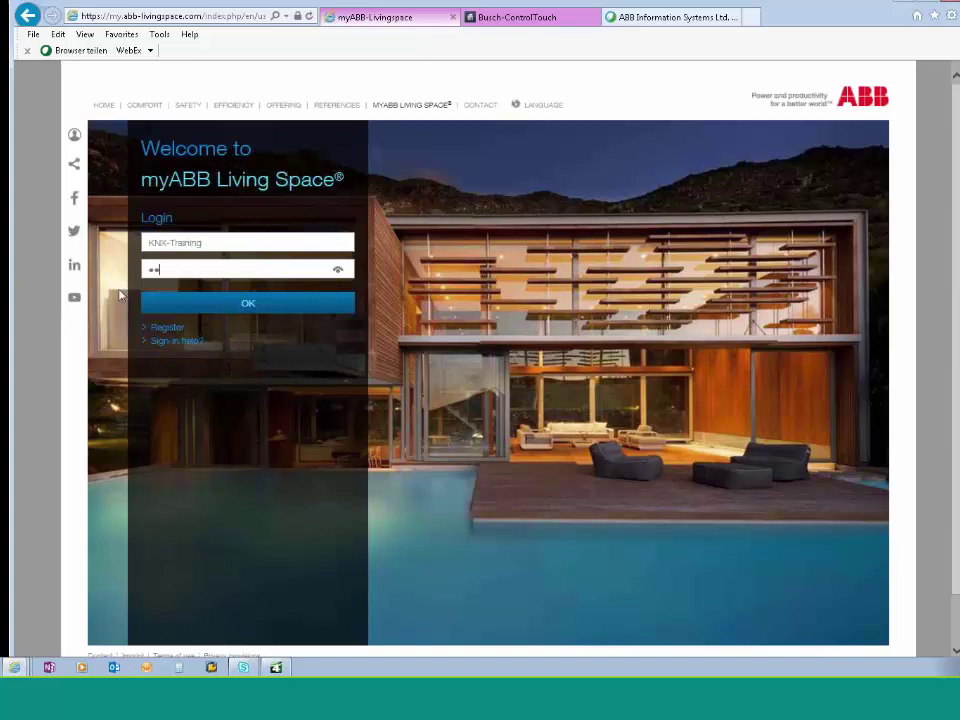
type("******")
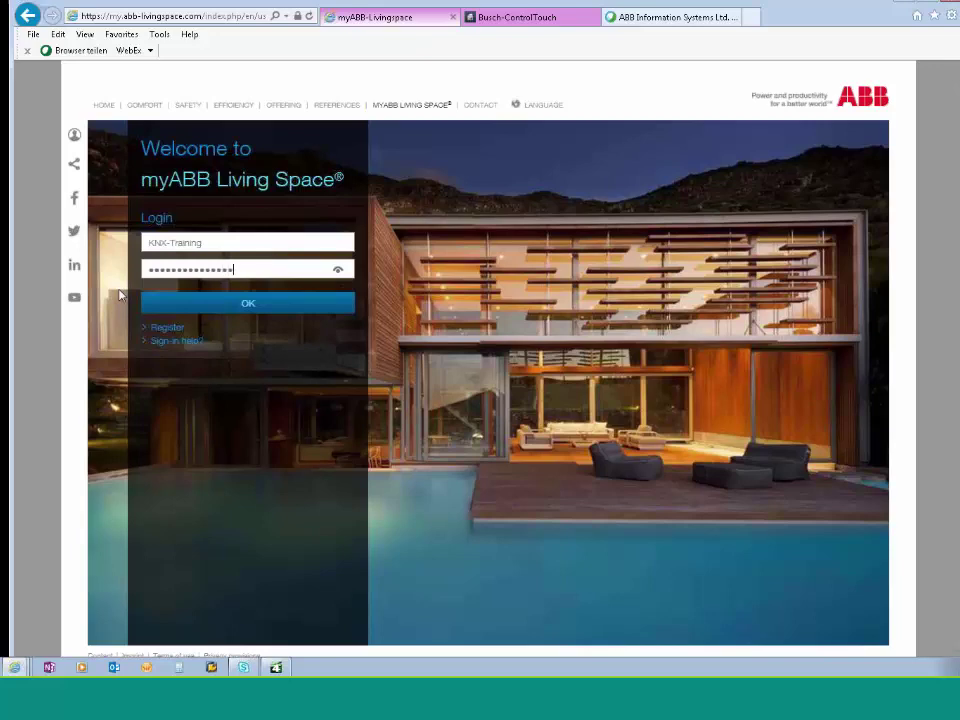
left_click(234, 309)
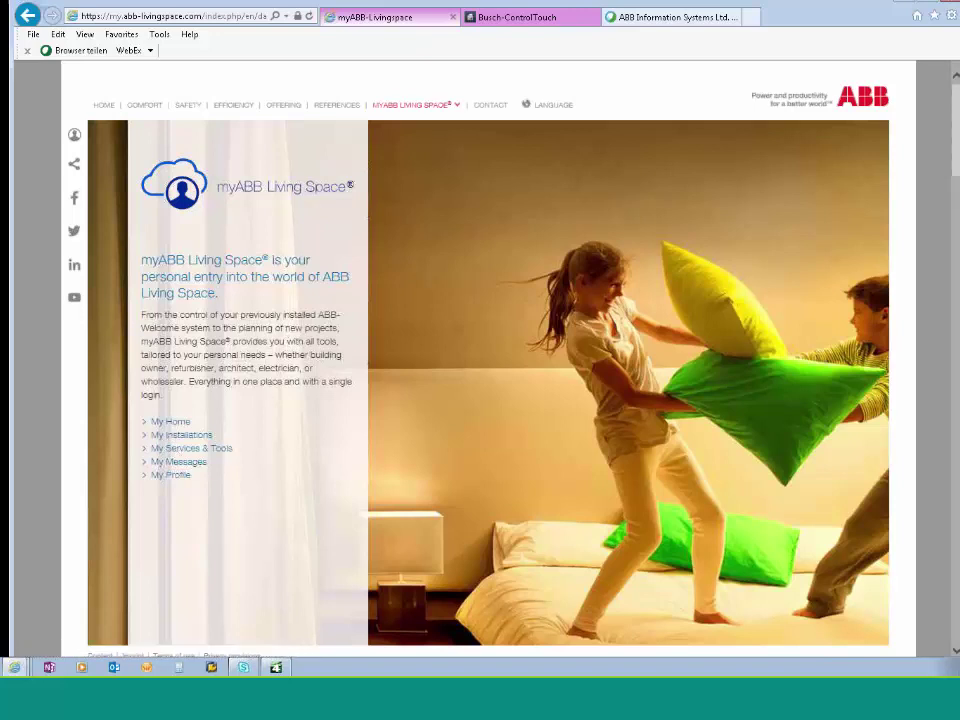
Open the Trainer ControlTouch device from the Busch-ControlTouch entry in My Installations
left_click(190, 437)
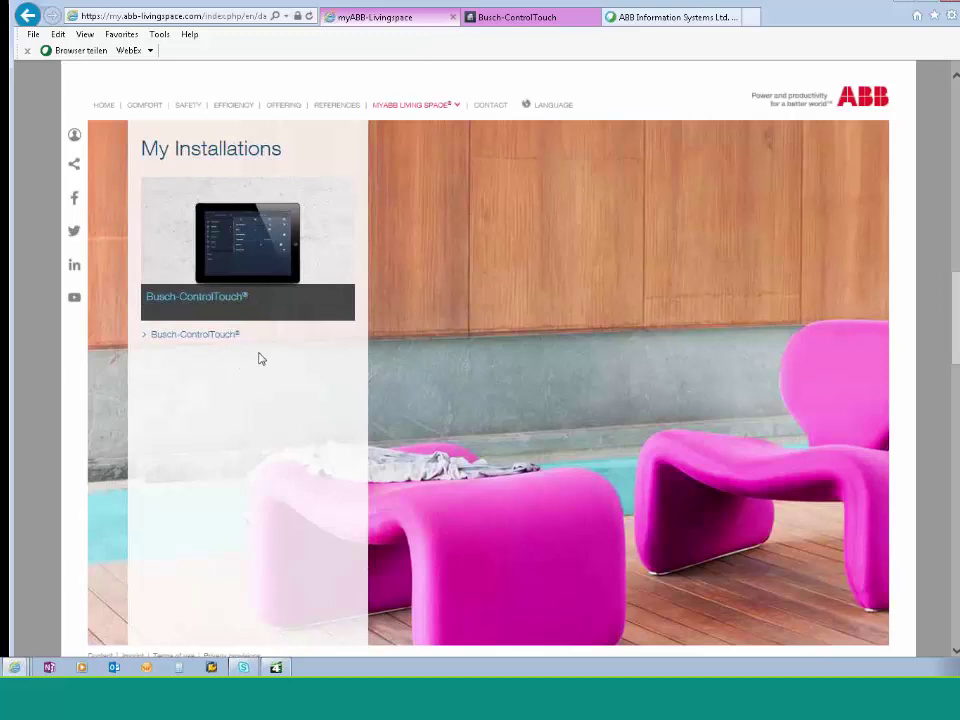
left_click(197, 338)
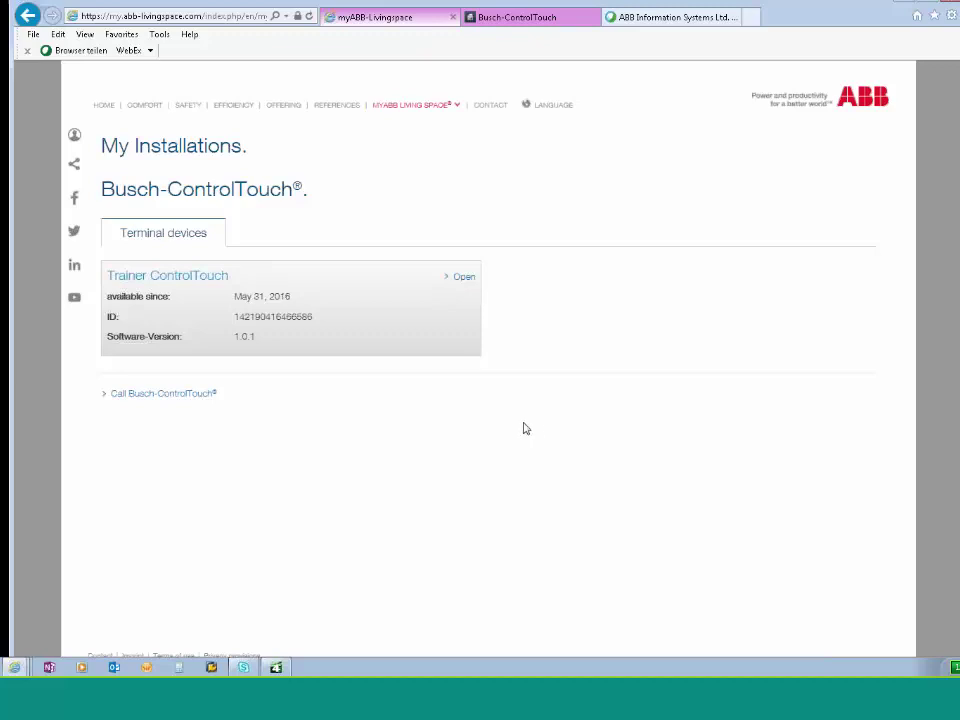
left_click(461, 278)
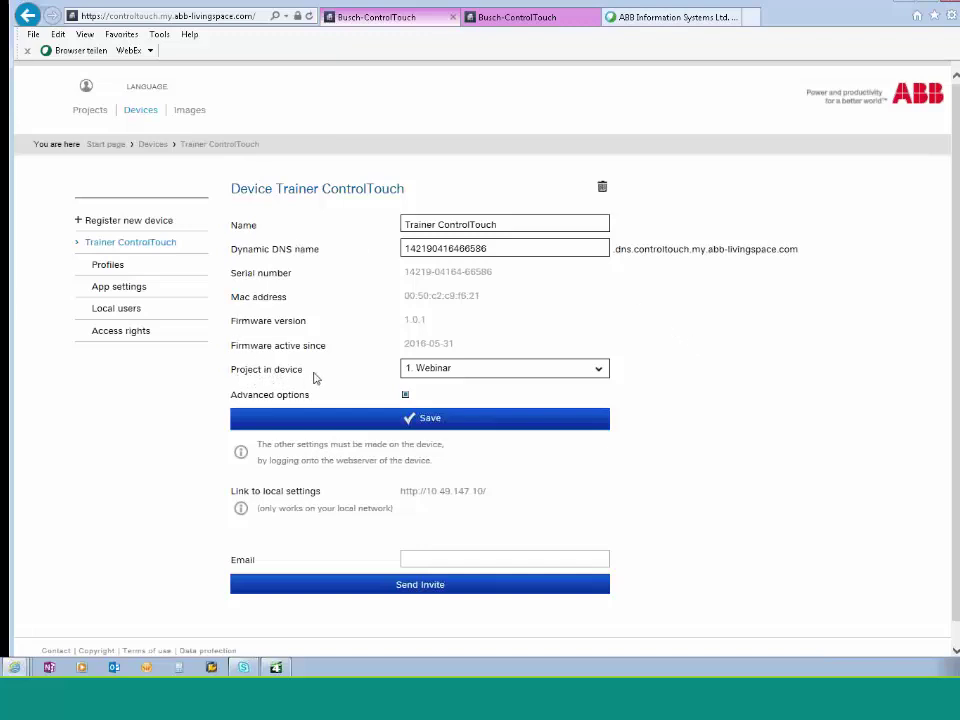
Check which projects can be assigned to the Trainer ControlTouch device and view the status page of its local web server
left_click(598, 369)
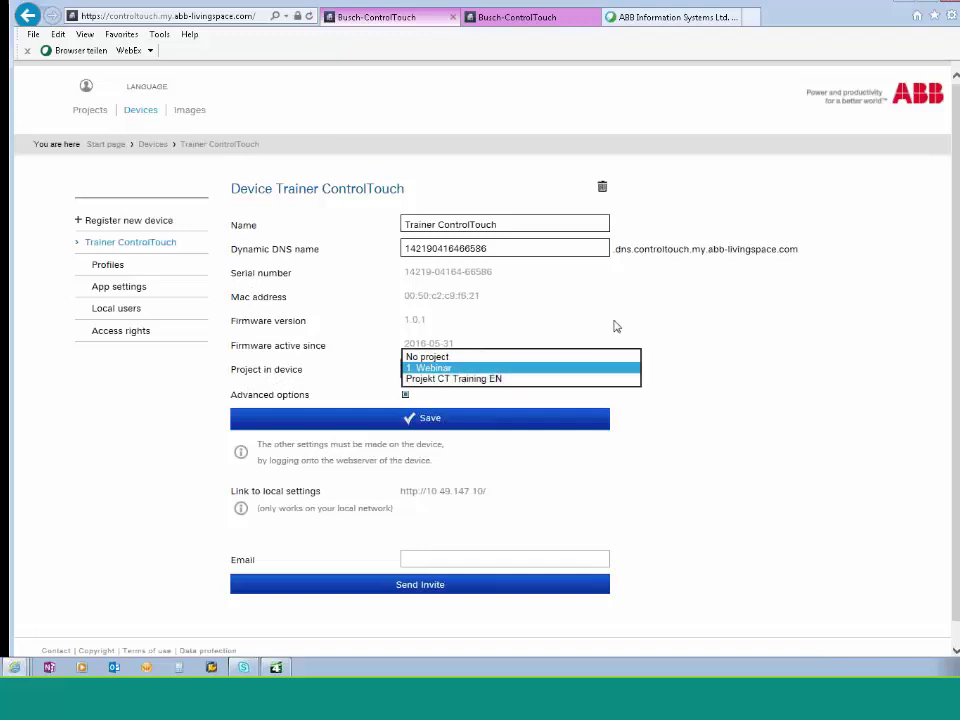
left_click(616, 326)
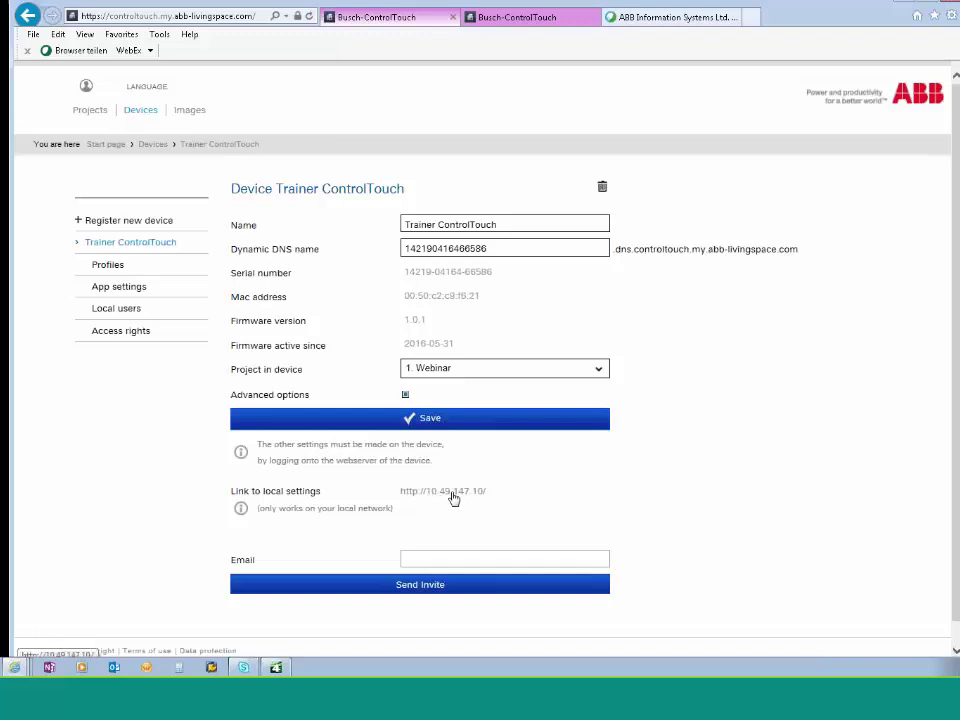
left_click(498, 14)
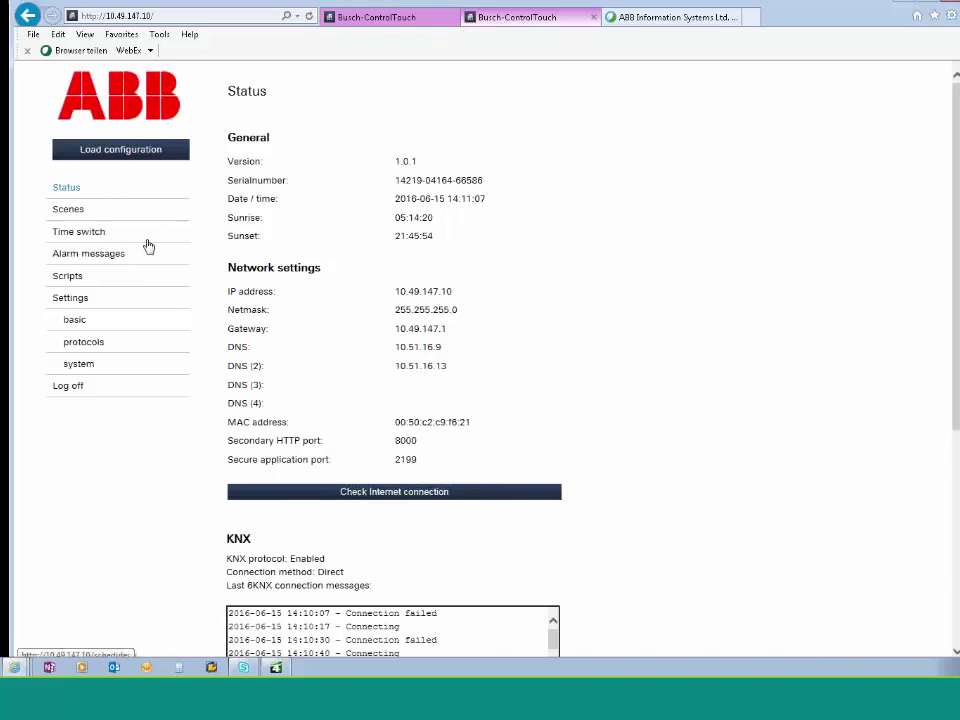
left_click(379, 20)
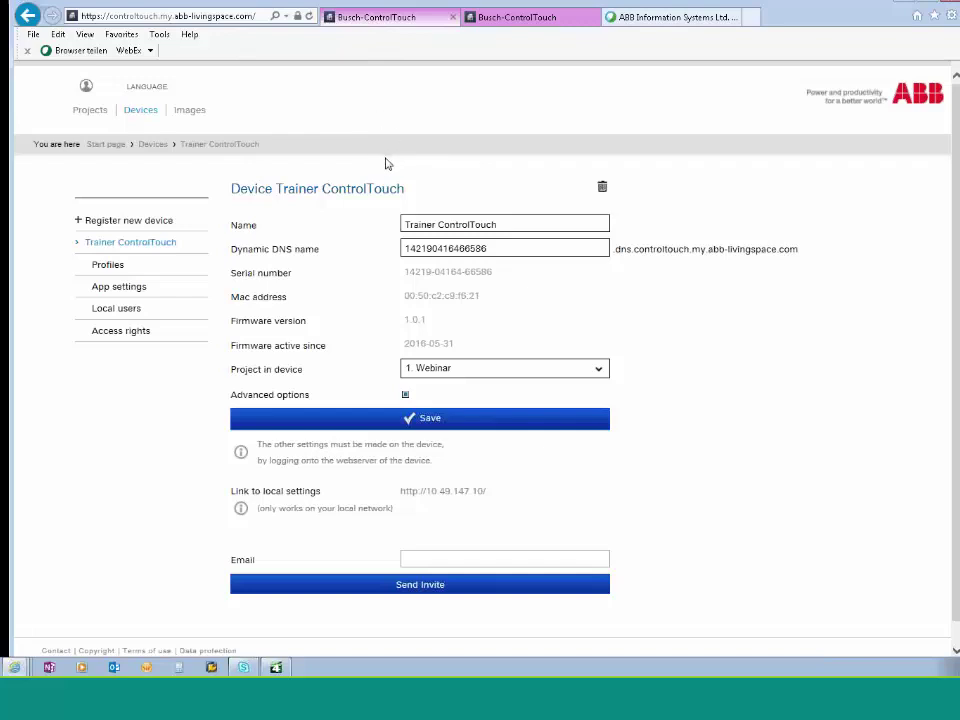
Check the date/time sending intervals of project 1. Webinar and open its group addresses for editing
left_click(86, 118)
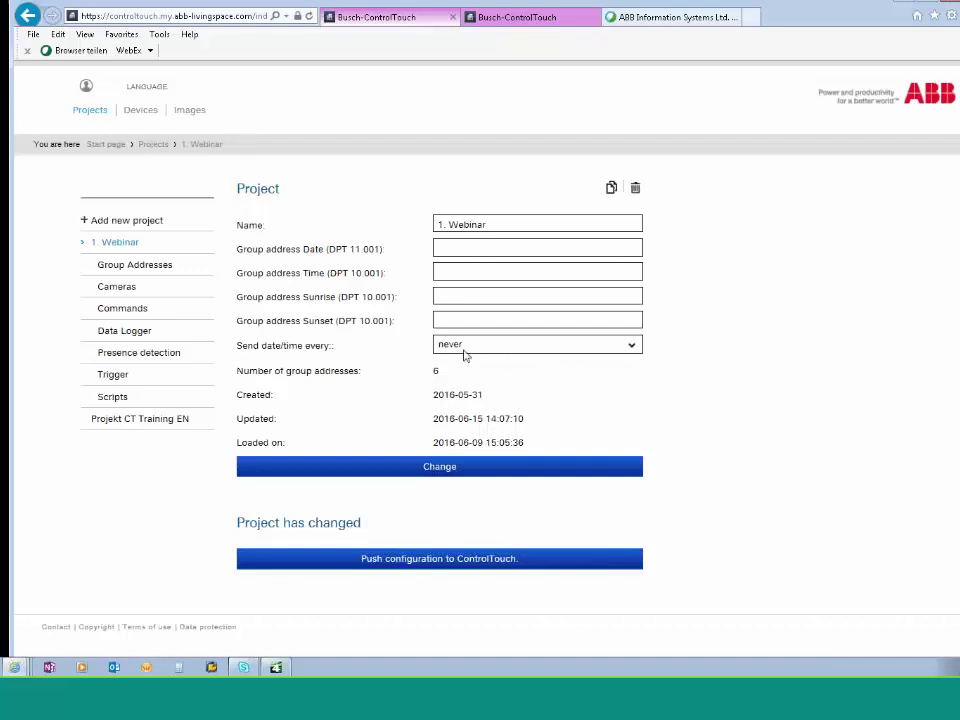
left_click(632, 347)
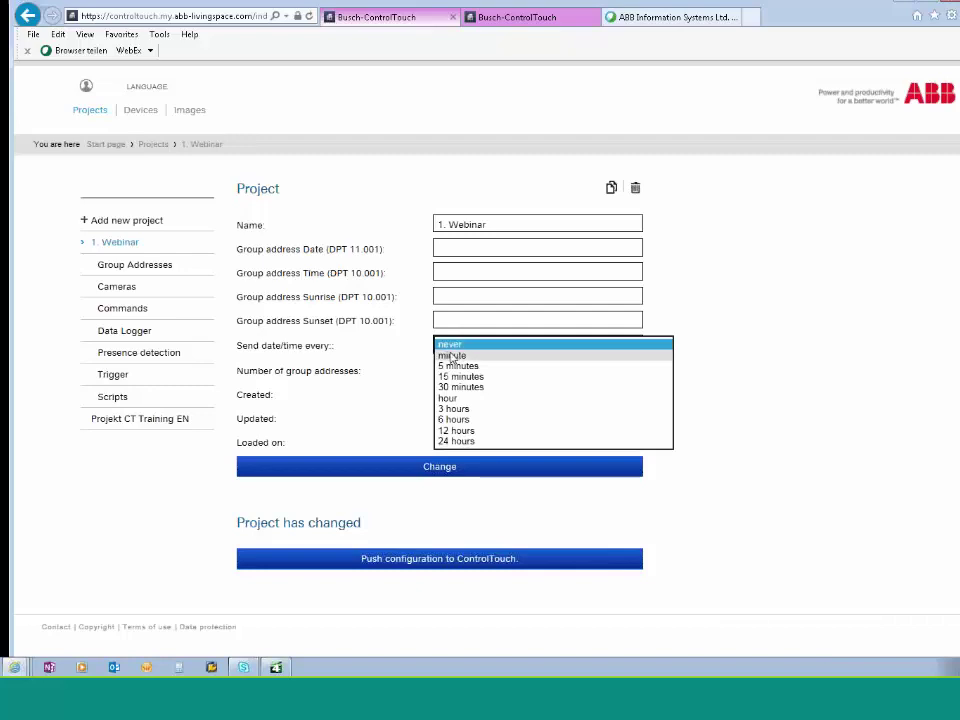
left_click(692, 344)
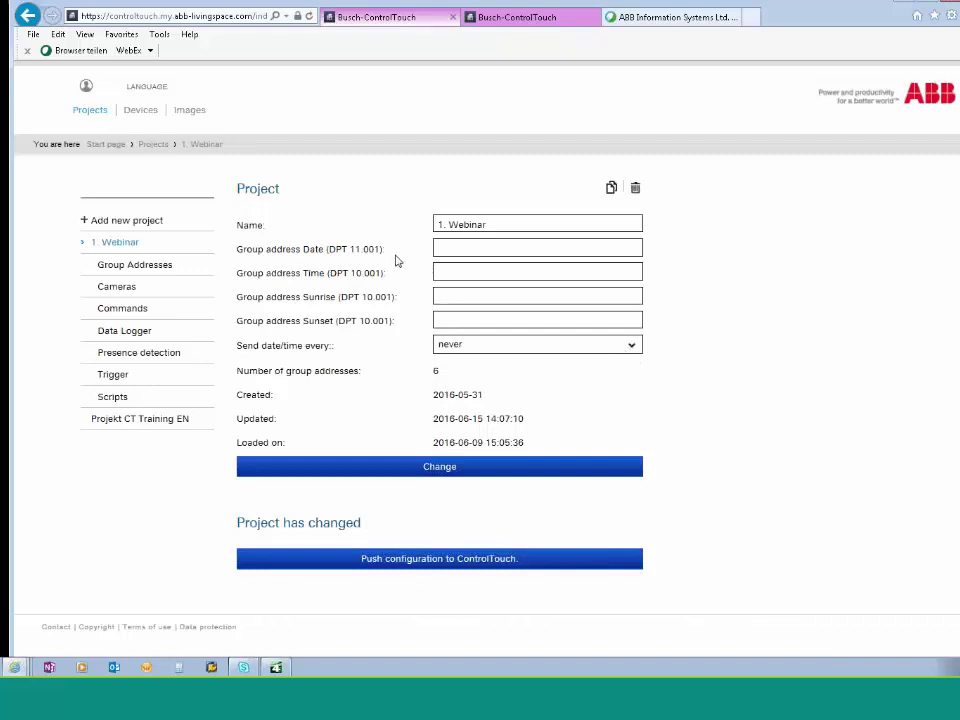
left_click(136, 268)
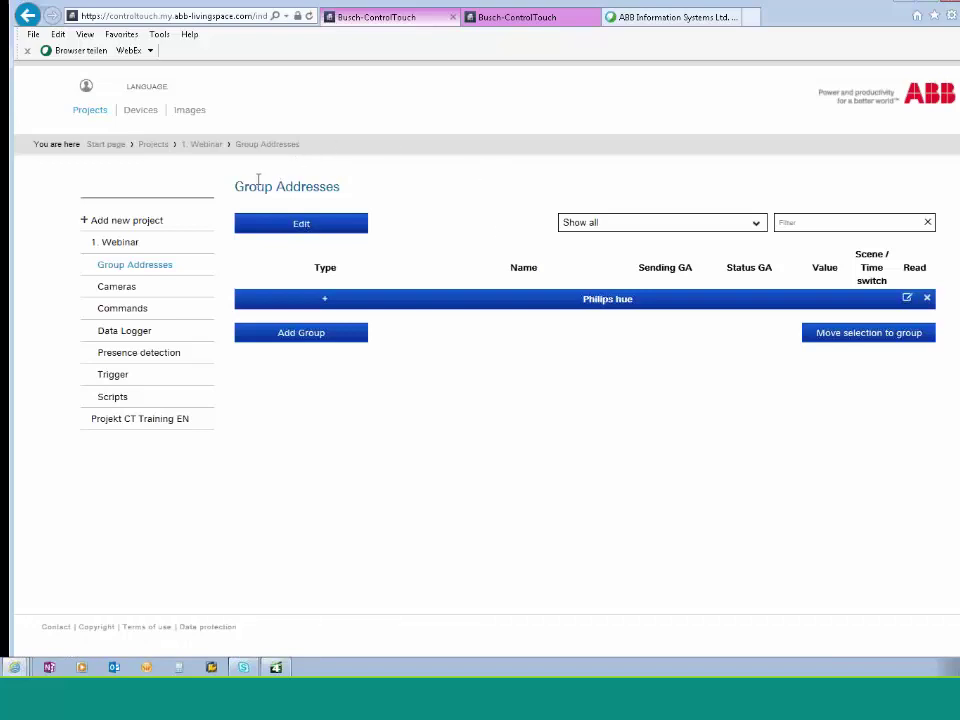
left_click(297, 228)
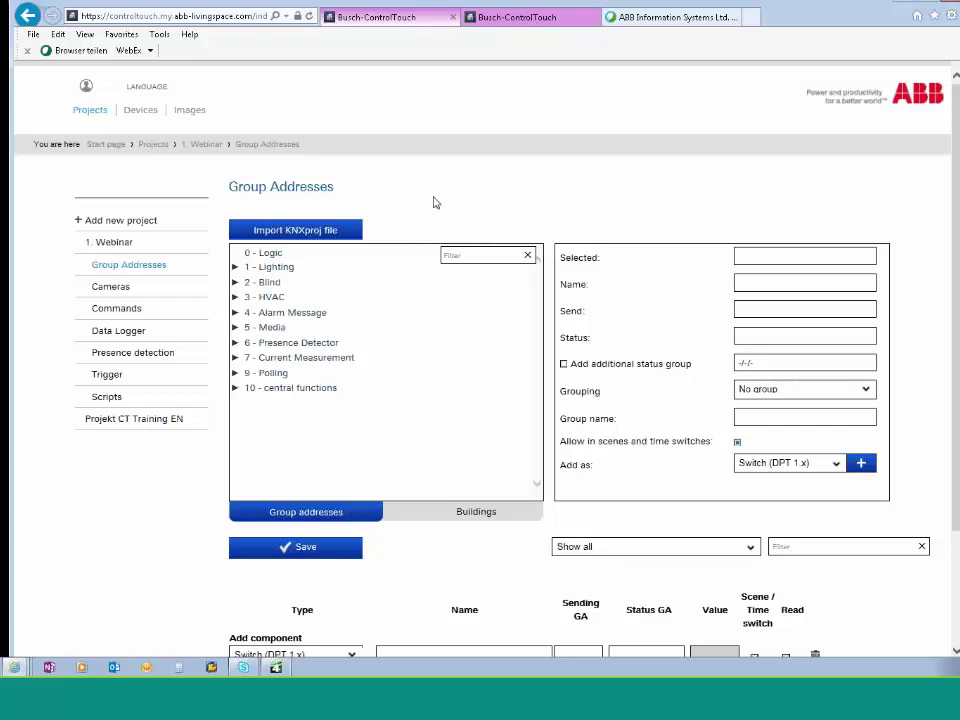
Switch to ETS4 to view its project overview with the export option, and return to the group address editor in the browser
left_click(276, 669)
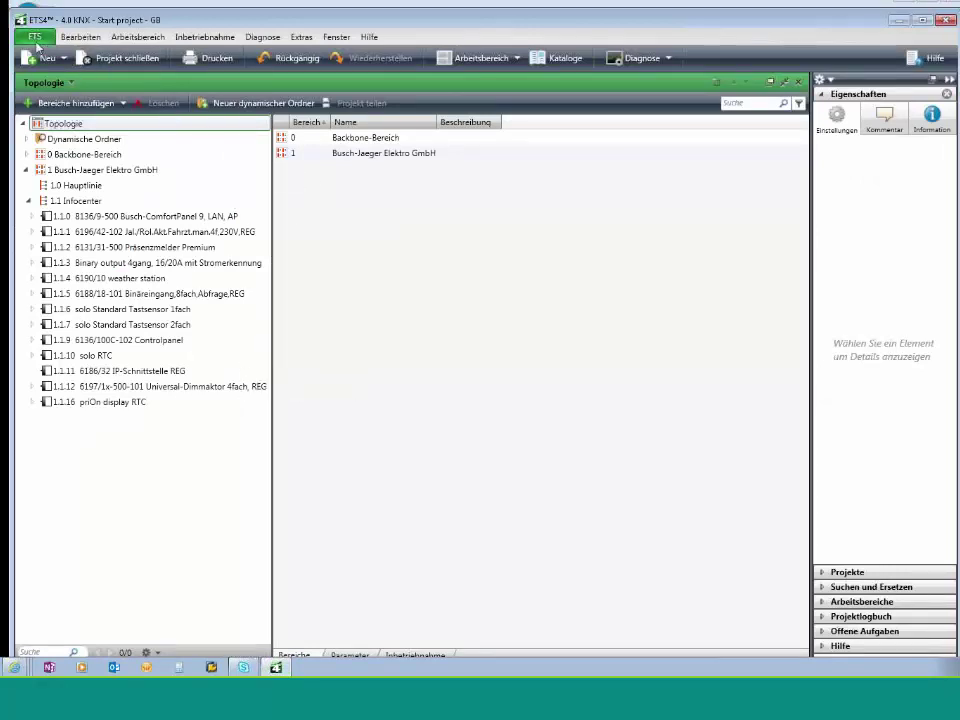
left_click(34, 36)
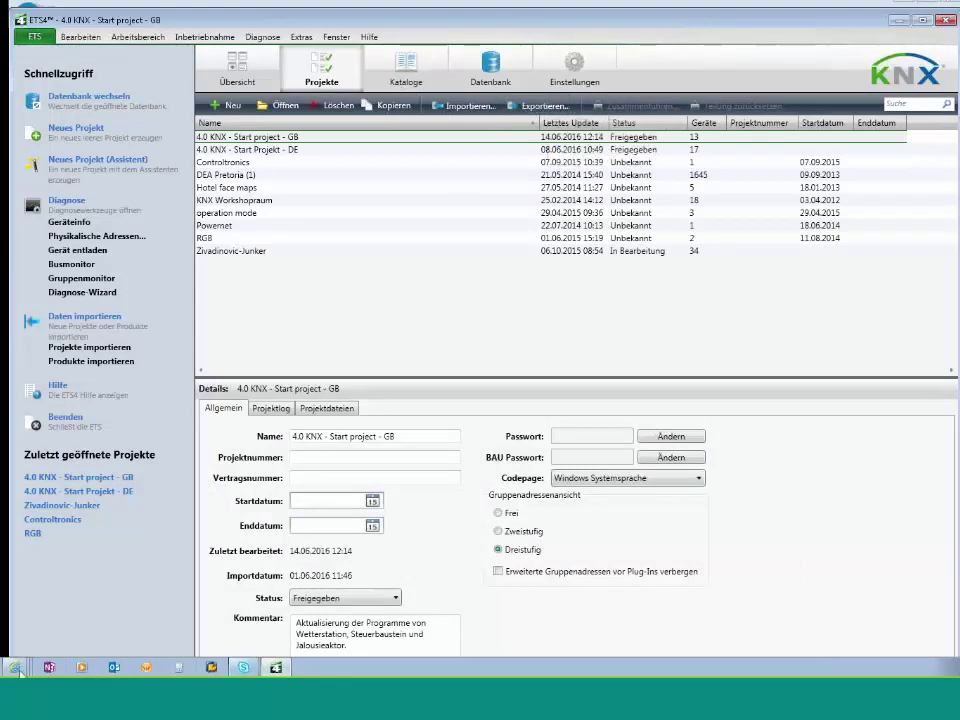
mouse_move(14, 670)
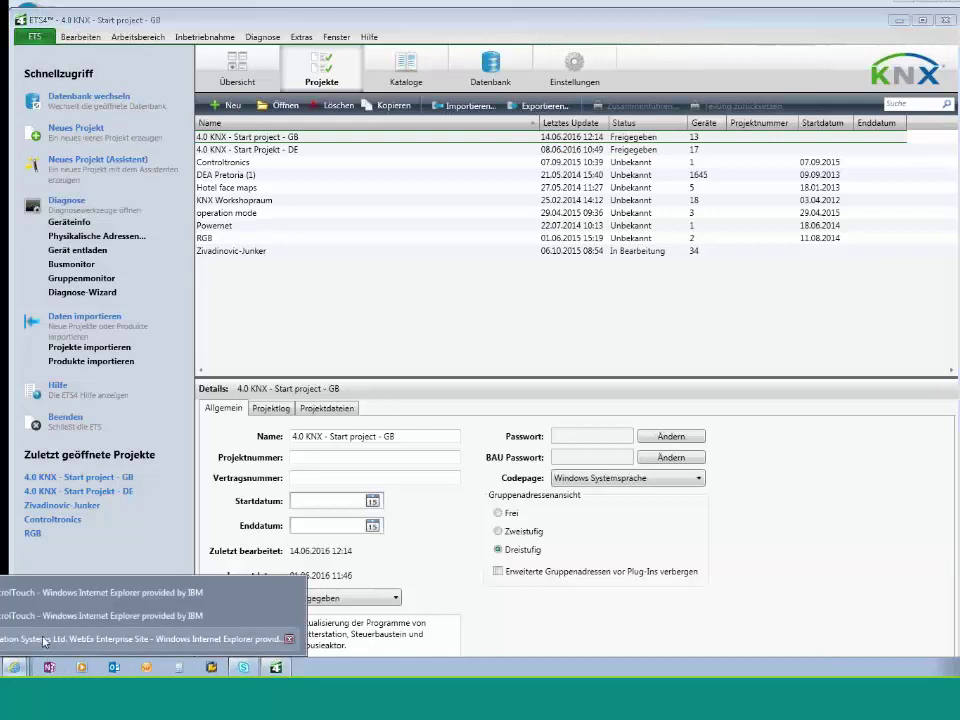
left_click(44, 616)
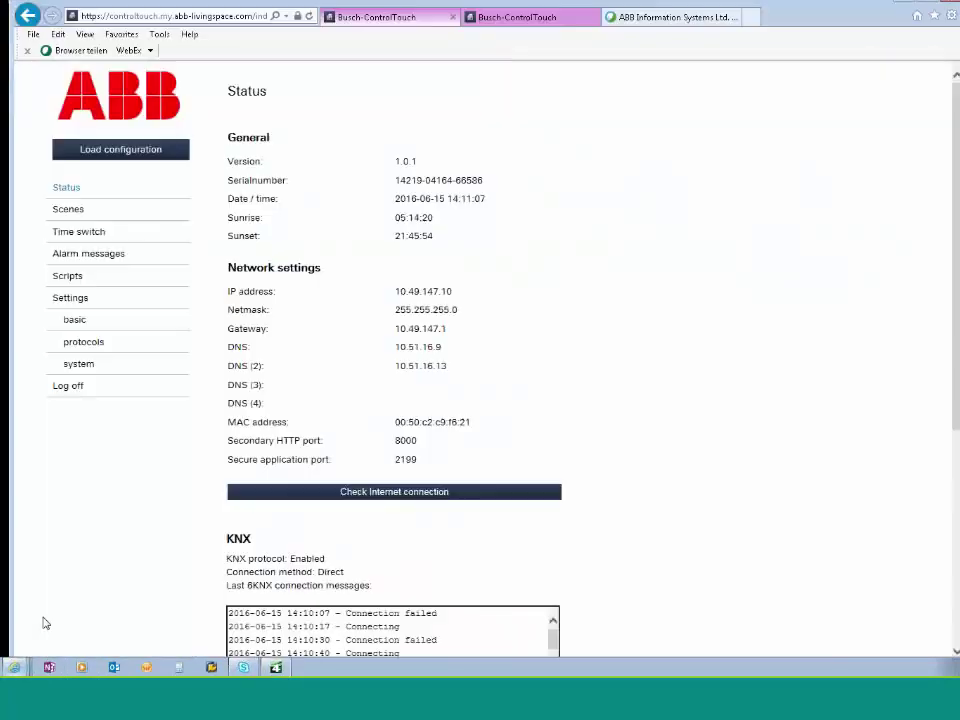
left_click(389, 25)
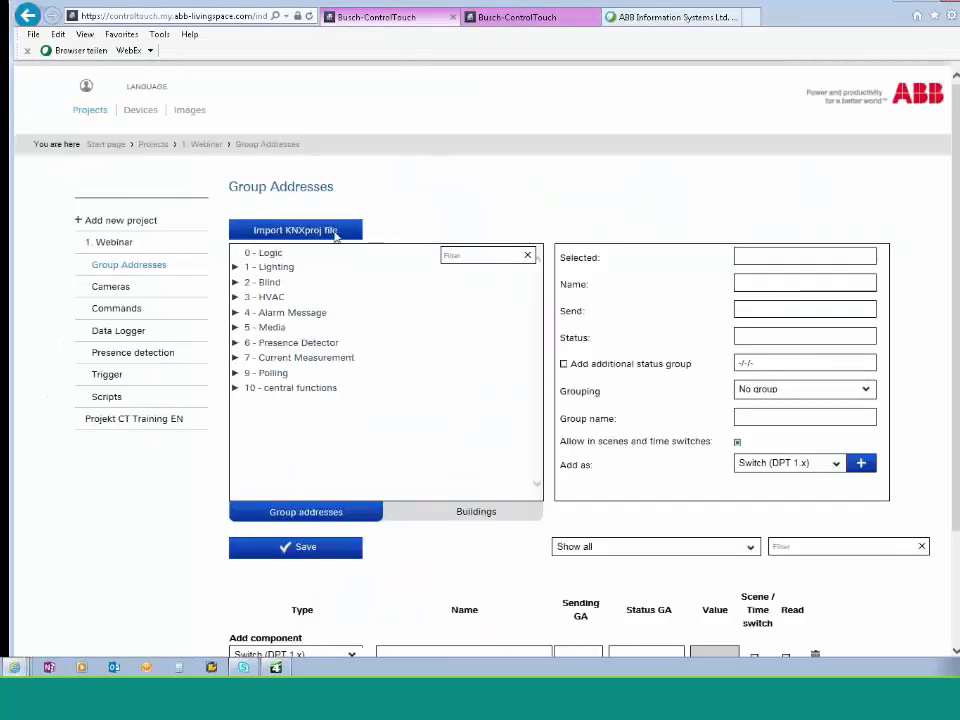
left_click(284, 231)
left_click(274, 281)
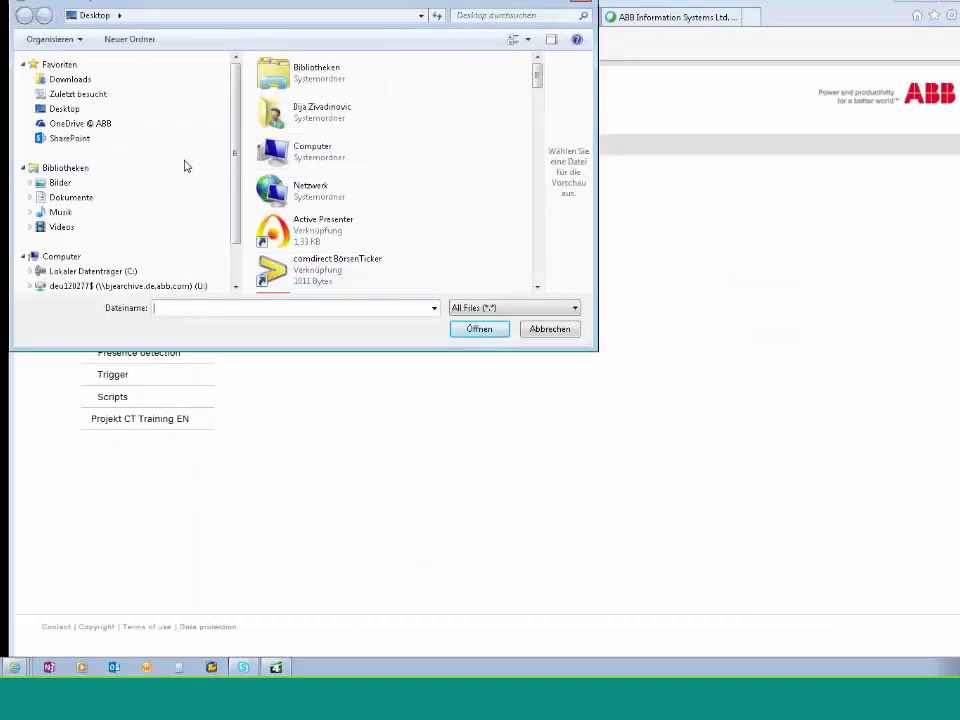
left_click(546, 330)
left_click(121, 290)
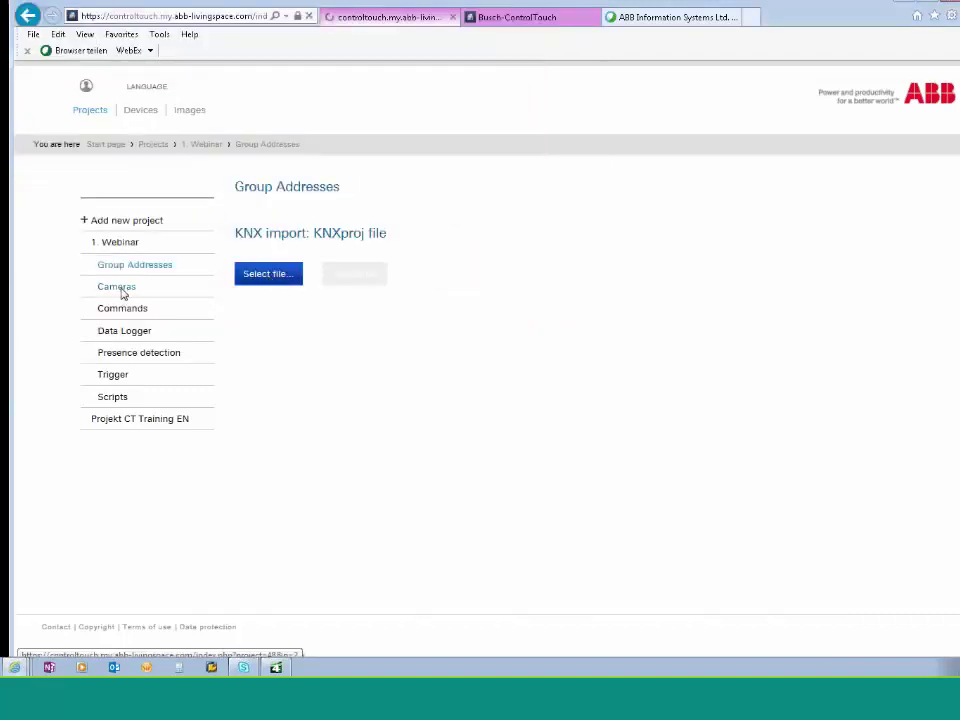
left_click(127, 267)
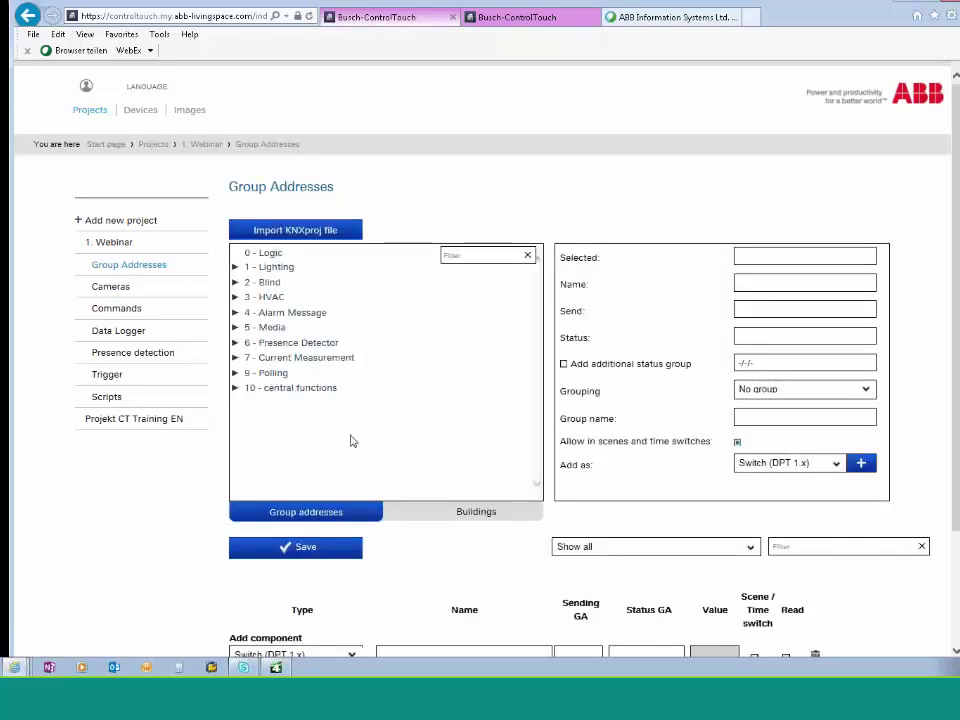
Examine the imported building structure, expanding Infocenter down to the Living Room, the Nursery and the Nursery's 1.1.6 object
left_click(460, 513)
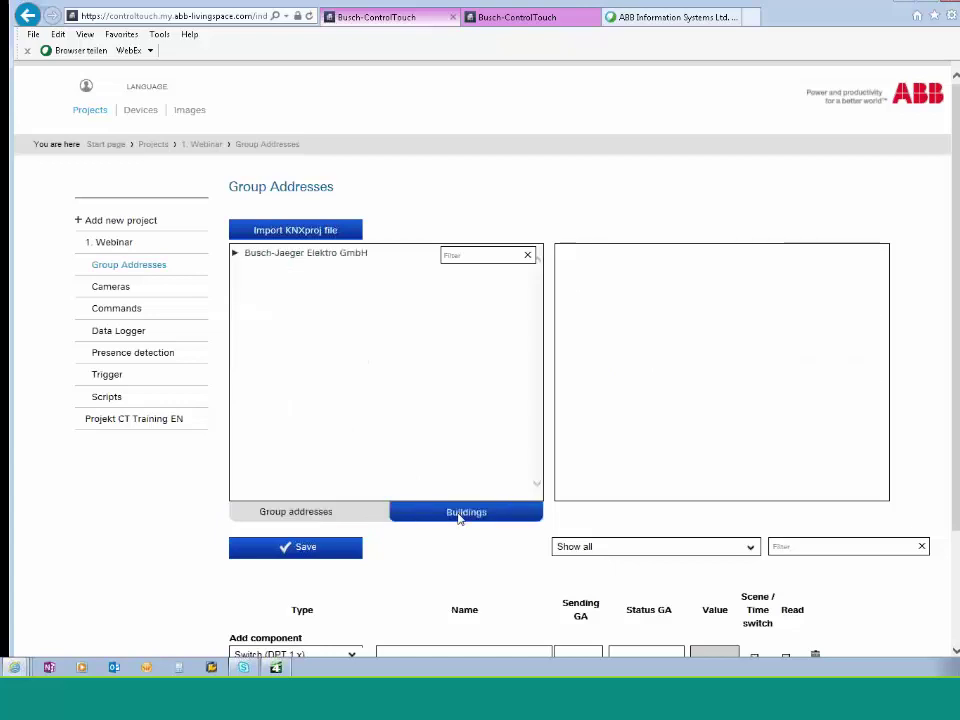
left_click(235, 256)
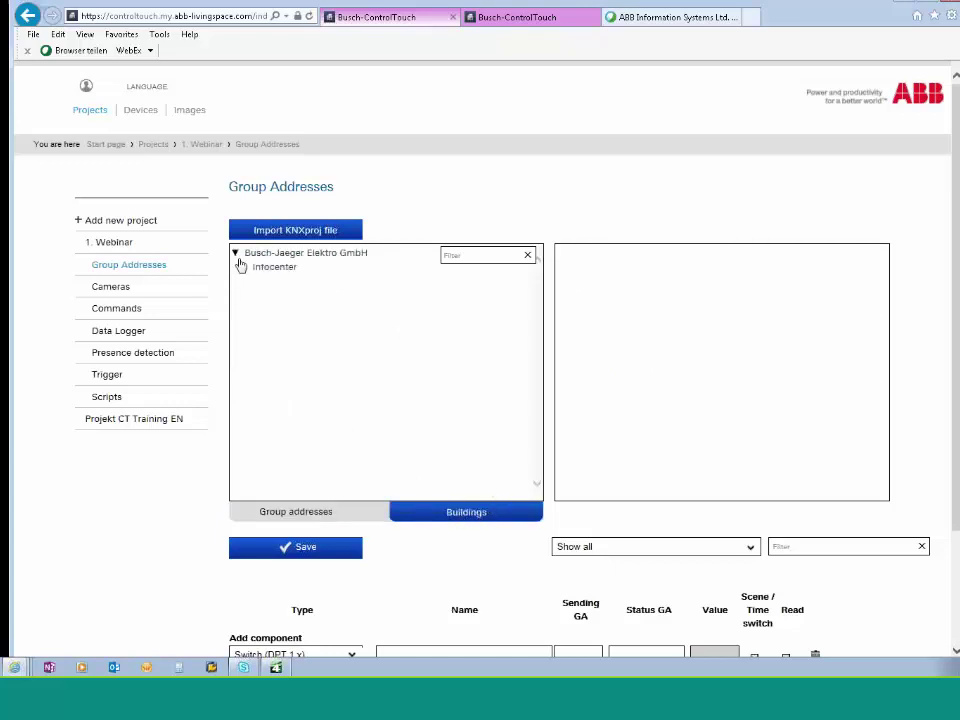
left_click(243, 268)
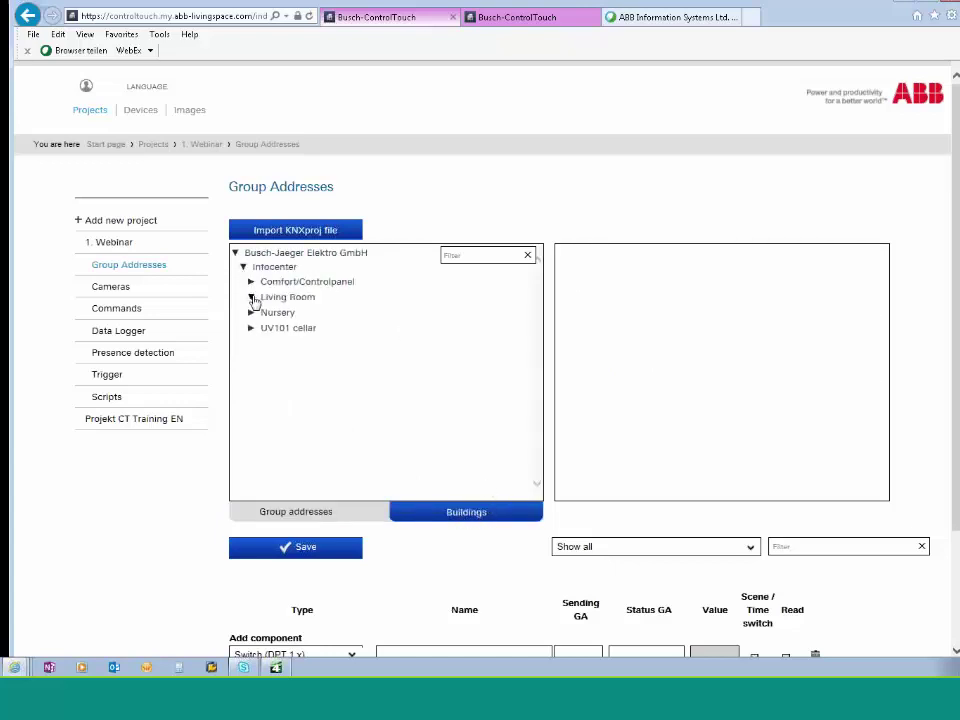
left_click(252, 298)
left_click(252, 329)
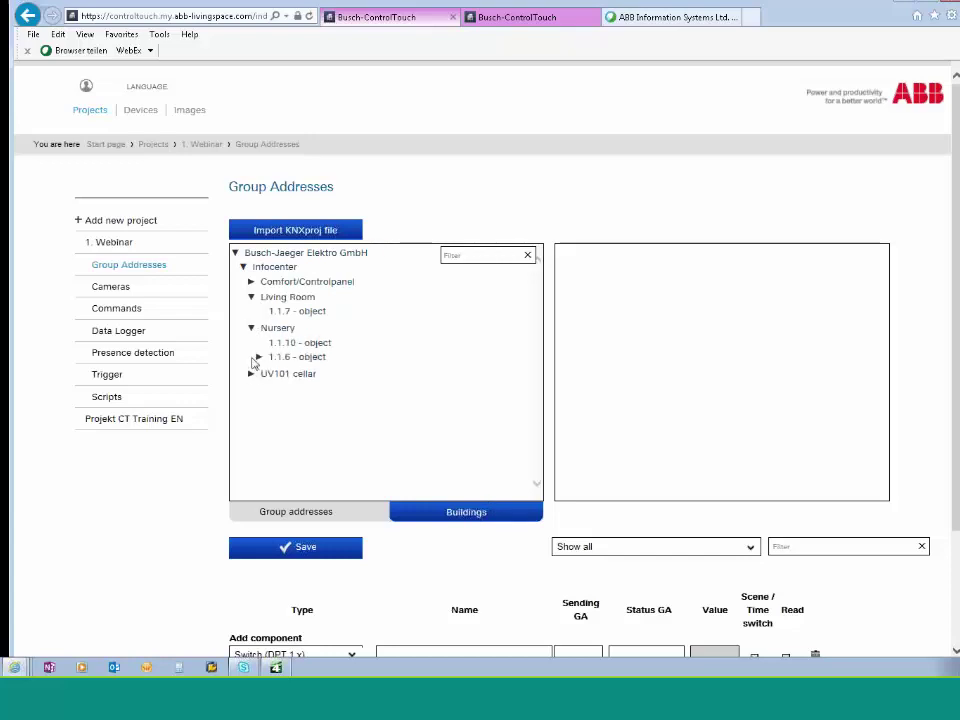
left_click(258, 357)
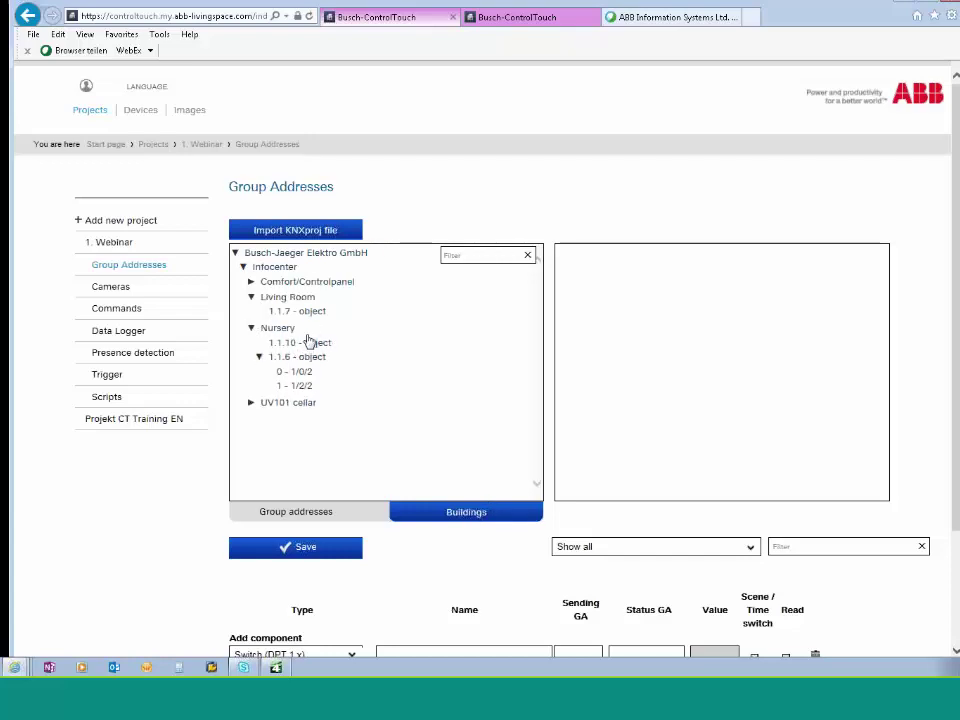
Display the imported group address structure, select main group 1 - Lighting and check the addresses under 1/0 - switching
left_click(318, 514)
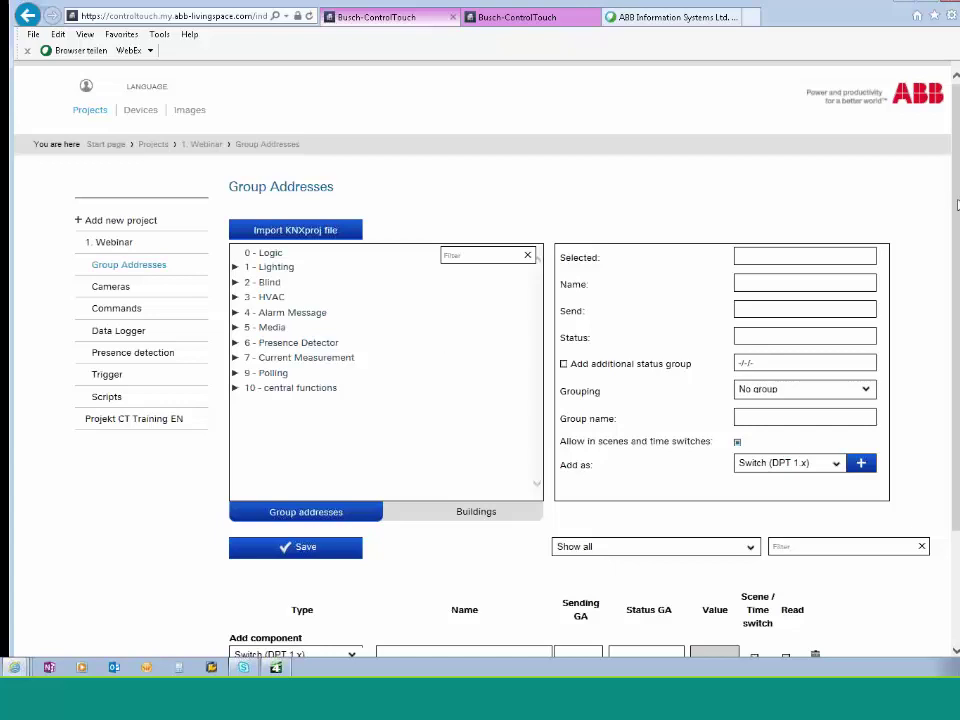
scroll(480, 360, "down", 3)
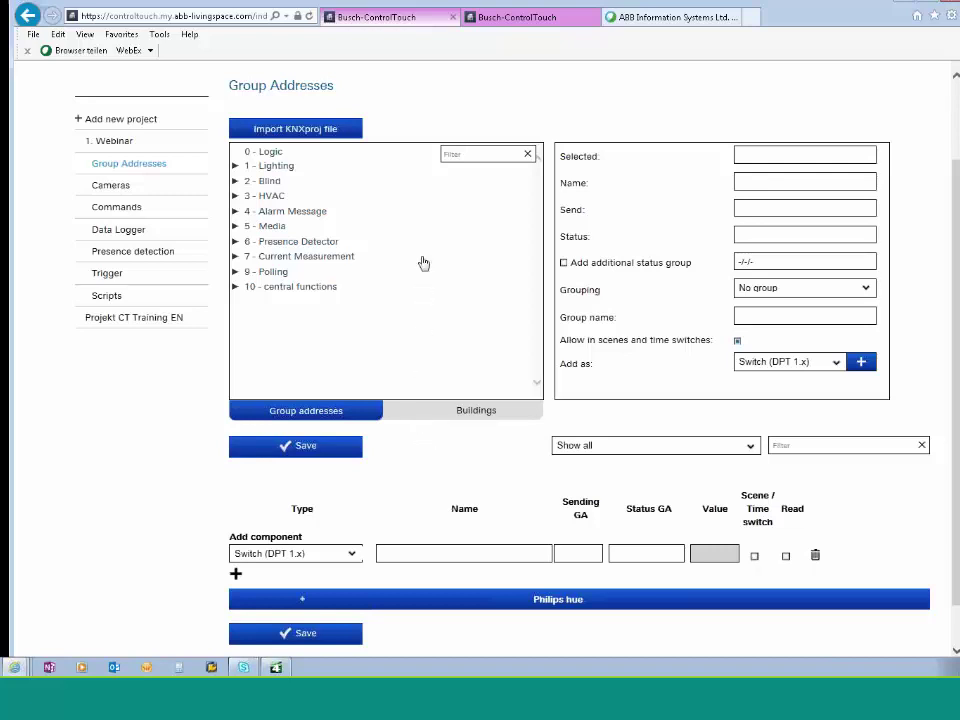
left_click(235, 166)
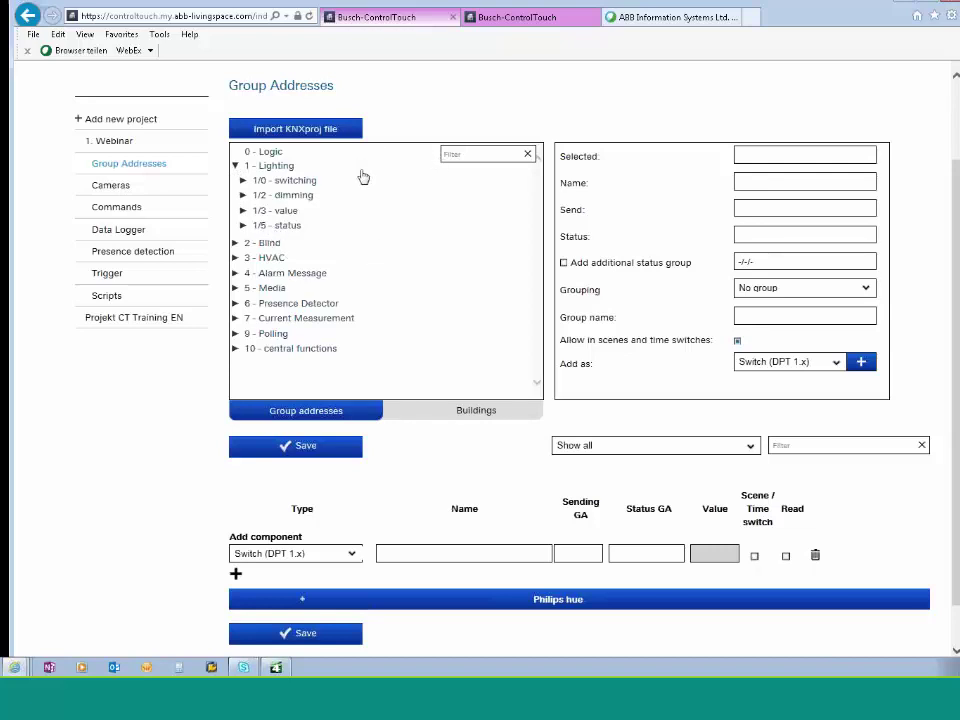
left_click(277, 168)
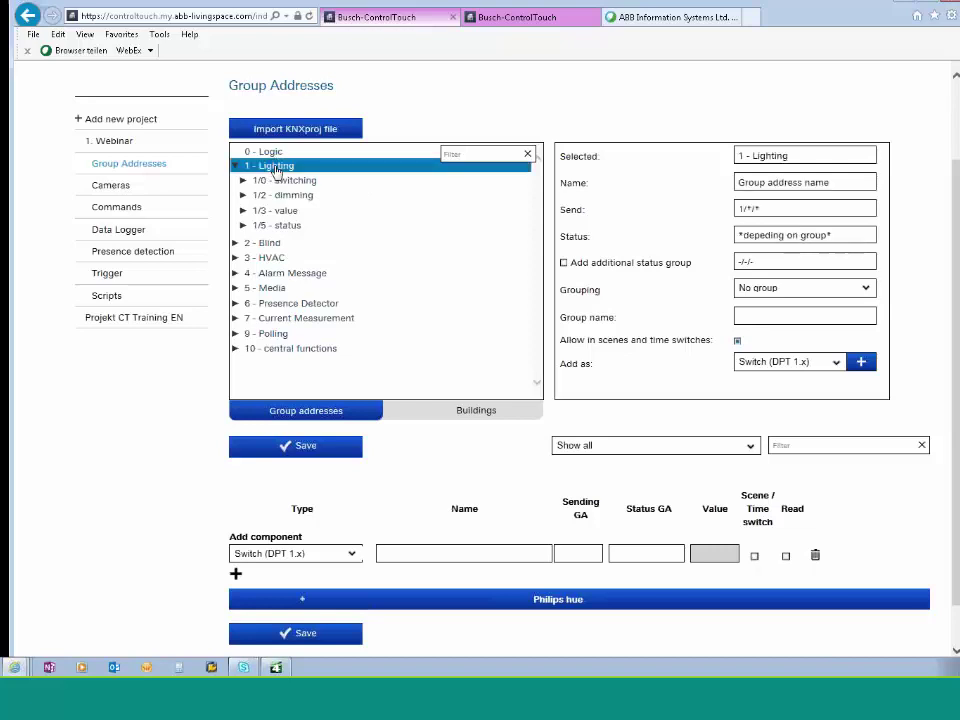
left_click(255, 181)
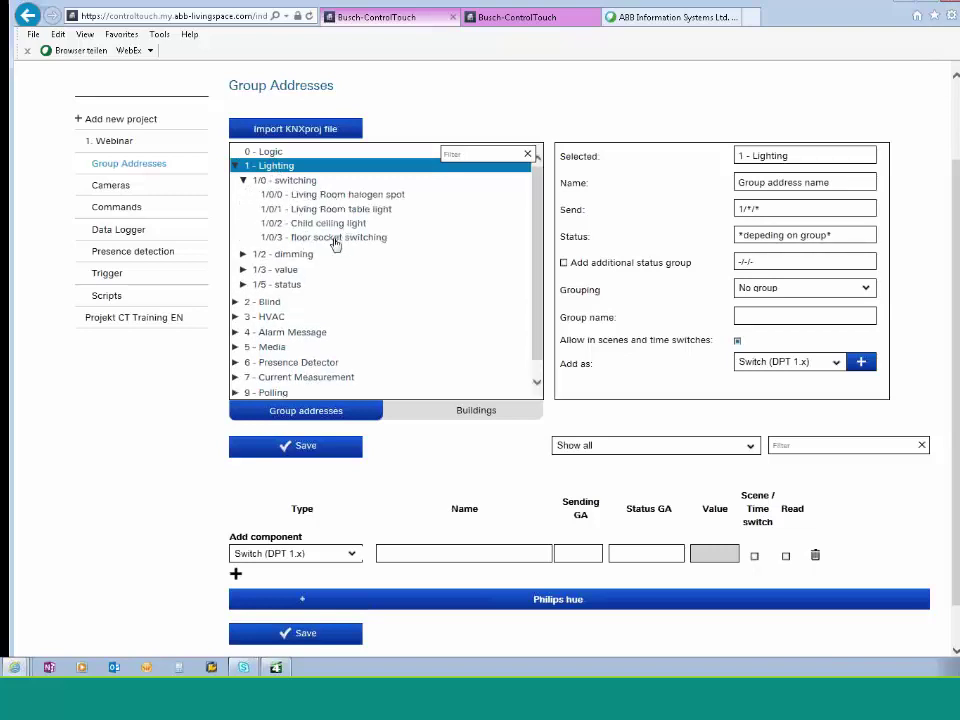
left_click(252, 180)
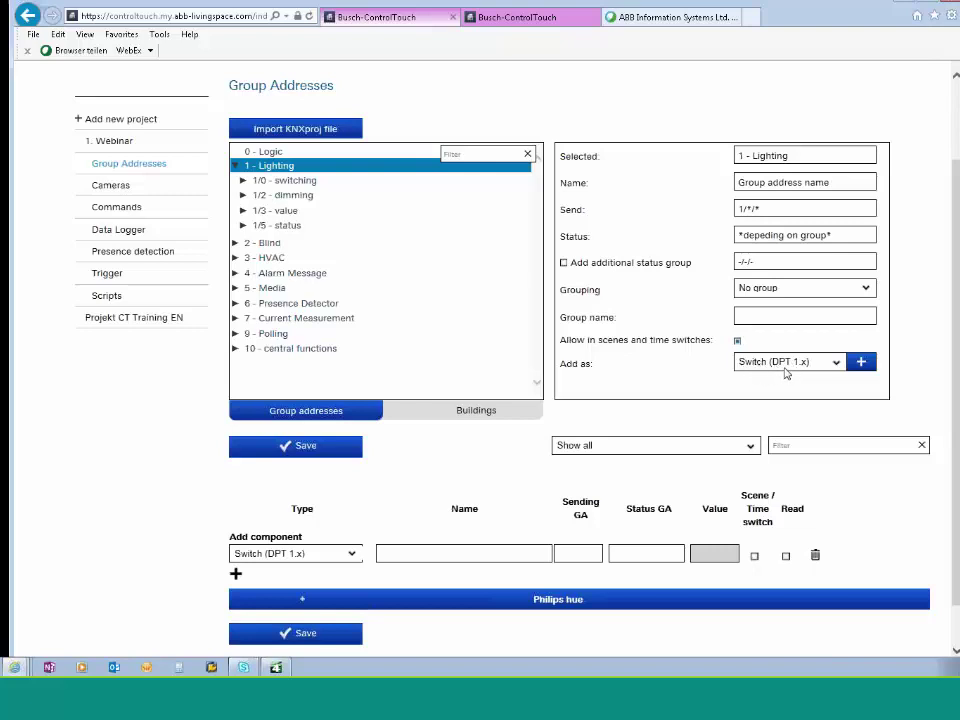
Add the 1 - Lighting addresses as Switch (DPT 1.x) components, grouped by main and middle groups
left_click(836, 362)
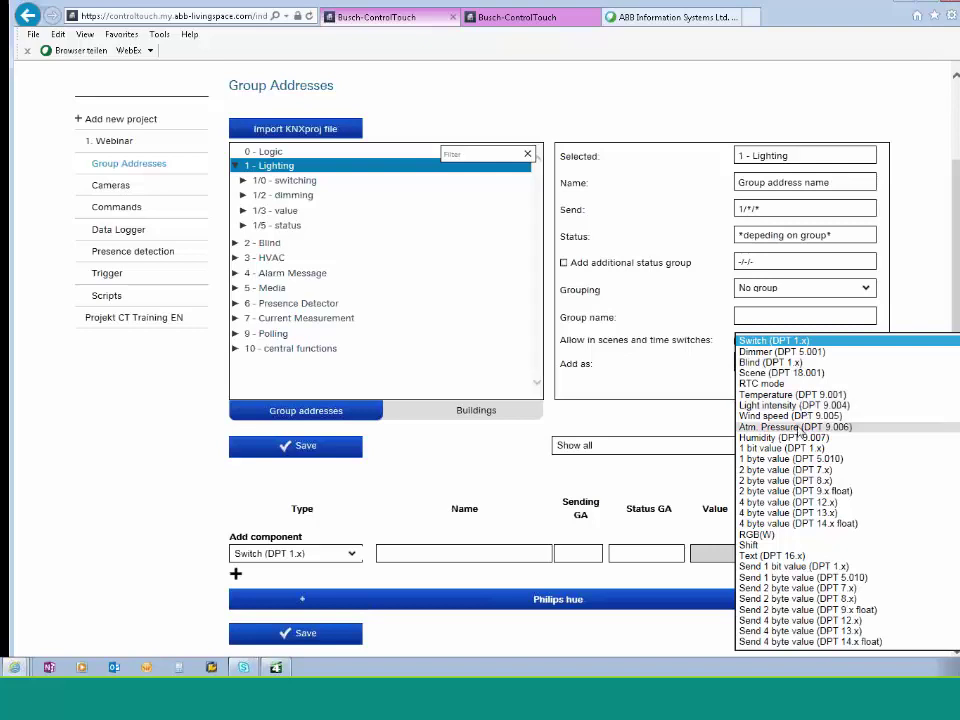
left_click(907, 291)
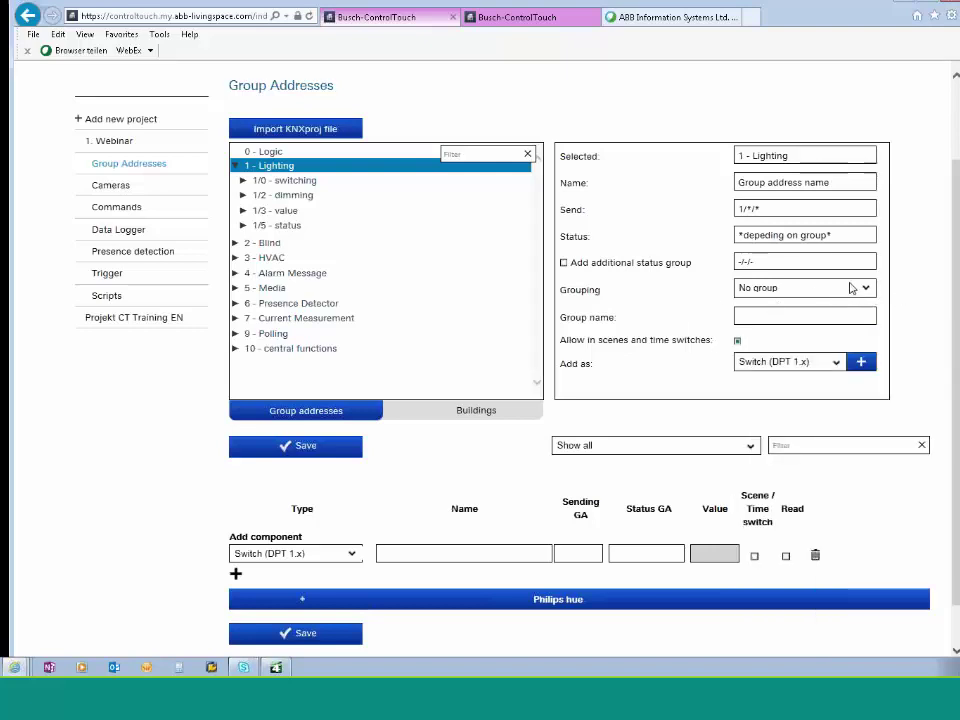
left_click(868, 290)
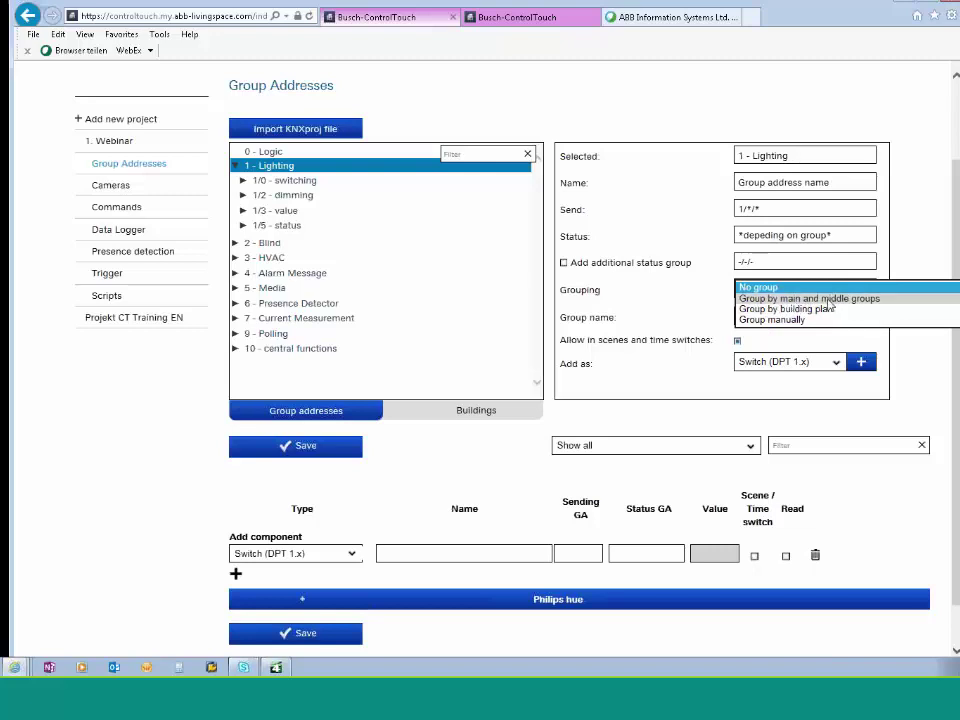
left_click(795, 299)
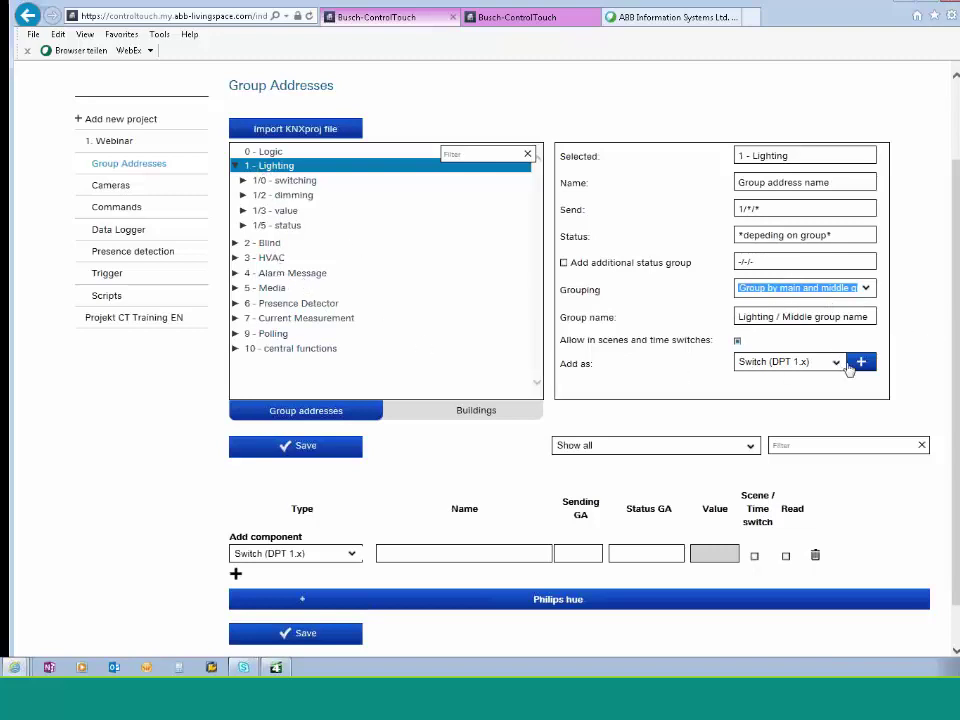
left_click(863, 364)
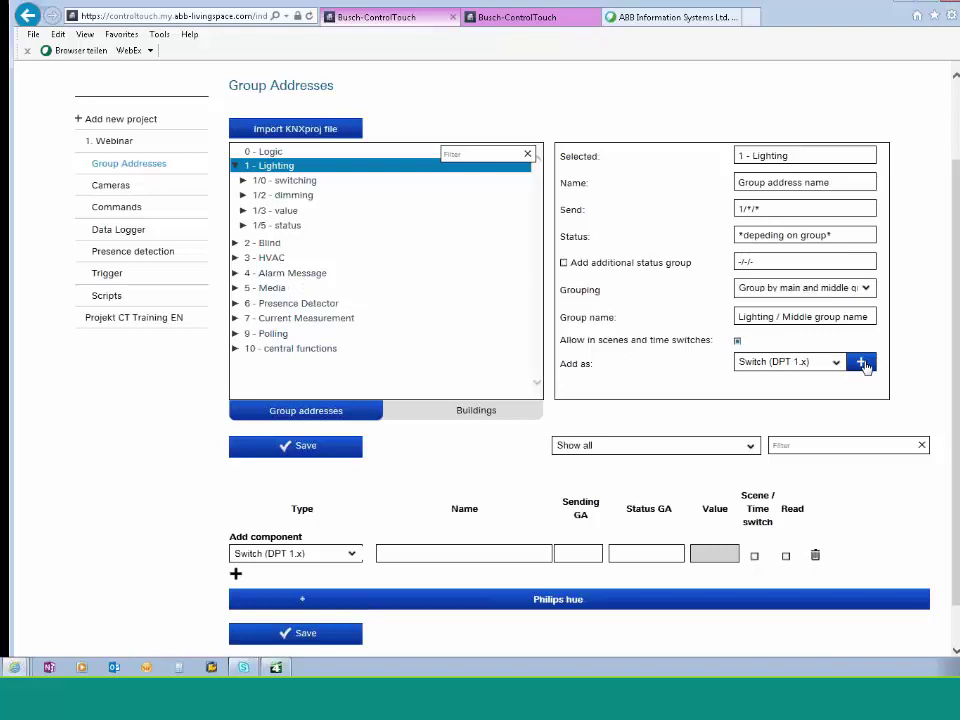
scroll(800, 380, "down", 1)
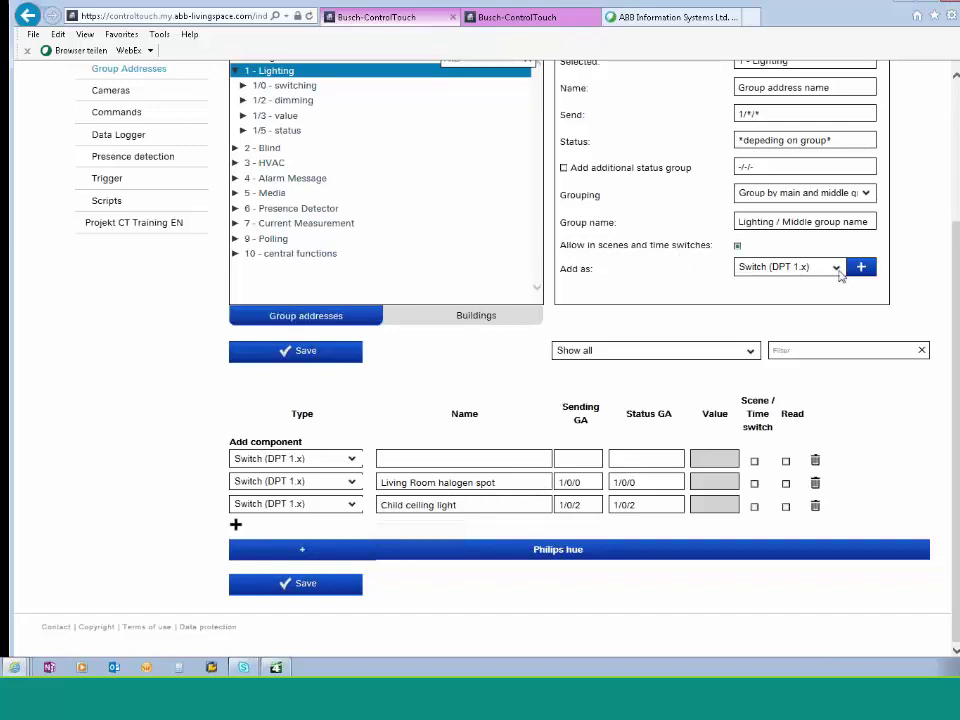
Add the 1 - Lighting addresses as Dimmer (DPT 5.001) components too, and save the group addresses
left_click(838, 270)
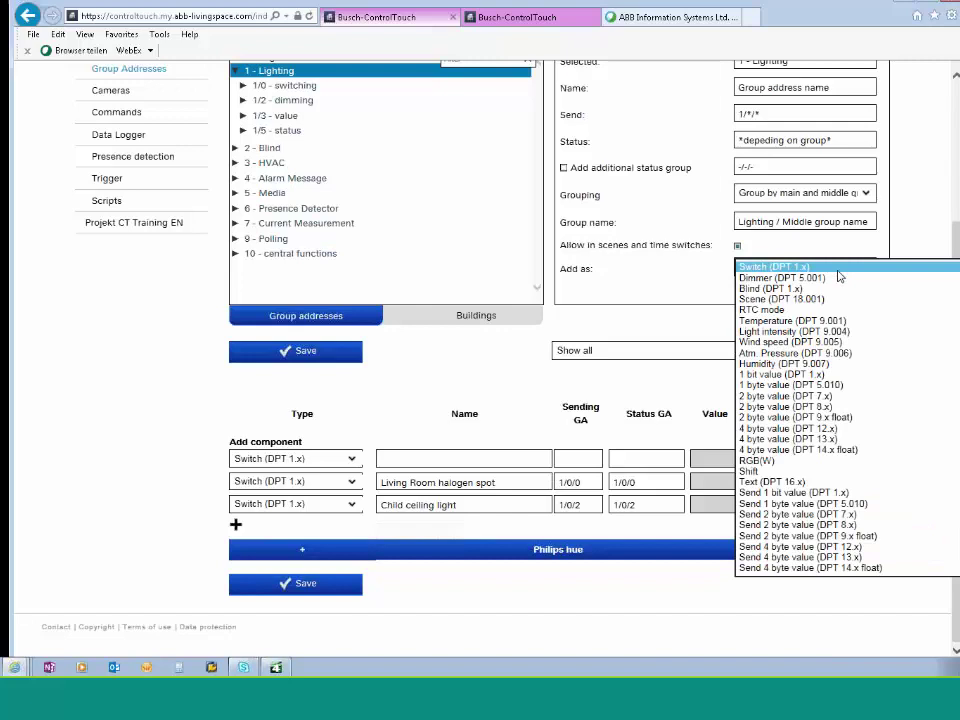
left_click(813, 280)
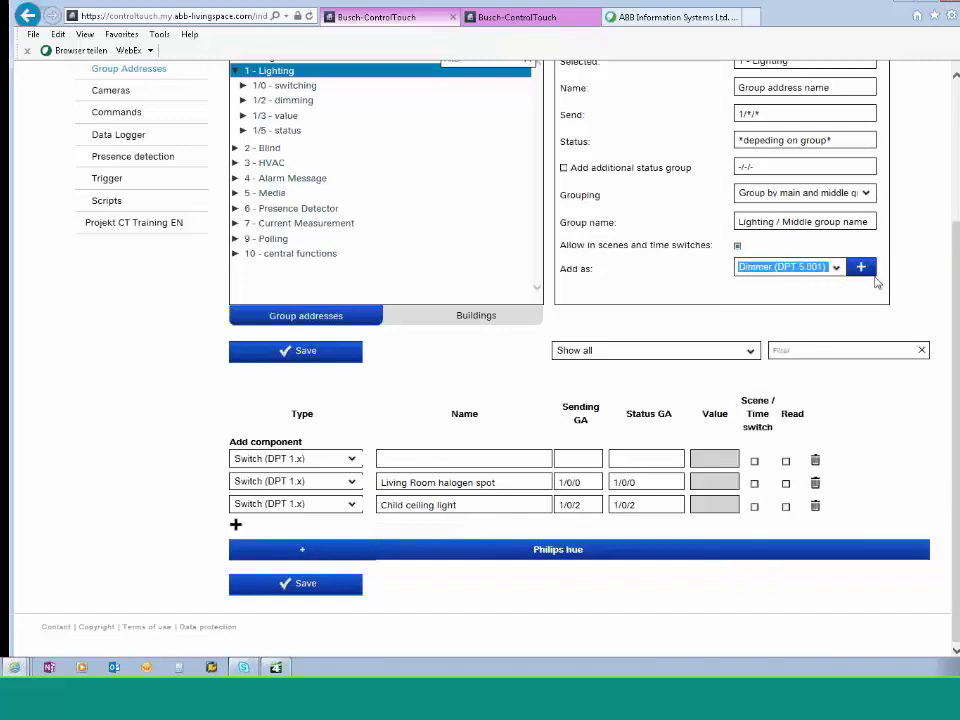
left_click(861, 268)
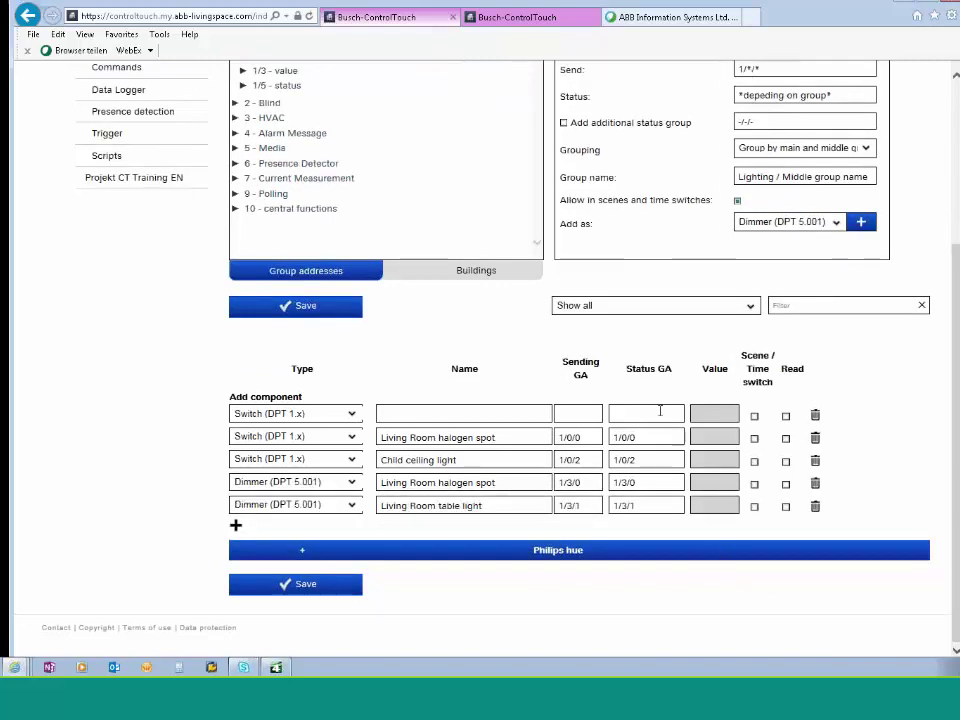
left_click(288, 586)
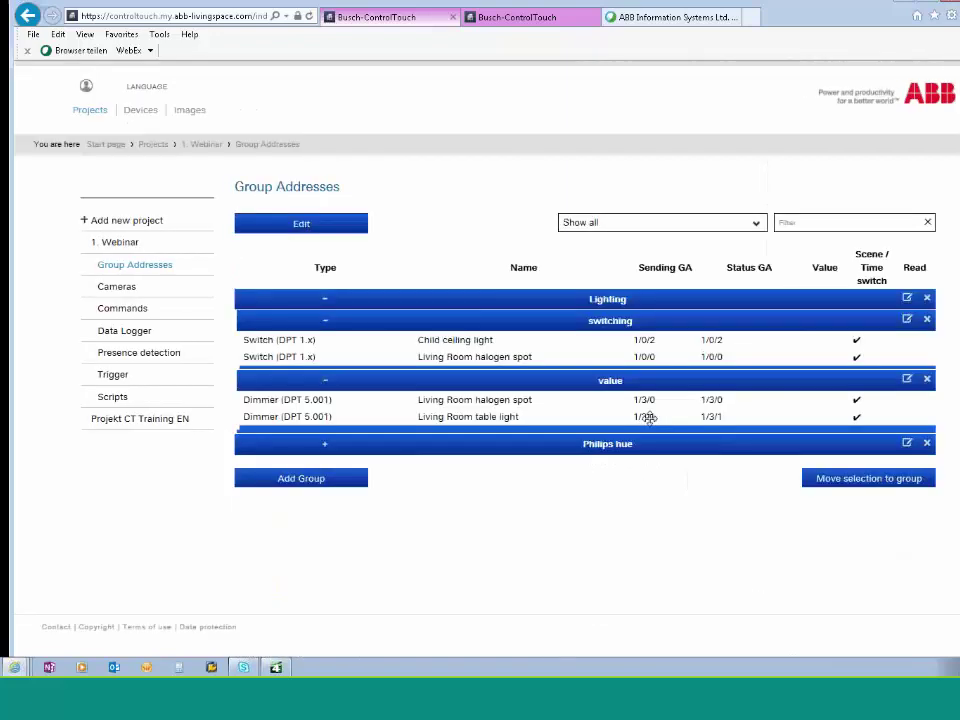
Collapse the switching, value and Lighting groups, and expand Lighting again to check the component structure
left_click(324, 320)
left_click(325, 343)
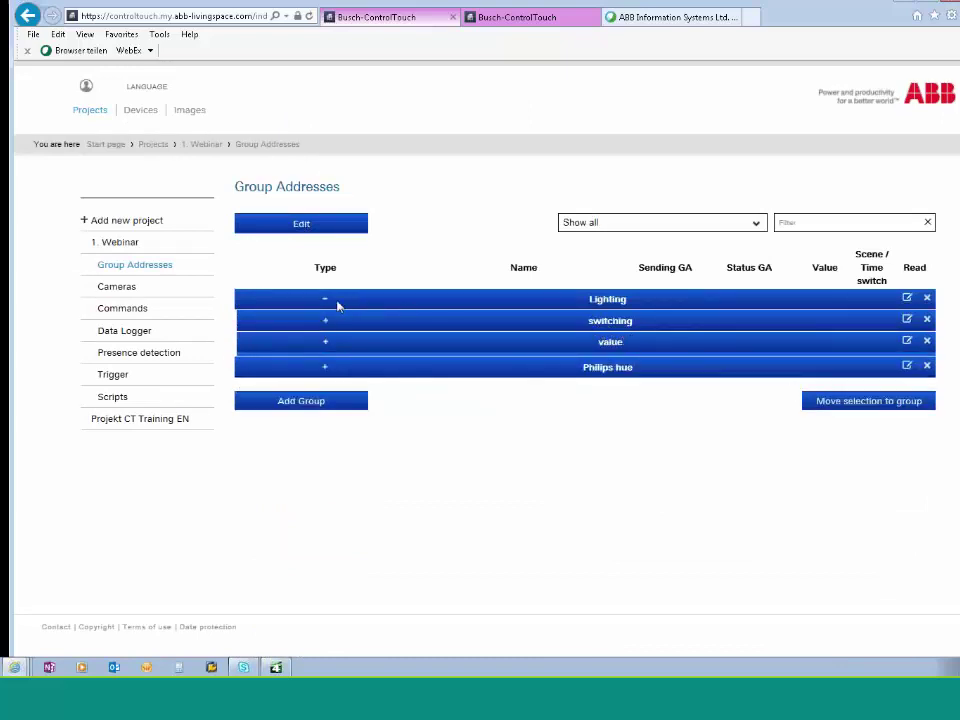
left_click(325, 302)
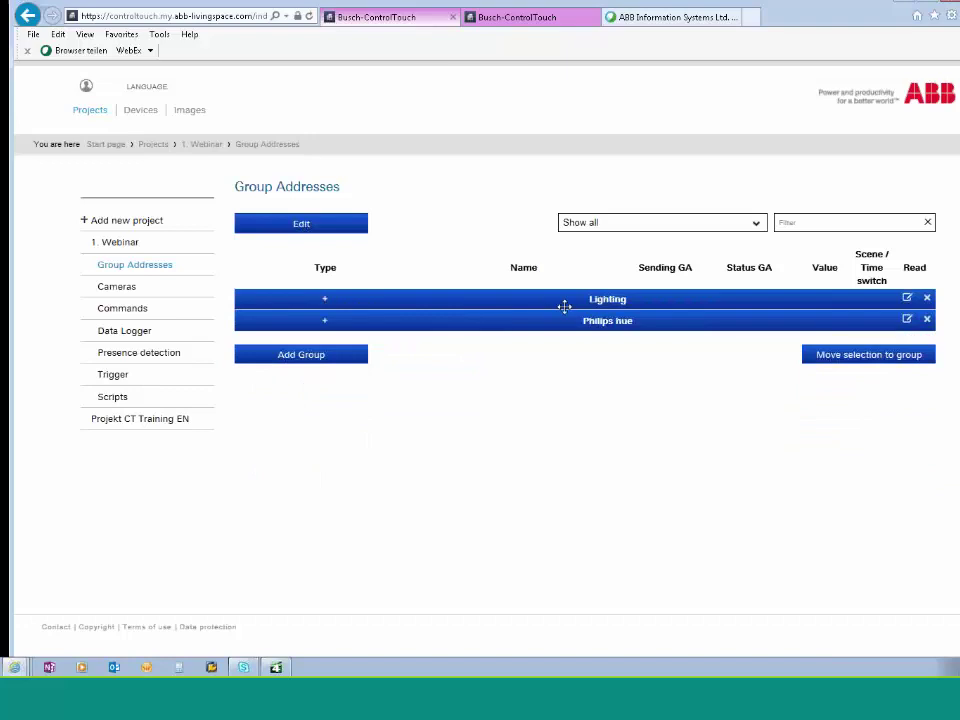
left_click(322, 300)
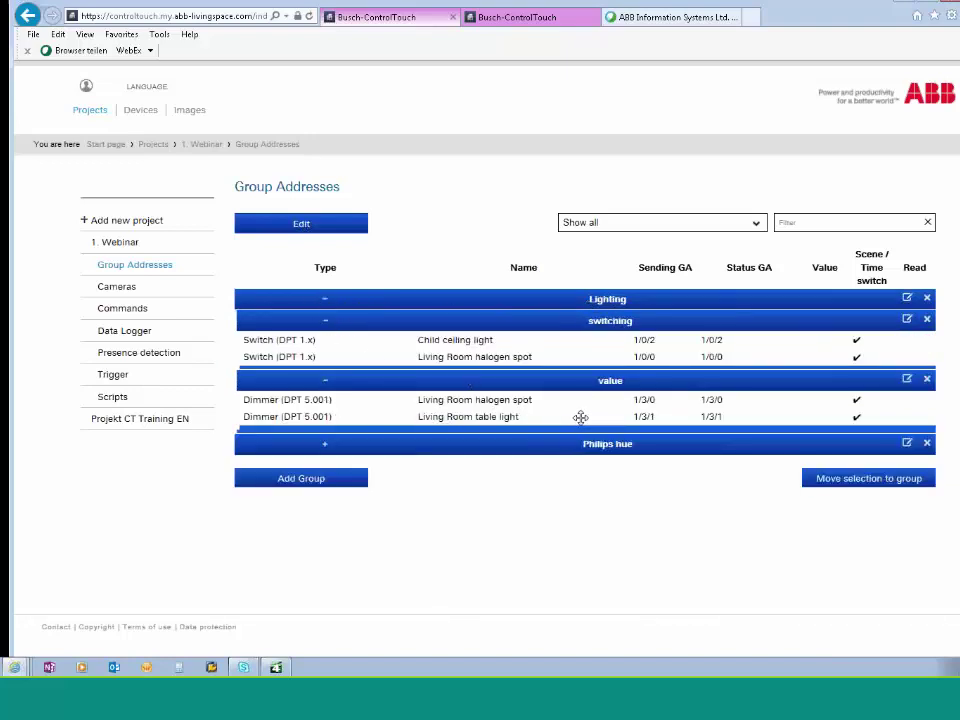
Reopen the group addresses for editing and add 2/1/0 - Living Room UpDown as a Blind (DPT 1.x) component, grouped by main and middle groups
left_click(298, 231)
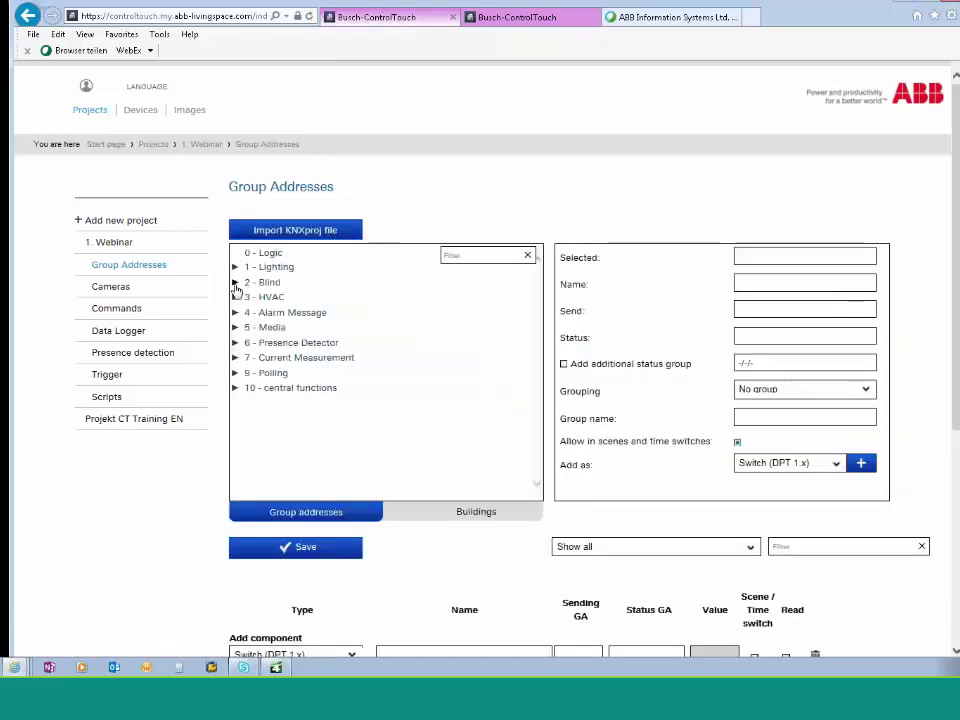
left_click(237, 283)
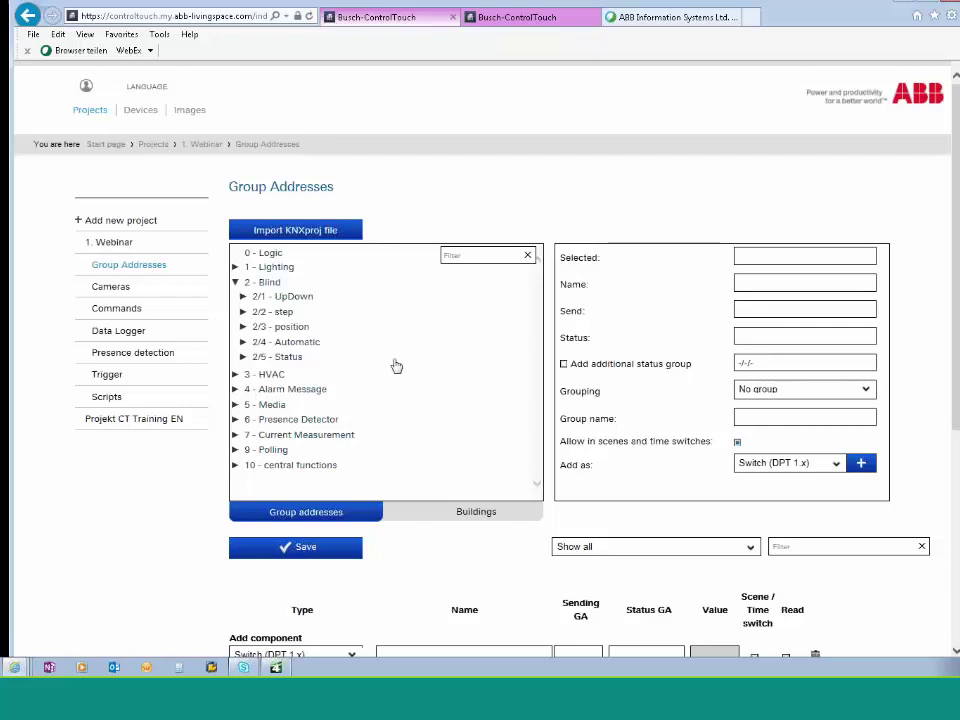
left_click(243, 298)
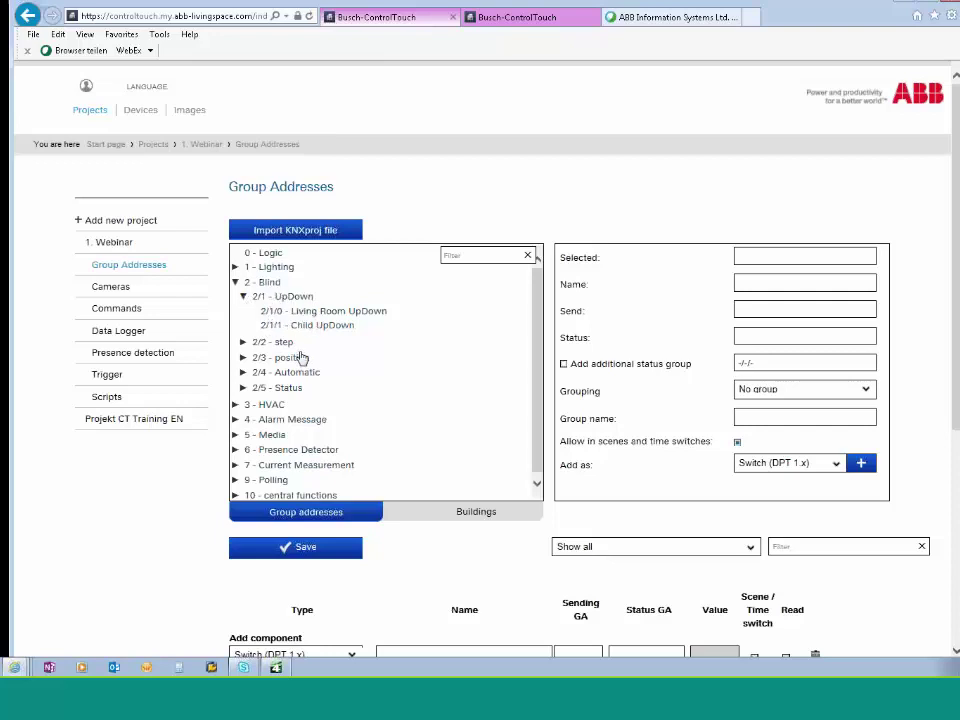
left_click(325, 317)
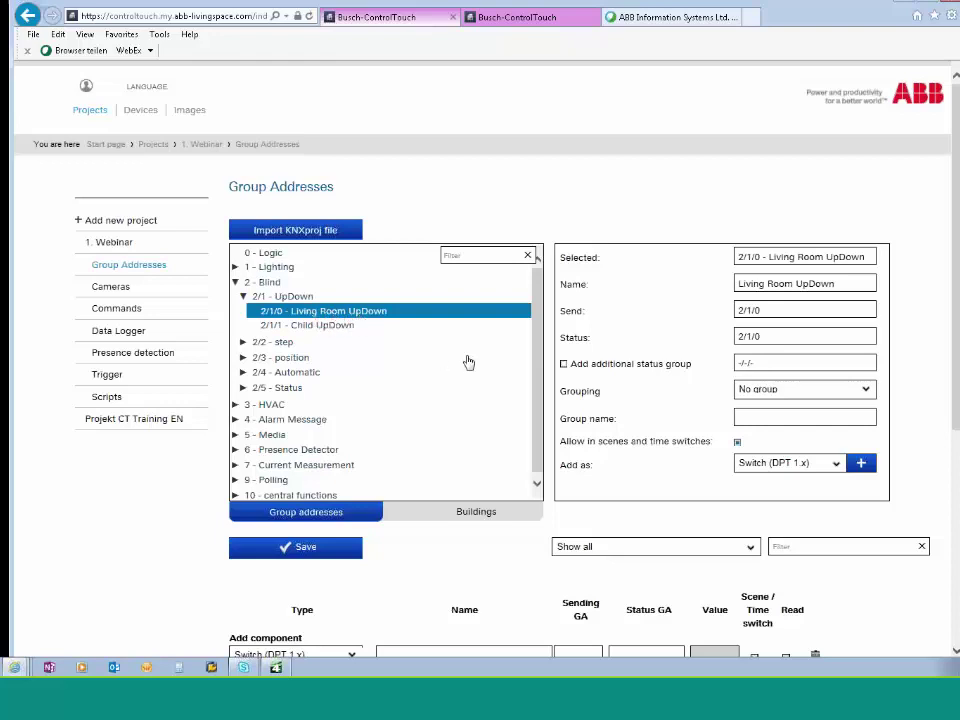
left_click(836, 466)
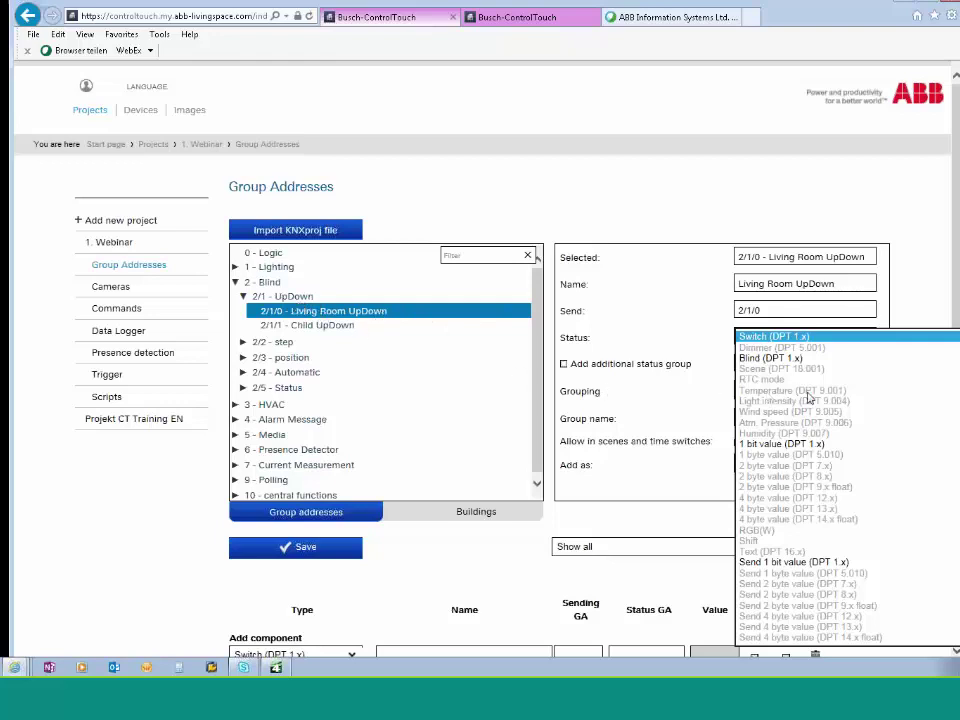
left_click(771, 358)
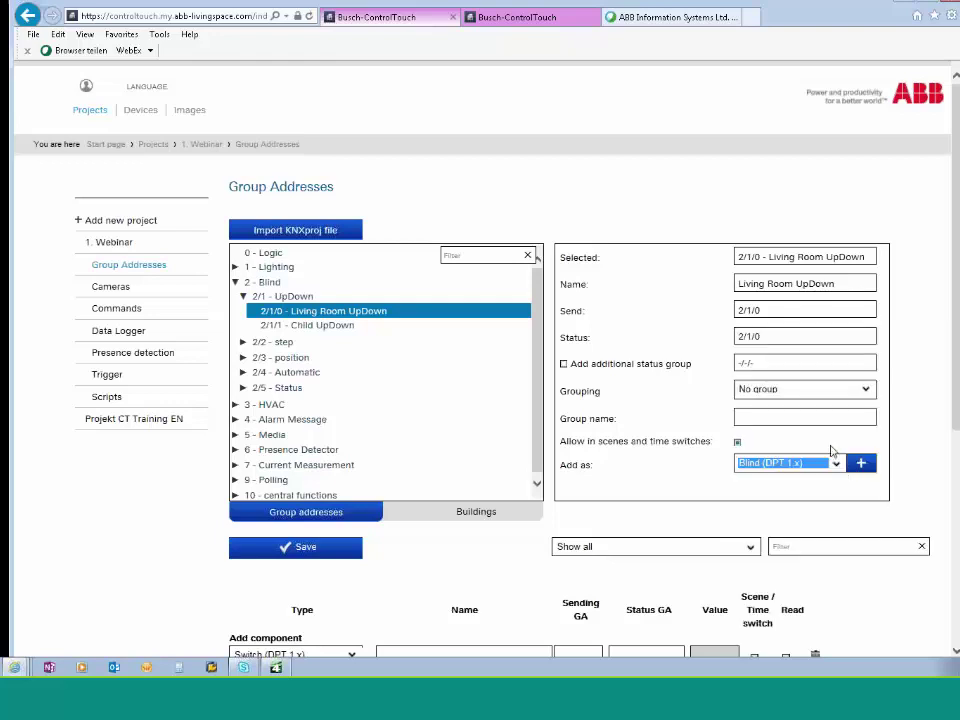
left_click(808, 390)
left_click(788, 400)
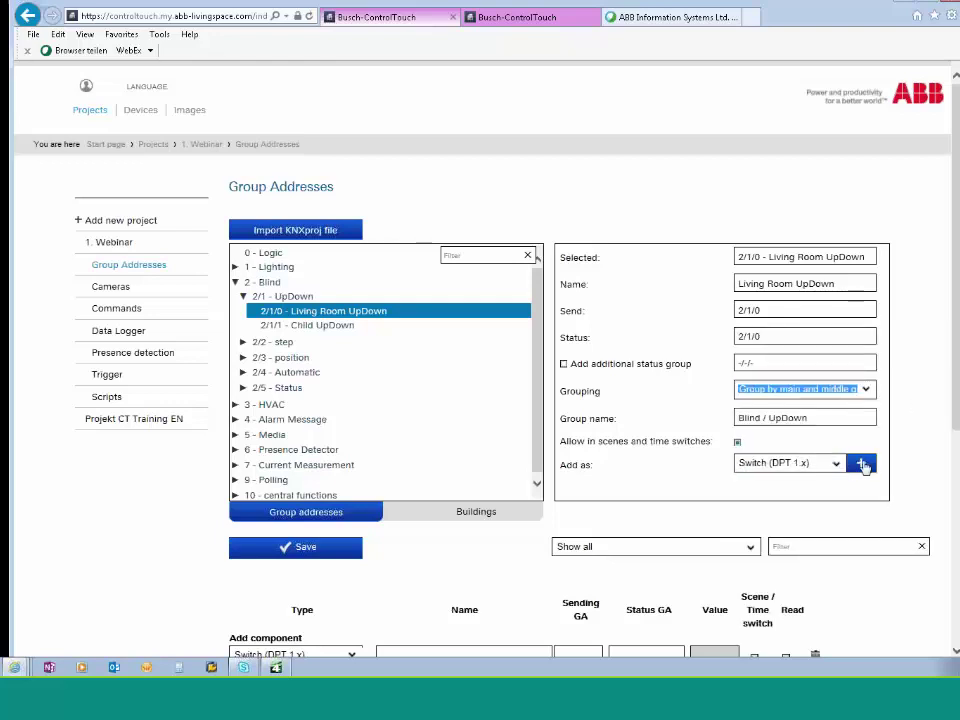
left_click(830, 462)
left_click(782, 362)
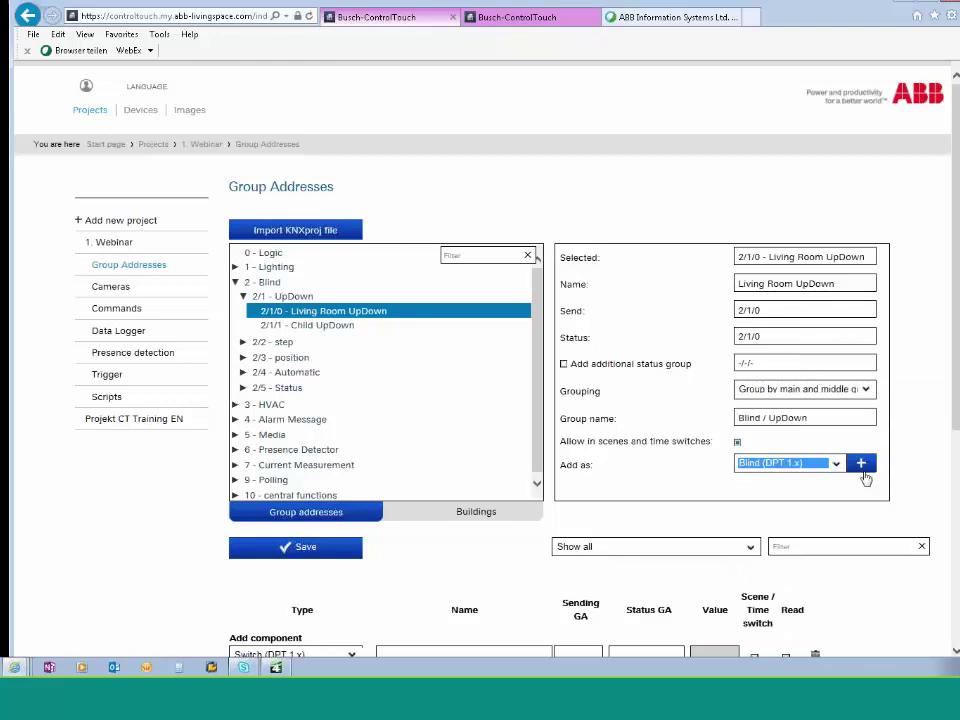
left_click(862, 464)
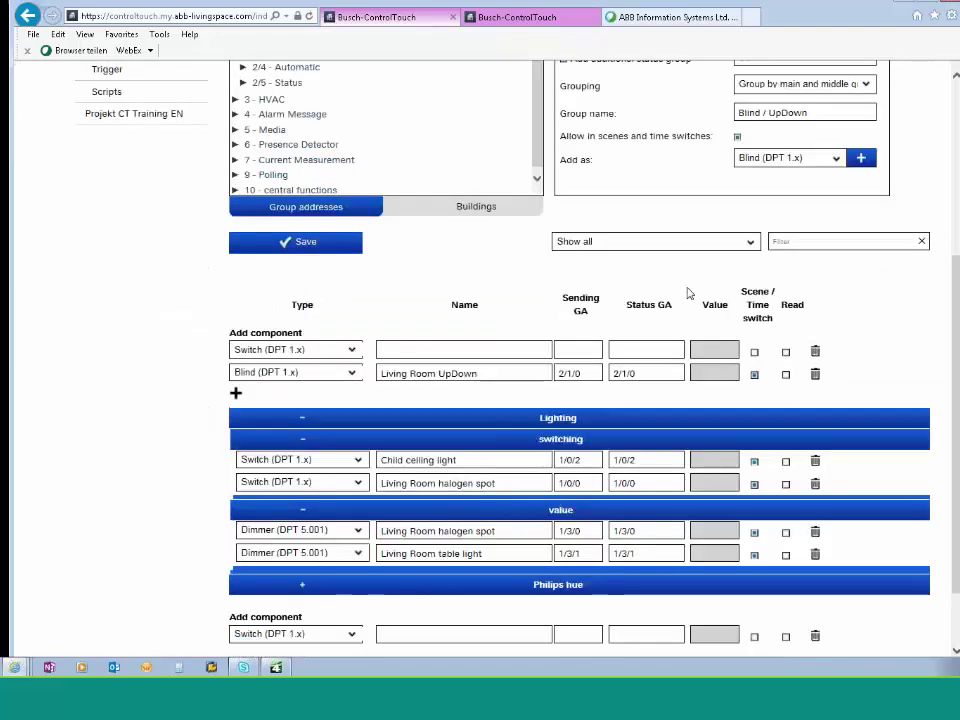
Add group address 2/2/0 - Living Room step as a Blind (DPT 1.x) component in the Blind / step group
scroll(237, 195, "up", 2)
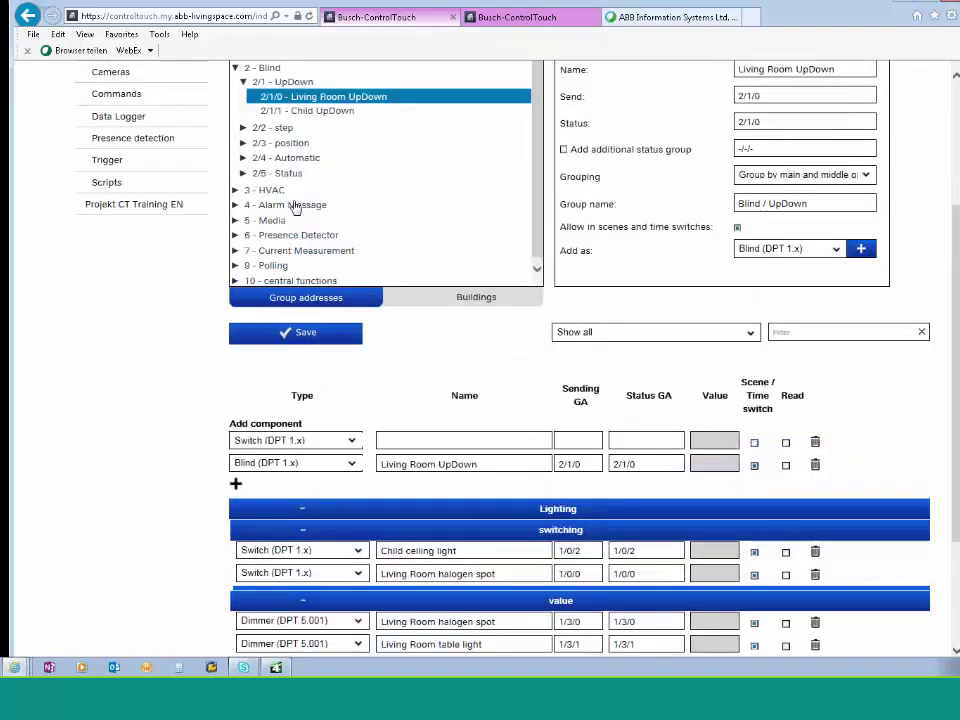
left_click(243, 128)
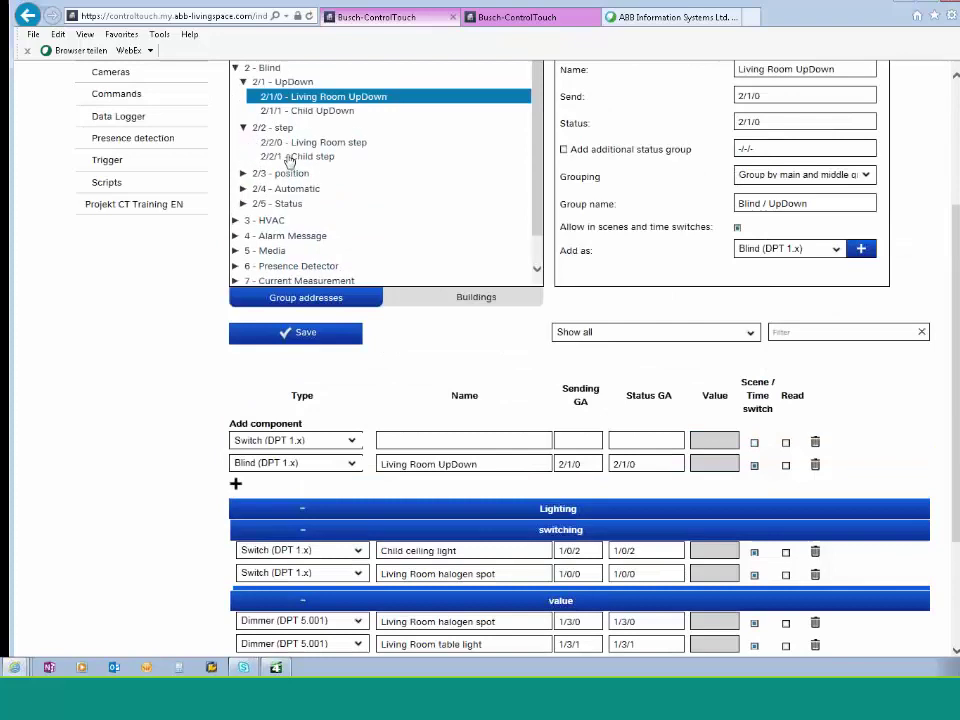
left_click(313, 143)
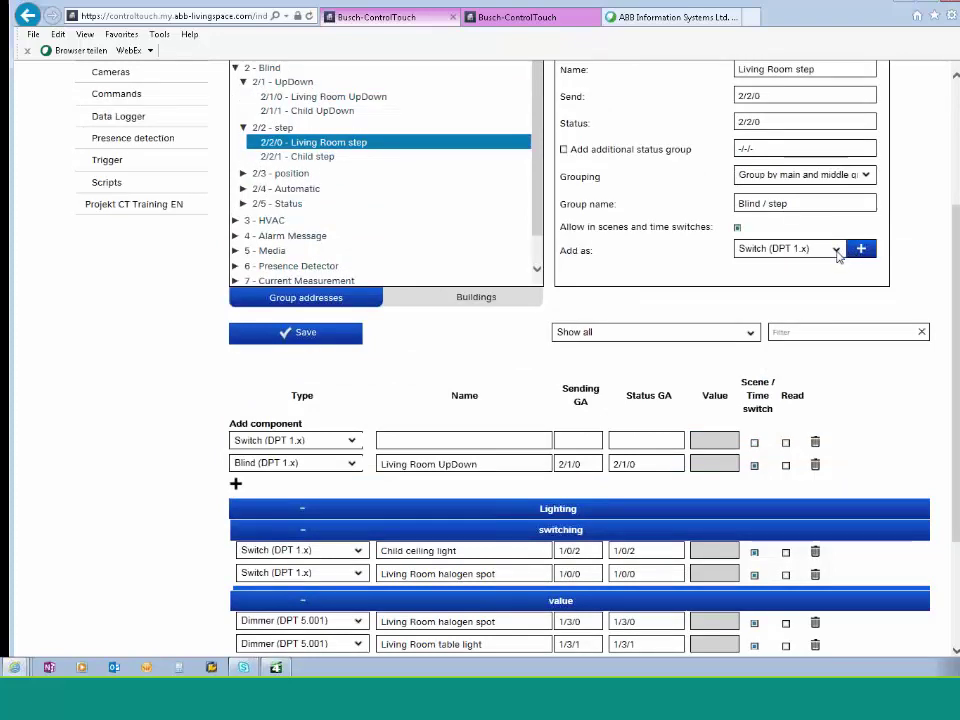
left_click(838, 256)
left_click(775, 269)
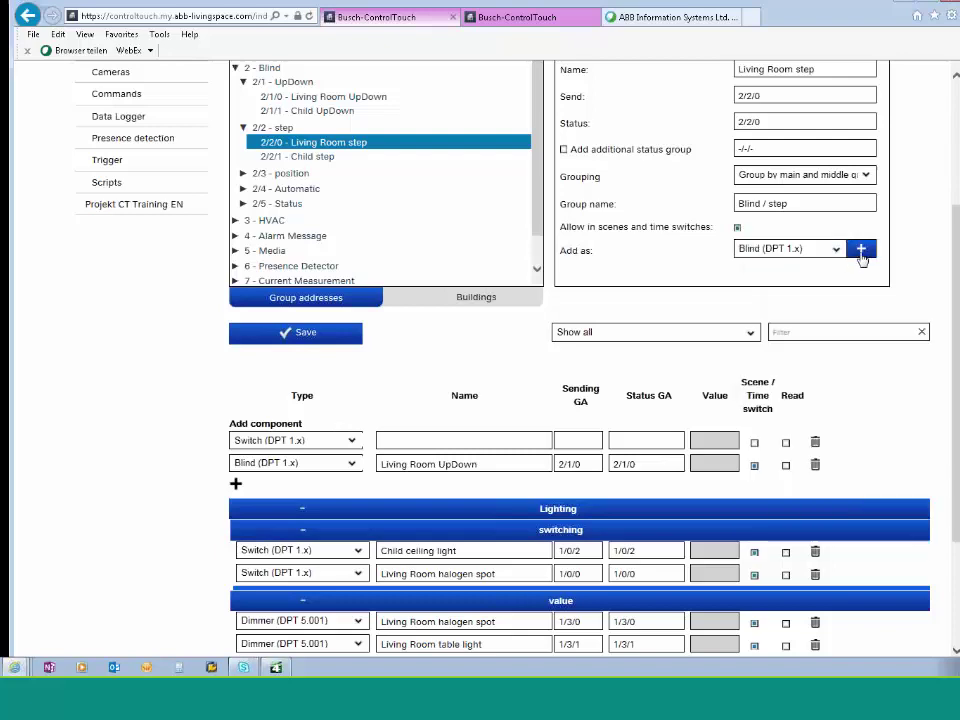
left_click(861, 249)
scroll(840, 257, "down", 2)
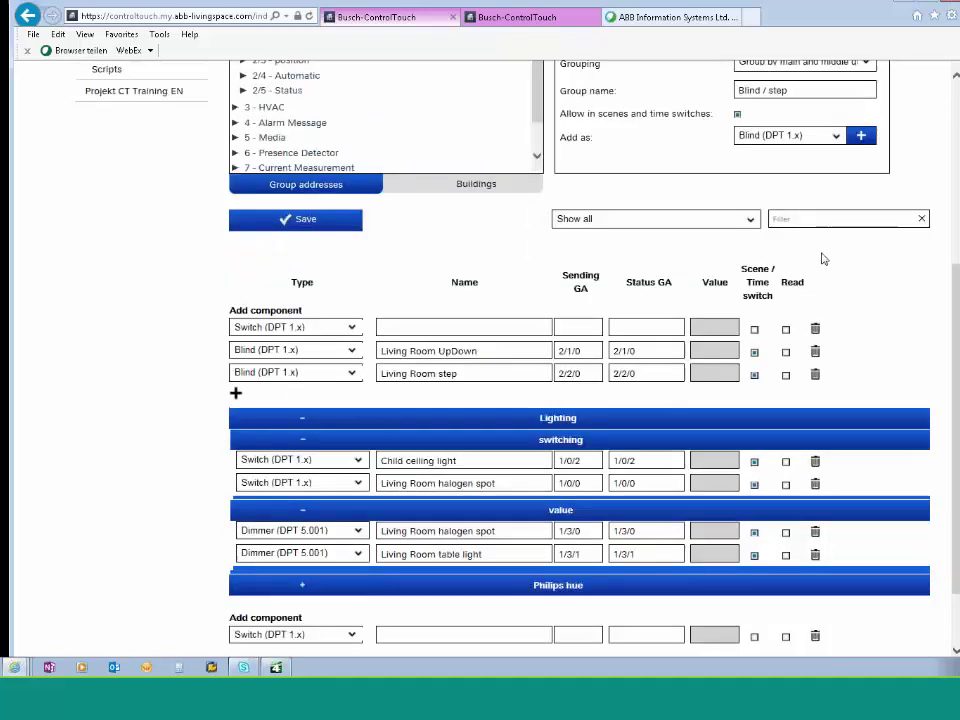
Save the edited group addresses and collapse the step subgroup and the Blind group in the overview
left_click(283, 221)
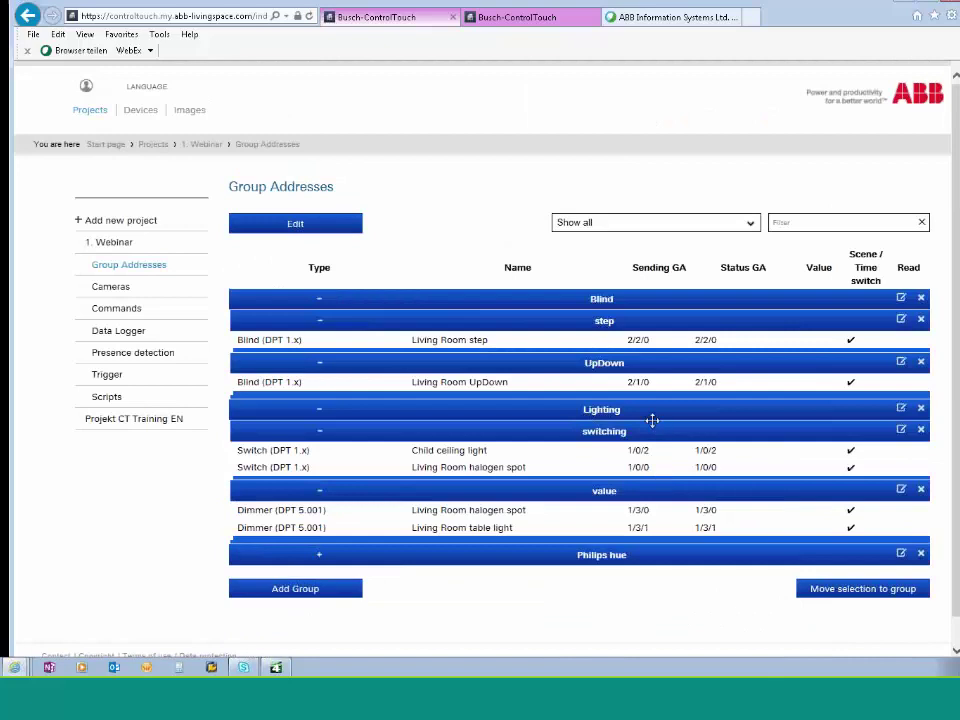
left_click(320, 321)
left_click(320, 300)
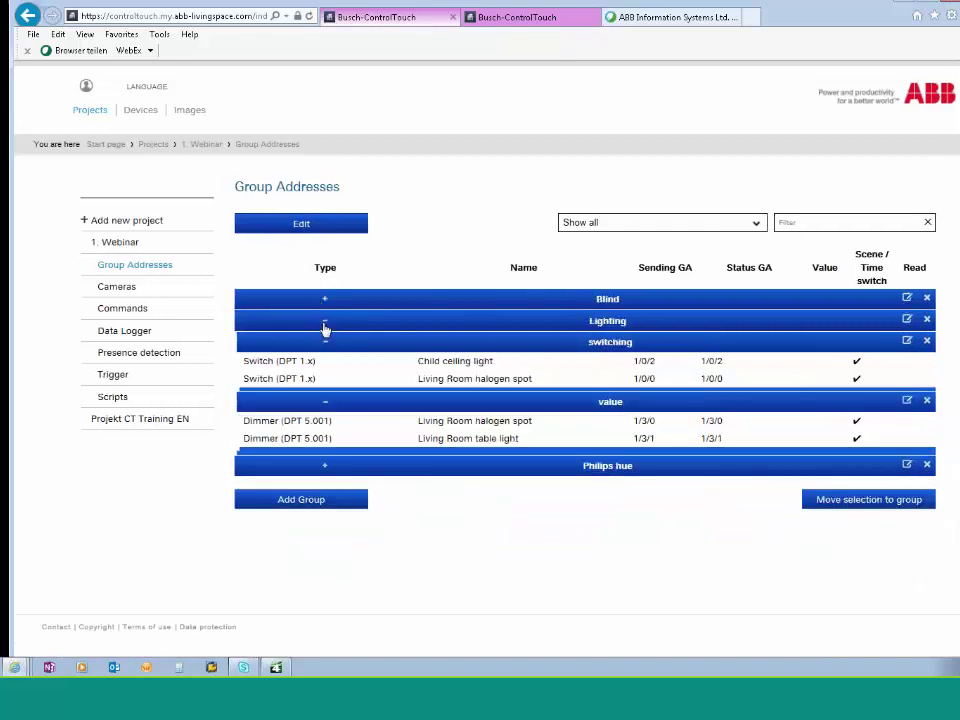
Collapse the Lighting group, reopen the group addresses for editing and expand 10/1 - scenes under 10 - central functions
left_click(322, 321)
left_click(299, 223)
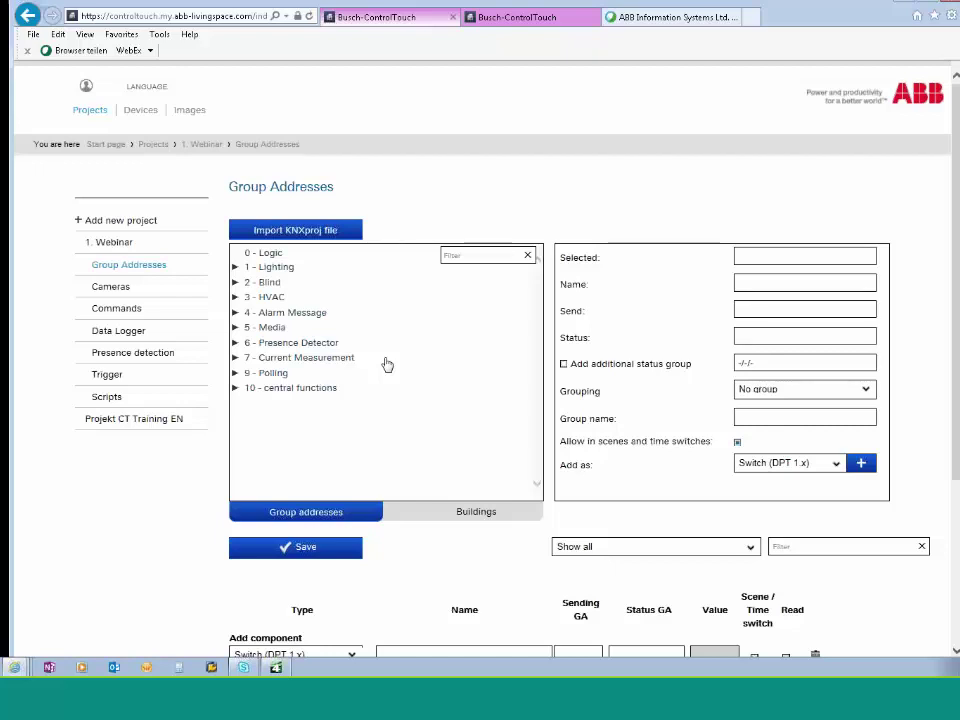
left_click(236, 388)
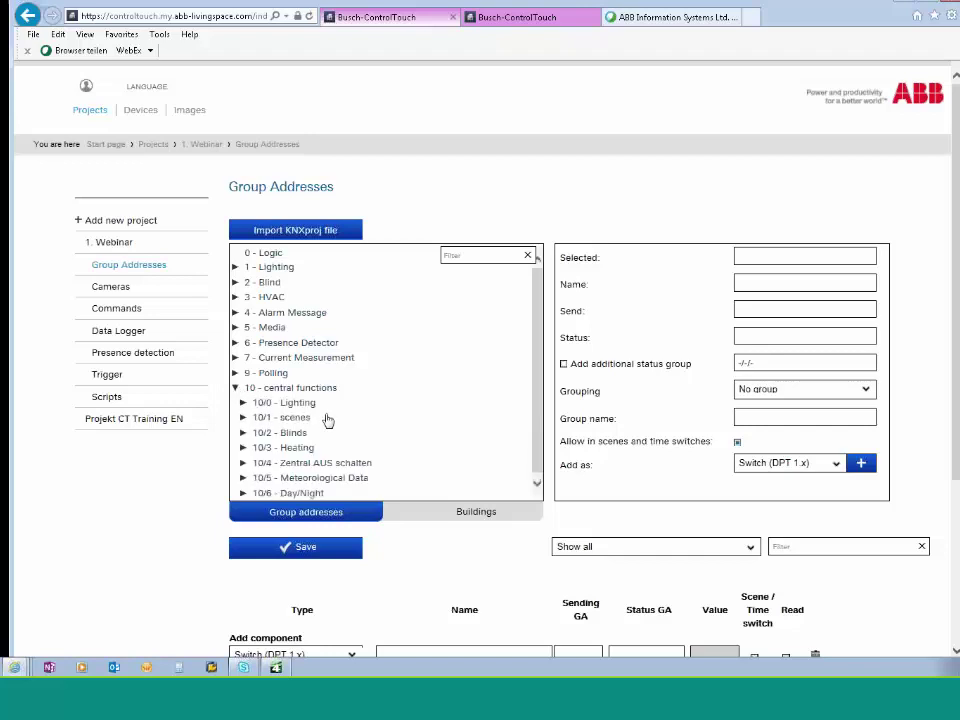
scroll(300, 420, "down", 1)
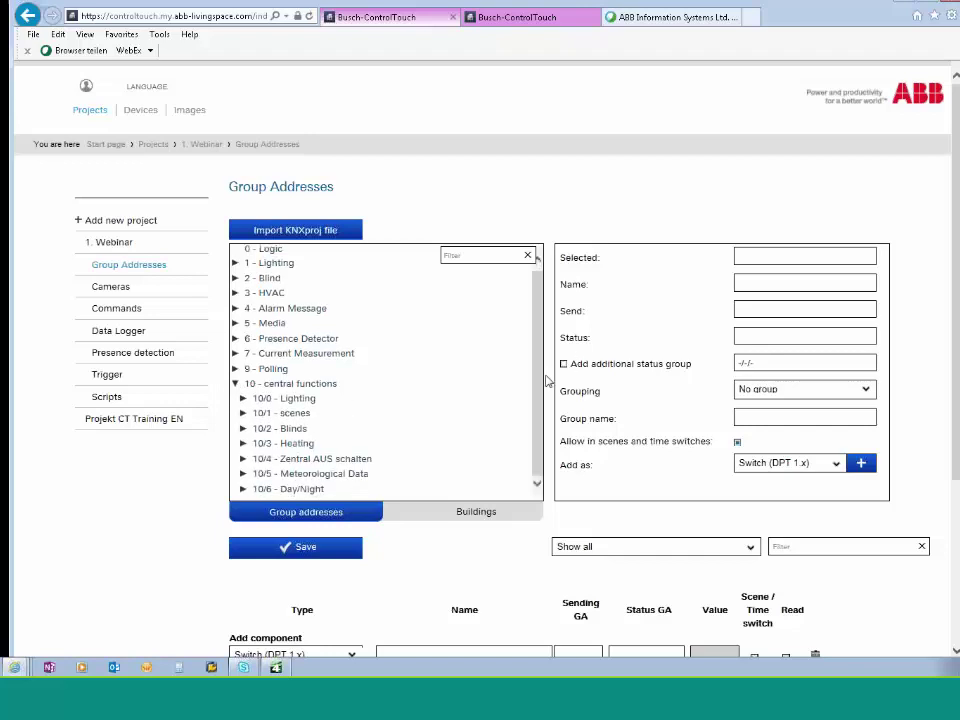
left_click(243, 413)
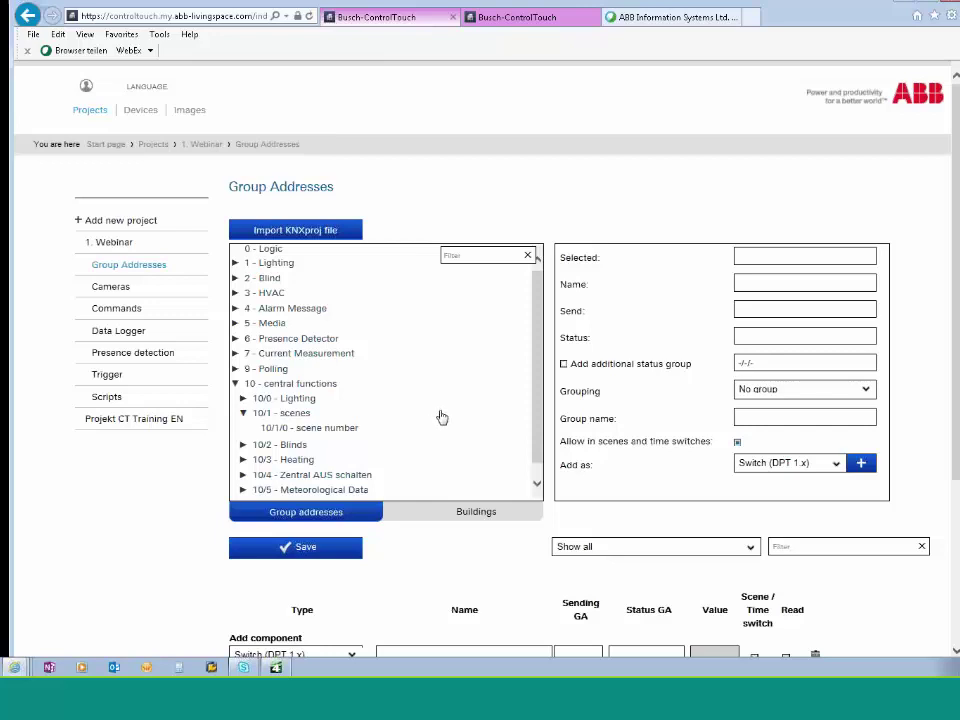
scroll(480, 418, "down", 1)
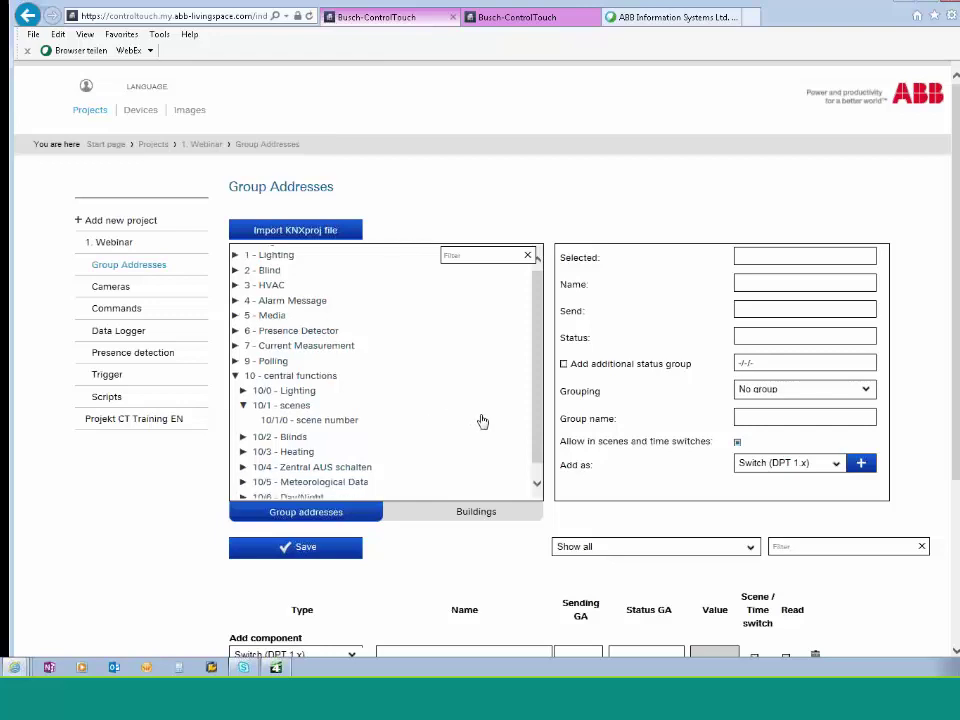
scroll(482, 421, "down", 3)
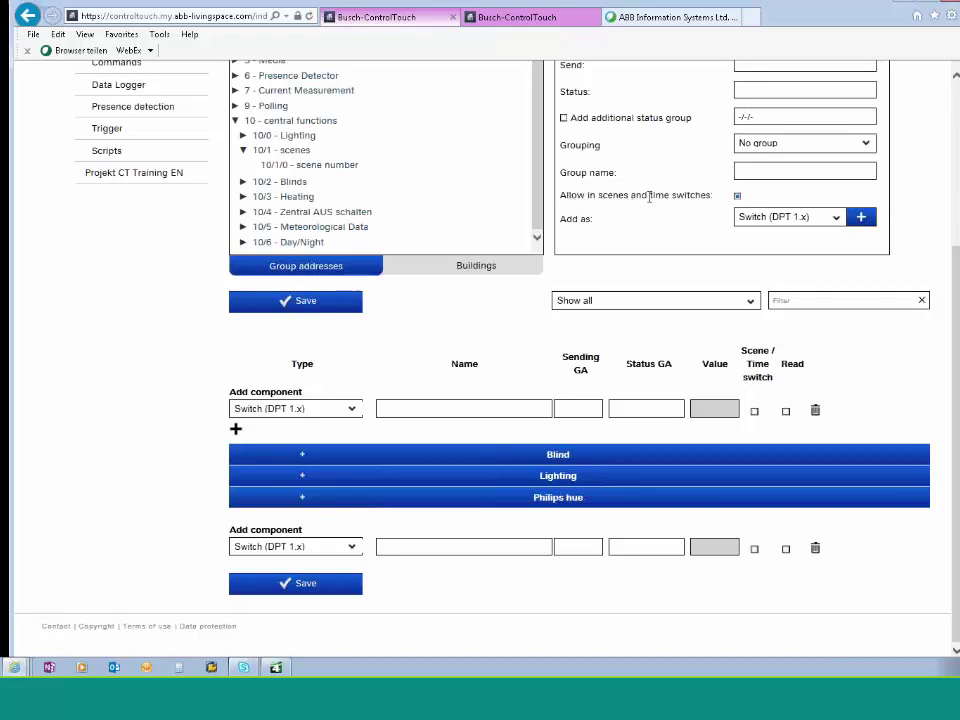
Expand the Blind and Lighting groups in the component list to examine the scene and time switch settings of their components
left_click(302, 455)
scroll(443, 480, "down", 2)
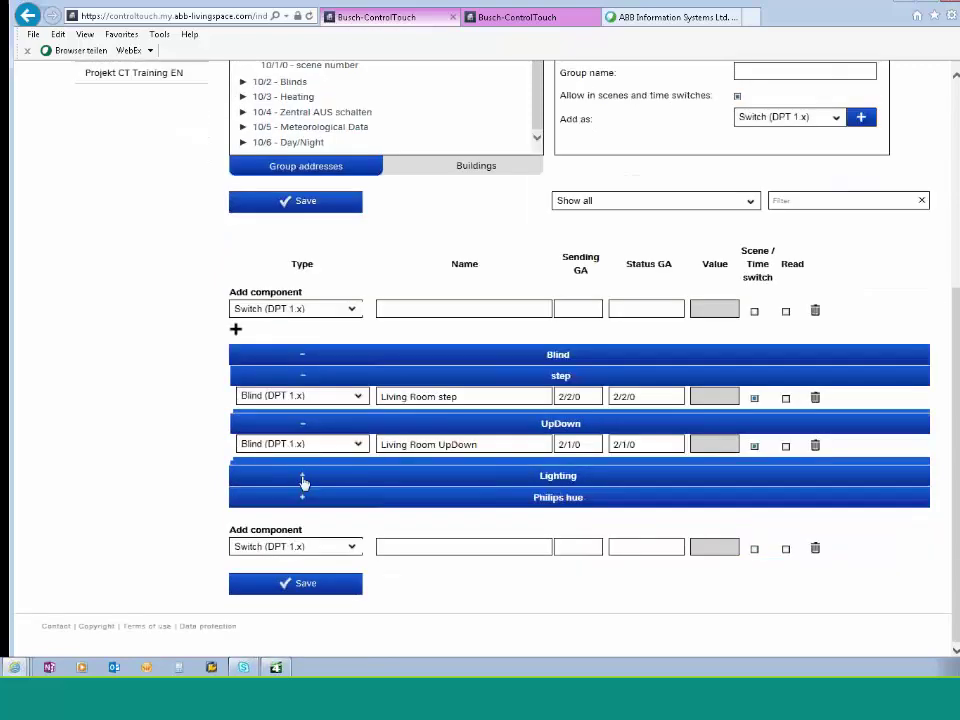
left_click(302, 476)
scroll(432, 471, "down", 3)
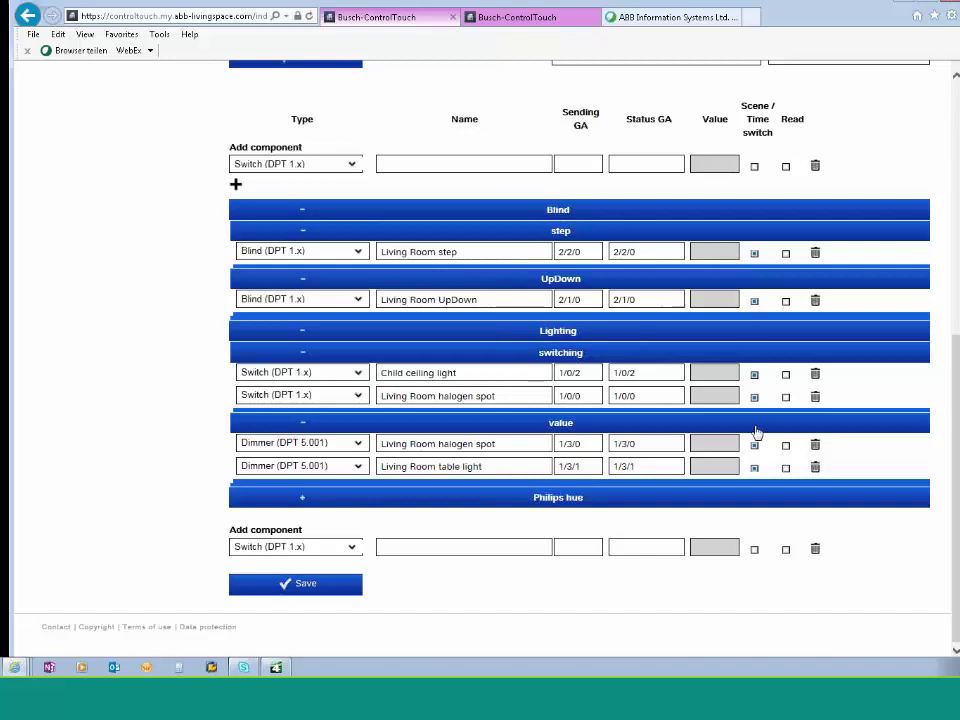
Add group address 10/1/0 - scene number as a Scene (DPT 18.001) component, grouped by main and middle groups
scroll(742, 296, "up", 3)
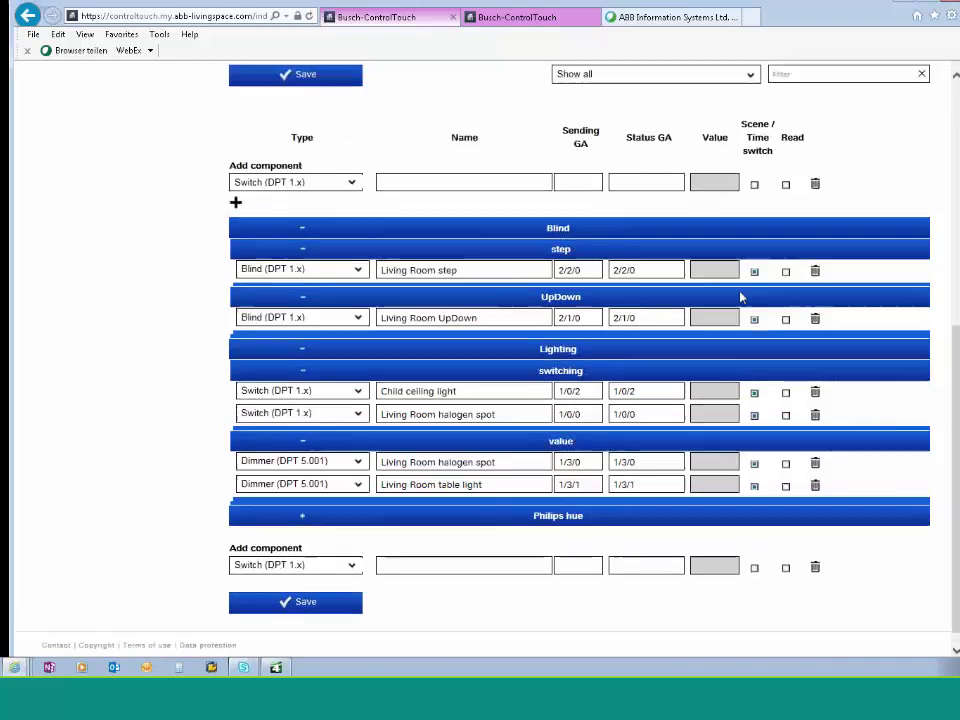
left_click(338, 194)
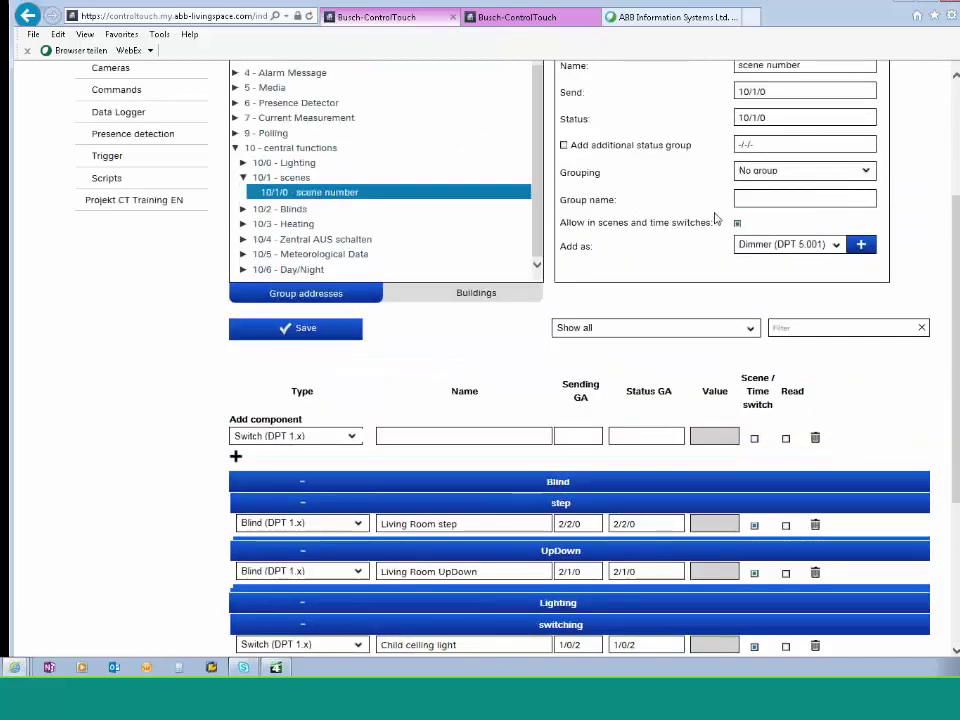
left_click(790, 245)
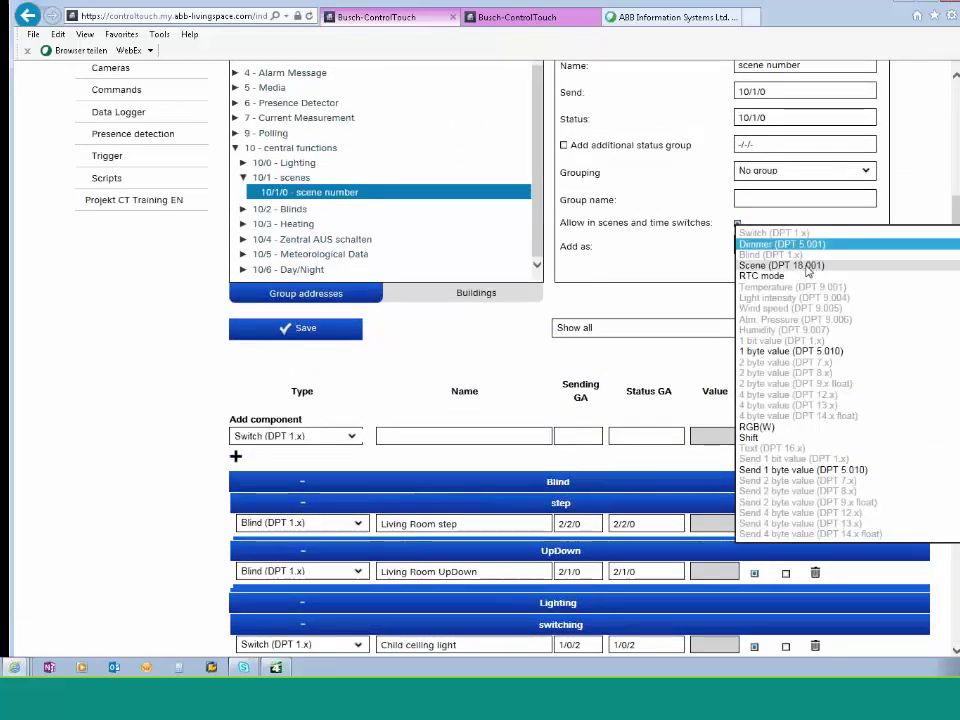
left_click(807, 266)
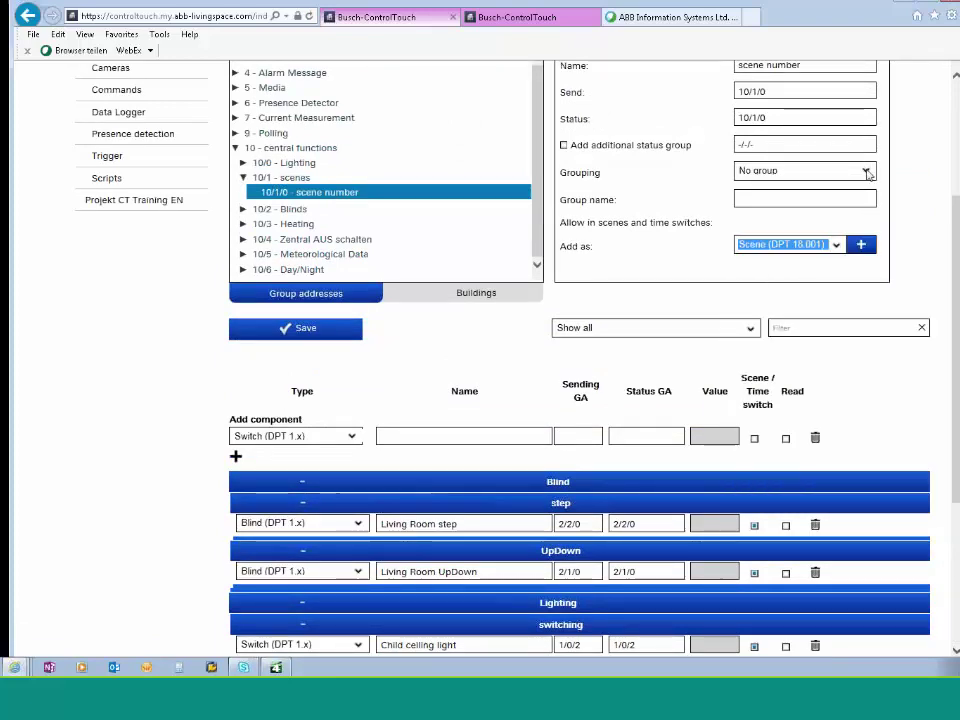
left_click(806, 172)
left_click(783, 182)
left_click(788, 245)
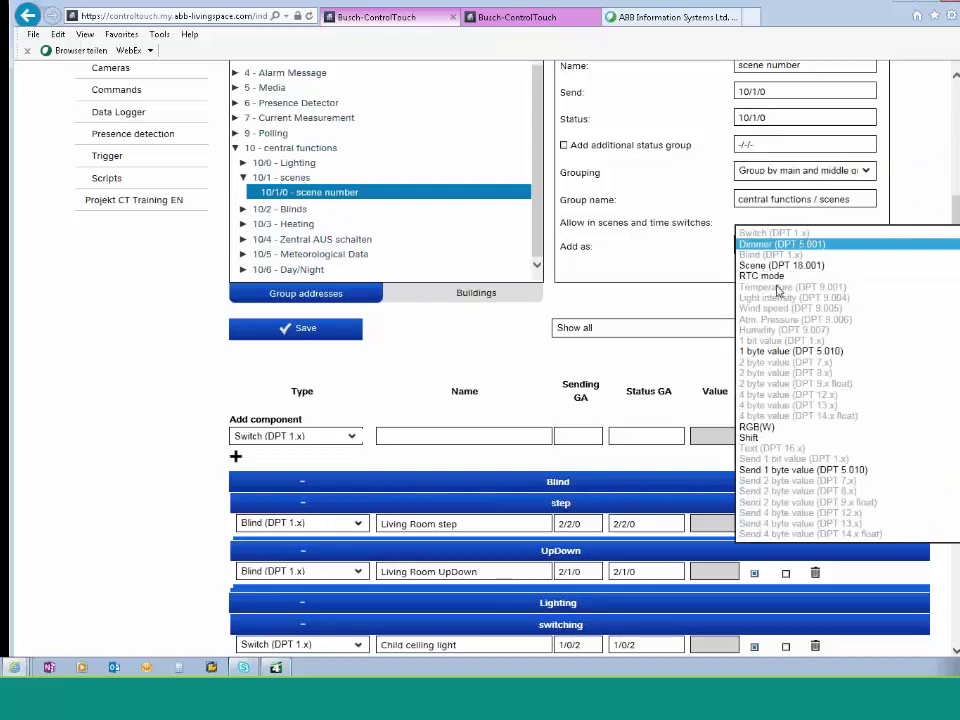
left_click(777, 267)
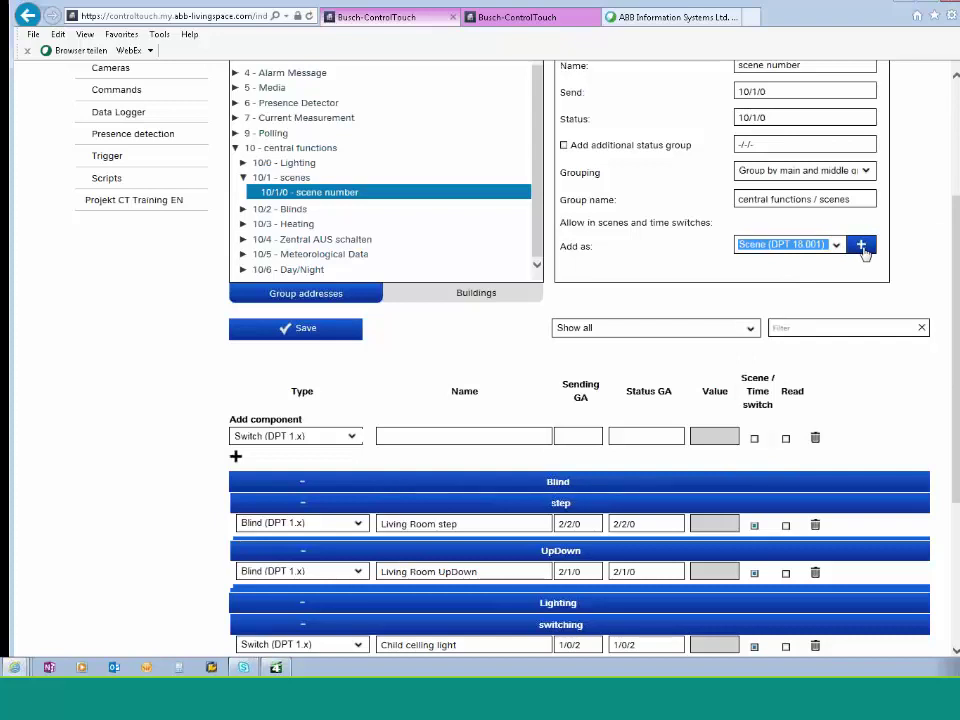
left_click(863, 247)
Add two more Scene (DPT 18.001) components for group address 10/1/0 in the central functions / scenes group
scroll(865, 252, "down", 2)
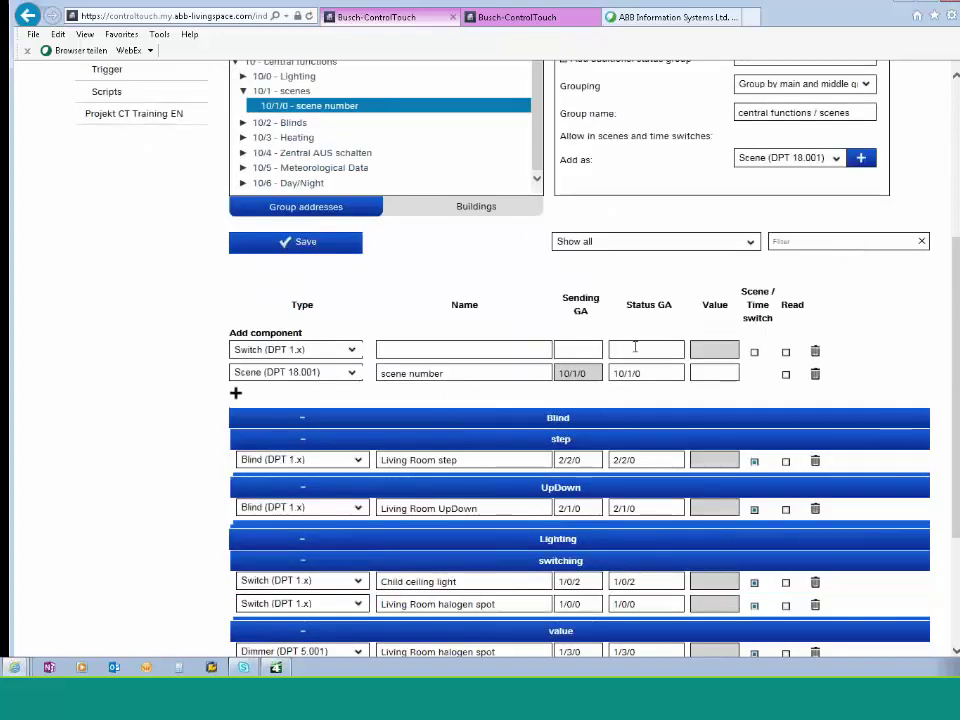
left_click(860, 158)
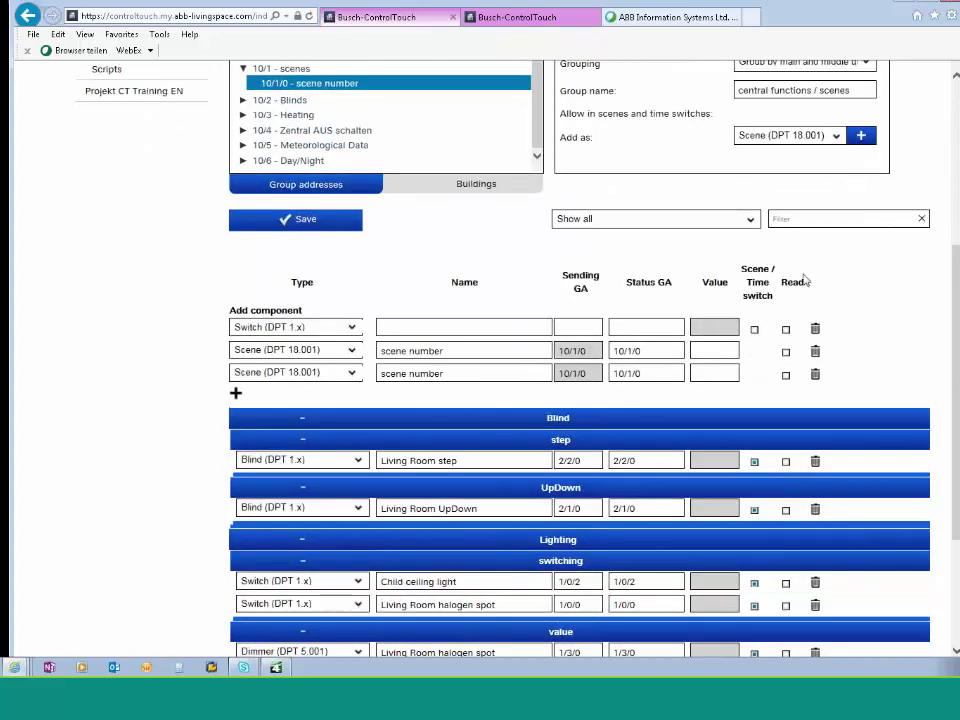
left_click(861, 136)
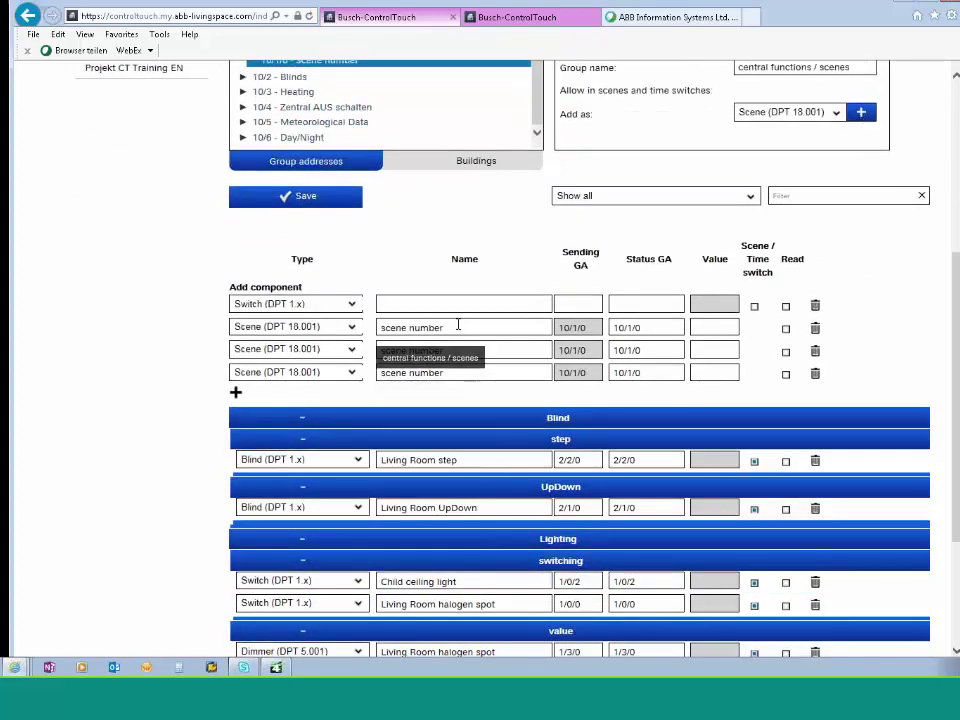
Rename the three scene number components as All Off, All On and Comfort
left_click(400, 328)
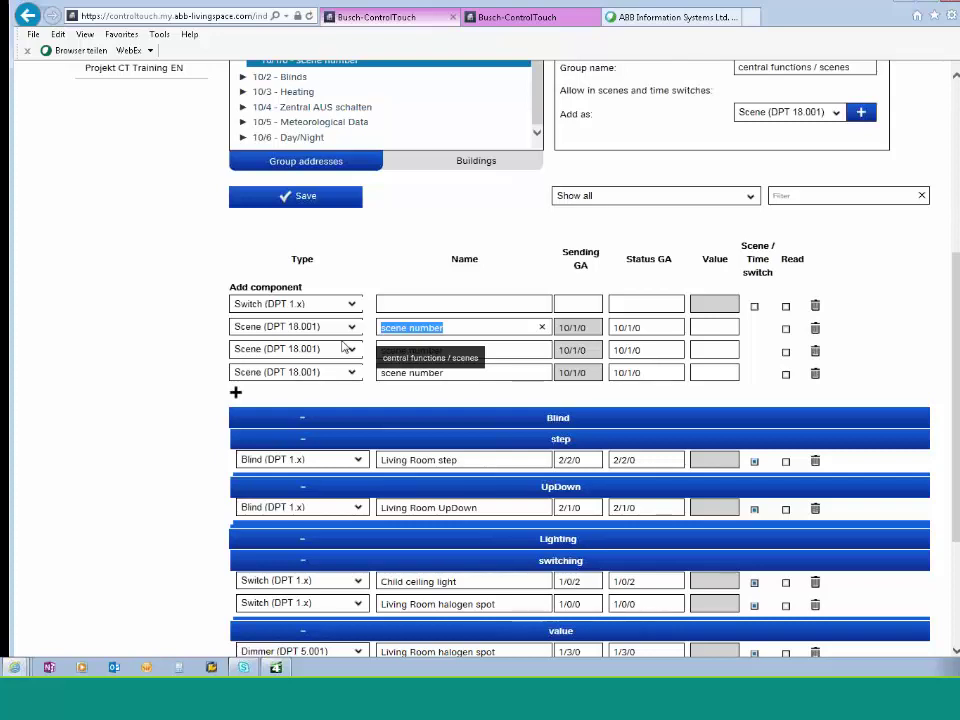
type("All Off")
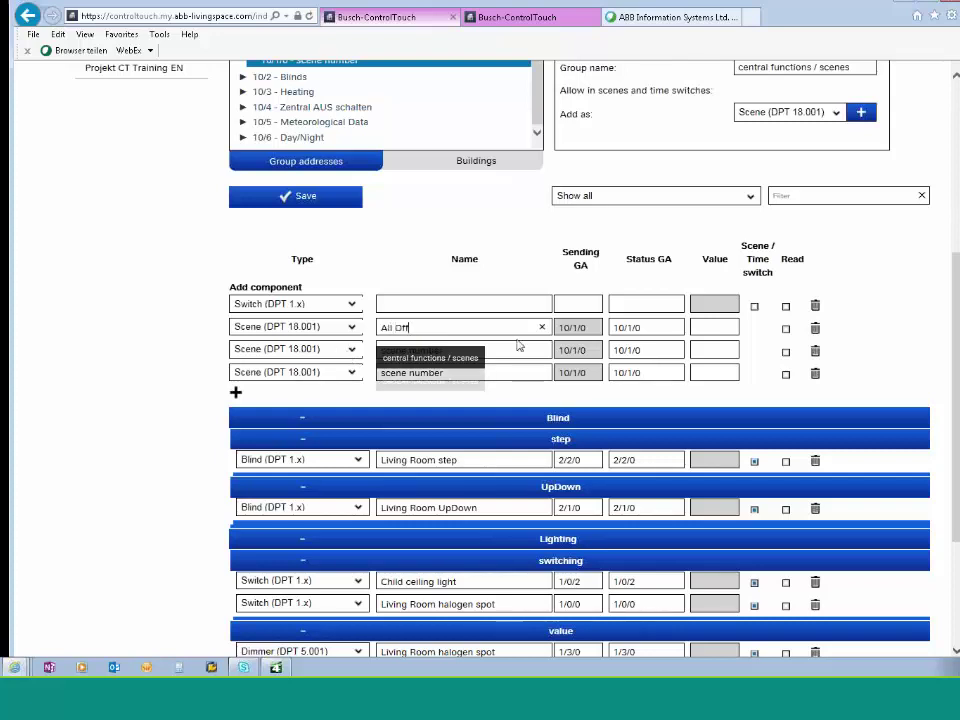
key("Tab")
key("BackSpace")
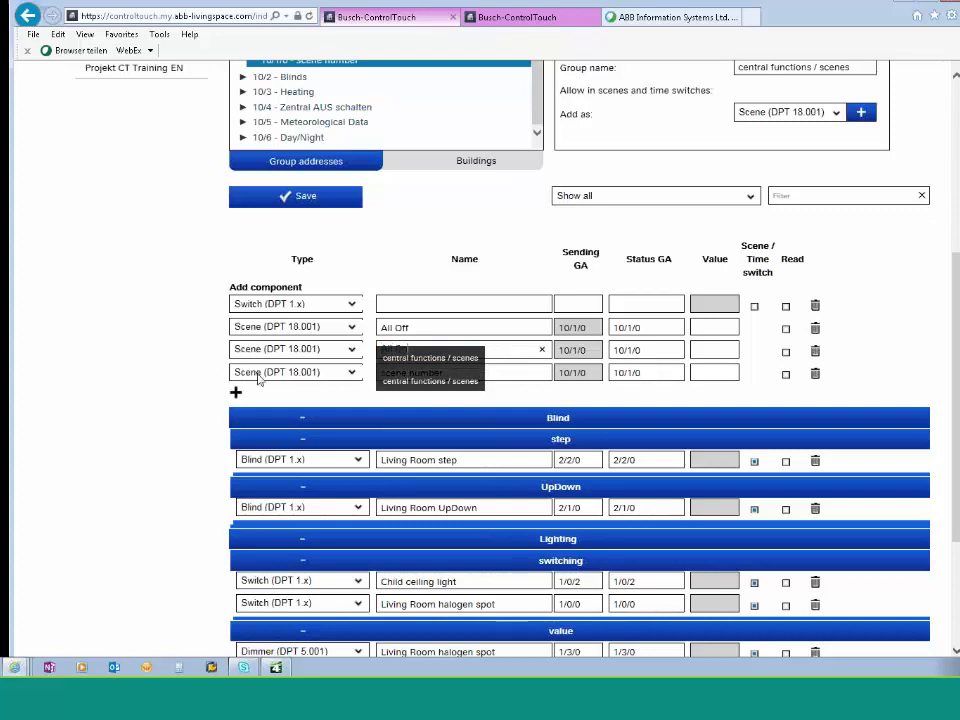
key("Tab")
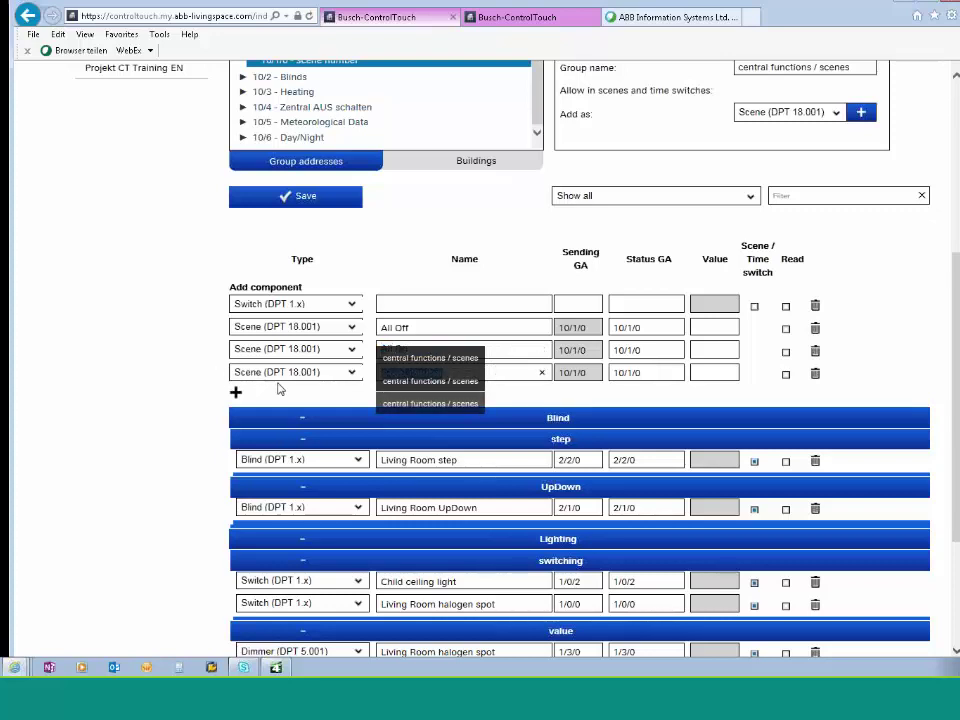
type("Ce")
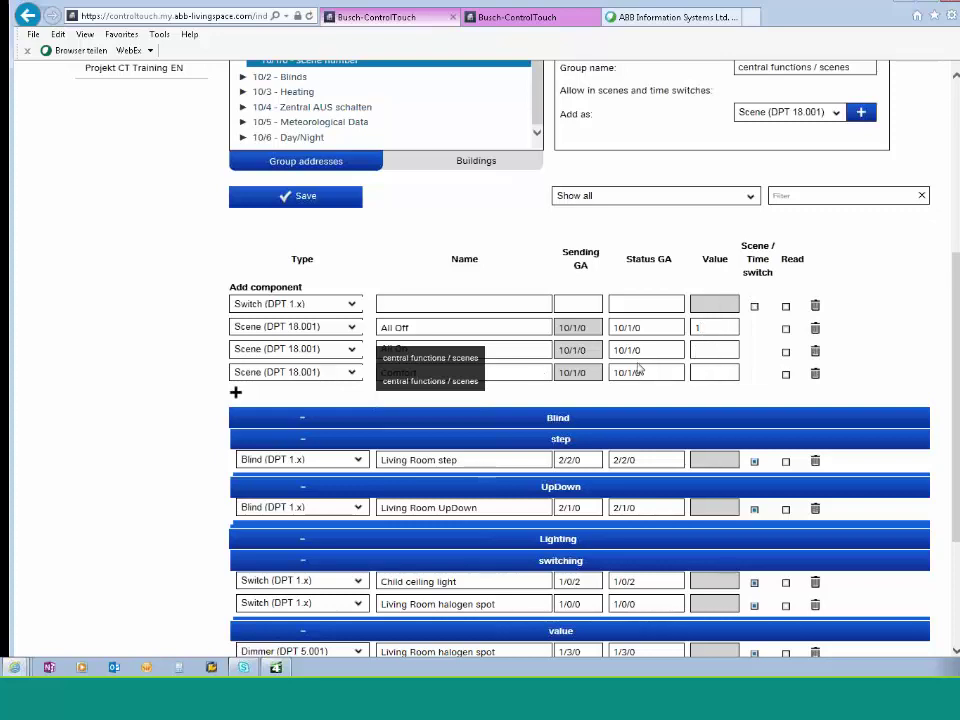
Set the scene values to 1 for All Off, 2 for All On and 3 for Comfort, and save the group addresses
type("2")
left_click(701, 371)
type("3")
left_click(305, 197)
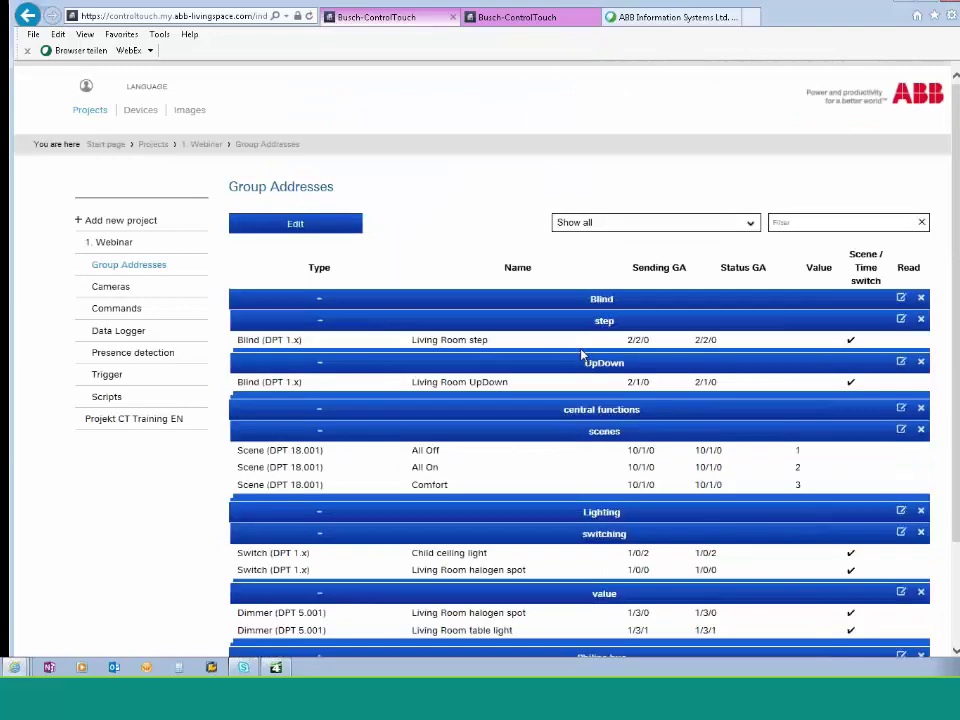
scroll(588, 355, "down", 2)
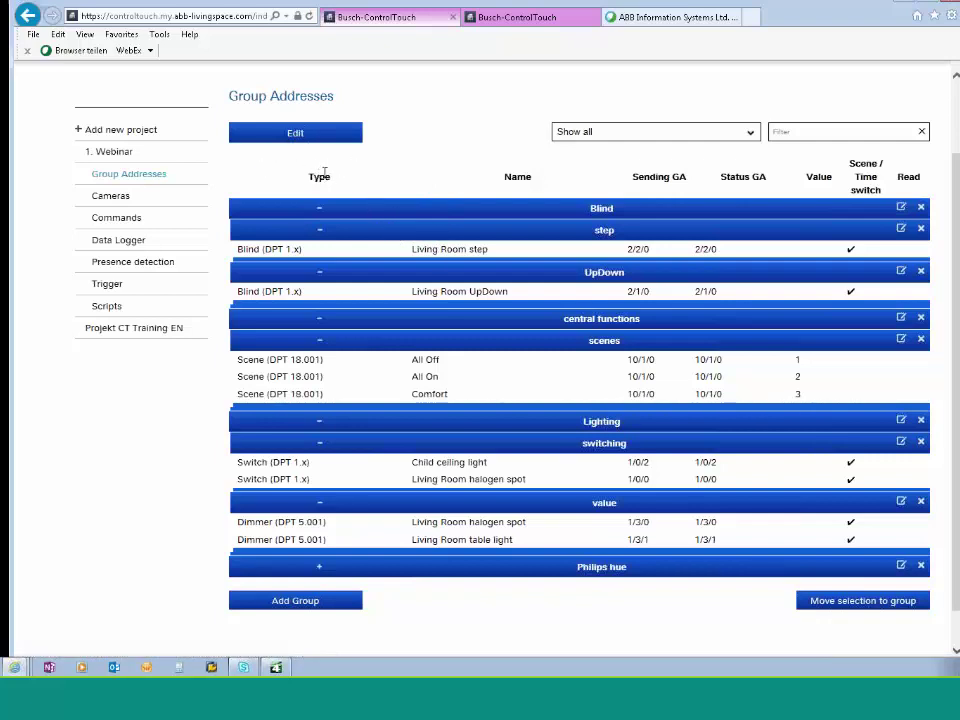
scroll(302, 164, "up", 2)
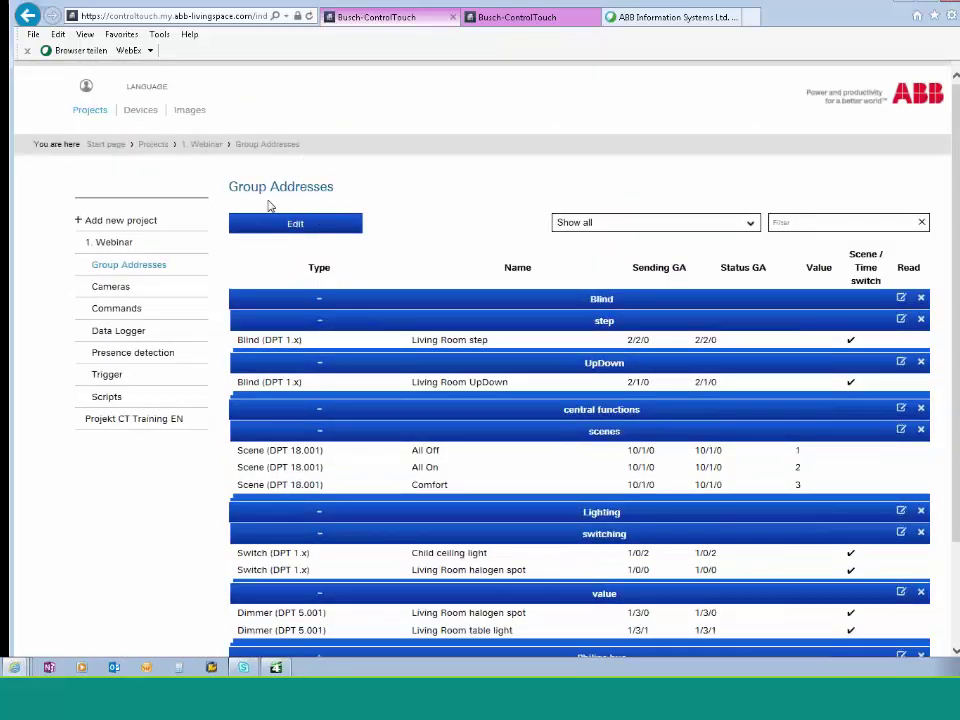
Open the 1. Webinar profile of the Trainer ControlTouch device
left_click(138, 118)
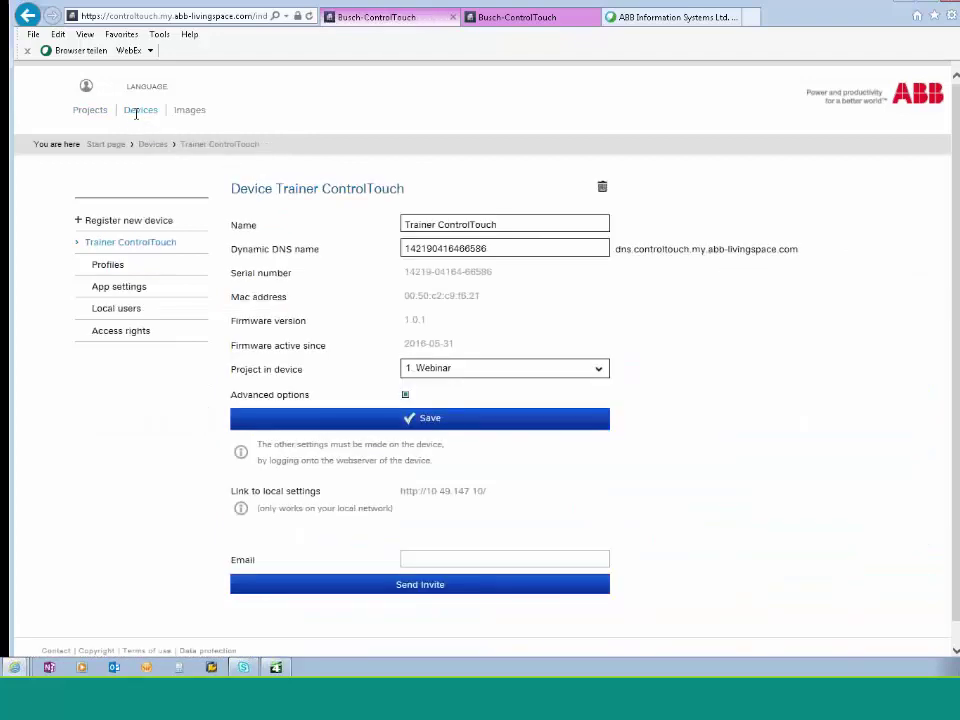
left_click(111, 268)
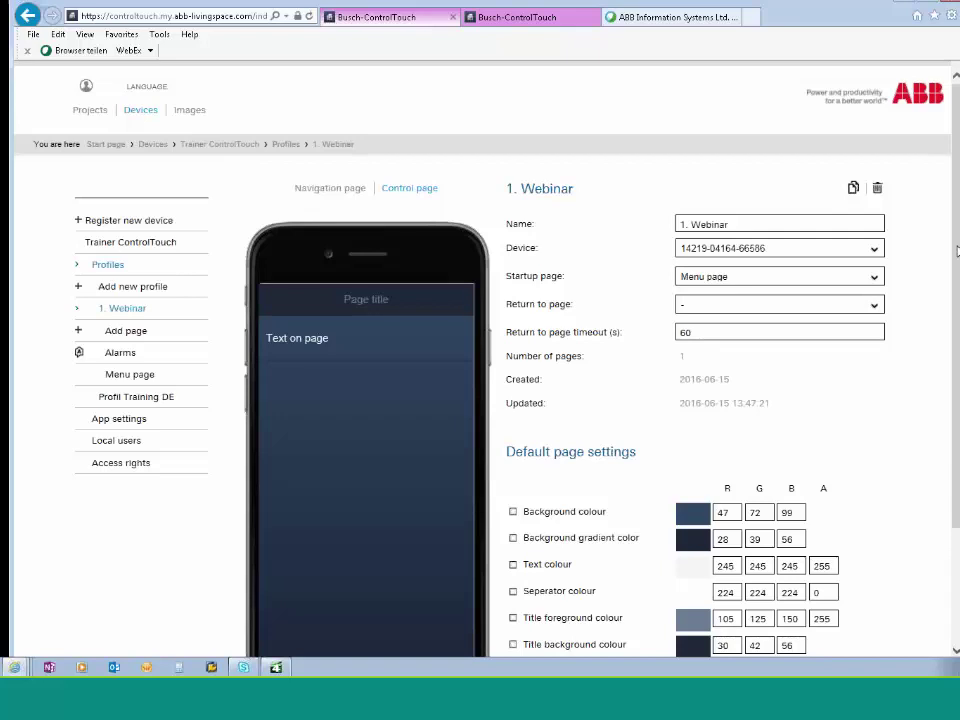
left_click_drag(956, 251, 958, 305)
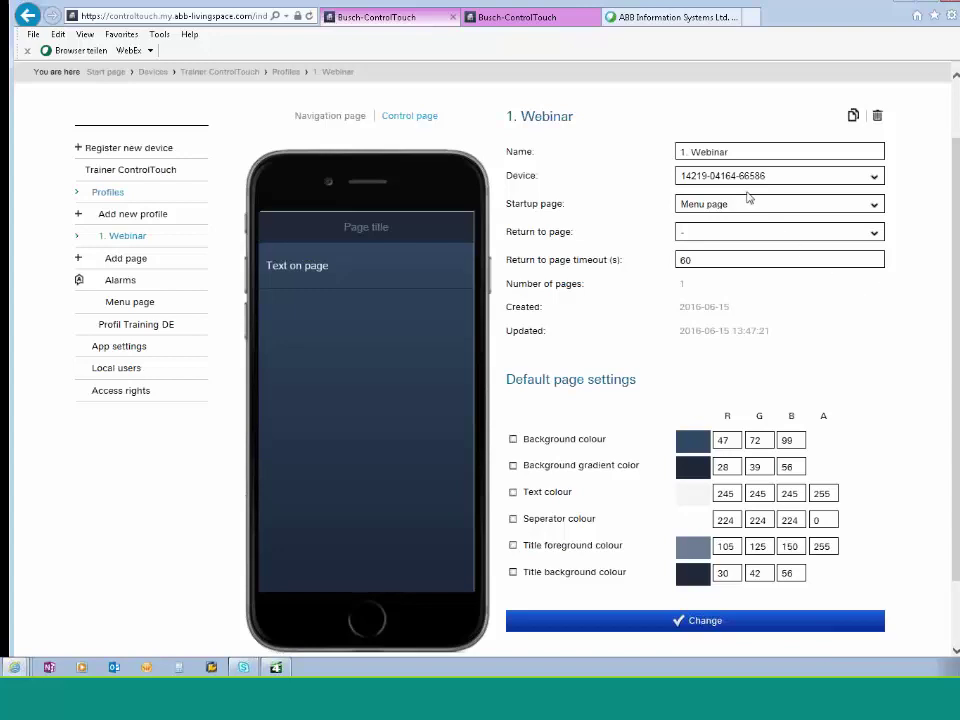
Compare the profile's navigation page and control page previews and examine its general and default page settings
left_click(343, 118)
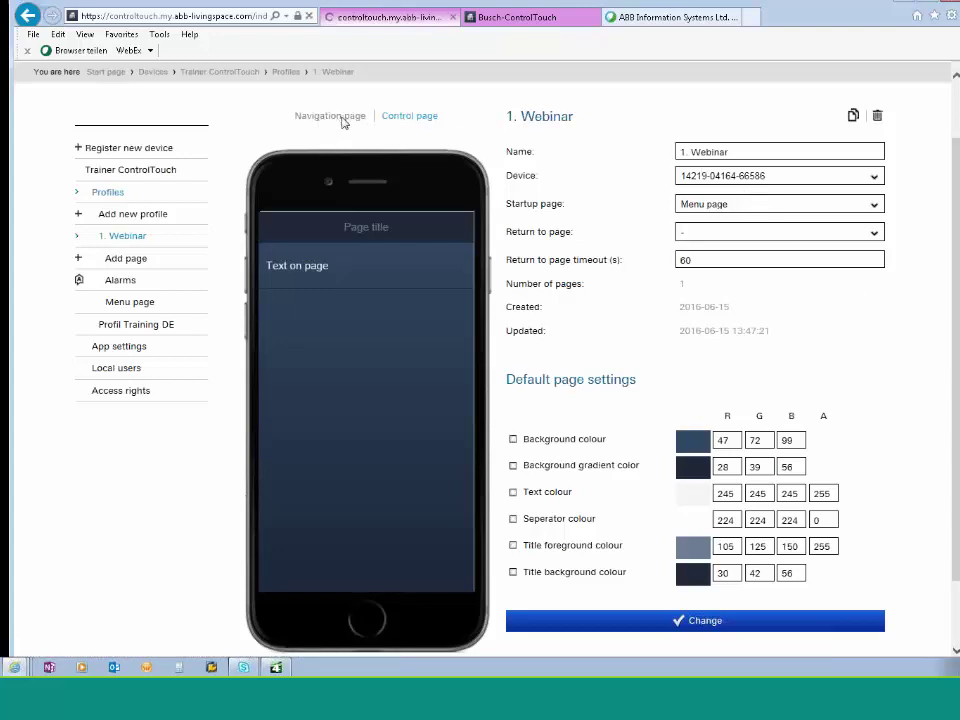
left_click(399, 193)
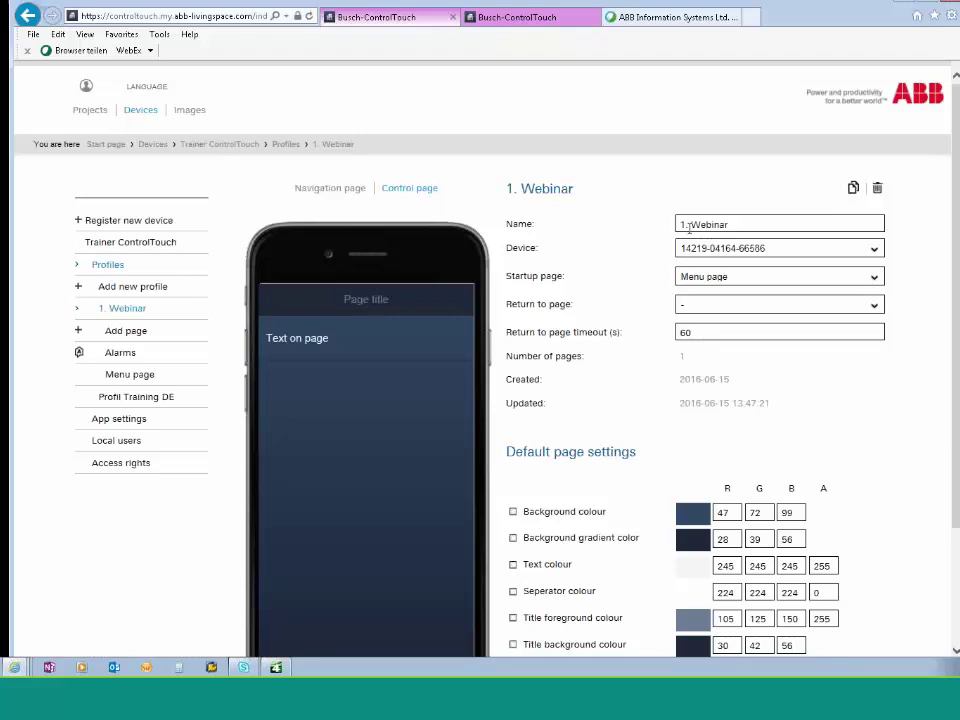
scroll(604, 296, "down", 2)
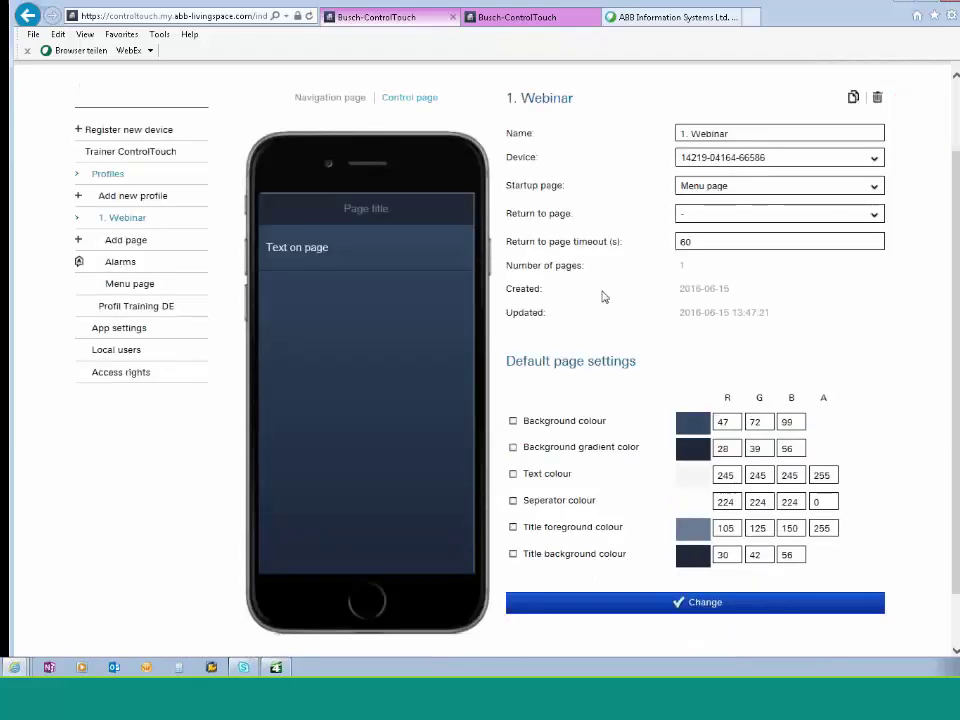
scroll(632, 302, "up", 2)
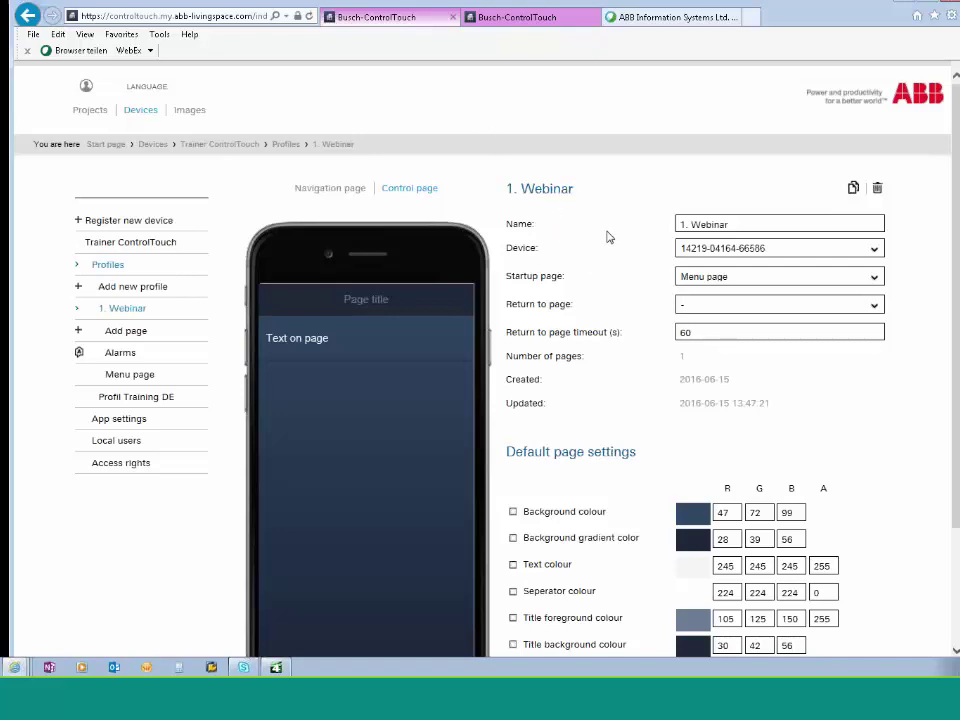
scroll(607, 236, "down", 3)
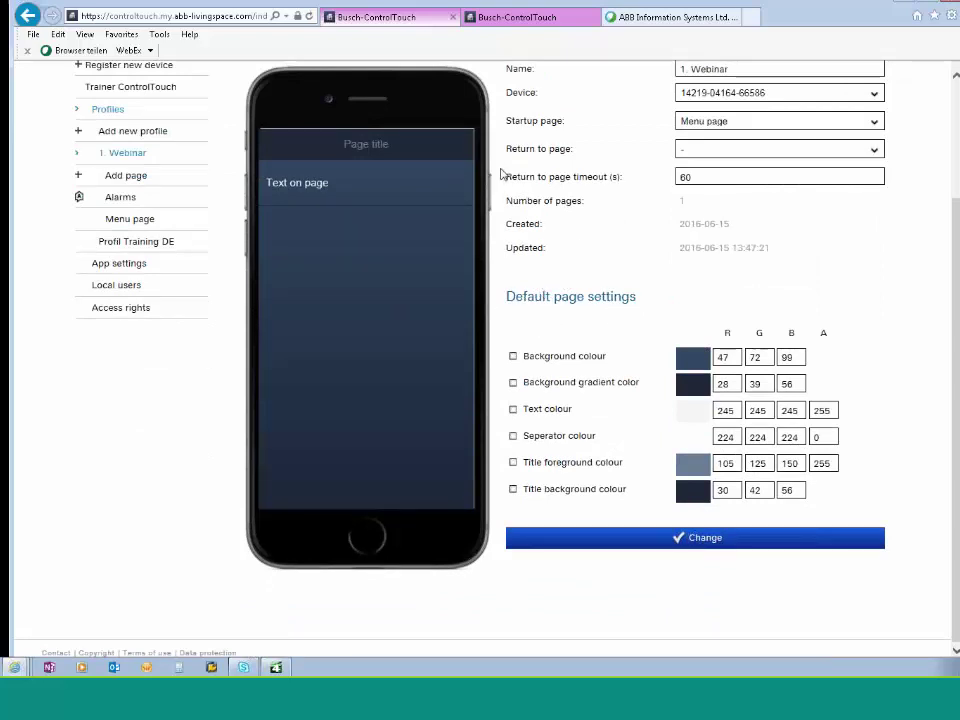
scroll(436, 160, "up", 2)
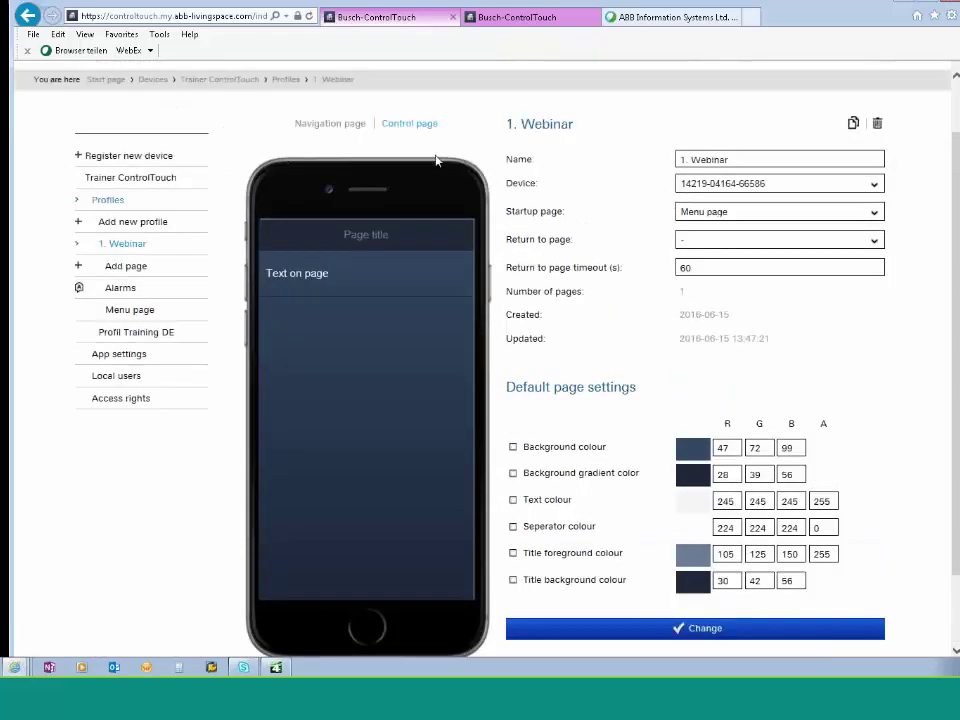
Enable the profile's default background colour, set it to RGB 99, 89, 48 and save the change
left_click(513, 447)
left_click(688, 452)
left_click_drag(392, 348, 392, 266)
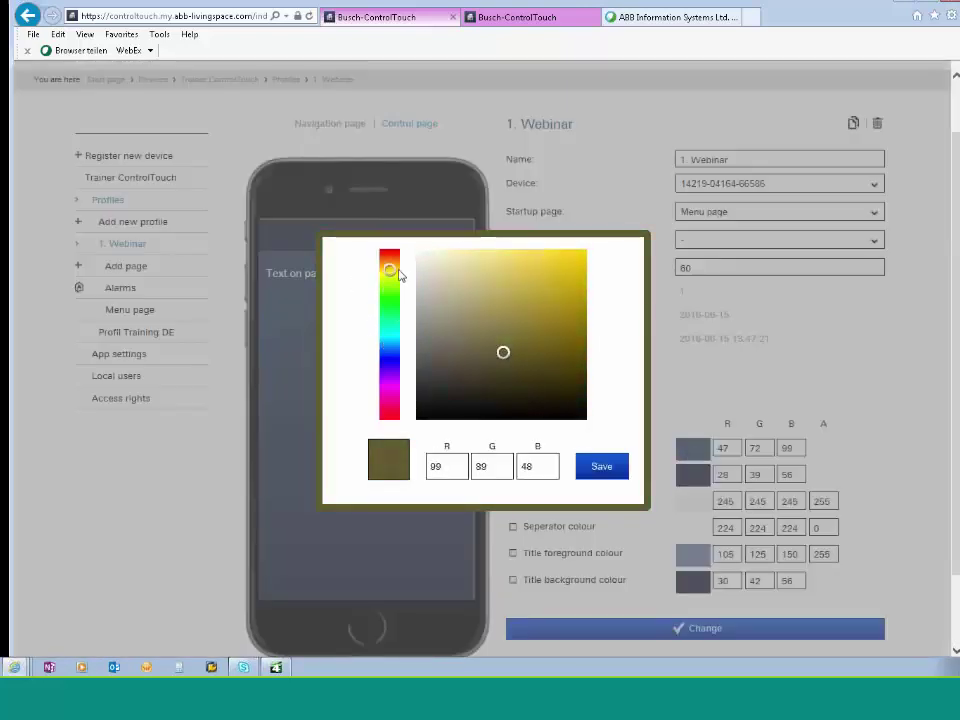
left_click(591, 467)
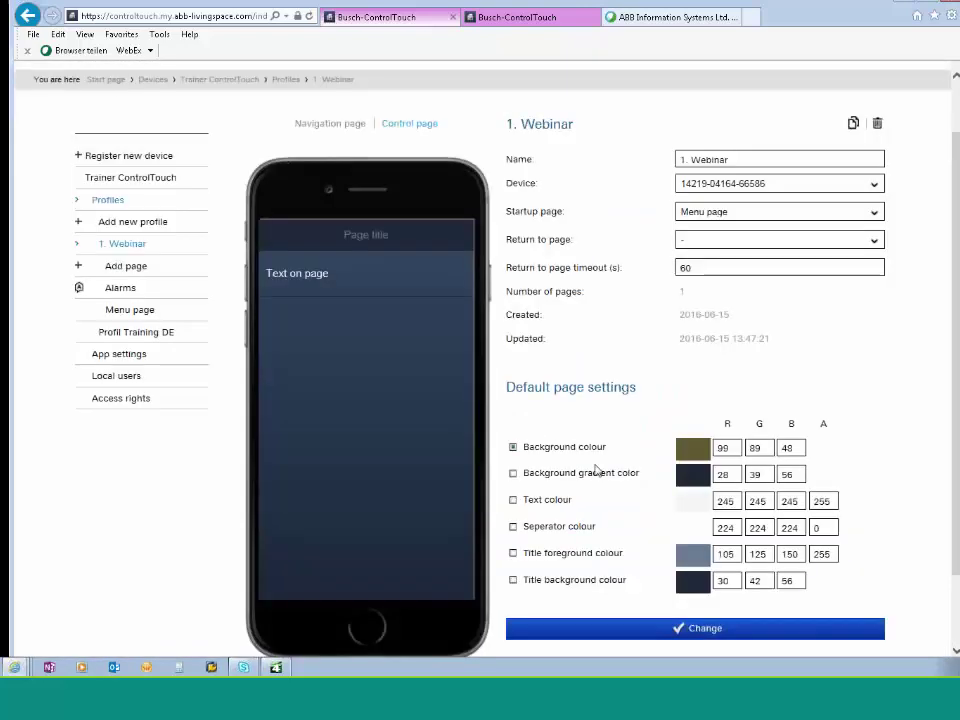
left_click(680, 626)
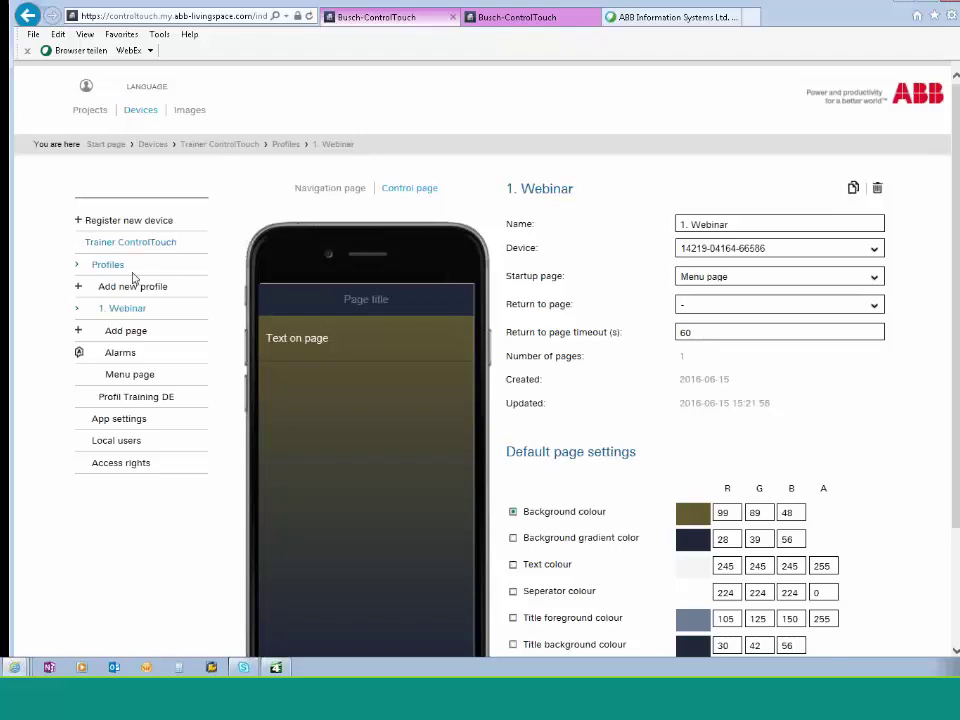
Add a page to the 1. Webinar profile, name it Living Room and keep Control page as its type
left_click(116, 338)
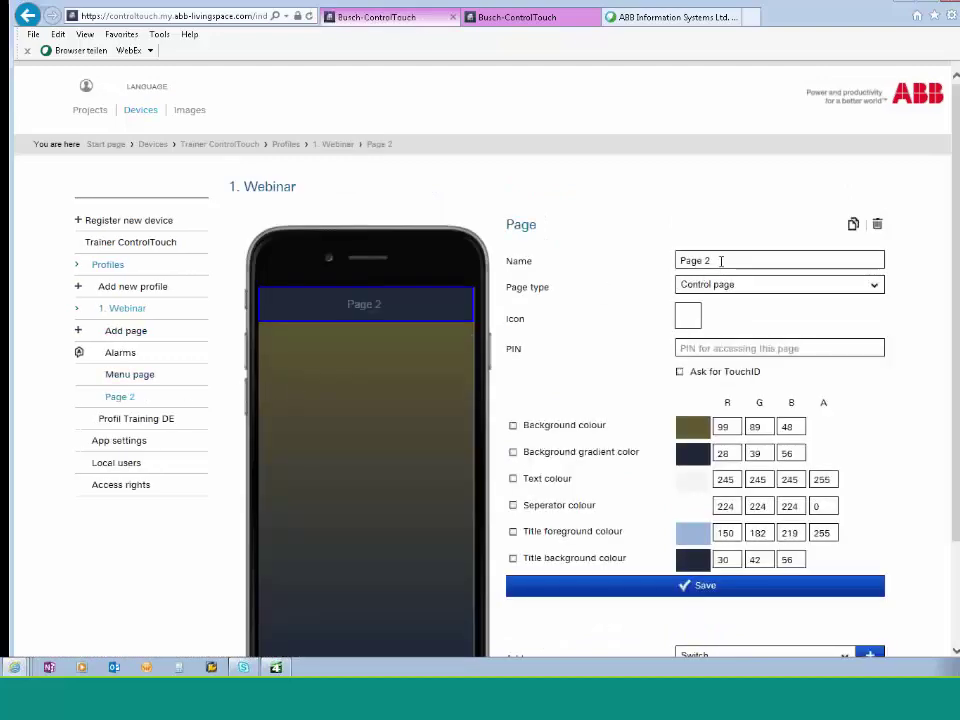
left_click_drag(720, 260, 627, 261)
type("Living")
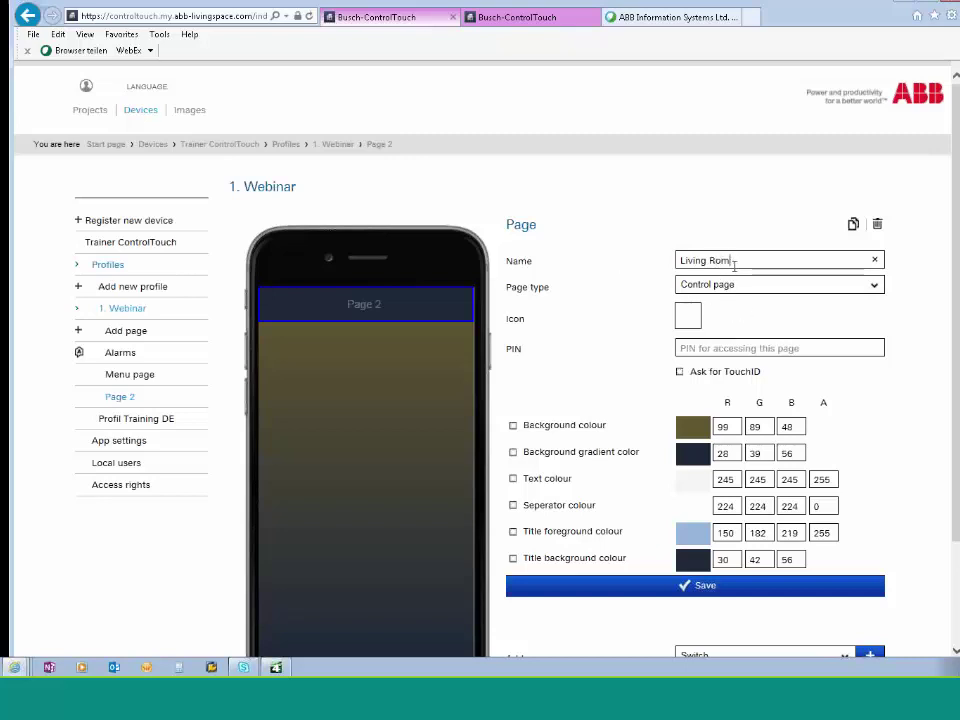
type("Room")
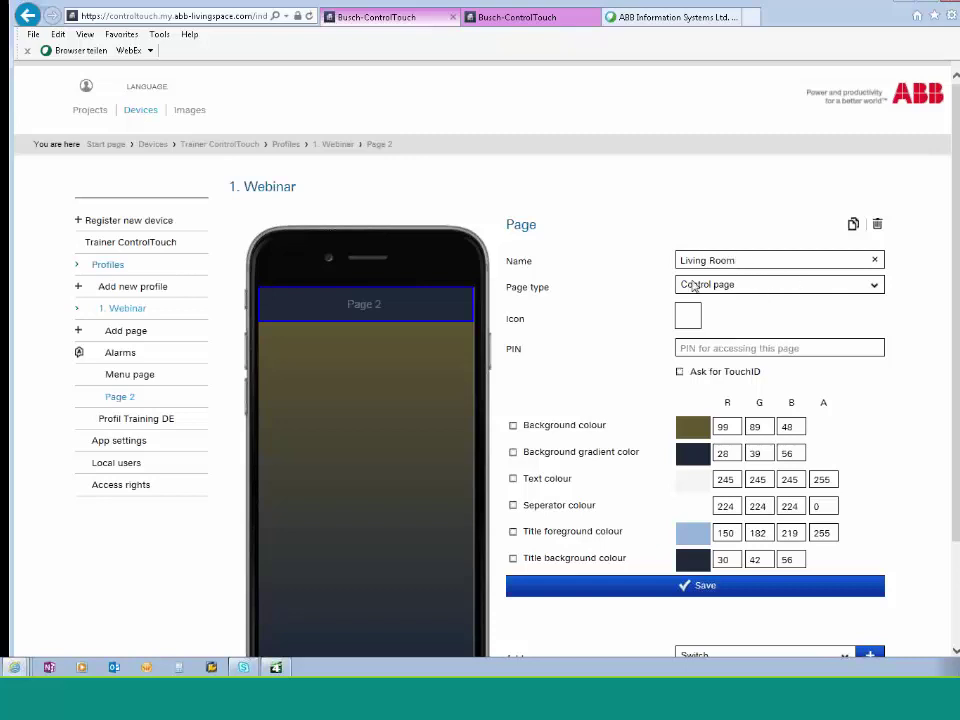
left_click(874, 289)
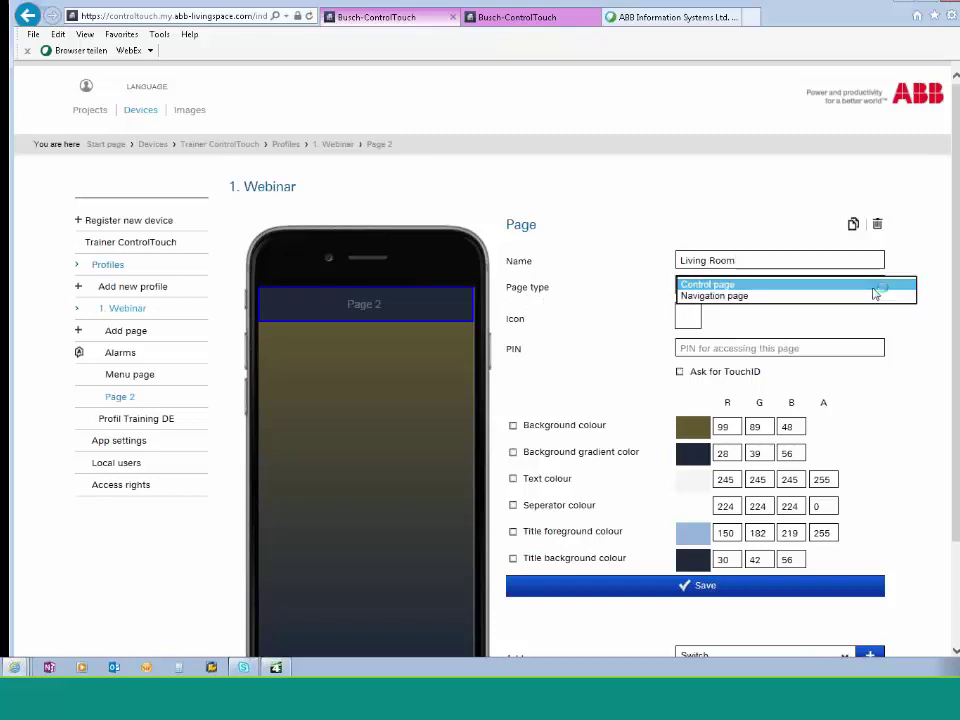
left_click(874, 287)
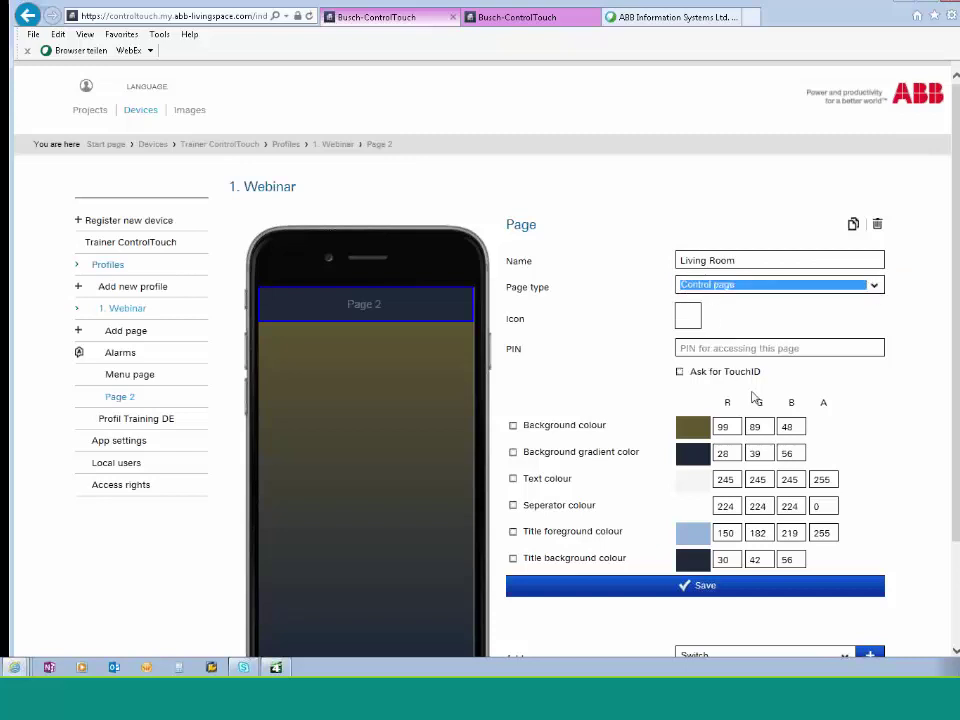
Assign the Living Room page an icon from the Place category and save the page
left_click(686, 318)
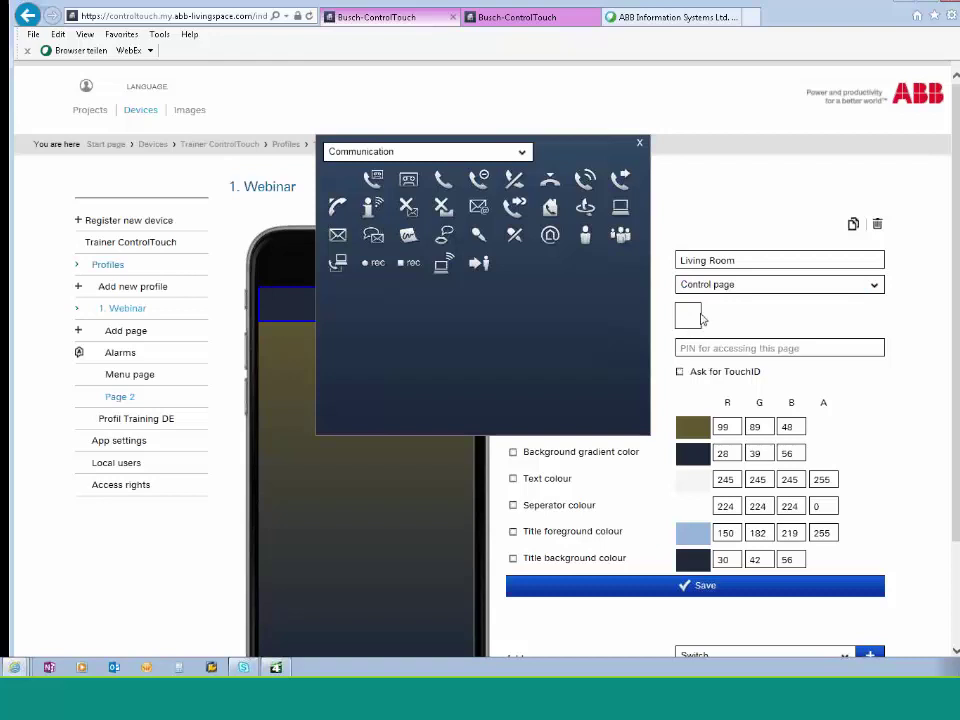
left_click(522, 153)
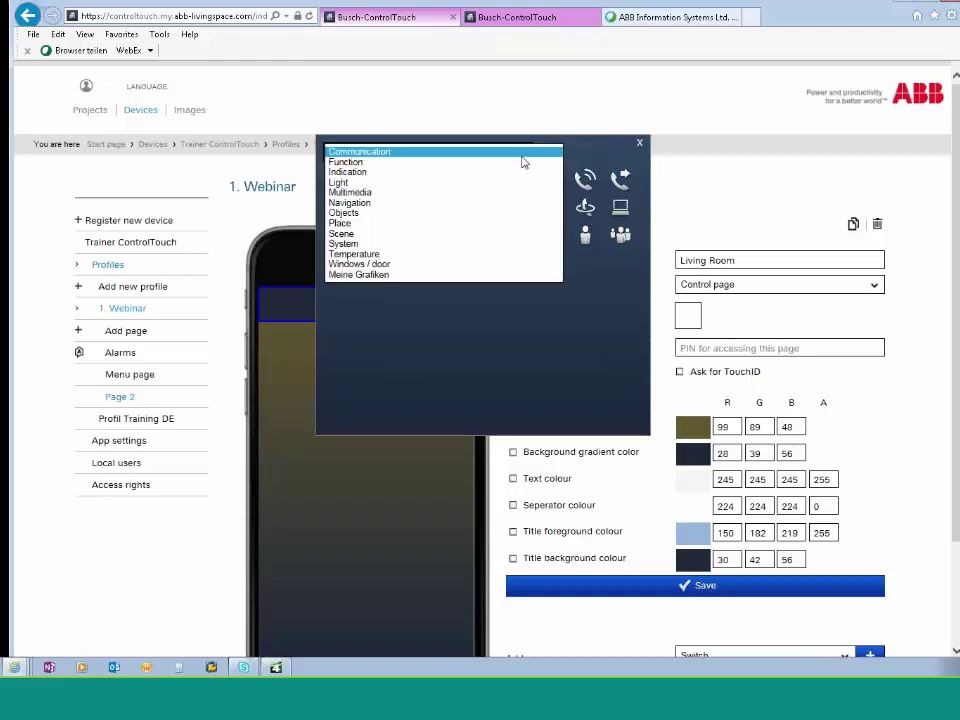
left_click(343, 223)
left_click(619, 208)
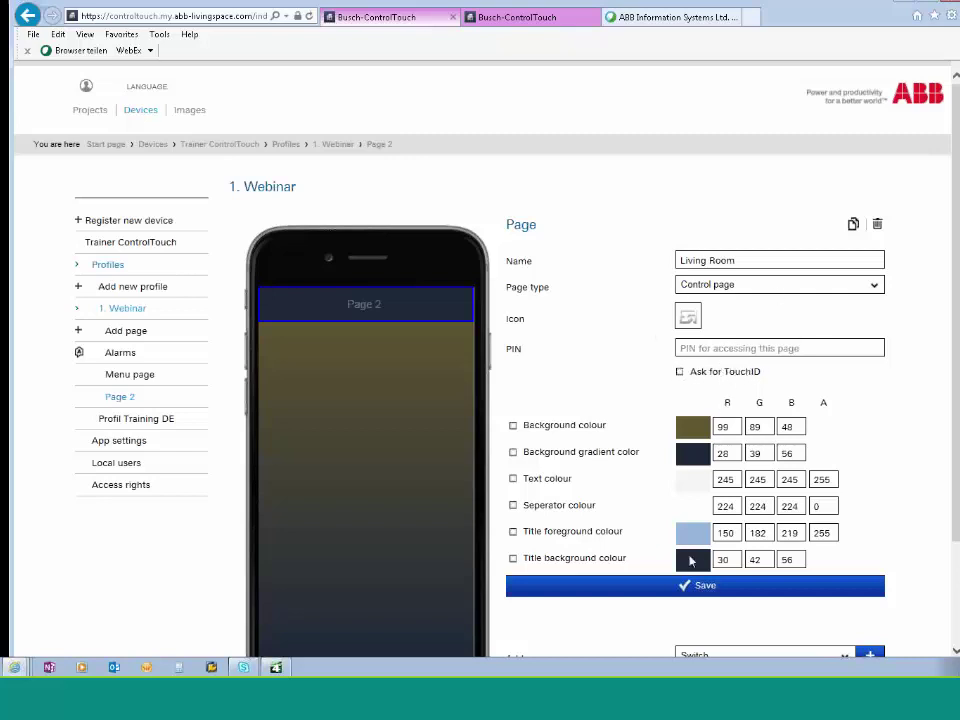
scroll(787, 521, "down", 1)
left_click(690, 455)
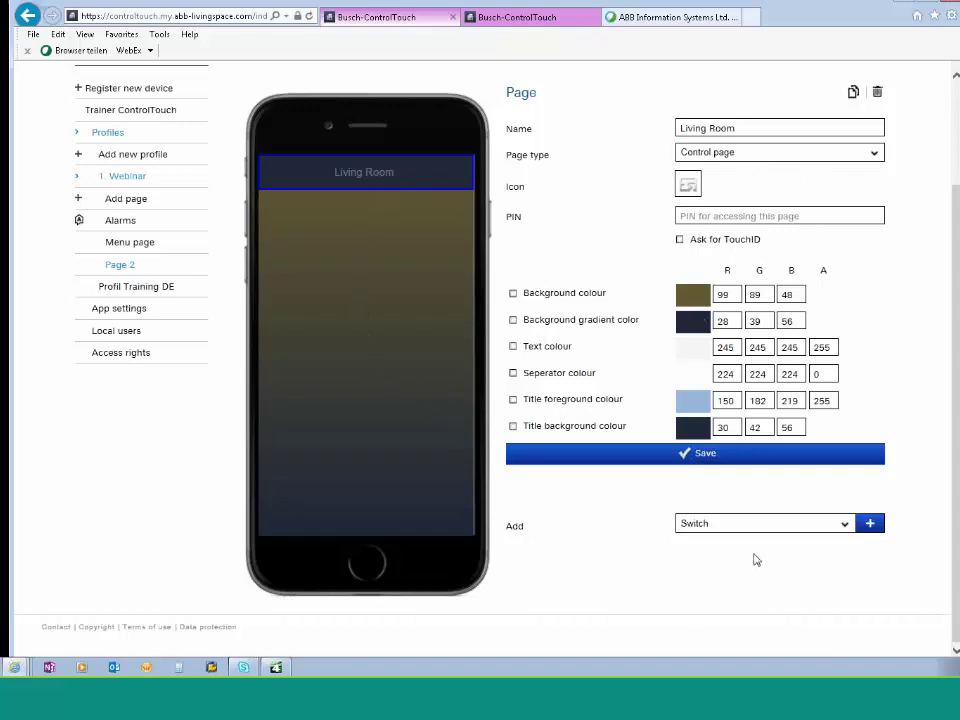
Add a Switch element to the Living Room page
left_click(846, 530)
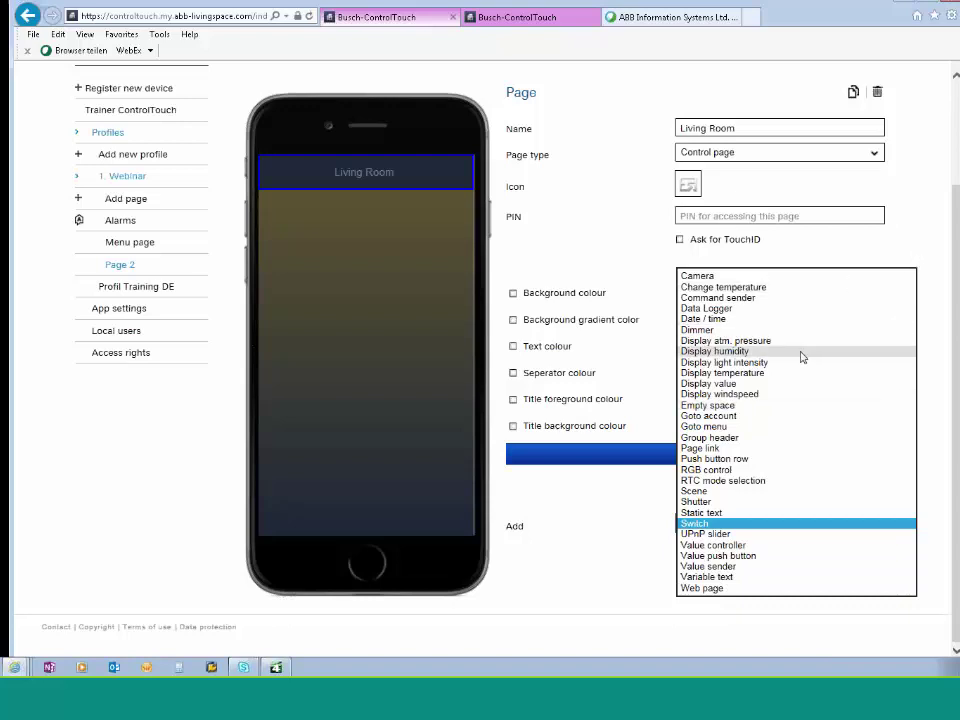
left_click(790, 523)
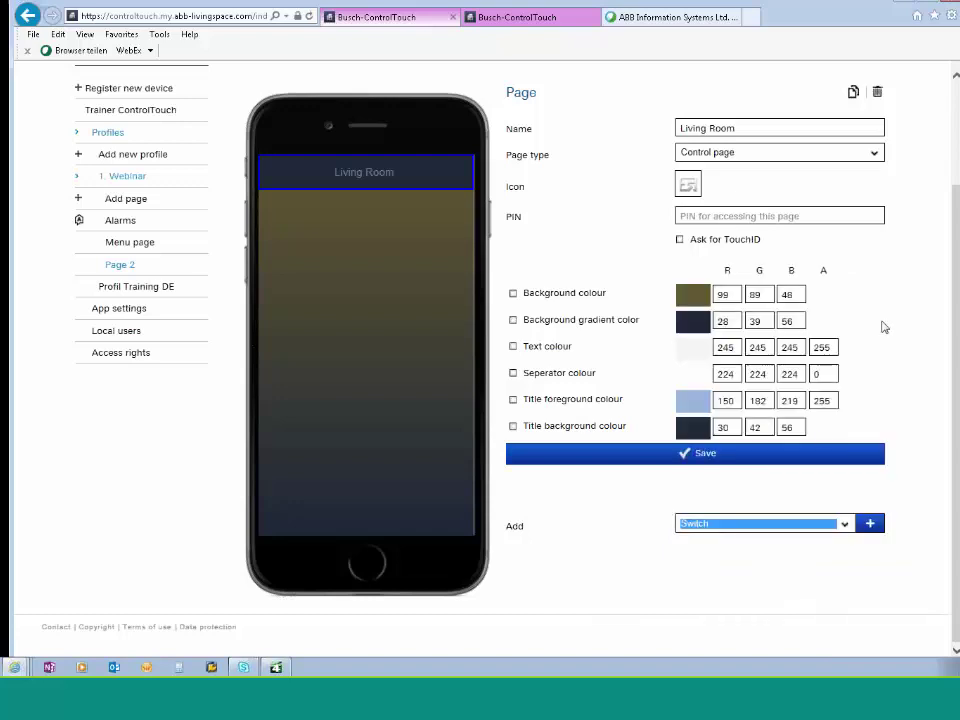
left_click(870, 523)
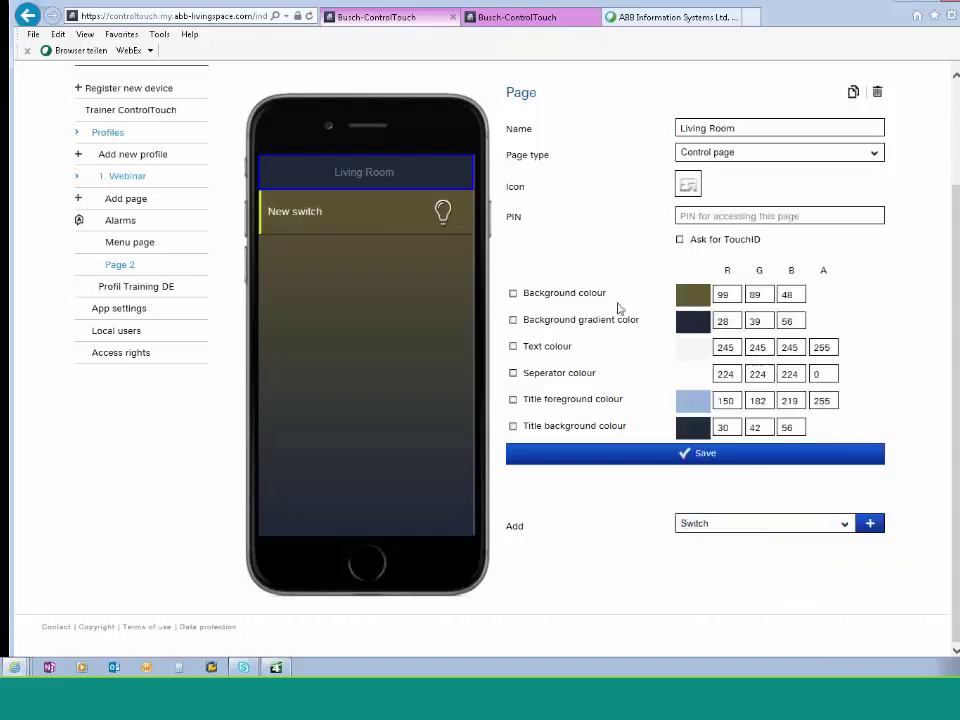
Link the new switch to Living Room halogen spot under Lighting, switching, keep Light (Yellow) as function line colour, and save it
left_click(381, 223)
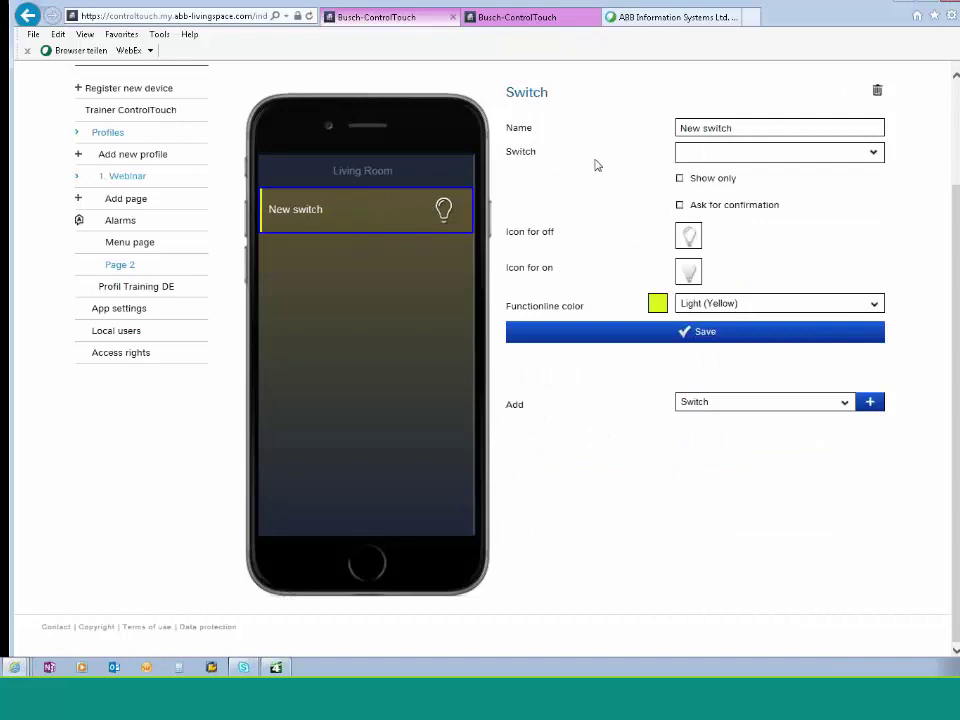
left_click(873, 156)
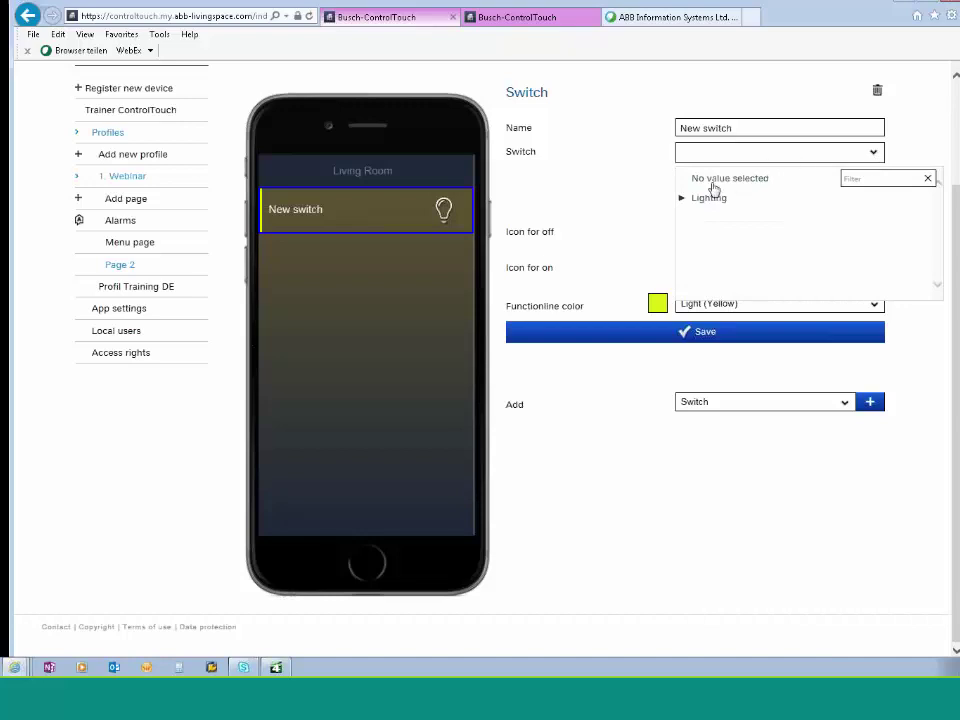
left_click(681, 197)
left_click(689, 217)
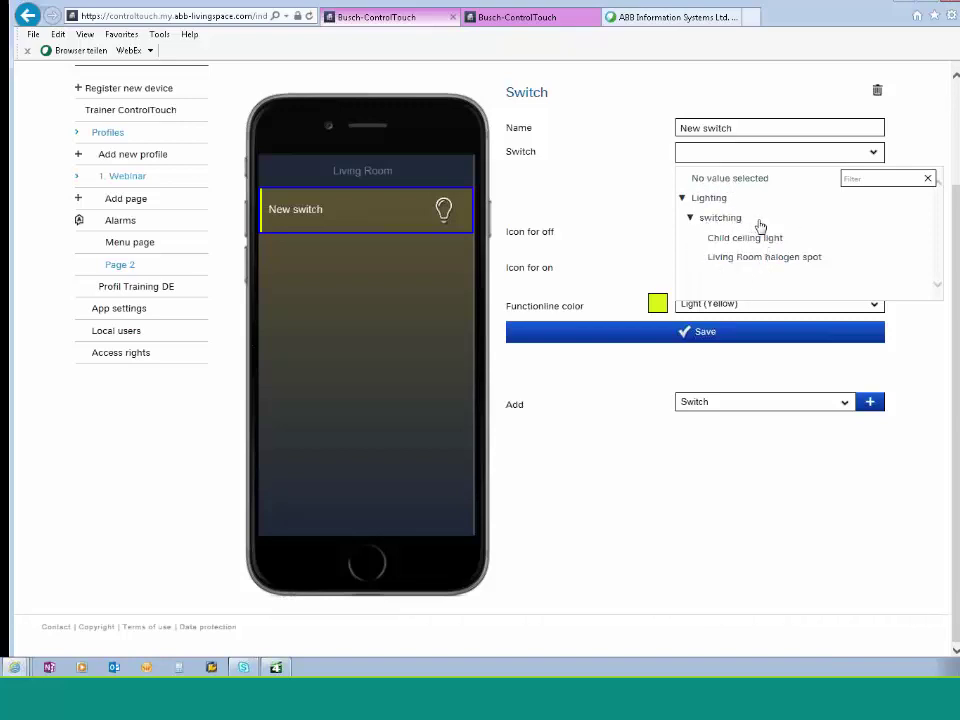
left_click(730, 258)
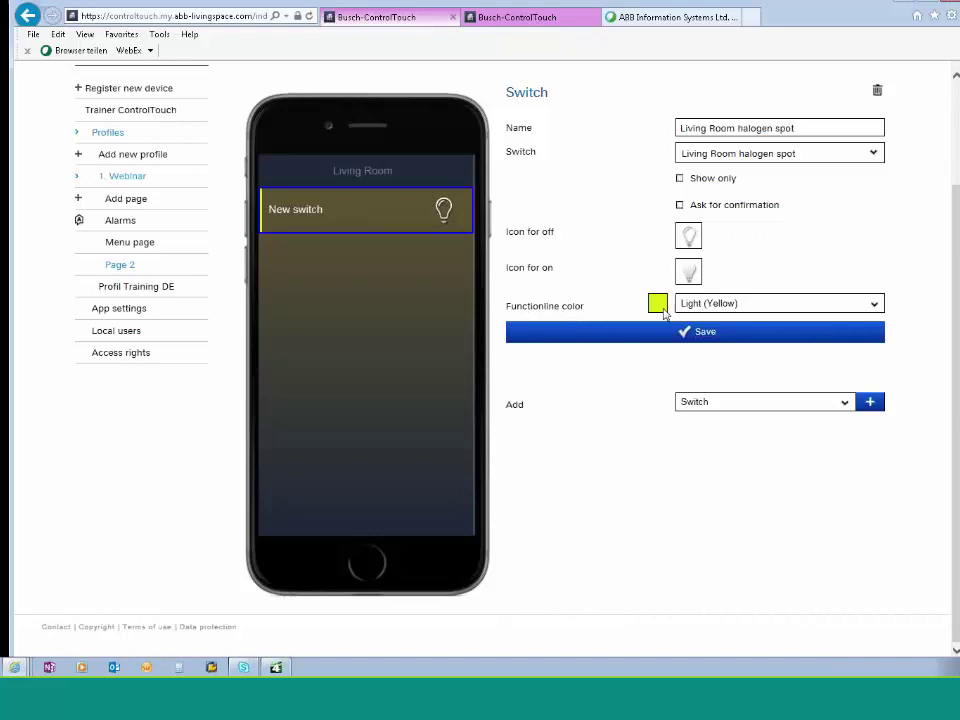
left_click(876, 305)
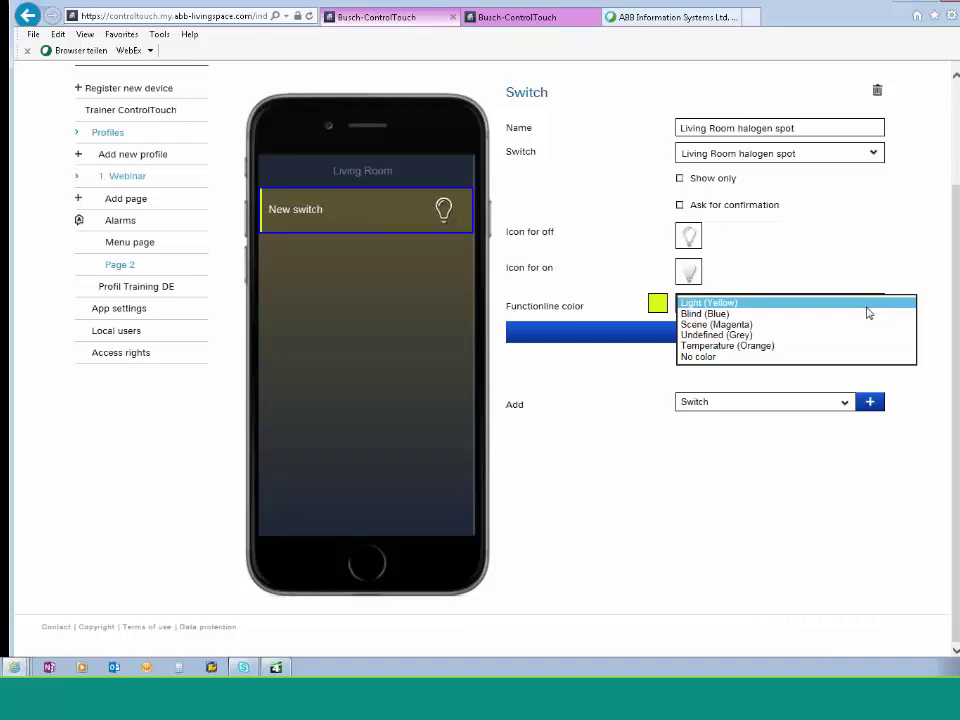
left_click(830, 268)
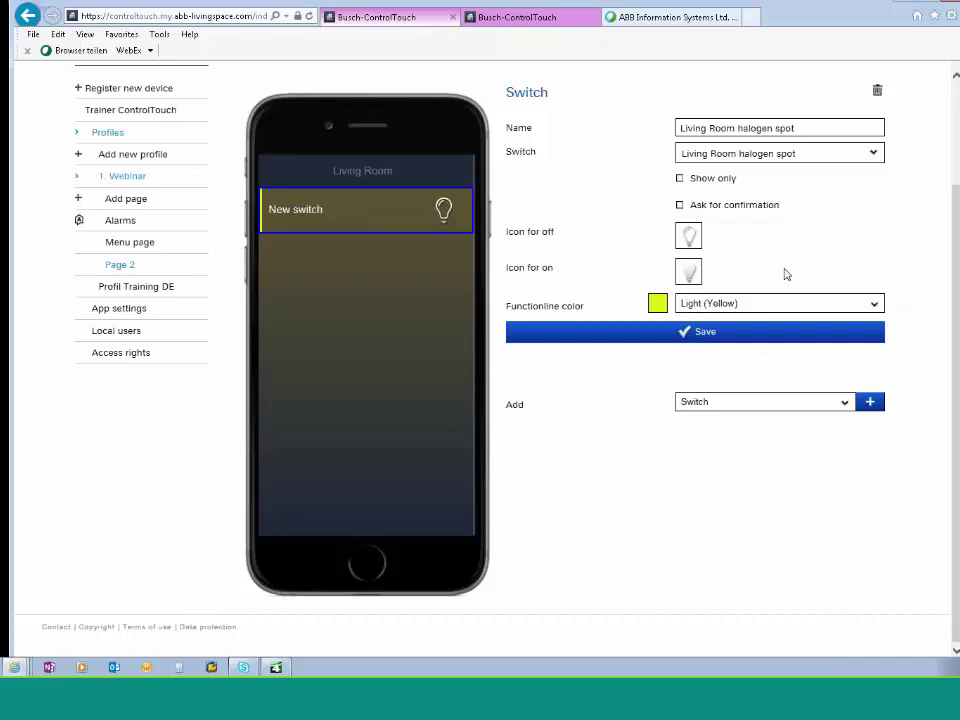
left_click(699, 336)
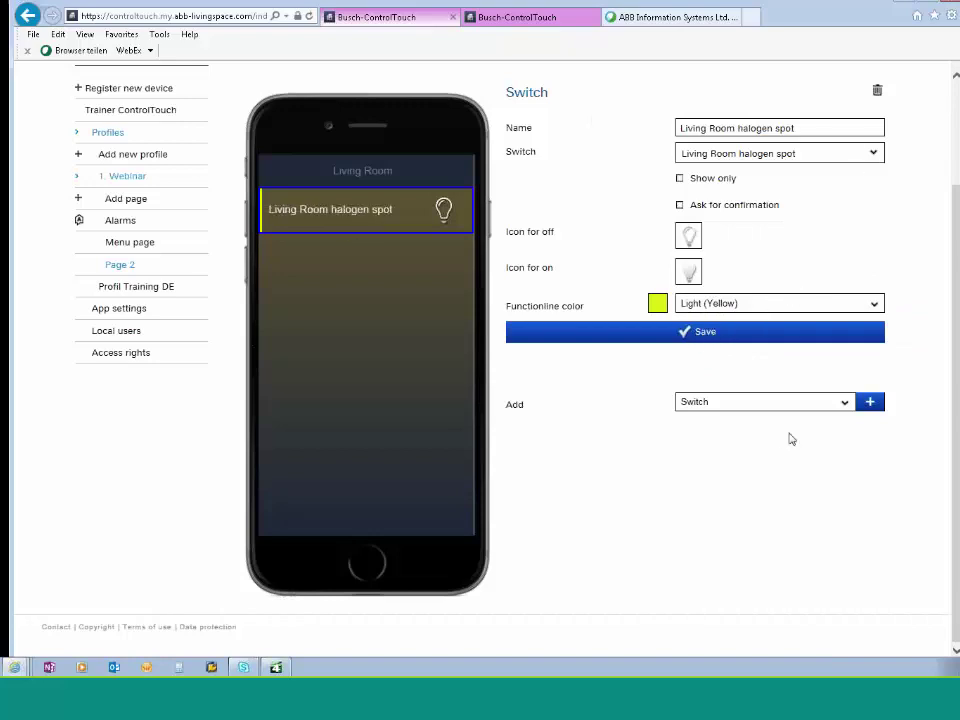
Add a Dimmer element to the Living Room page and open its settings
left_click(848, 404)
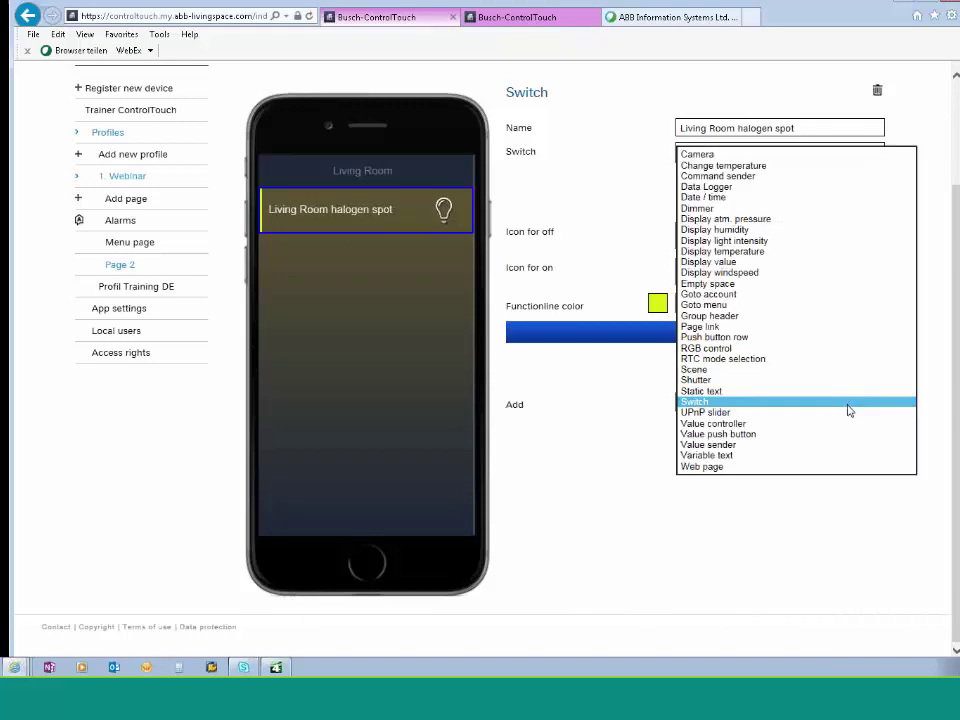
left_click(704, 208)
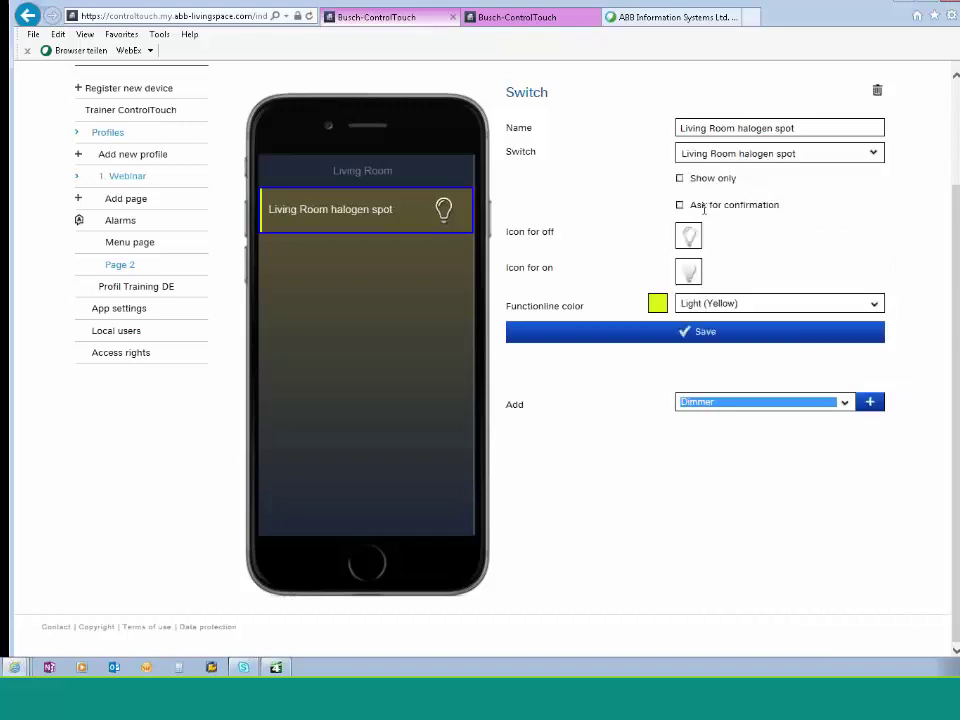
left_click(870, 404)
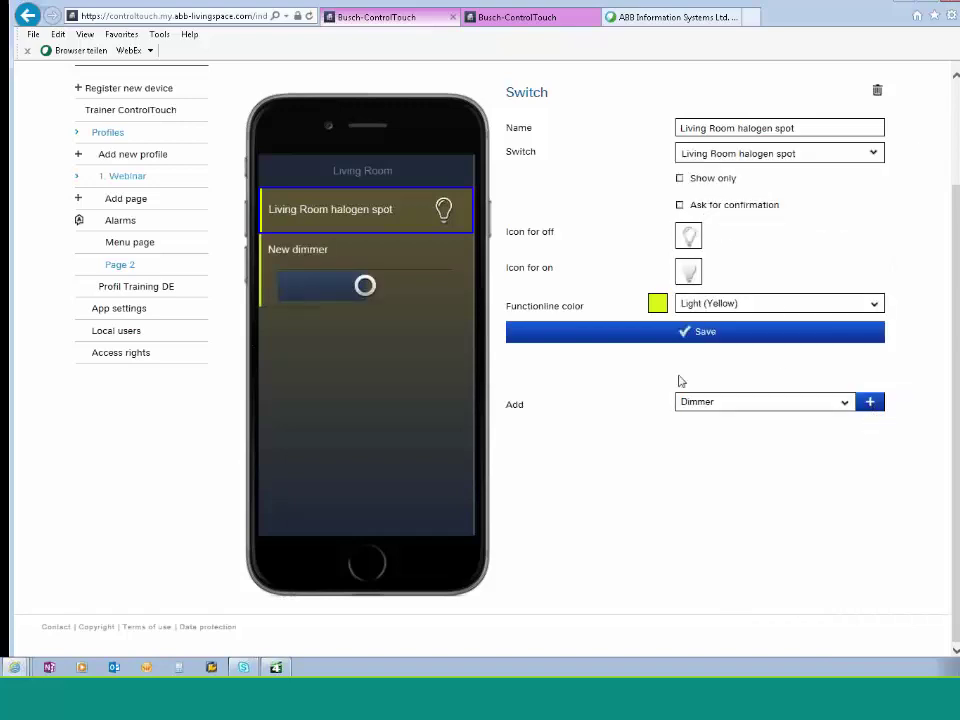
left_click(396, 260)
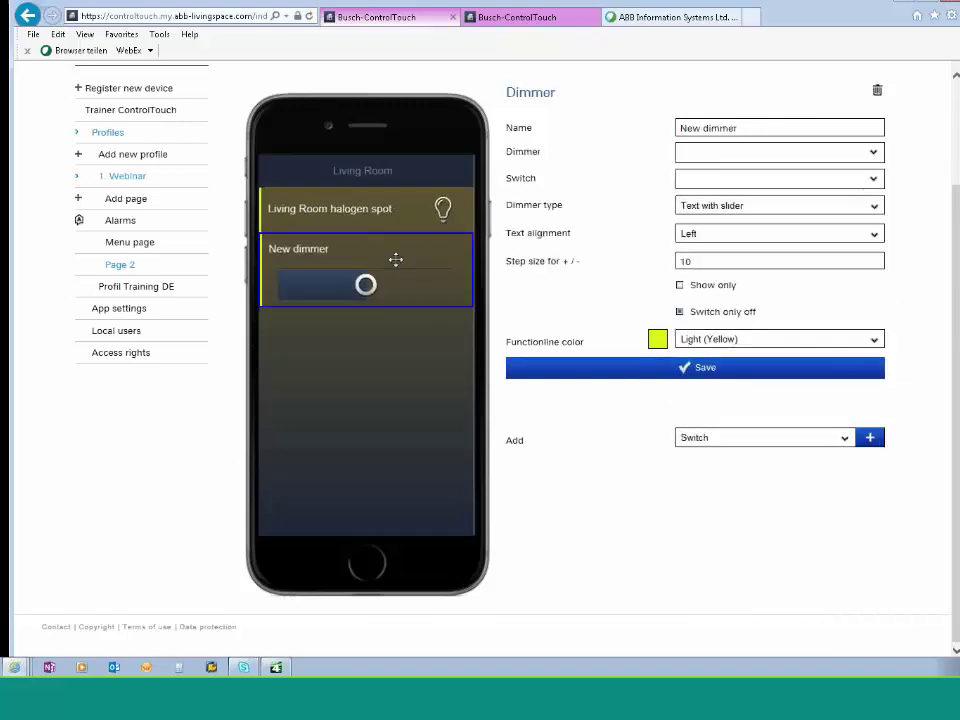
Try to link the new dimmer to Living Room table light and find a matching switching component for it
left_click(874, 155)
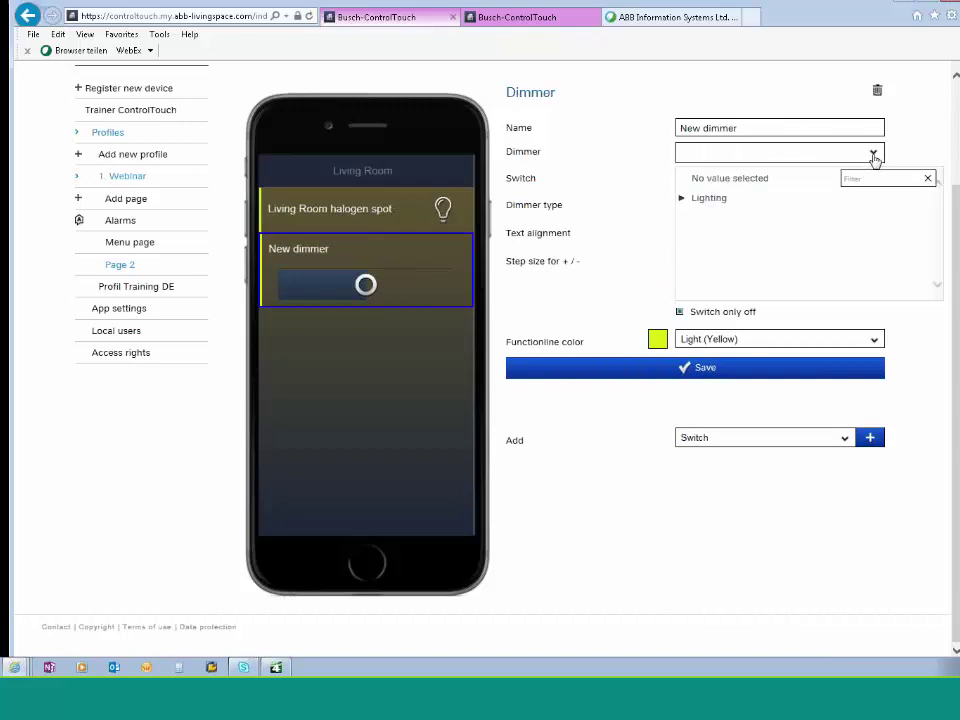
left_click(681, 198)
left_click(689, 218)
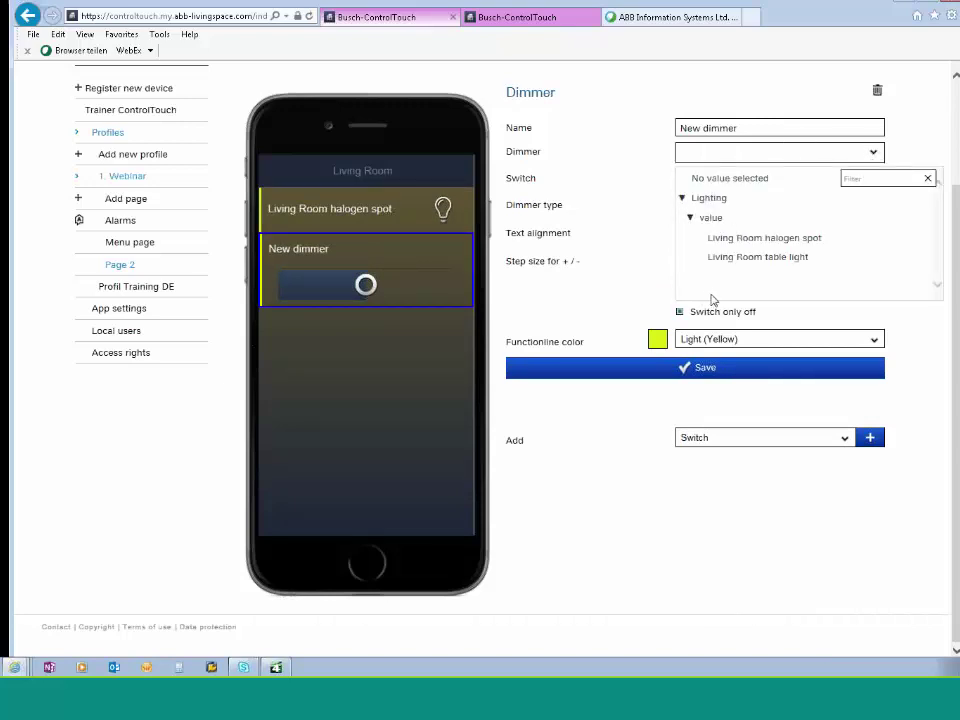
left_click(752, 258)
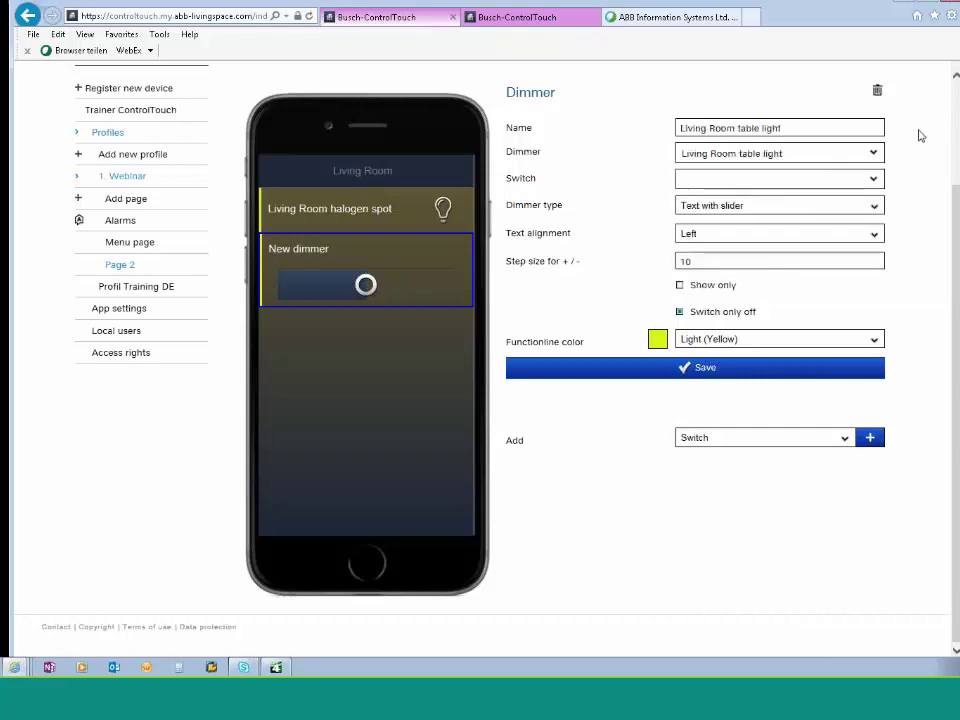
left_click(873, 179)
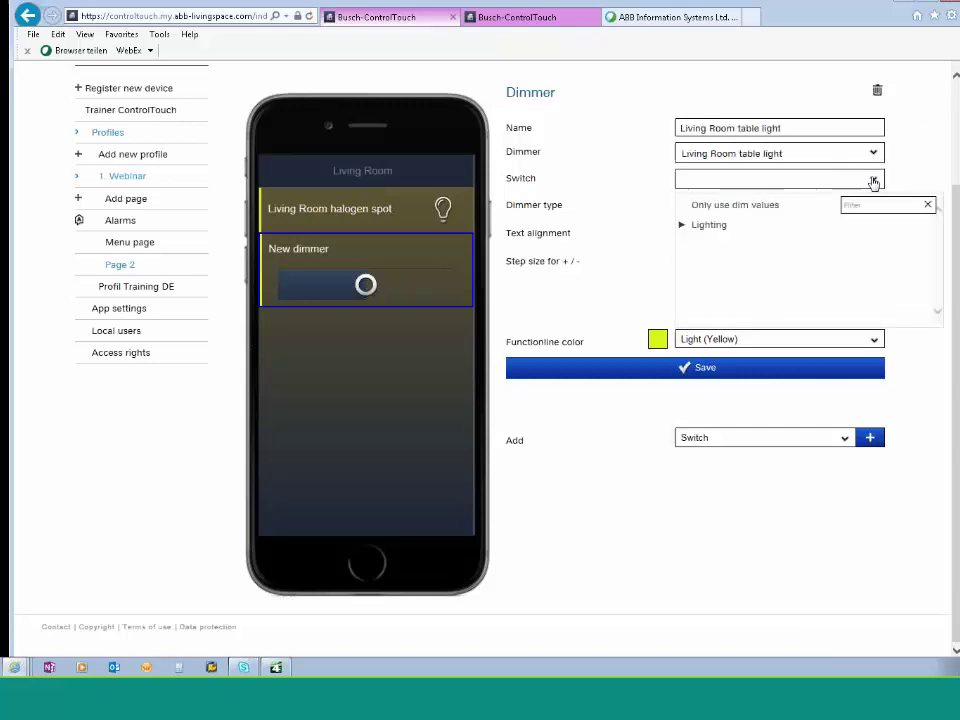
left_click(684, 225)
left_click(688, 245)
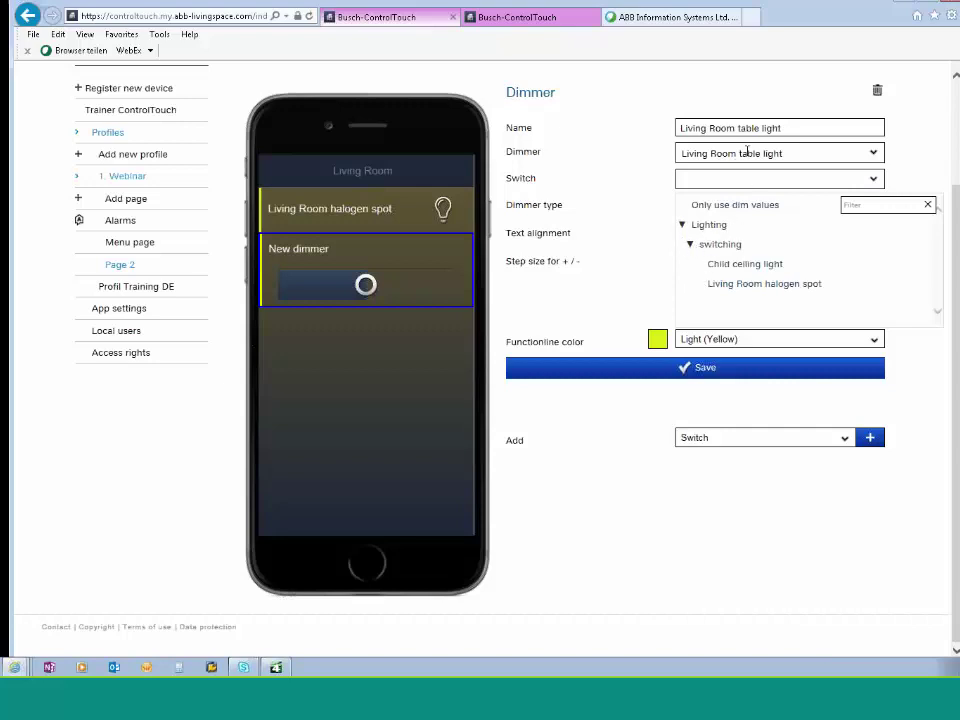
left_click(682, 225)
Link the new dimmer's Dimmer and Switch to Living Room halogen spot, keep Text with slider as the dimmer type, and save it
left_click(874, 152)
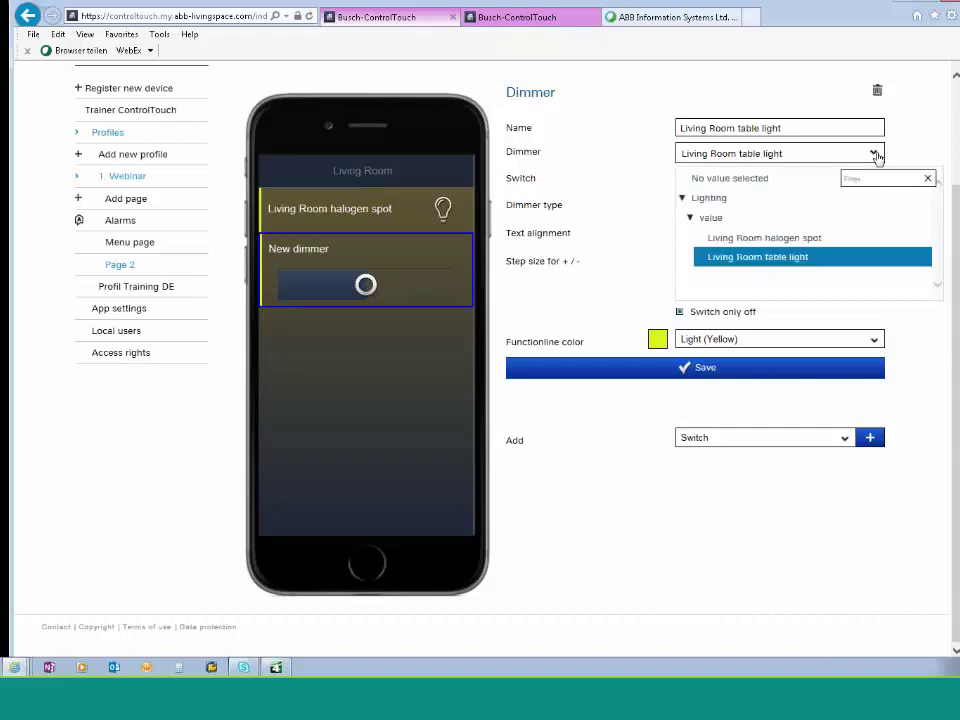
left_click(765, 240)
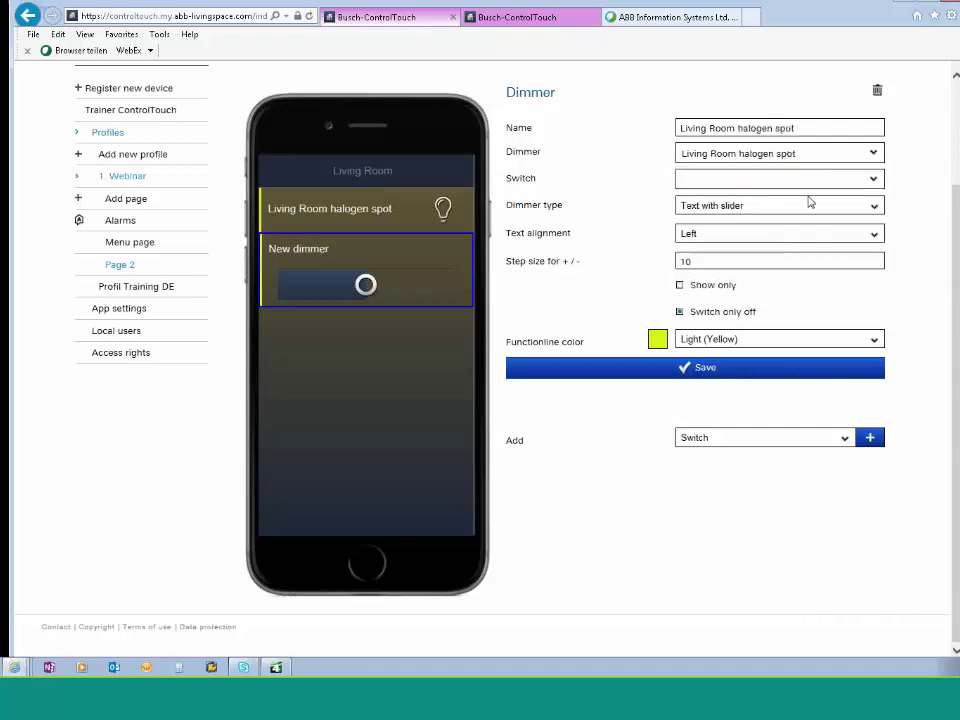
left_click(871, 180)
left_click(682, 225)
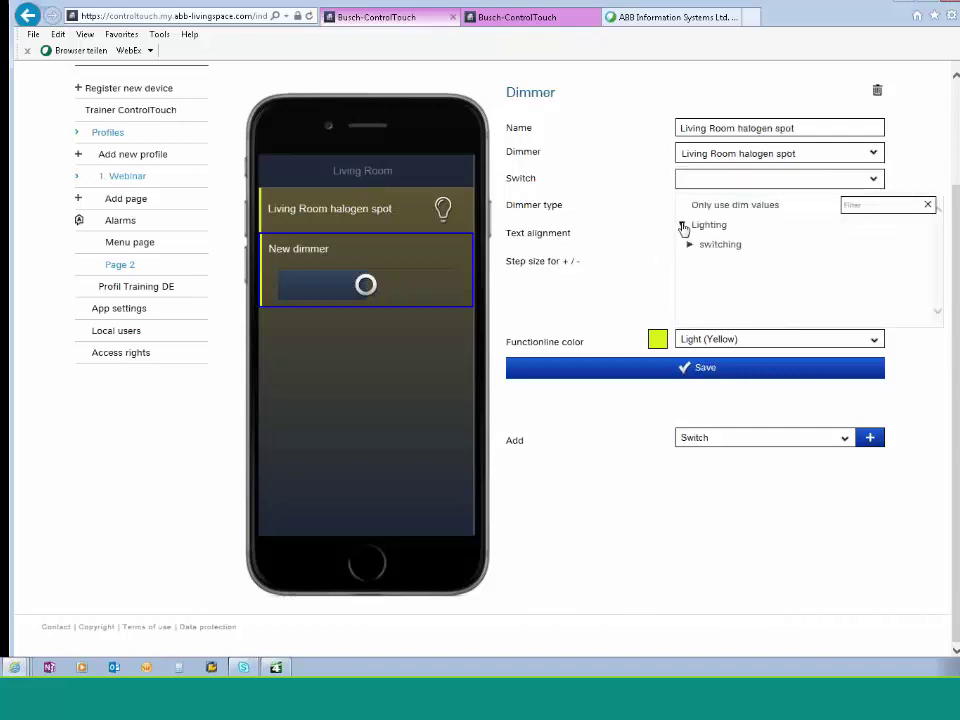
left_click(689, 247)
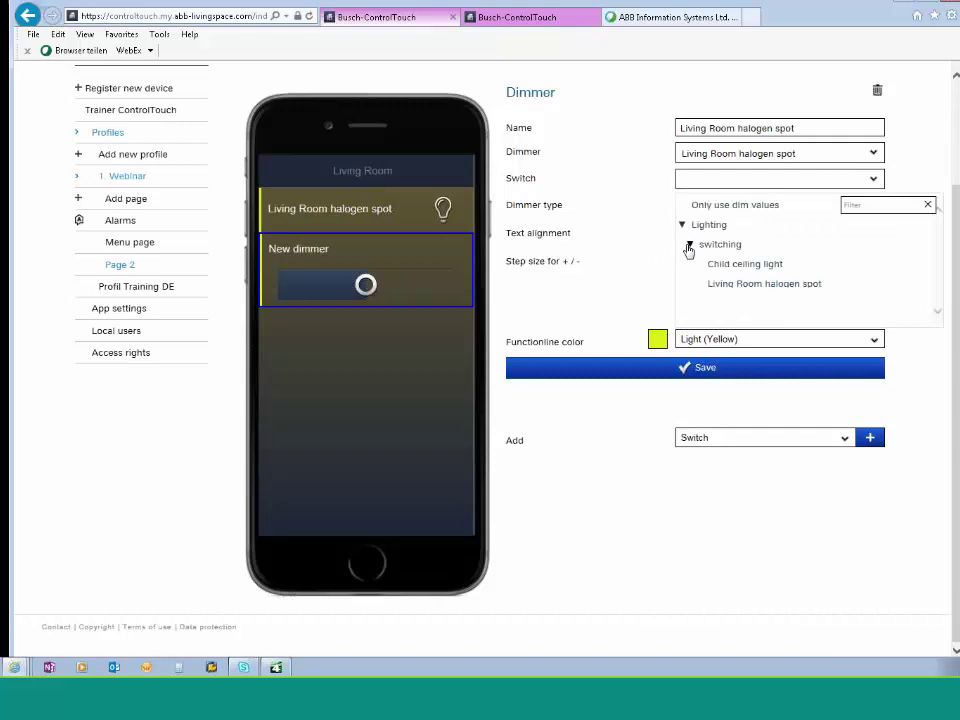
left_click(744, 282)
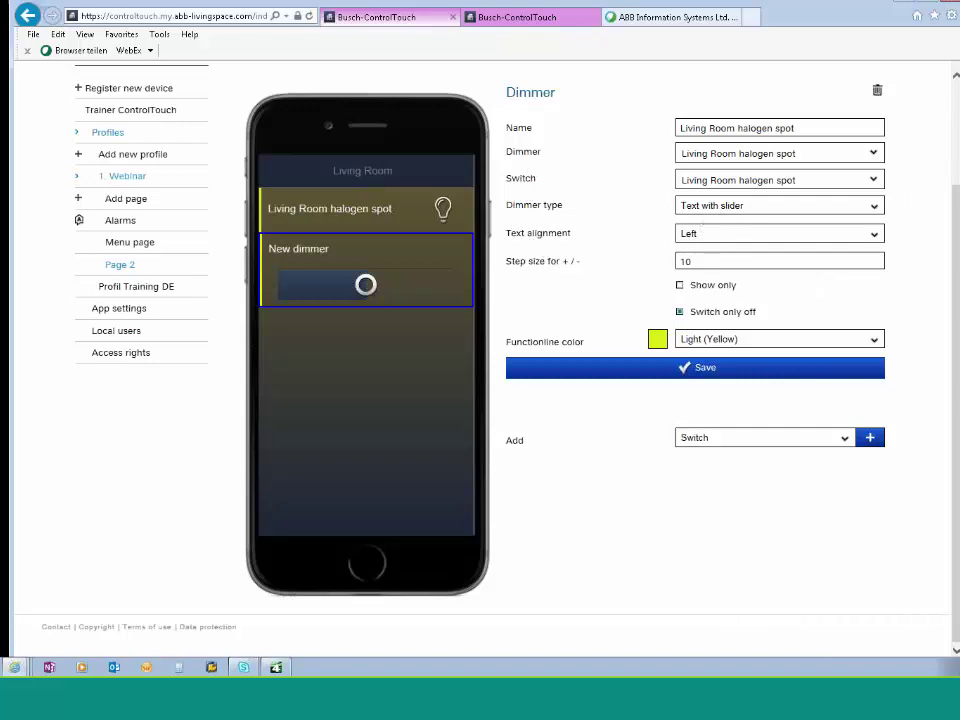
left_click(874, 206)
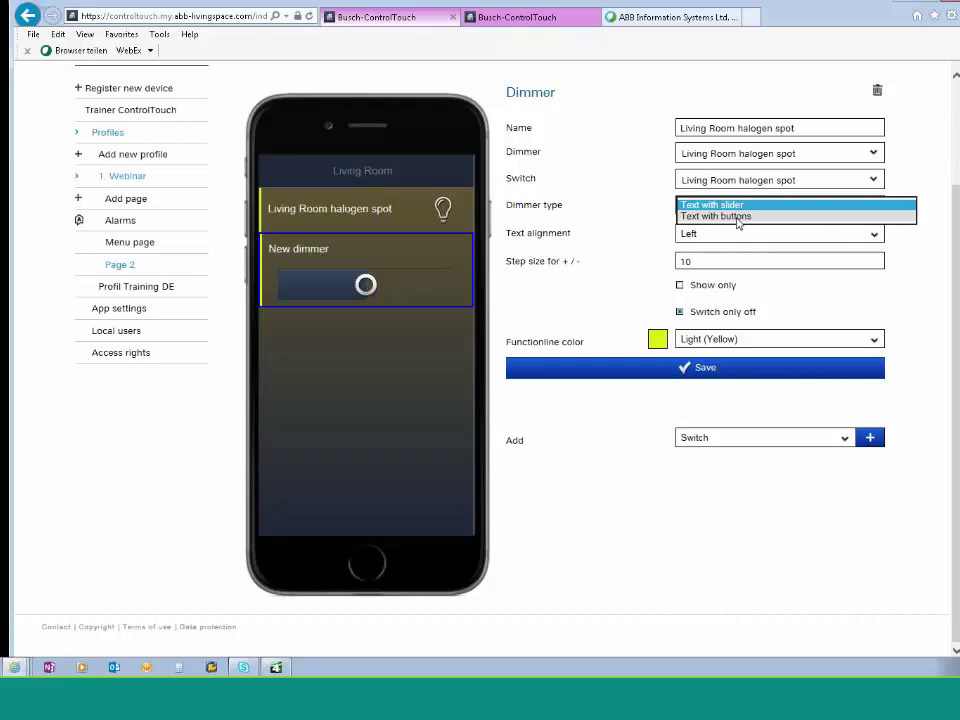
left_click(873, 180)
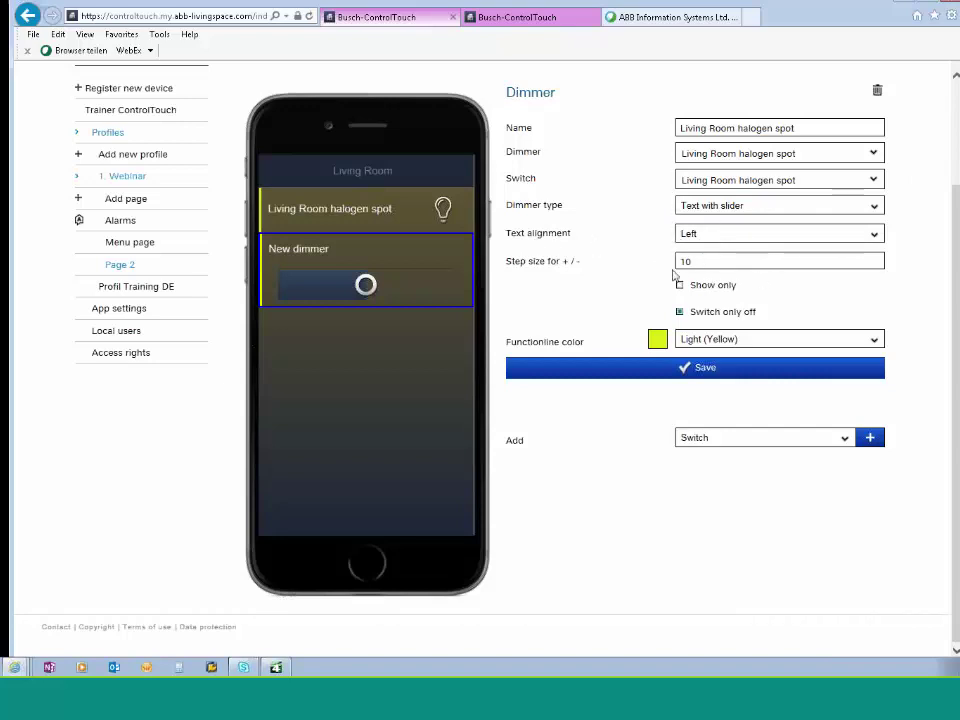
left_click(690, 369)
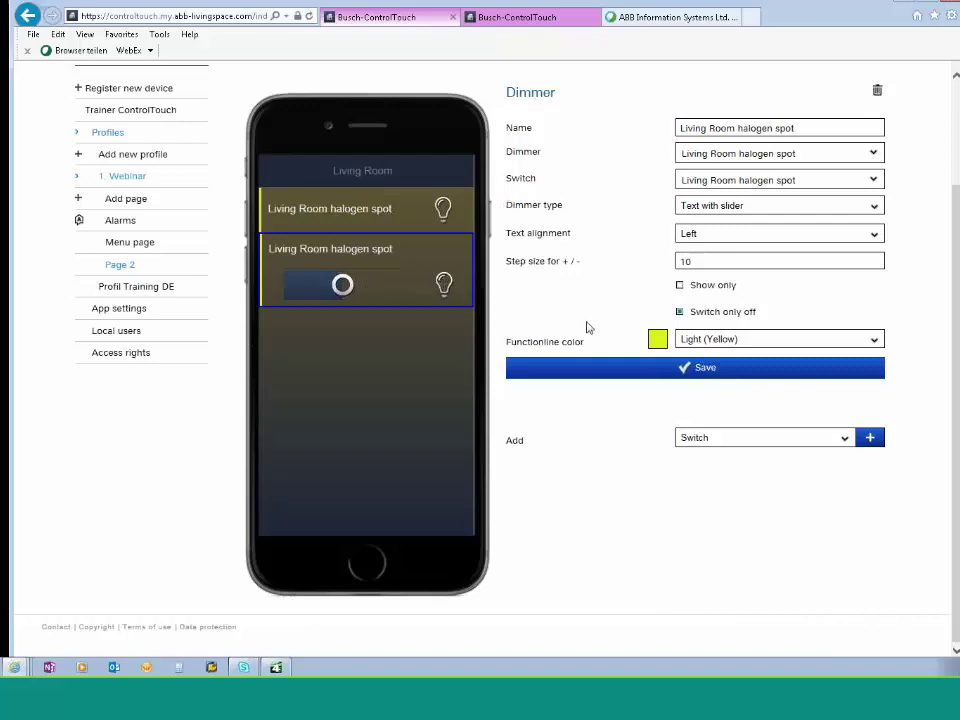
Add a Shutter element to the Living Room page and open its settings
left_click(841, 440)
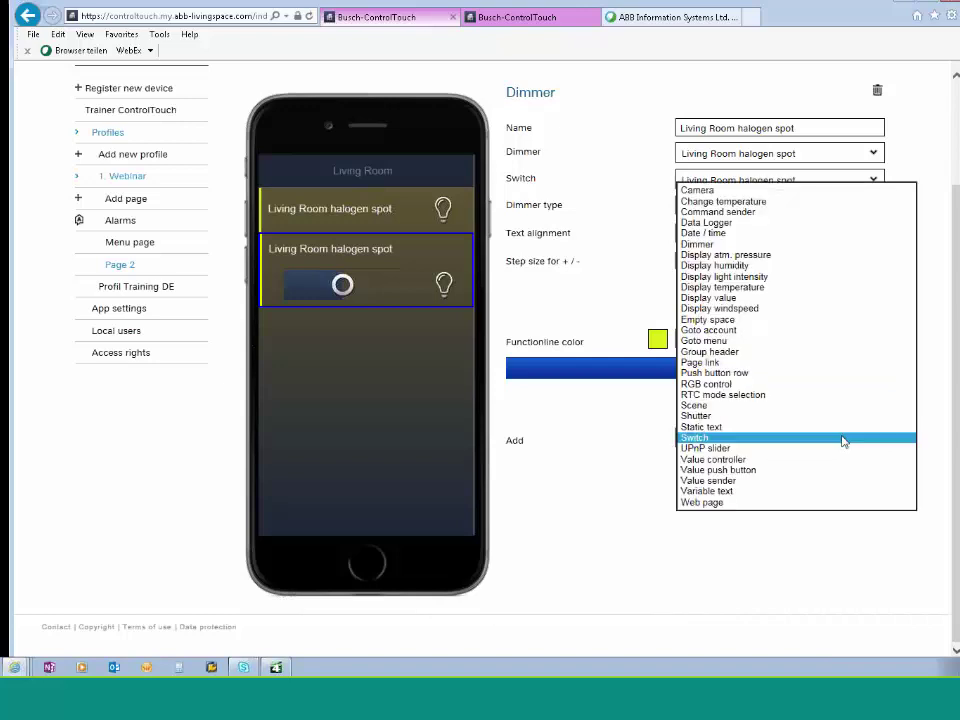
left_click(724, 416)
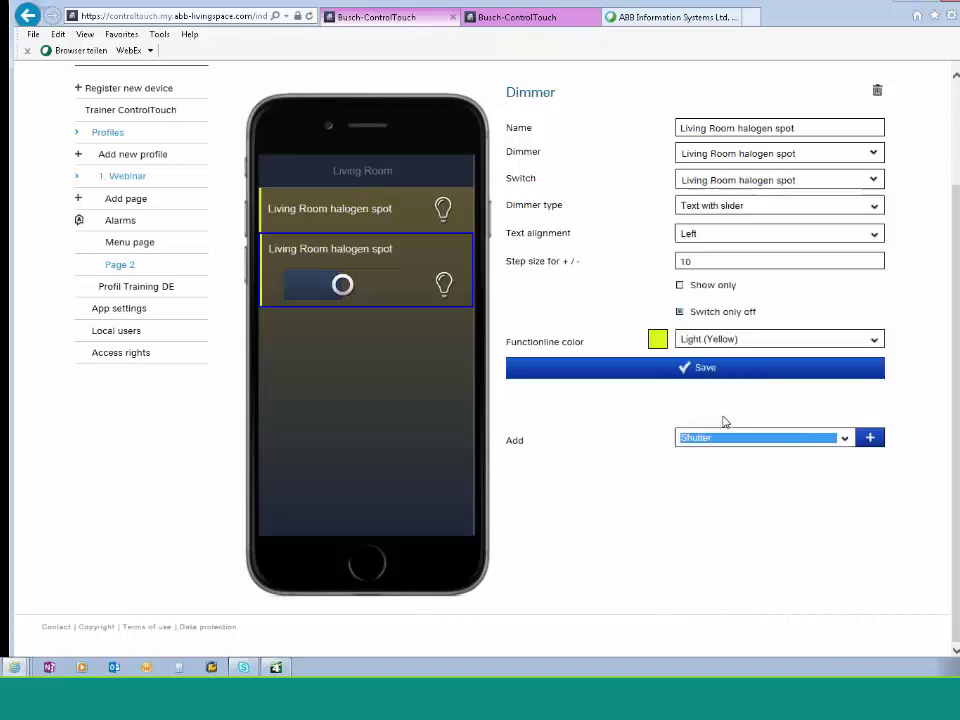
left_click(870, 437)
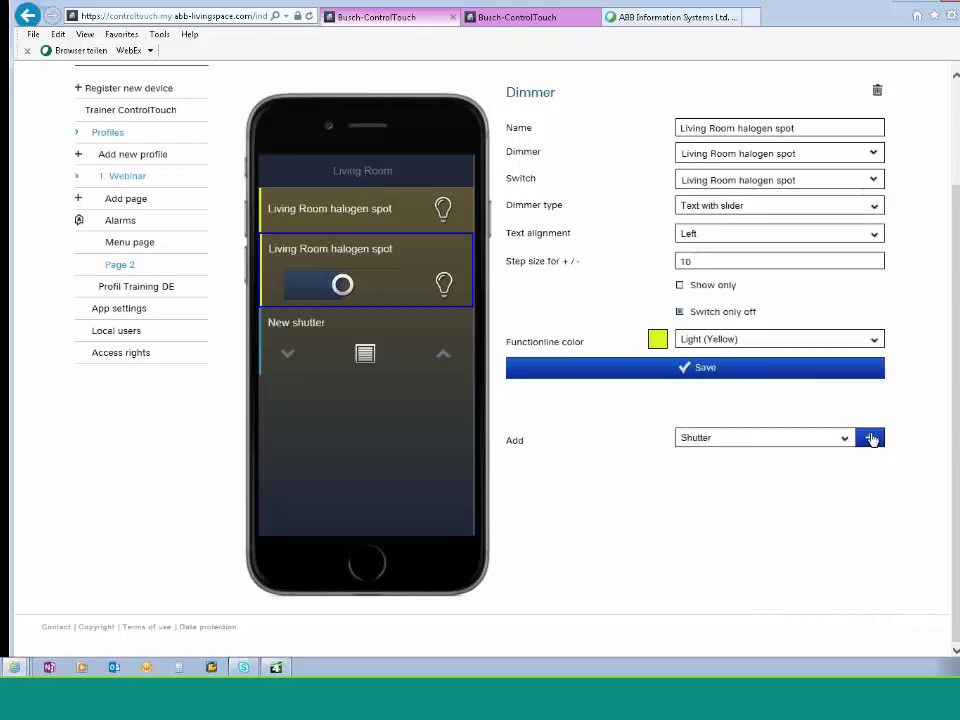
left_click(350, 330)
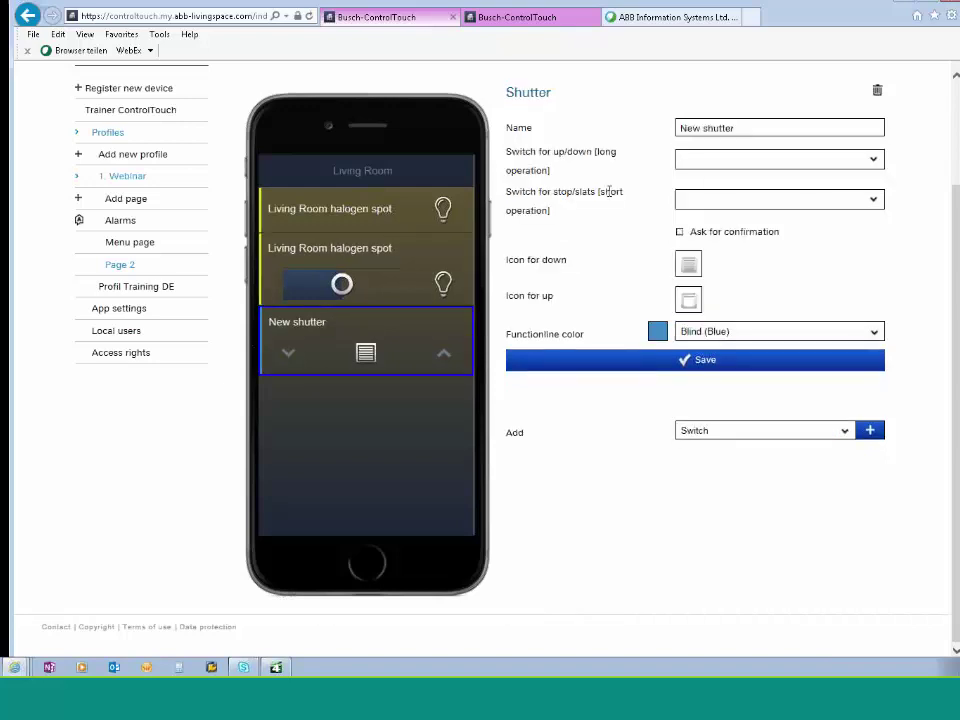
left_click(873, 162)
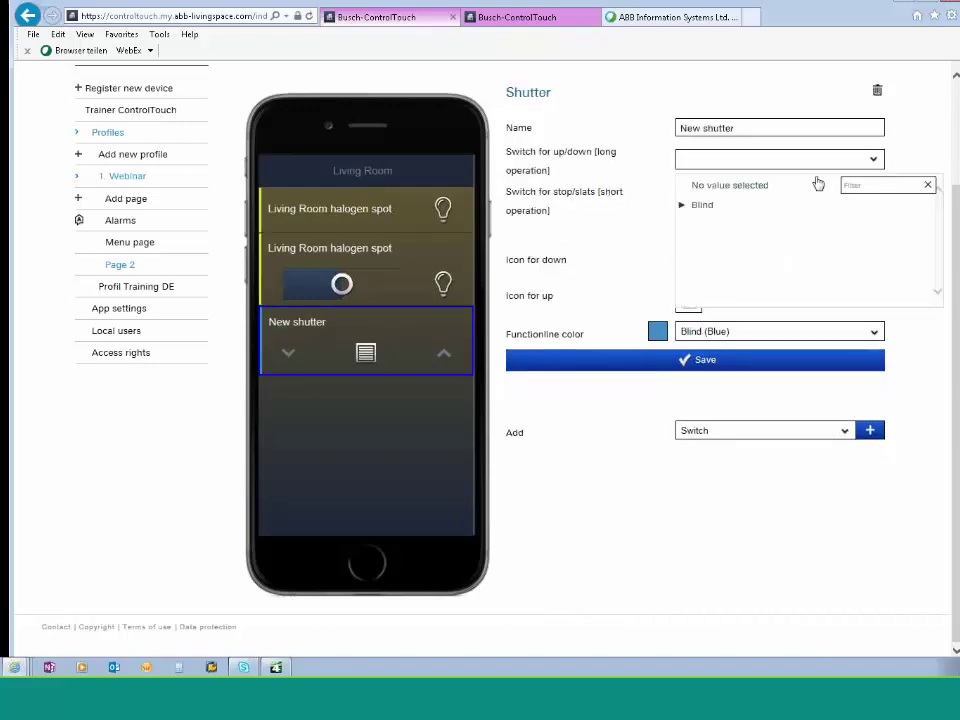
left_click(681, 205)
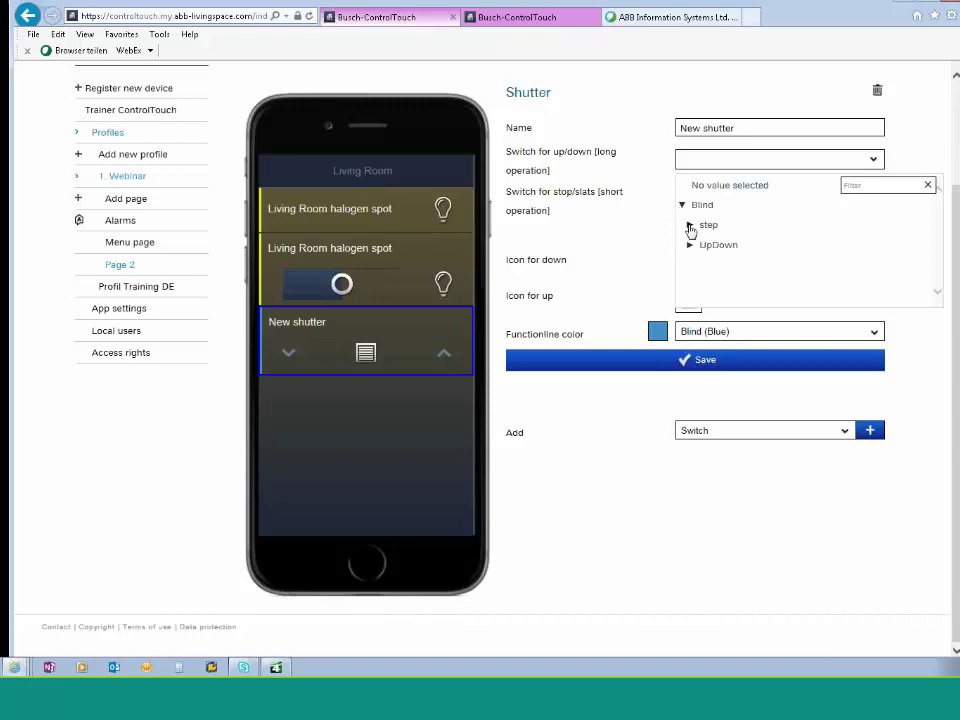
left_click(690, 226)
left_click(735, 245)
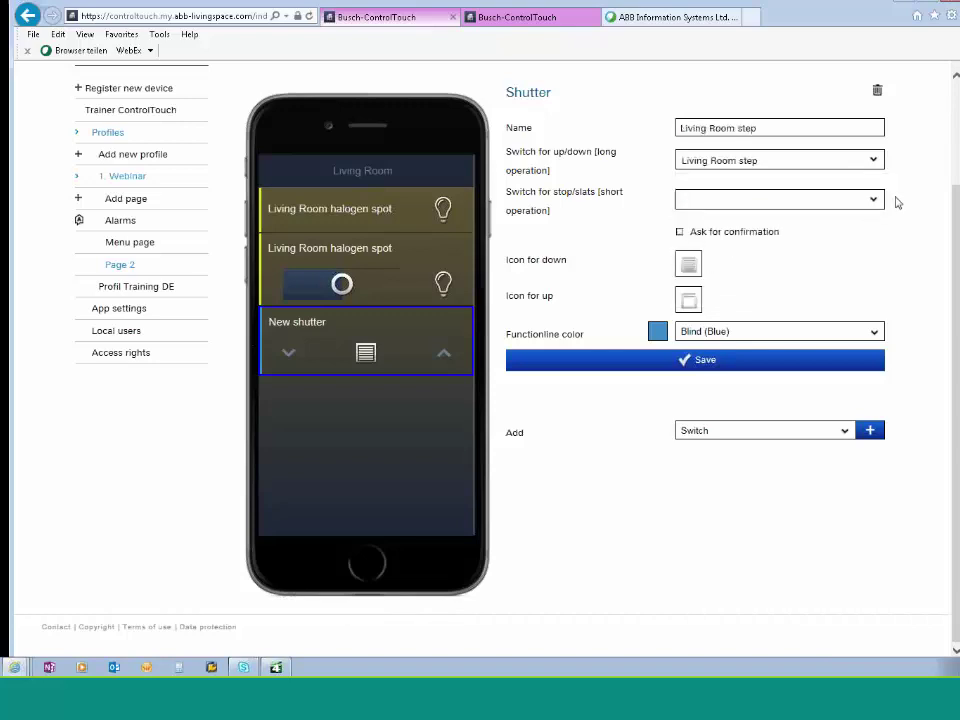
Link the shutter's up/down operation to Living Room UpDown and its stop/slats operation to Living Room step under Blind, and save it
left_click(872, 161)
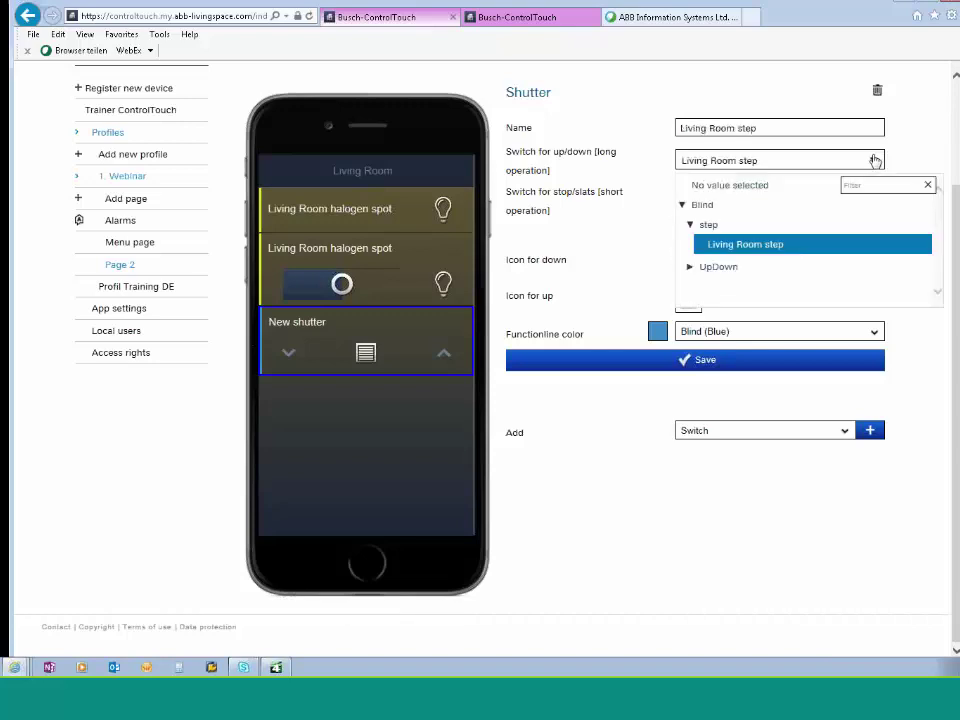
left_click(690, 268)
left_click(725, 287)
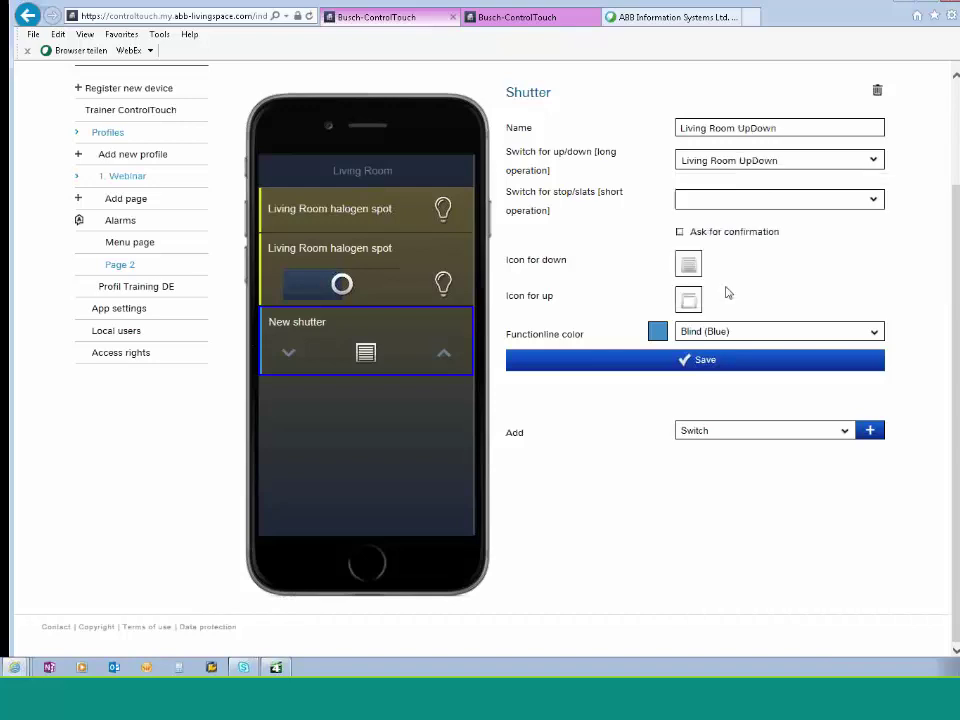
left_click(876, 201)
left_click(682, 245)
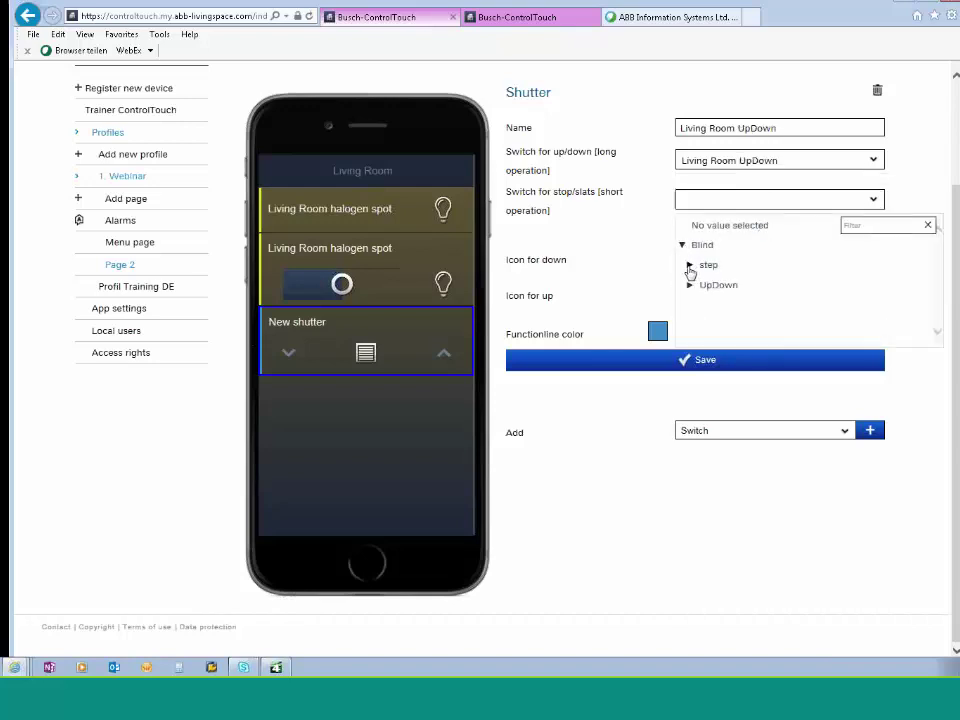
left_click(689, 265)
left_click(724, 285)
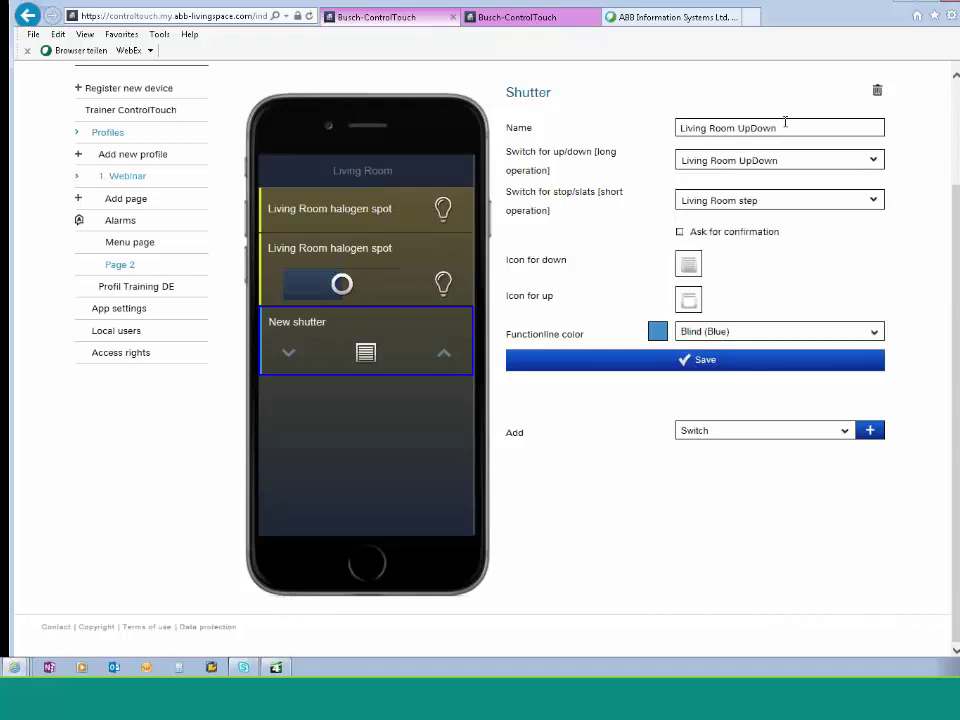
left_click(699, 362)
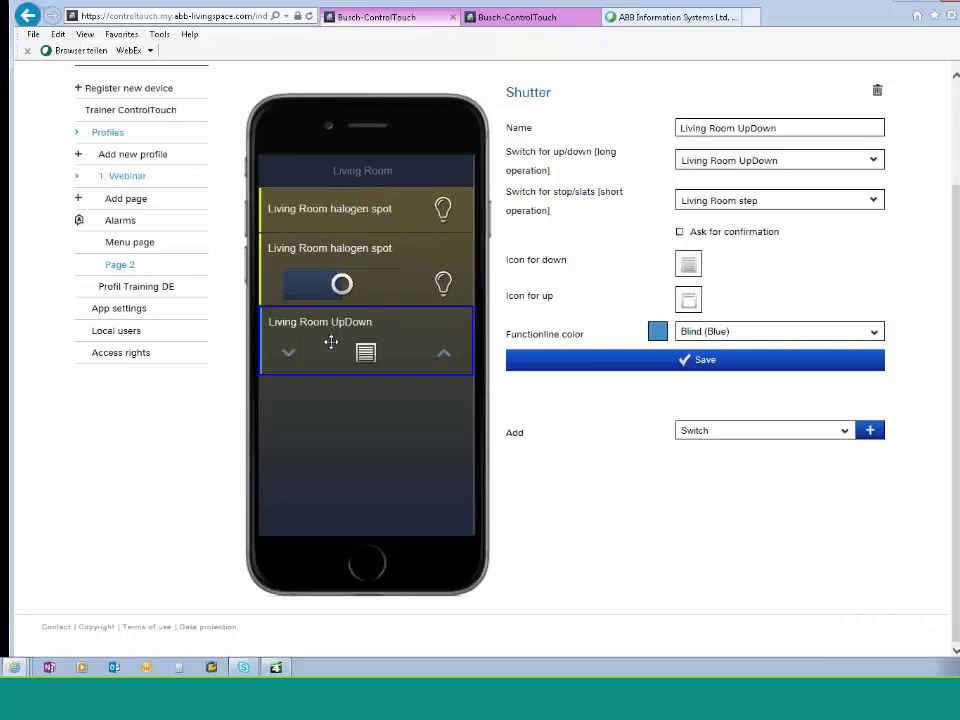
Move the Living Room UpDown shutter above the two halogen spot elements on the Living Room page
left_click_drag(331, 342, 326, 234)
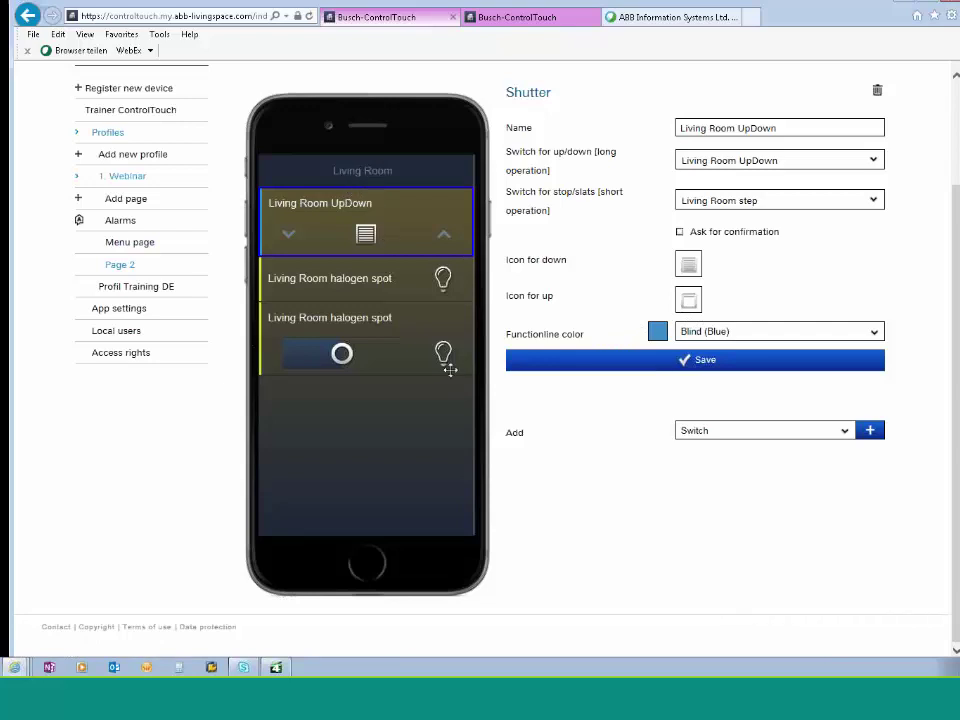
Add a Scene element to the Living Room page and open its settings
left_click(842, 431)
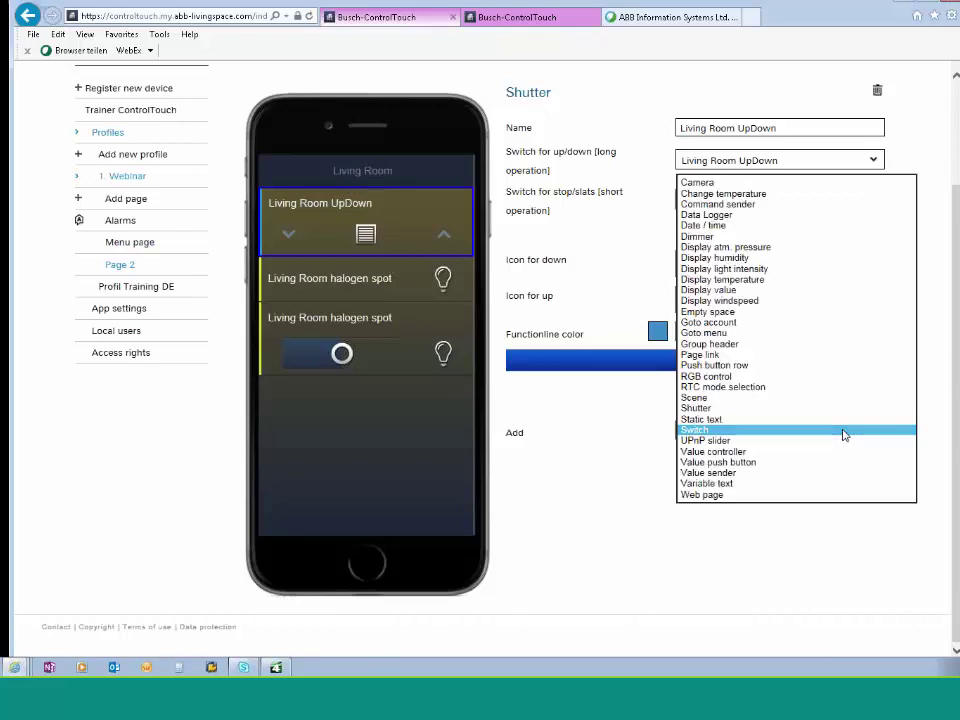
left_click(718, 398)
left_click(868, 432)
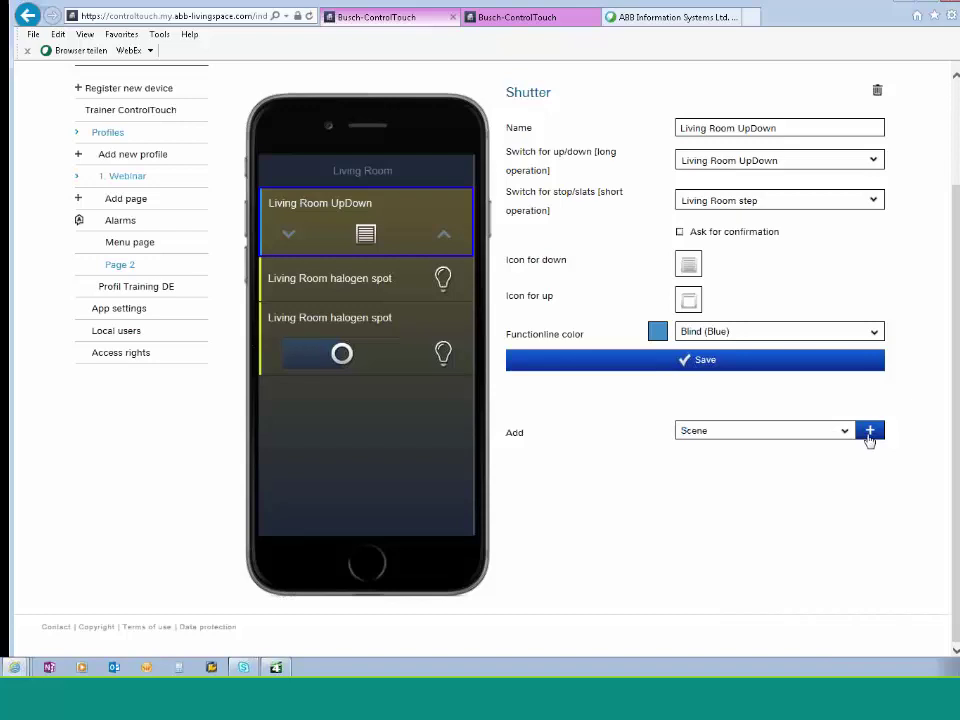
left_click(375, 408)
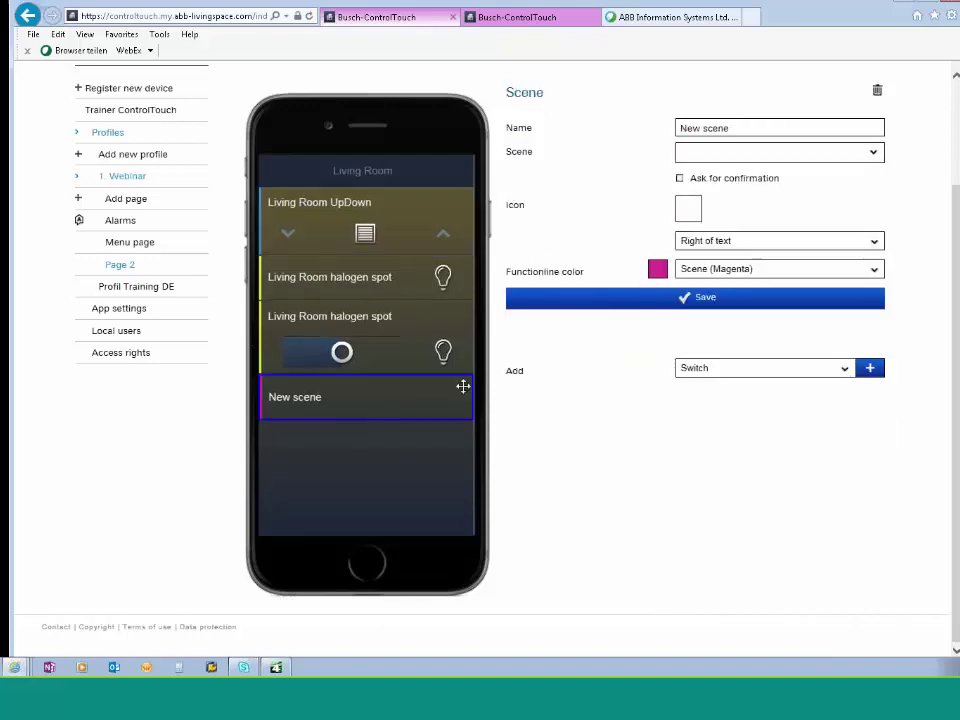
Link the new scene element to All Off from the scenes under central functions
left_click(874, 153)
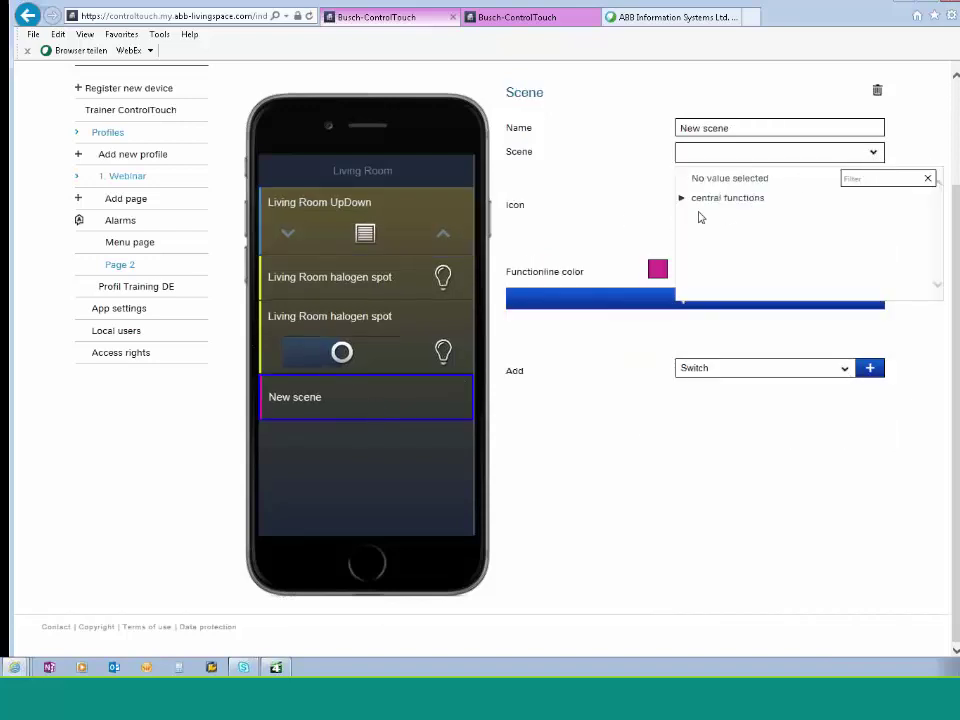
left_click(682, 198)
left_click(686, 219)
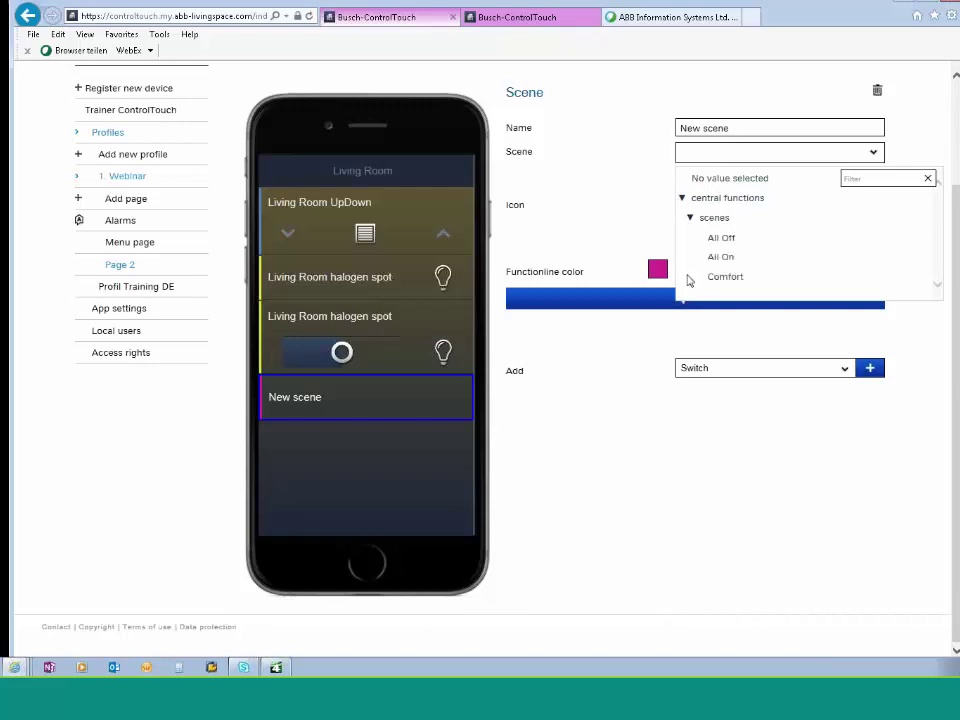
left_click(714, 240)
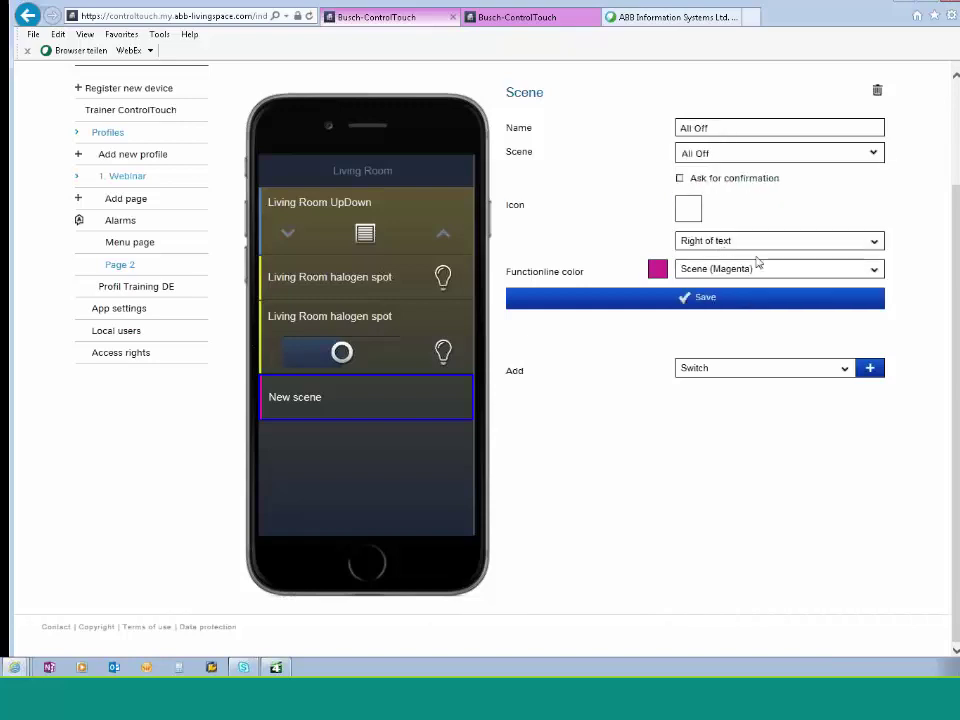
Give the All Off element the outlined sun icon from the Scene icon category, keep it right of the text, and save
left_click(694, 217)
scroll(510, 165, "up", 3)
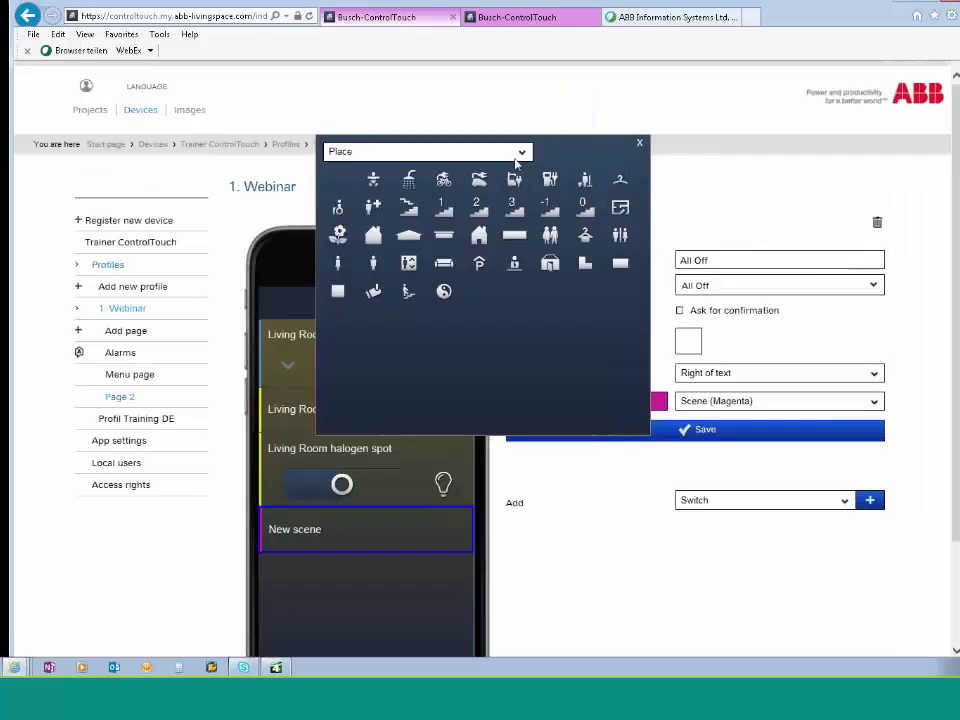
left_click(521, 150)
left_click(341, 162)
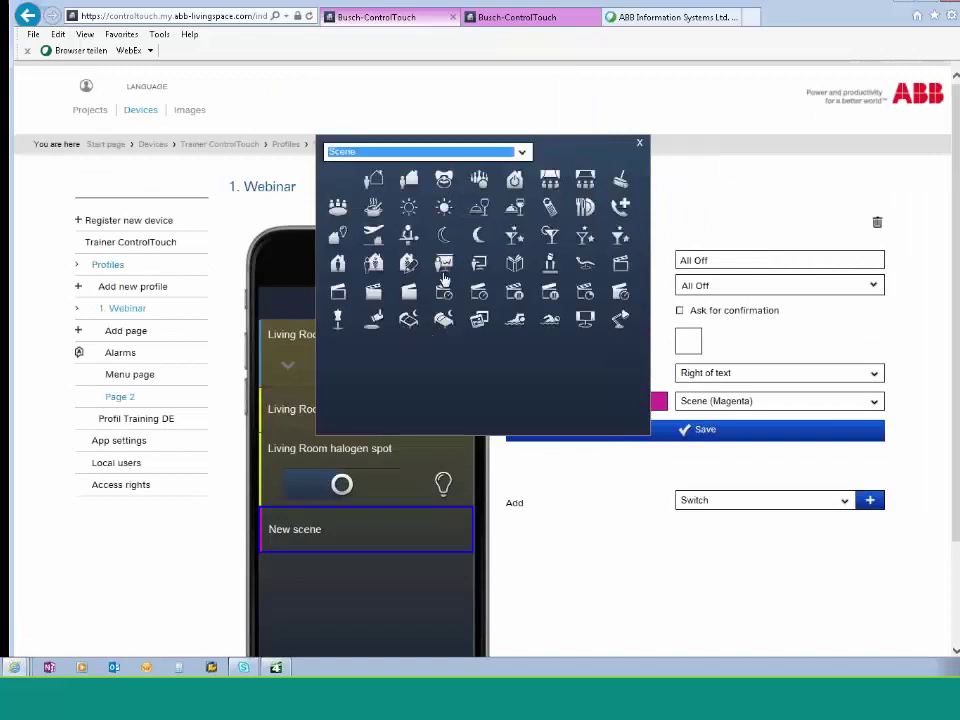
left_click(412, 216)
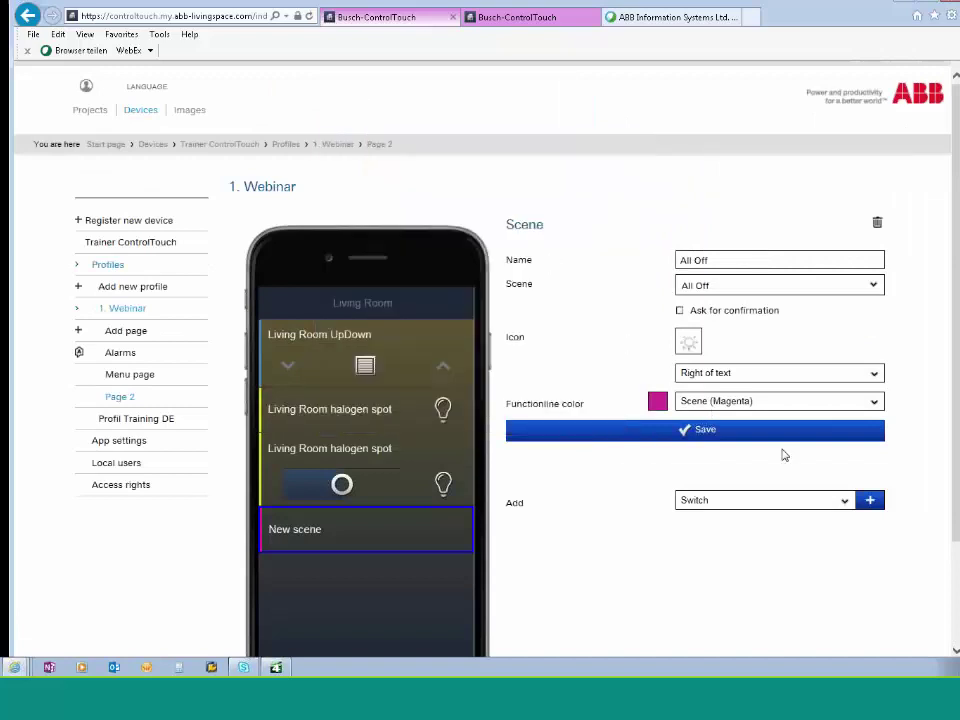
left_click(683, 439)
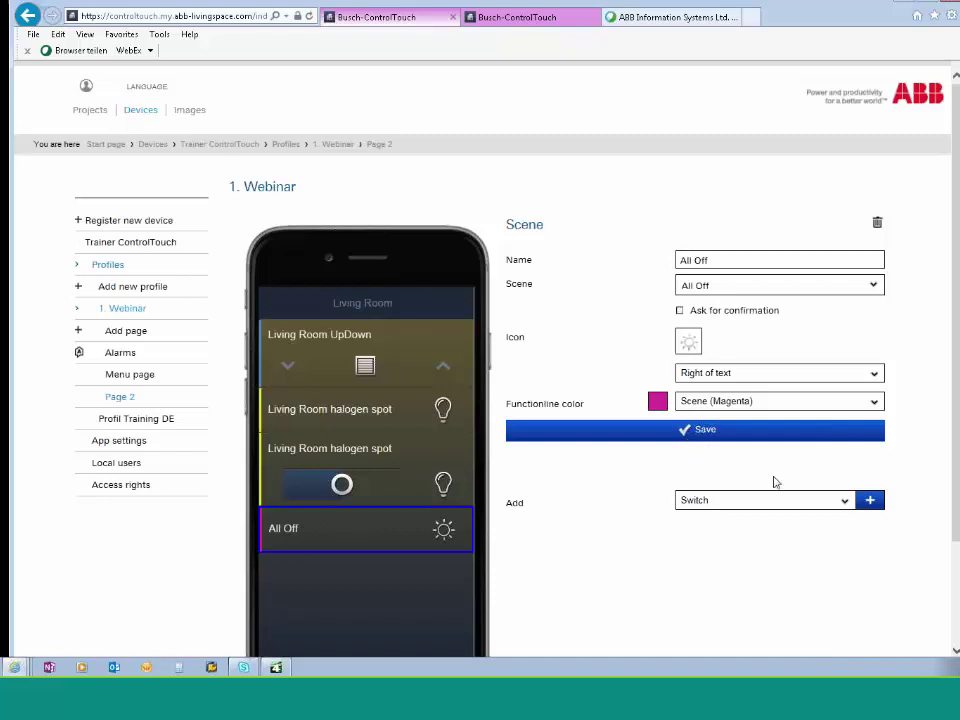
Add a second Scene element below All Off and open its settings
left_click(845, 505)
key("Up")
key("Up")
key("Up")
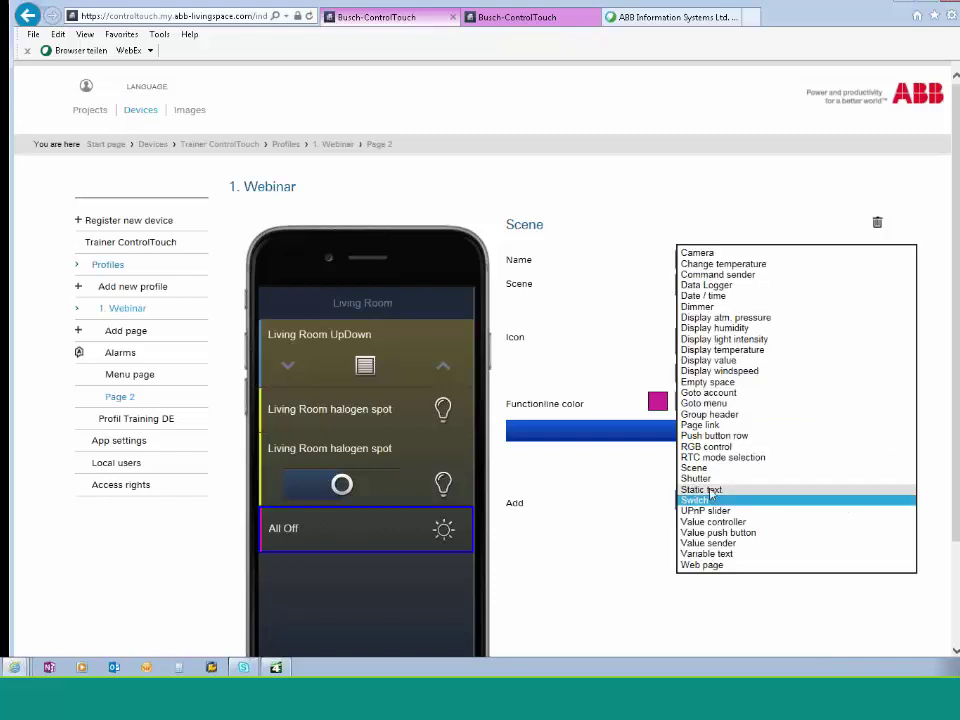
key("Return")
left_click(872, 504)
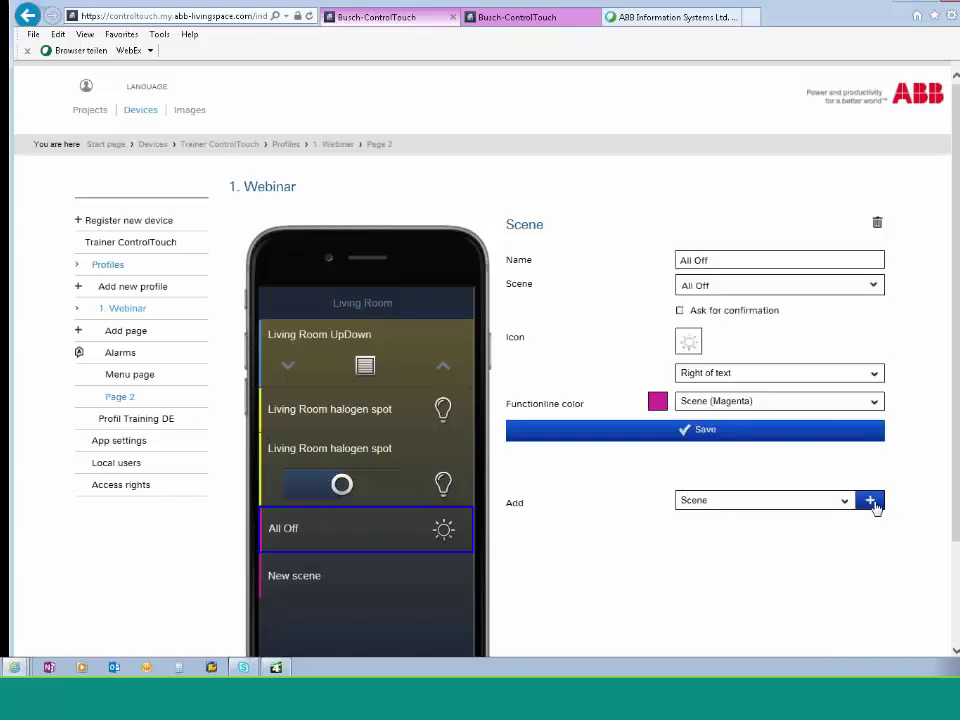
left_click(368, 575)
Link the second scene element to All On from the scenes under central functions
left_click(870, 287)
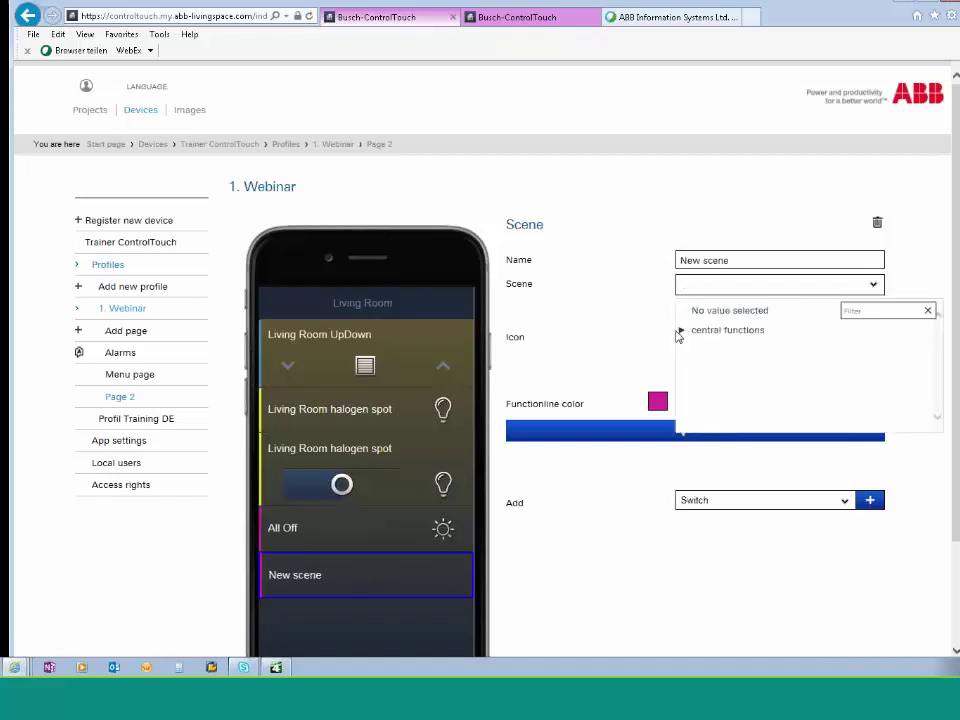
left_click(681, 330)
left_click(689, 350)
left_click(720, 389)
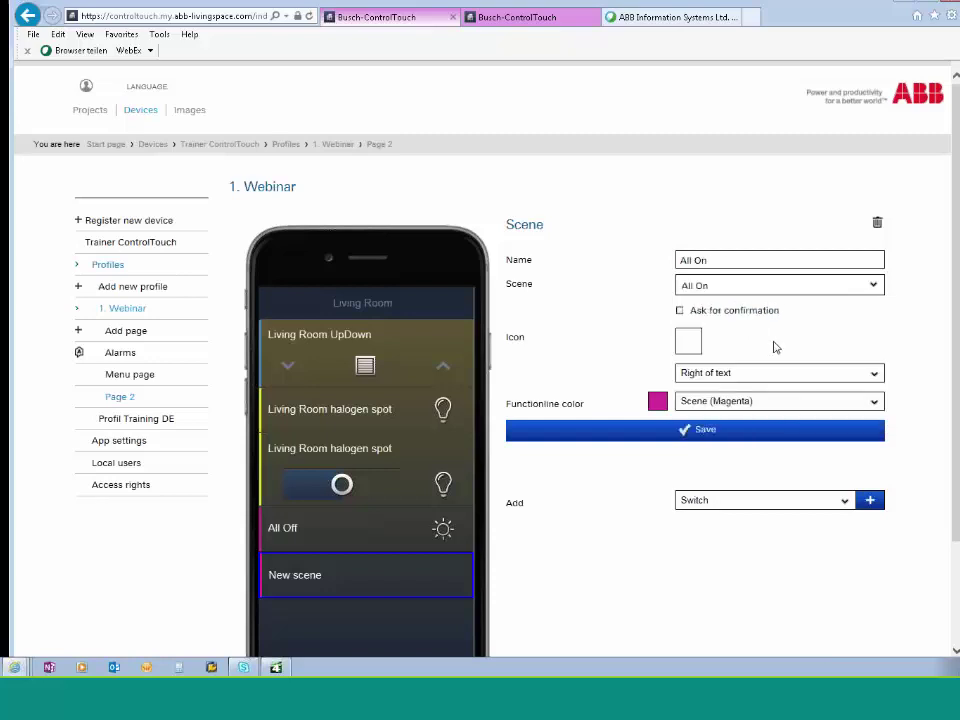
Give the All On element the filled sun icon from the Scene icon category and save it
left_click(699, 344)
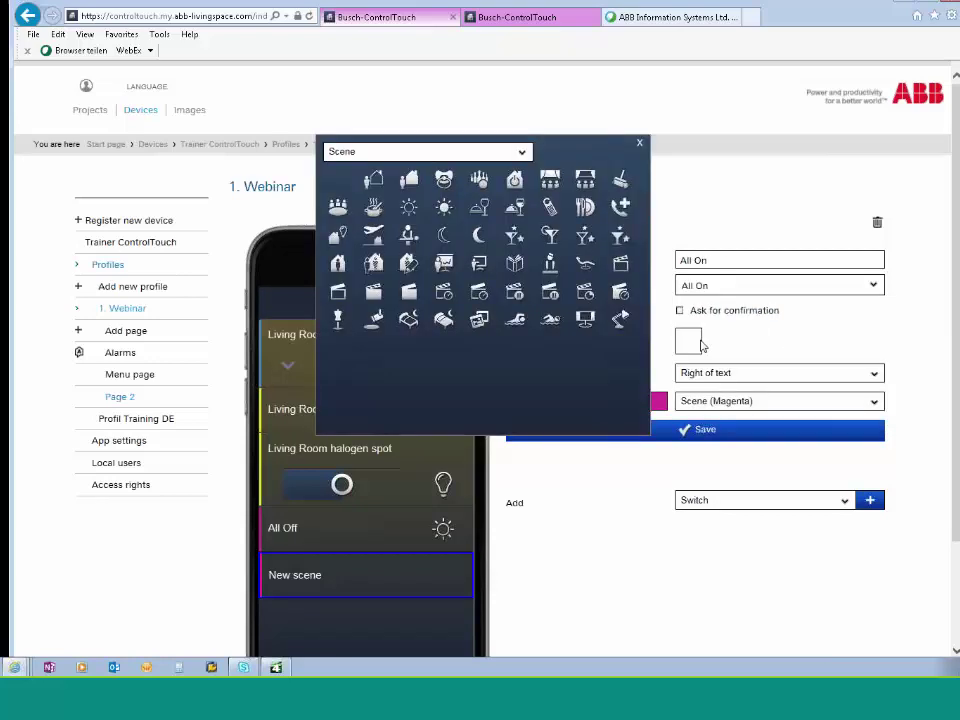
left_click(409, 206)
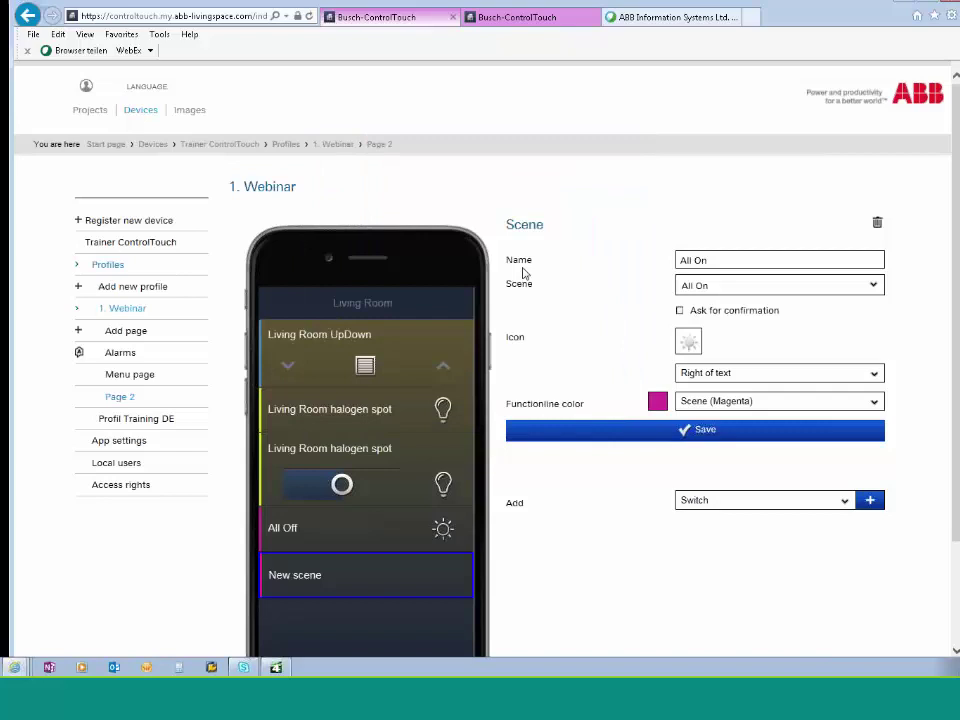
left_click(689, 431)
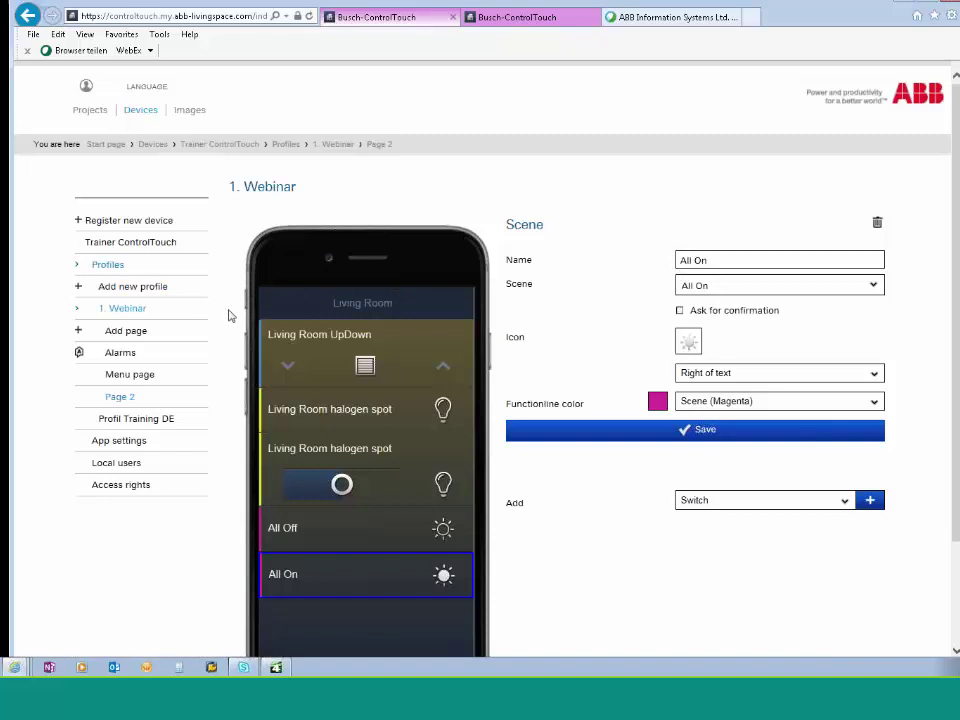
Add a page link element to the Menu page, set its target page to Living Room, and save
left_click(118, 377)
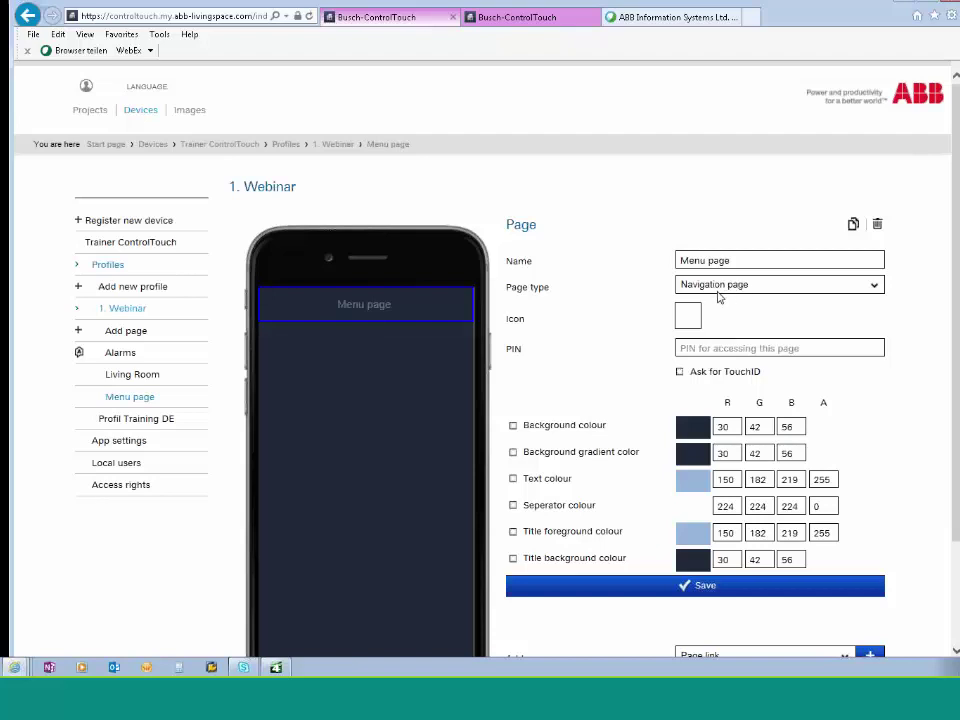
scroll(358, 330, "down", 2)
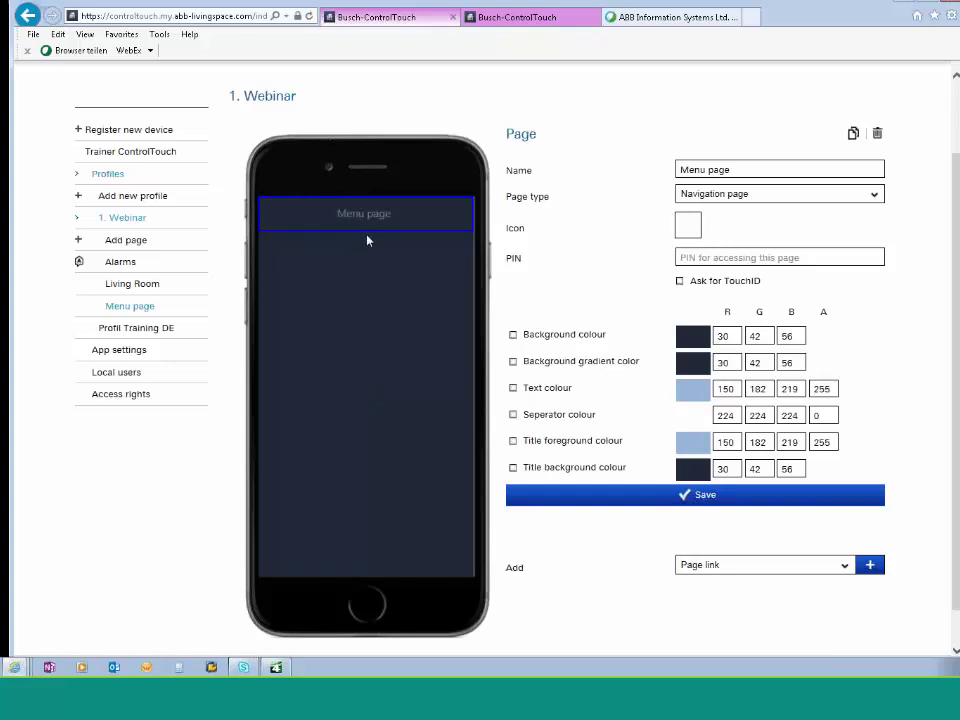
left_click(869, 567)
left_click(316, 252)
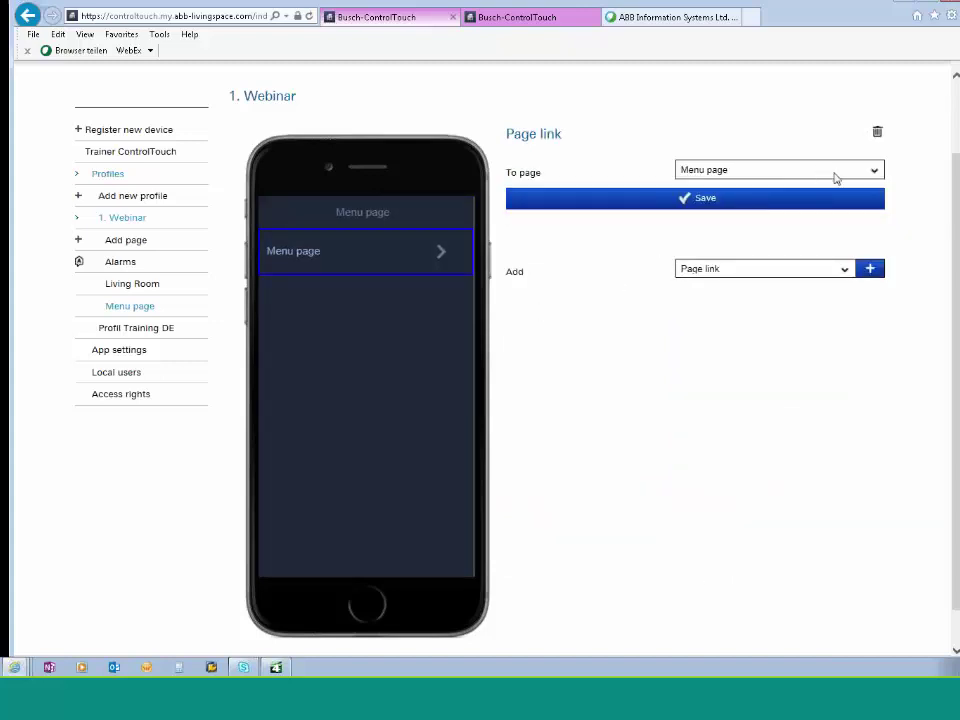
left_click(874, 172)
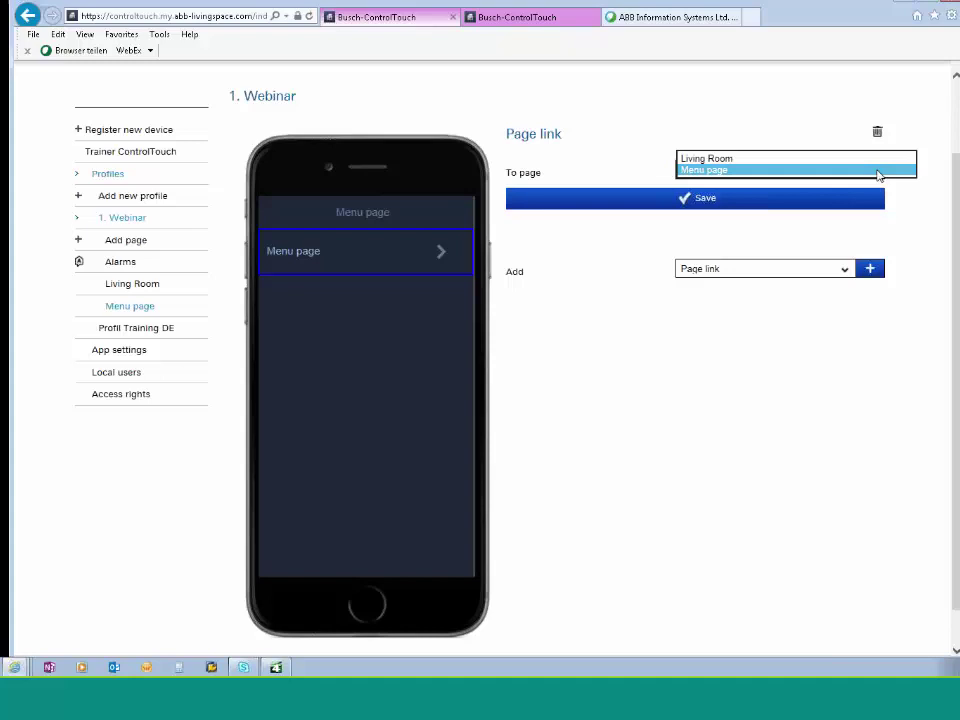
left_click(724, 160)
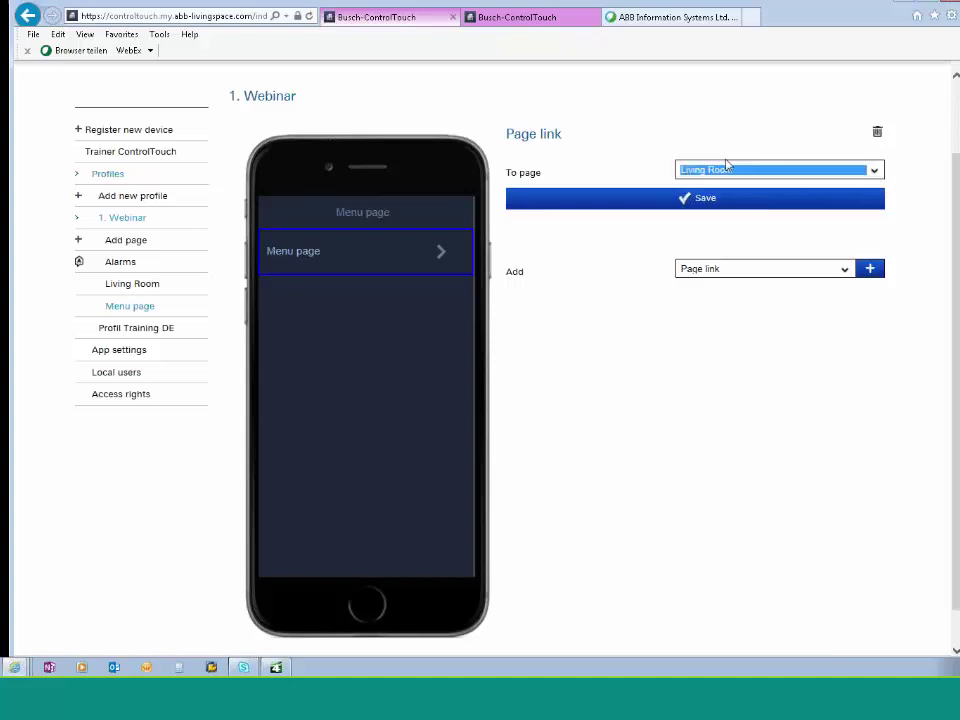
left_click(697, 203)
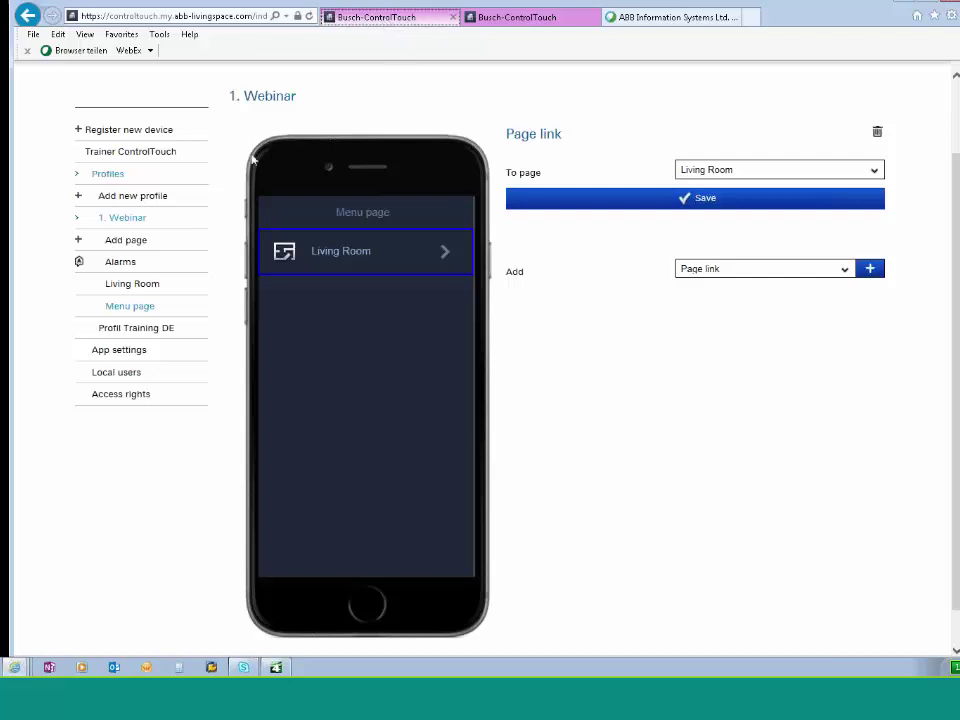
Open the group addresses of the 1. Webinar project and collapse the Blind, central functions and Lighting groups
scroll(940, 185, "up", 1)
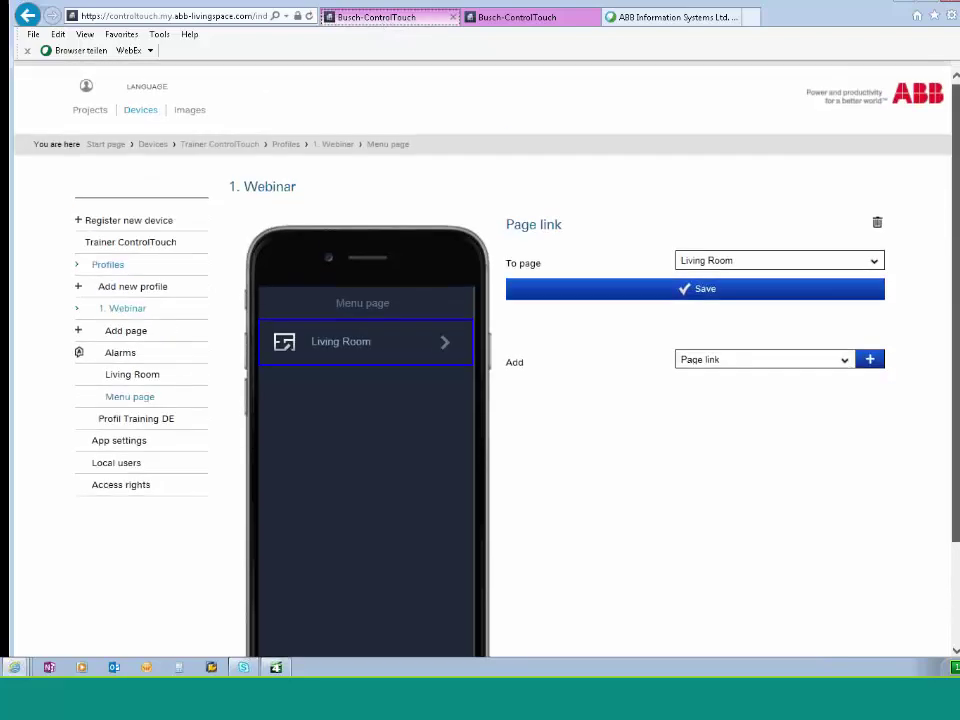
left_click(84, 117)
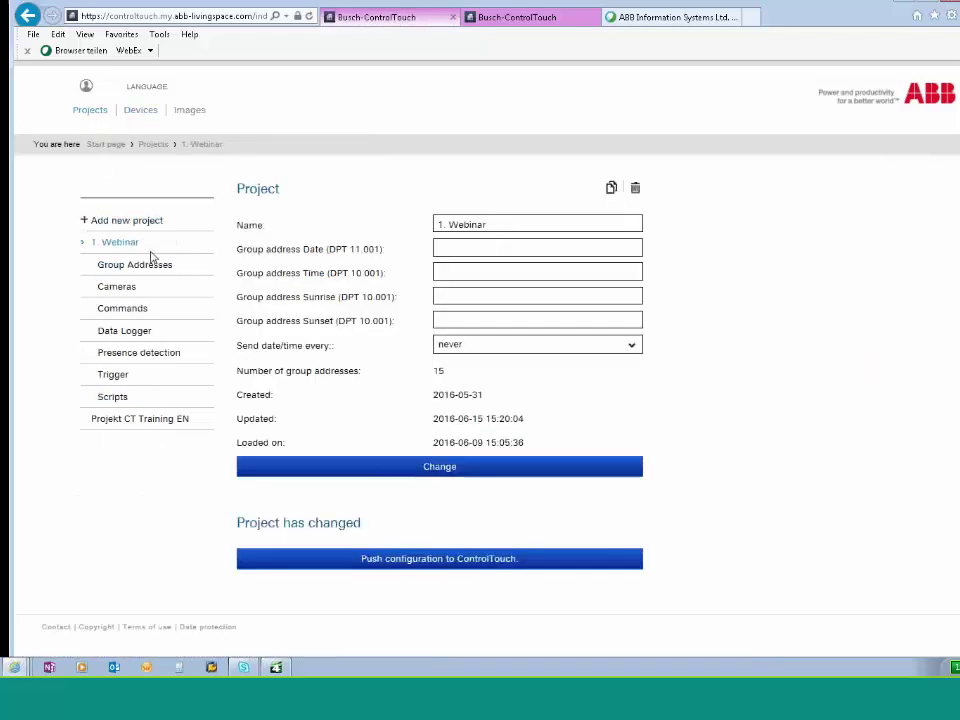
left_click(139, 265)
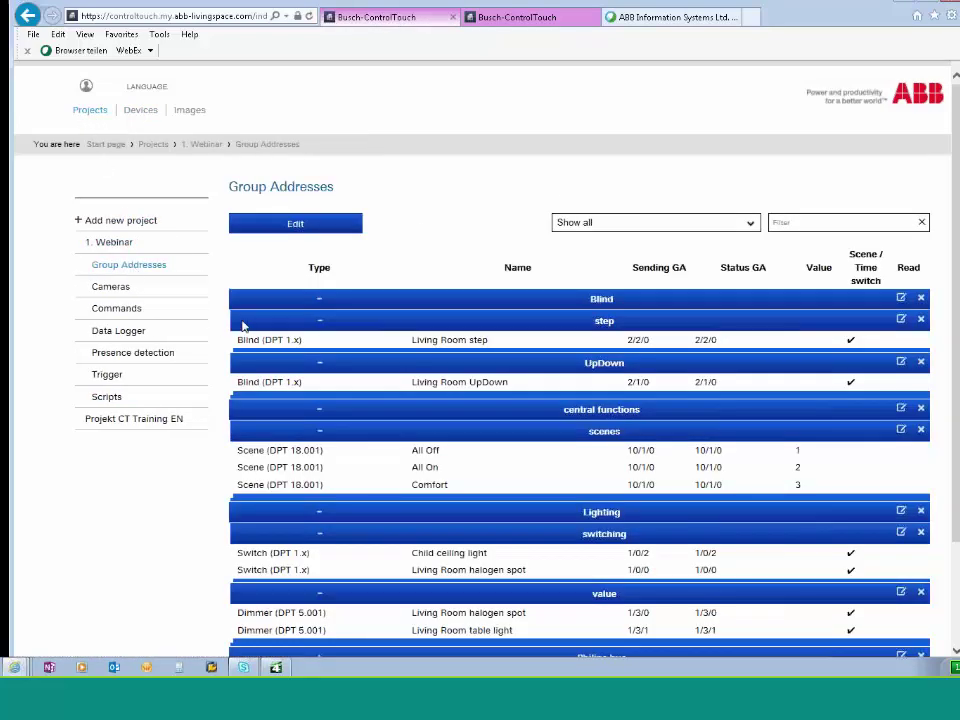
left_click(321, 302)
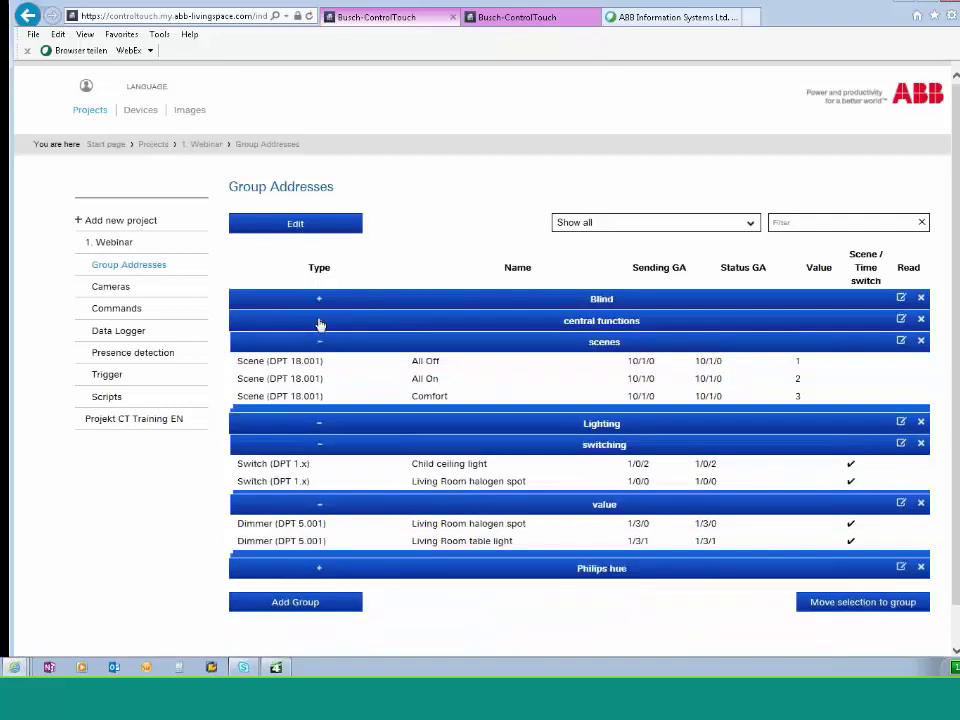
left_click(318, 323)
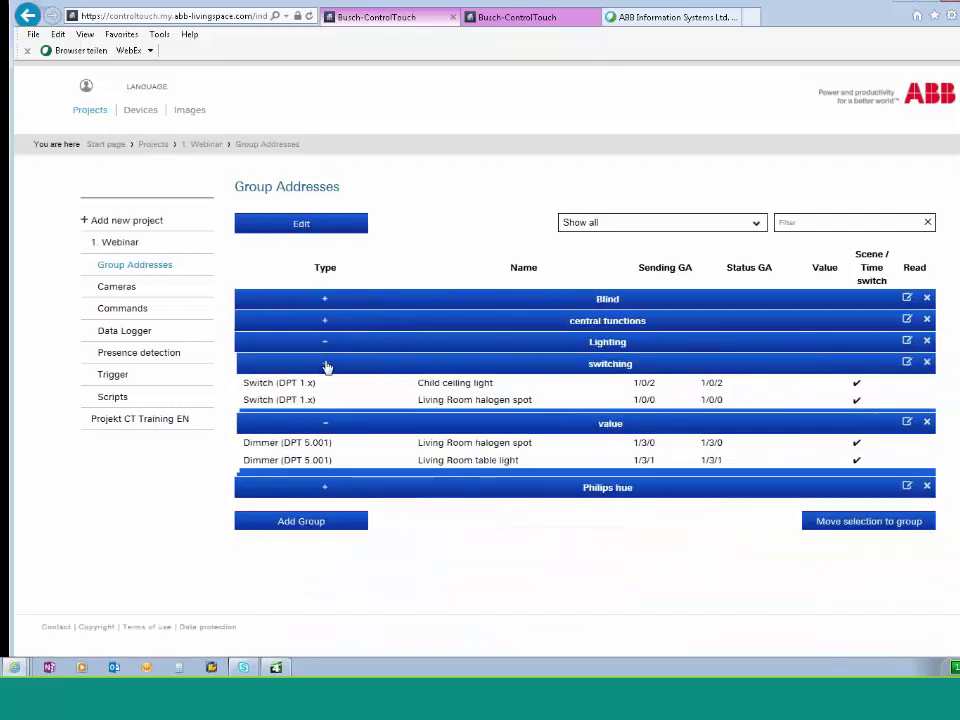
left_click(326, 347)
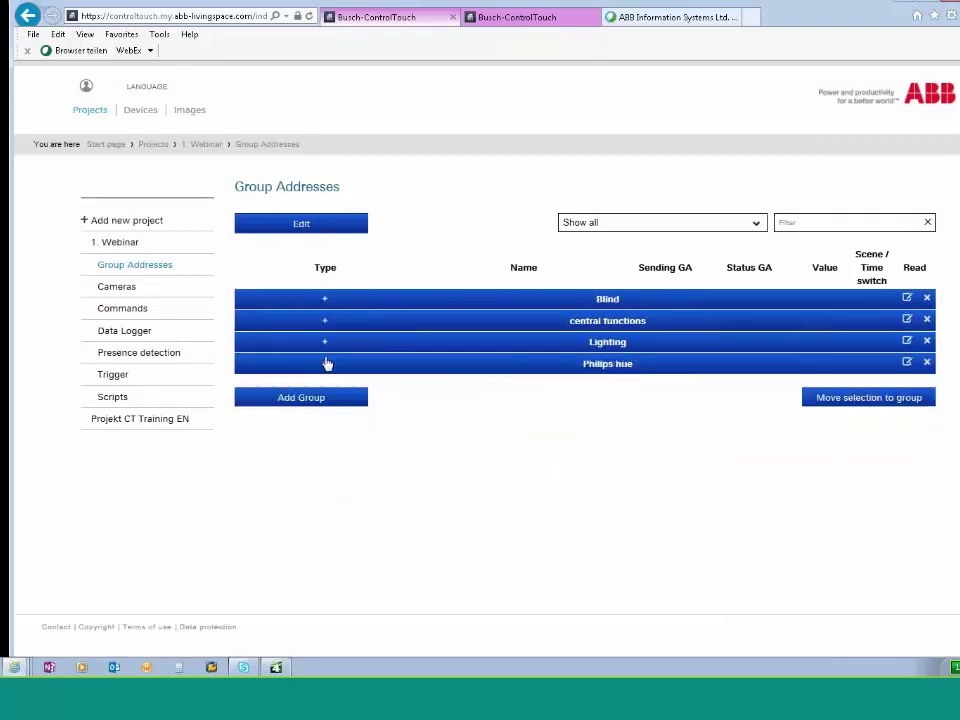
Start editing the group addresses and select 3/7/0 - Living Room from Actual temperature under HVAC
left_click(297, 228)
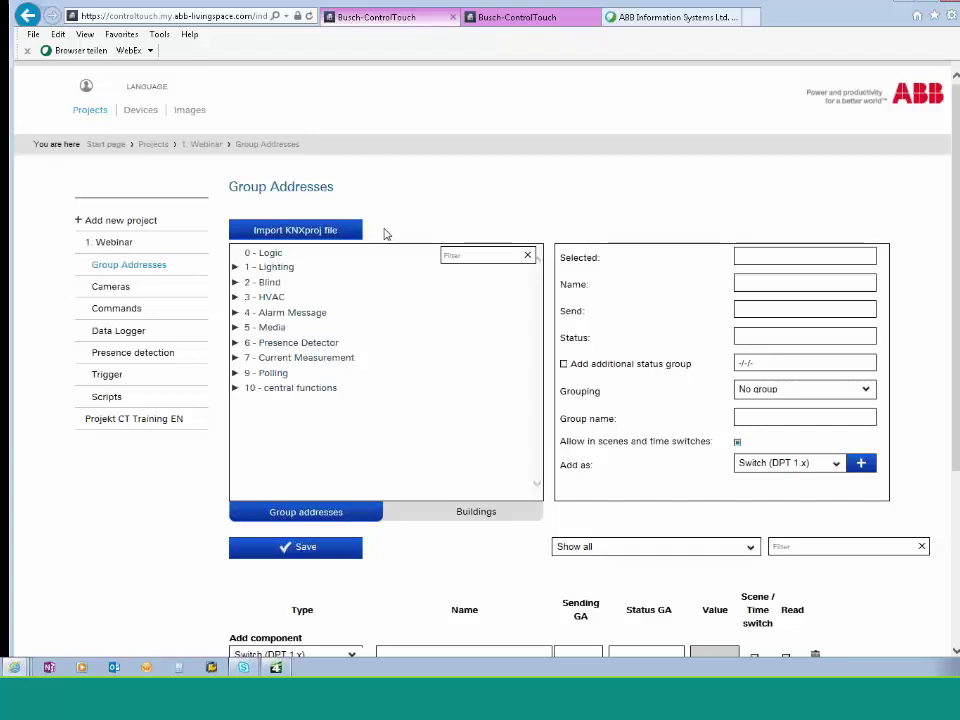
left_click(236, 299)
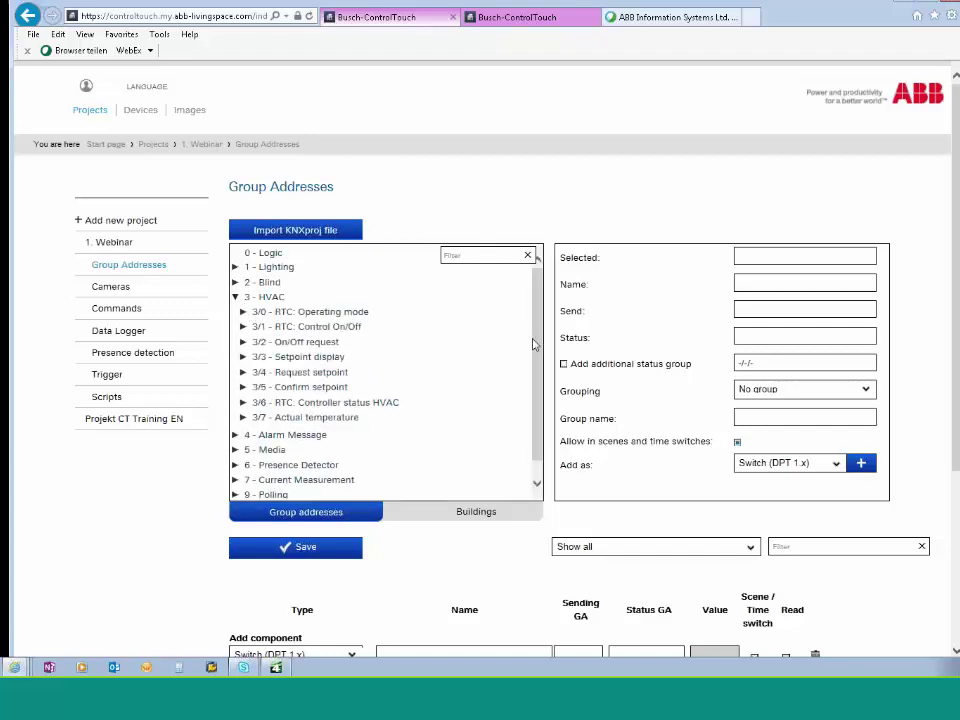
scroll(541, 342, "down", 1)
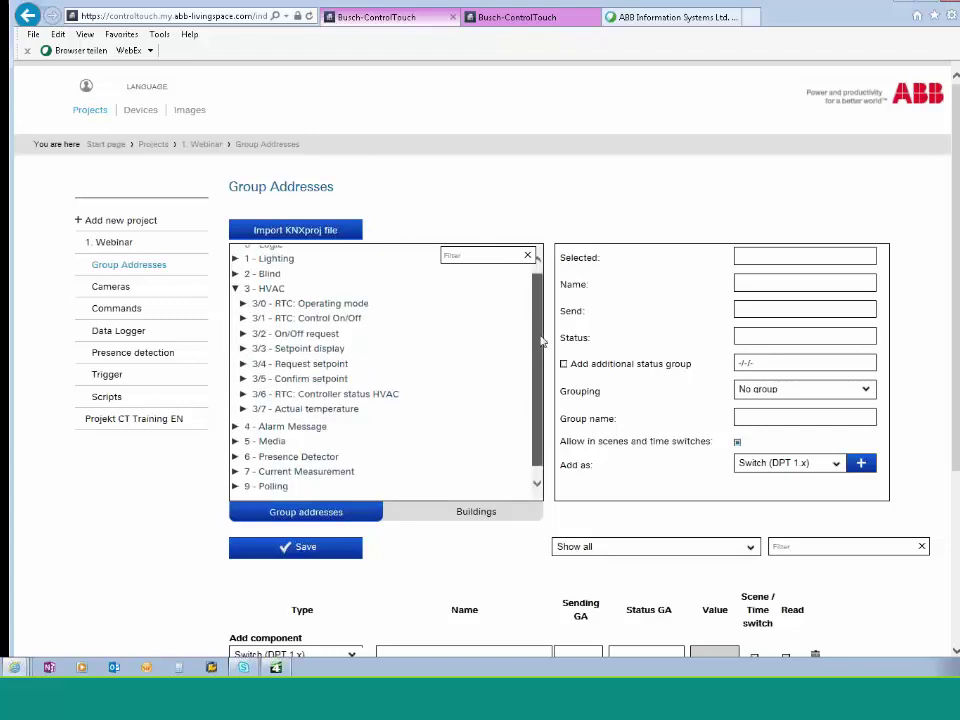
scroll(541, 342, "down", 1)
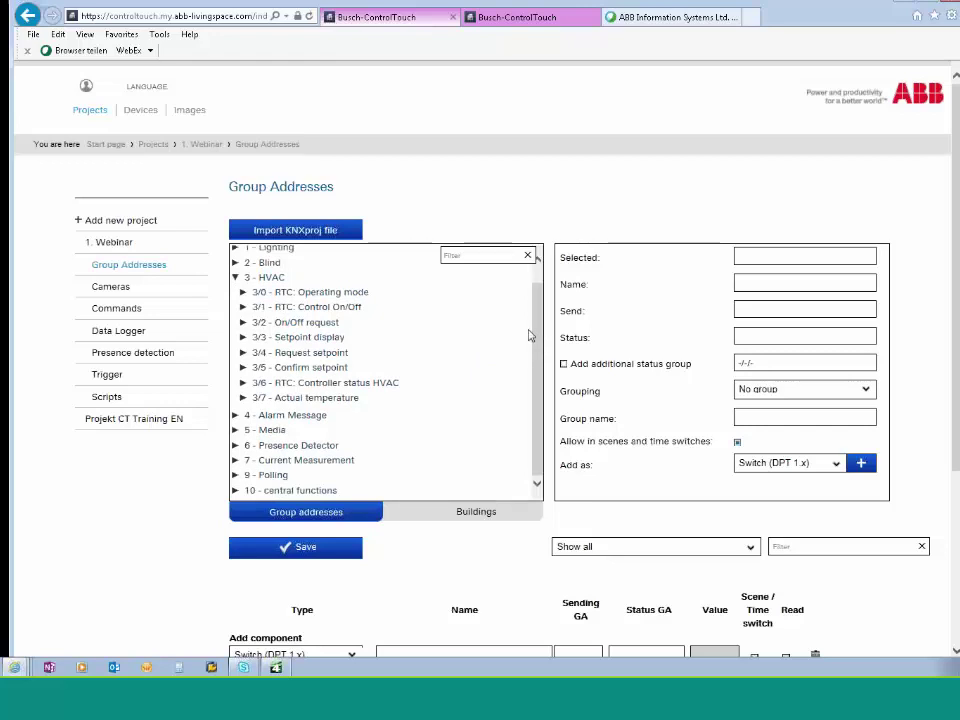
left_click(243, 399)
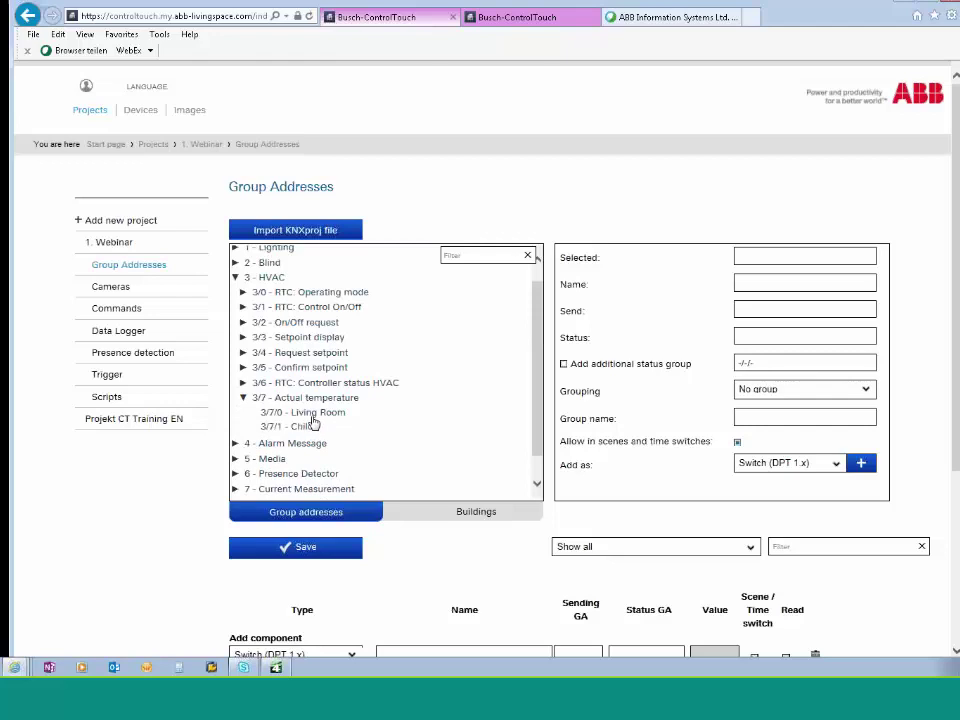
left_click(313, 414)
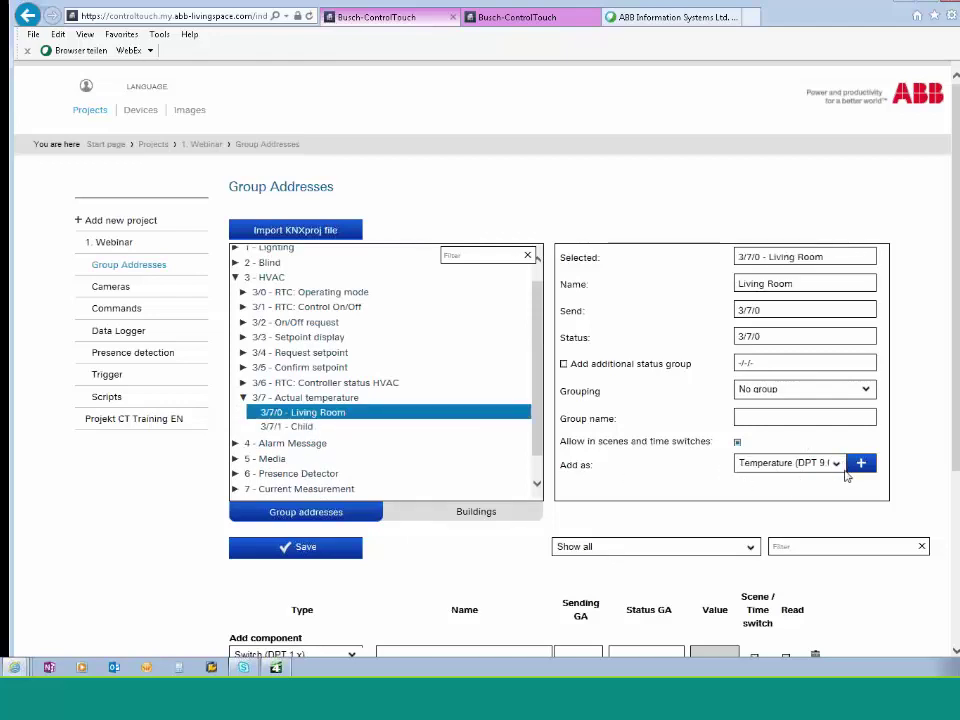
Set the grouping to main and middle group and add 3/7/0 - Living Room as a Temperature (DPT 9.001) component
left_click(836, 463)
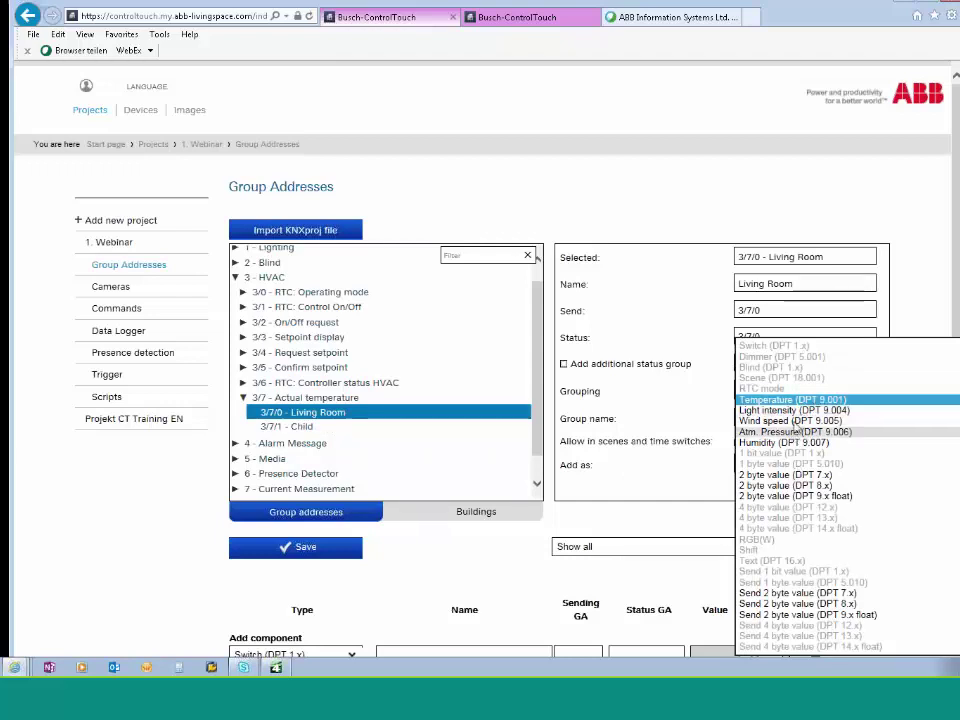
left_click(915, 322)
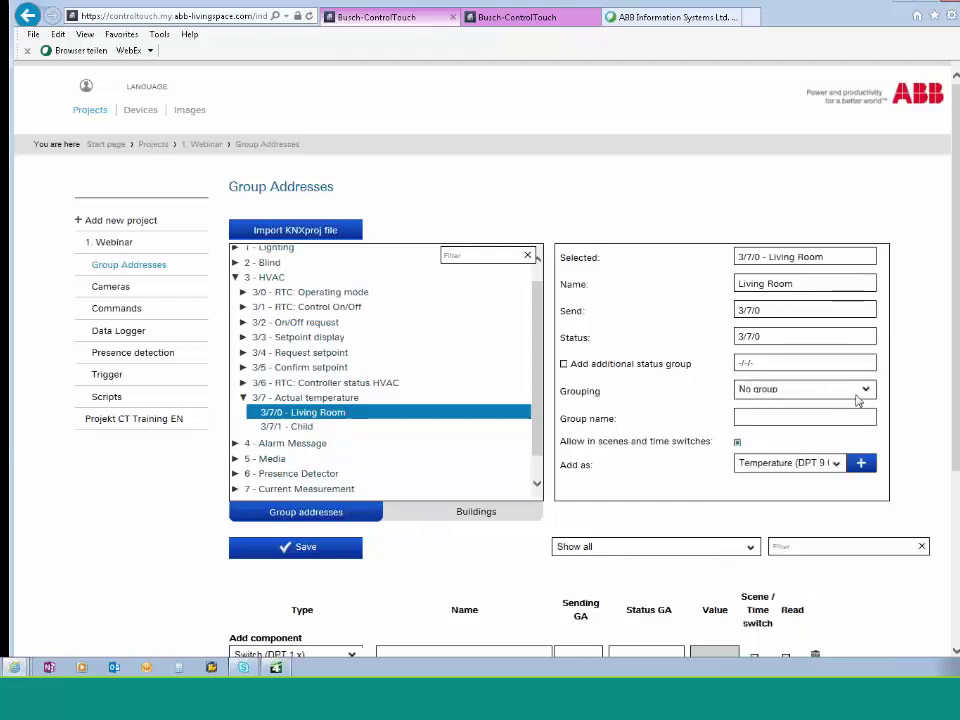
left_click(858, 398)
left_click(800, 399)
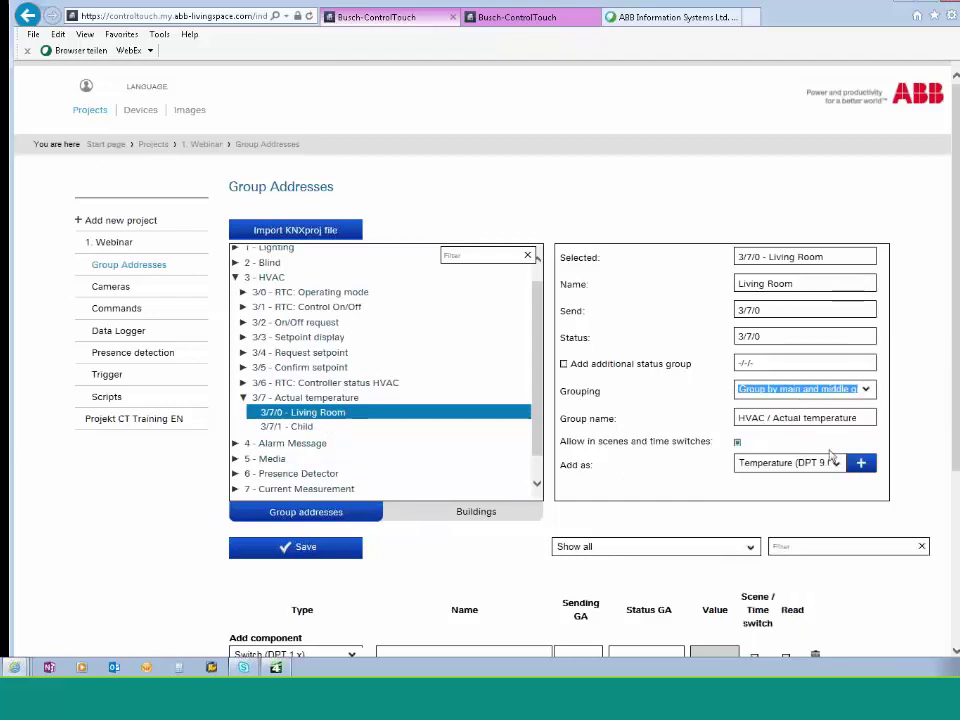
left_click(864, 466)
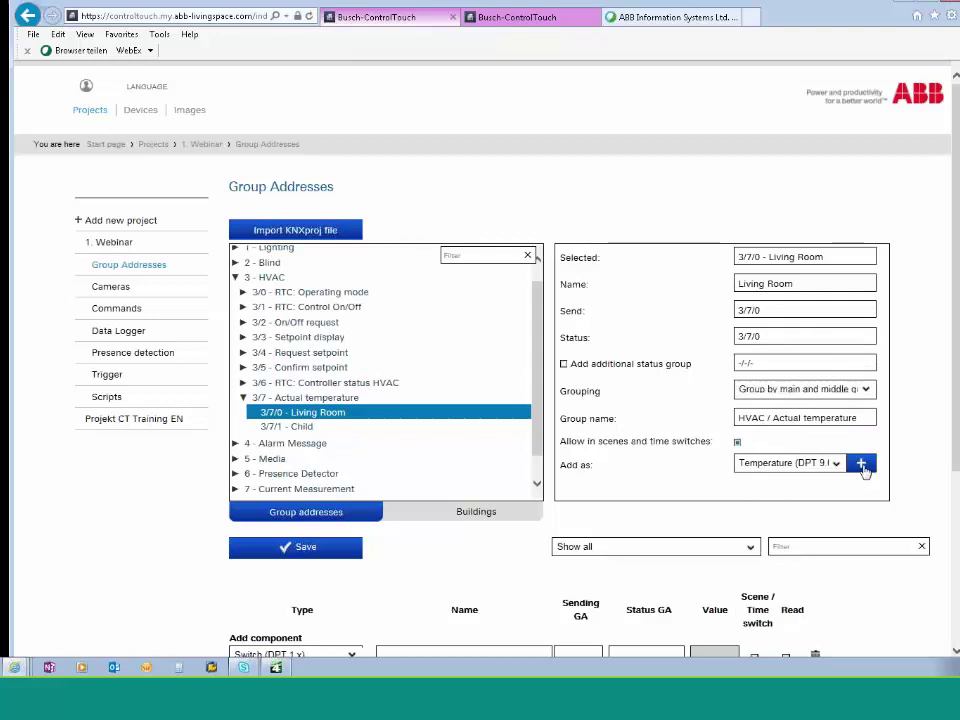
scroll(806, 471, "down", 3)
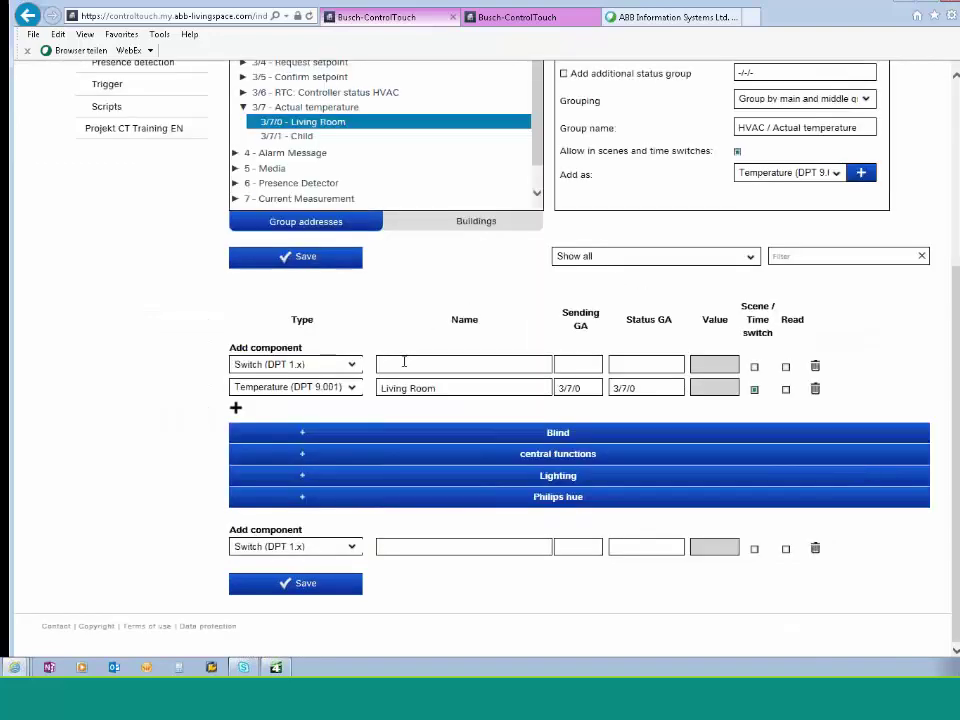
Add 3/3/0 - Living Room from Setpoint display under HVAC as a Temperature (DPT 9.001) component
scroll(410, 366, "up", 3)
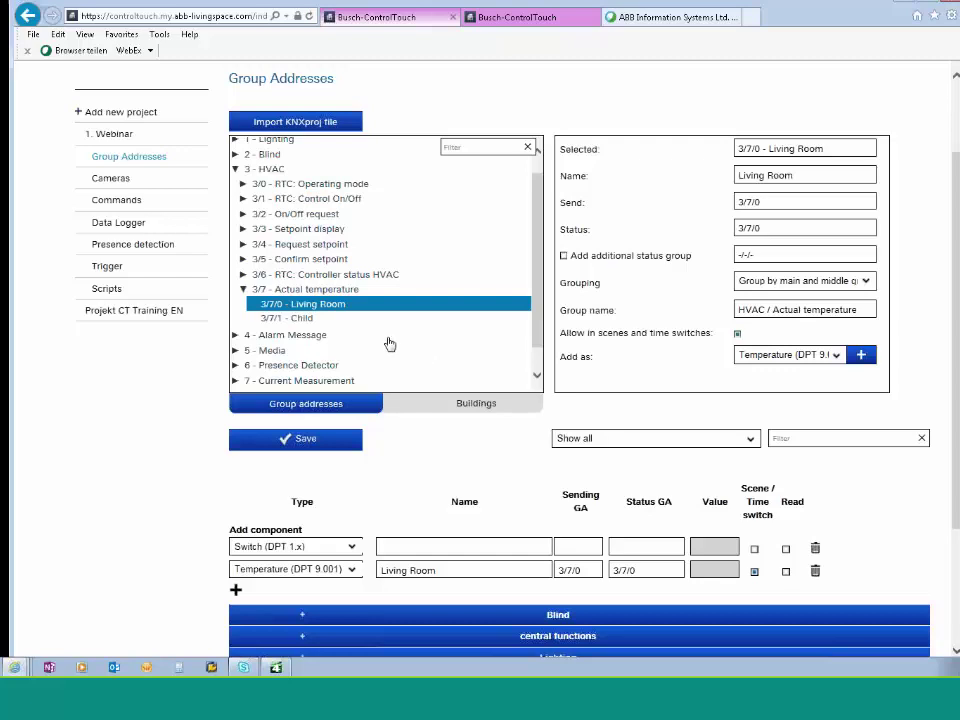
left_click(244, 229)
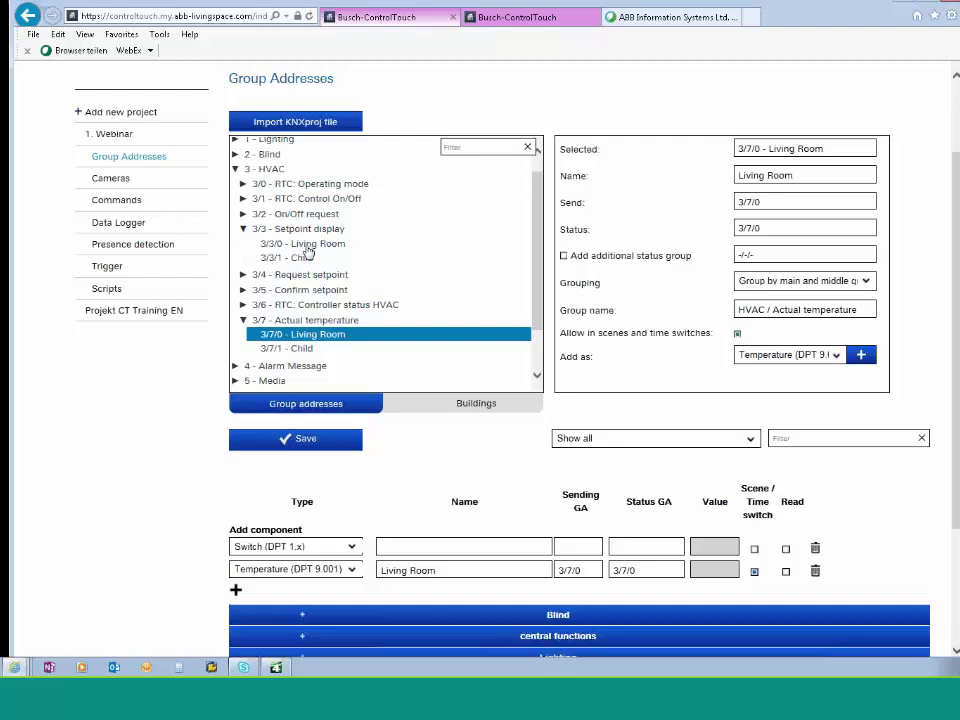
left_click(300, 247)
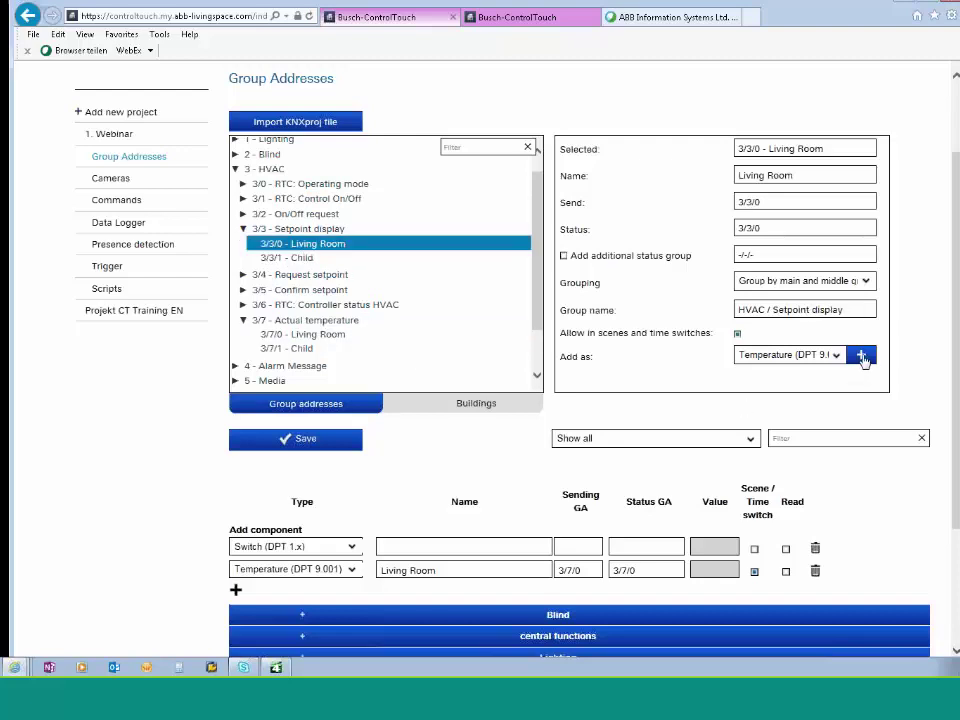
left_click(862, 356)
Add 3/4/0 - Living Room from Request setpoint under HVAC as a Shift component
scroll(736, 320, "up", 2)
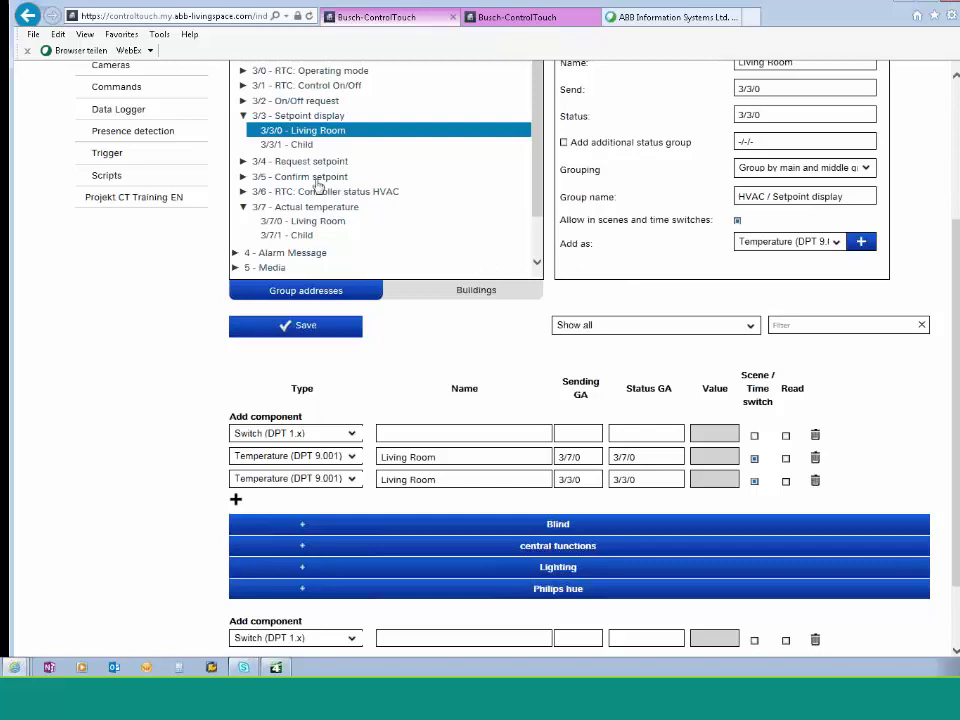
left_click(243, 162)
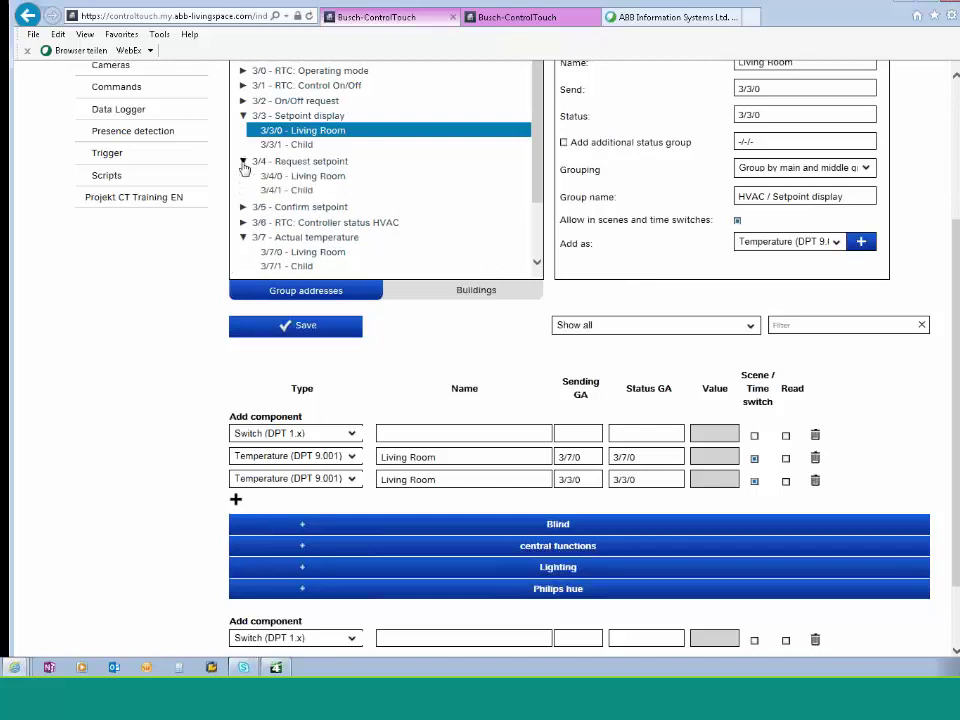
left_click(304, 177)
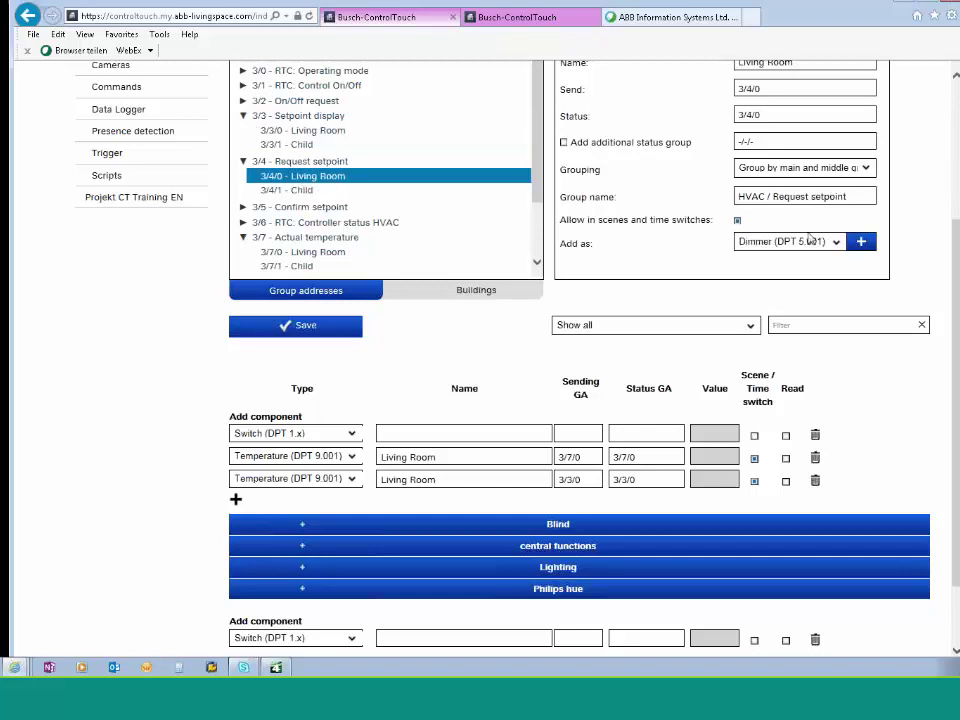
left_click(834, 243)
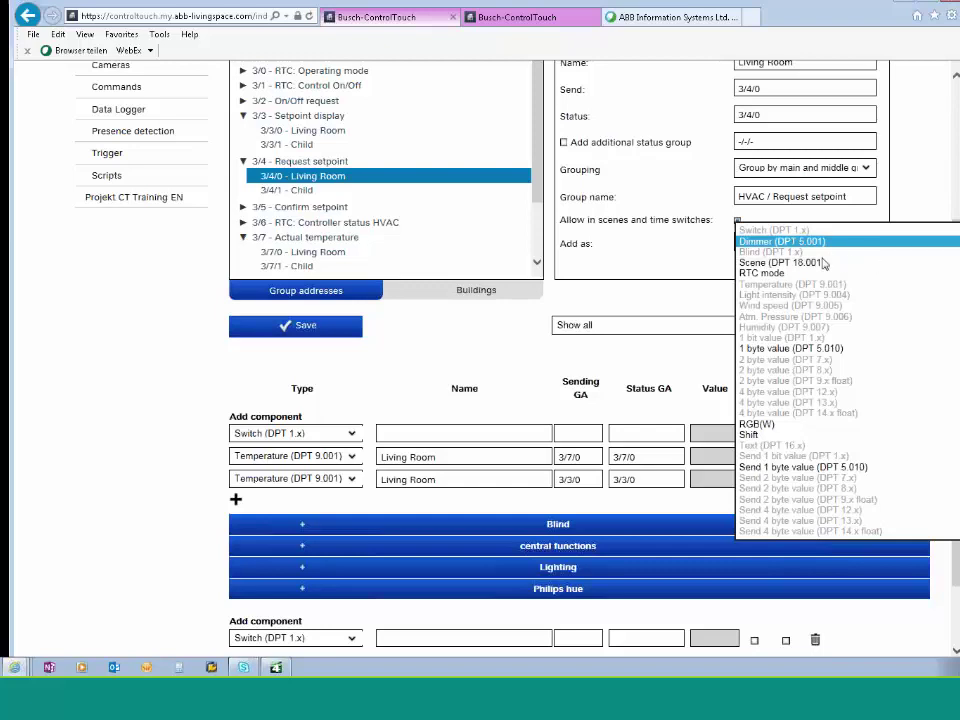
left_click(753, 436)
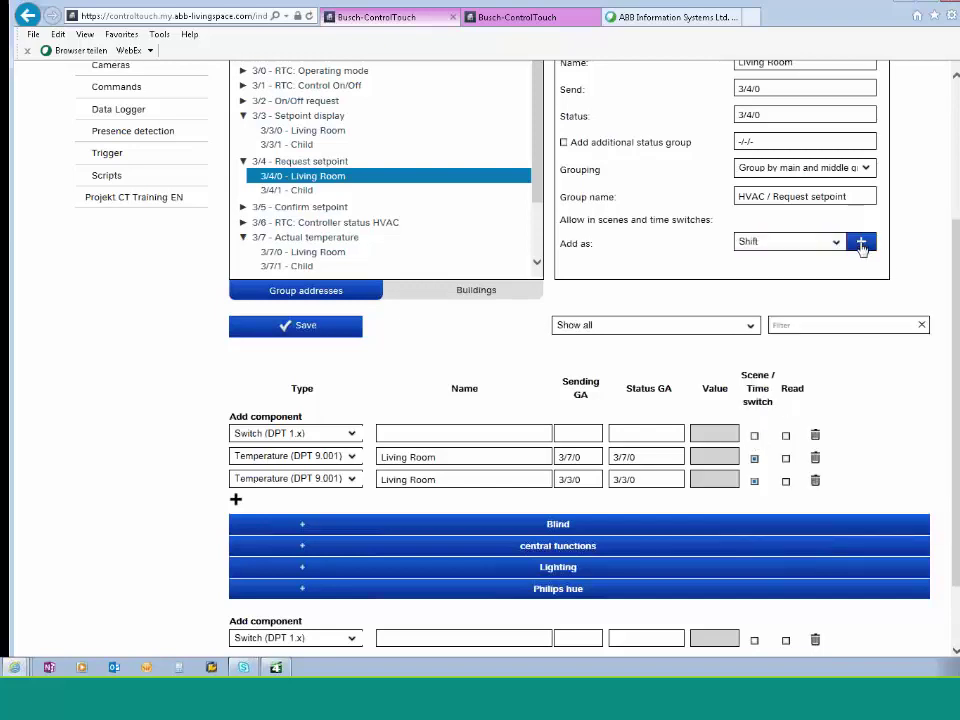
left_click(861, 243)
scroll(859, 249, "down", 1)
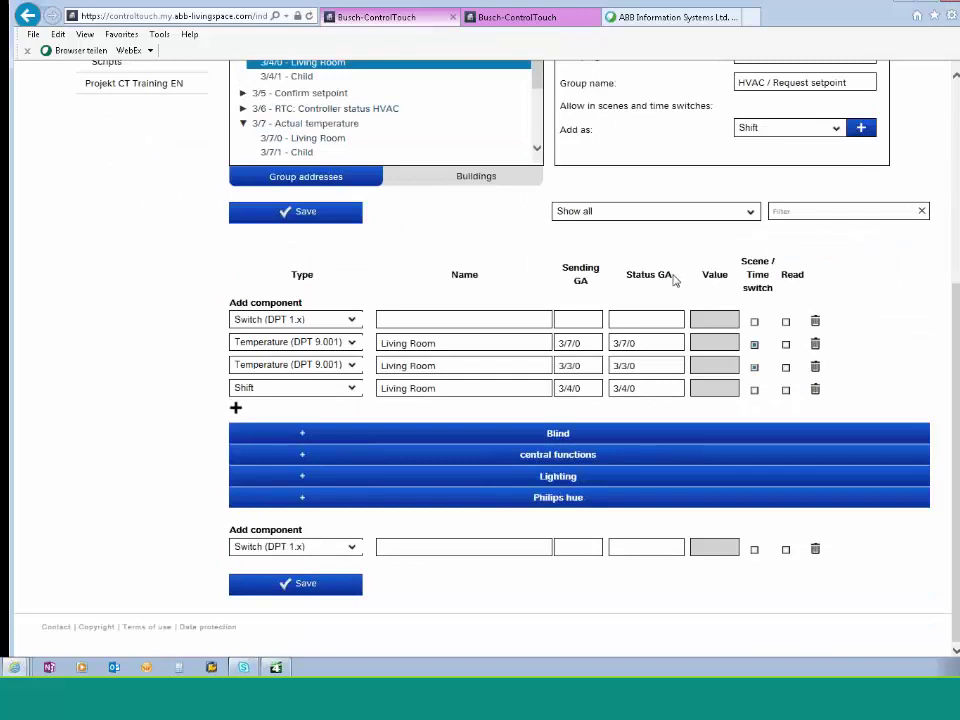
Add 3/5/0 - Living Room from Confirm setpoint under HVAC as a Shift component and save the group addresses
scroll(671, 280, "up", 1)
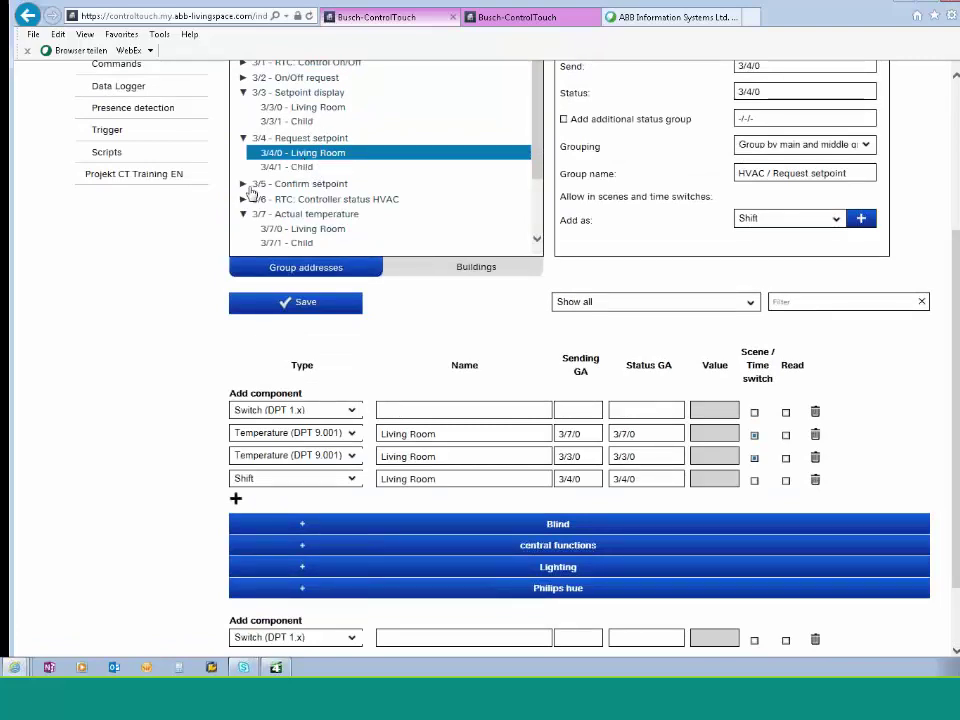
left_click(243, 185)
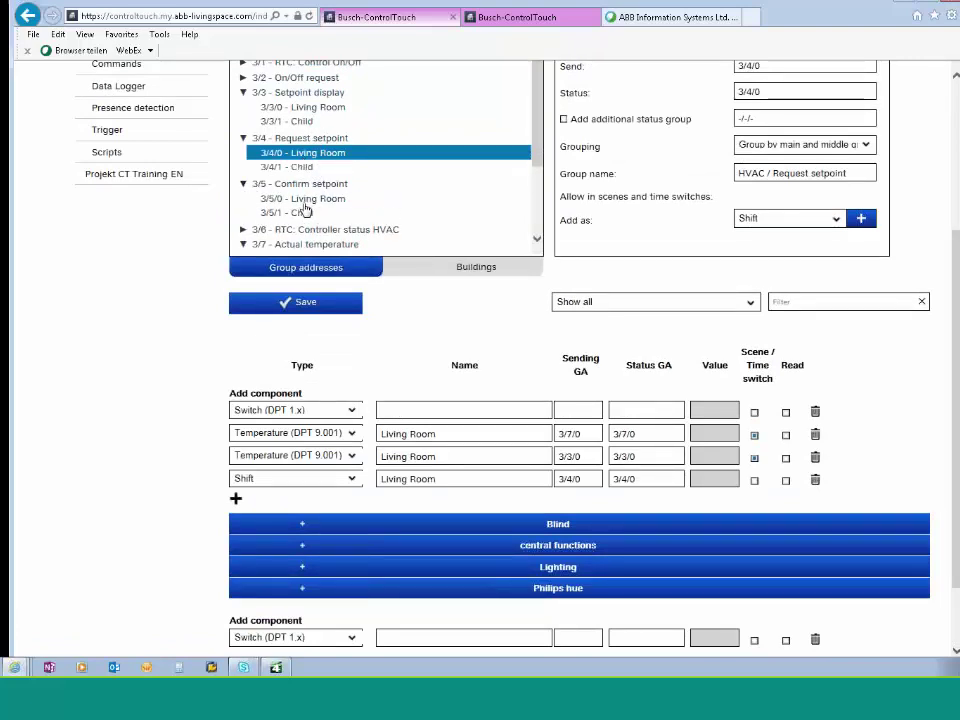
left_click(305, 200)
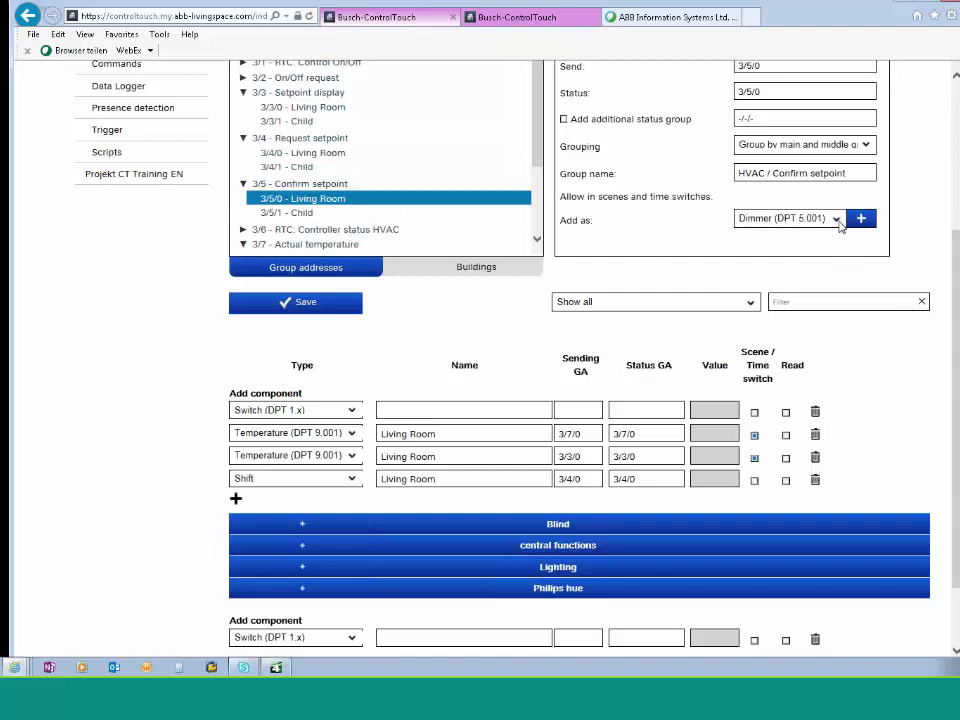
left_click(838, 219)
left_click(757, 412)
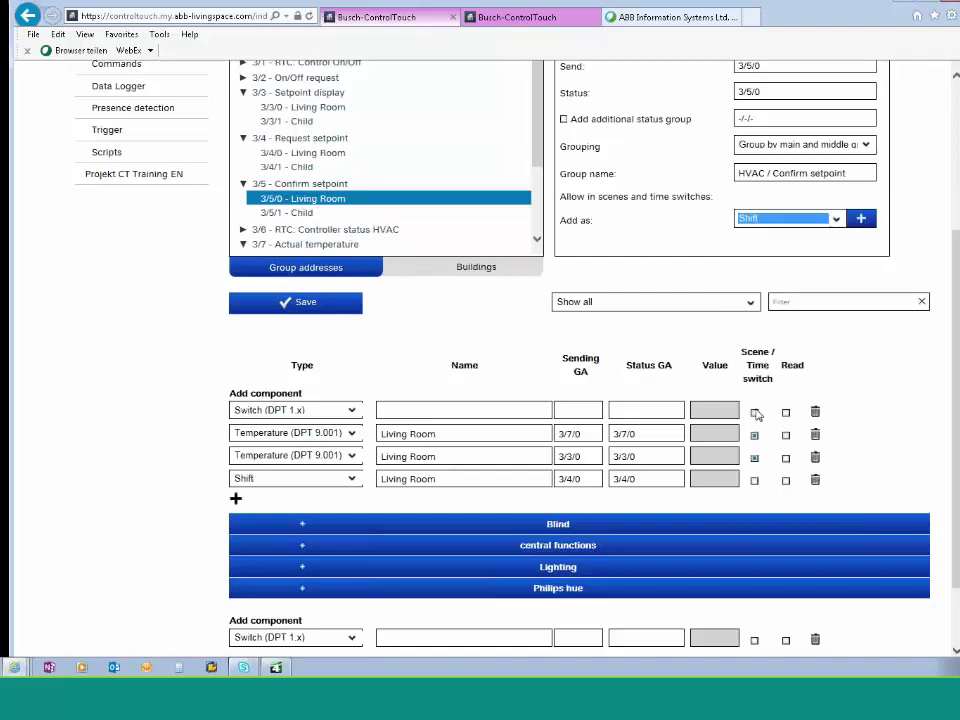
left_click(861, 218)
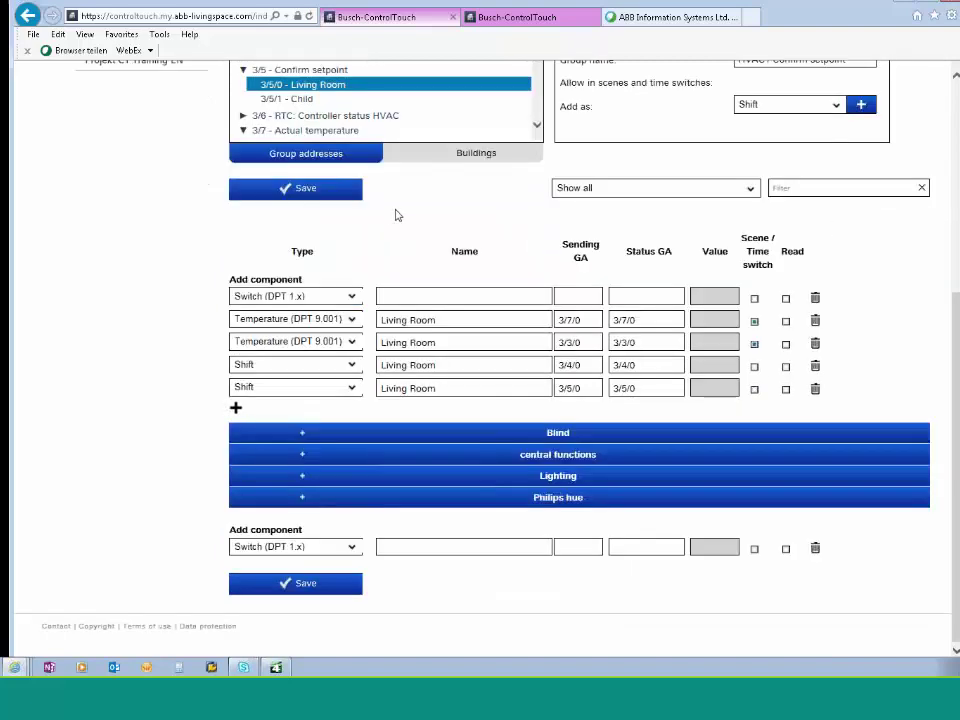
left_click(295, 190)
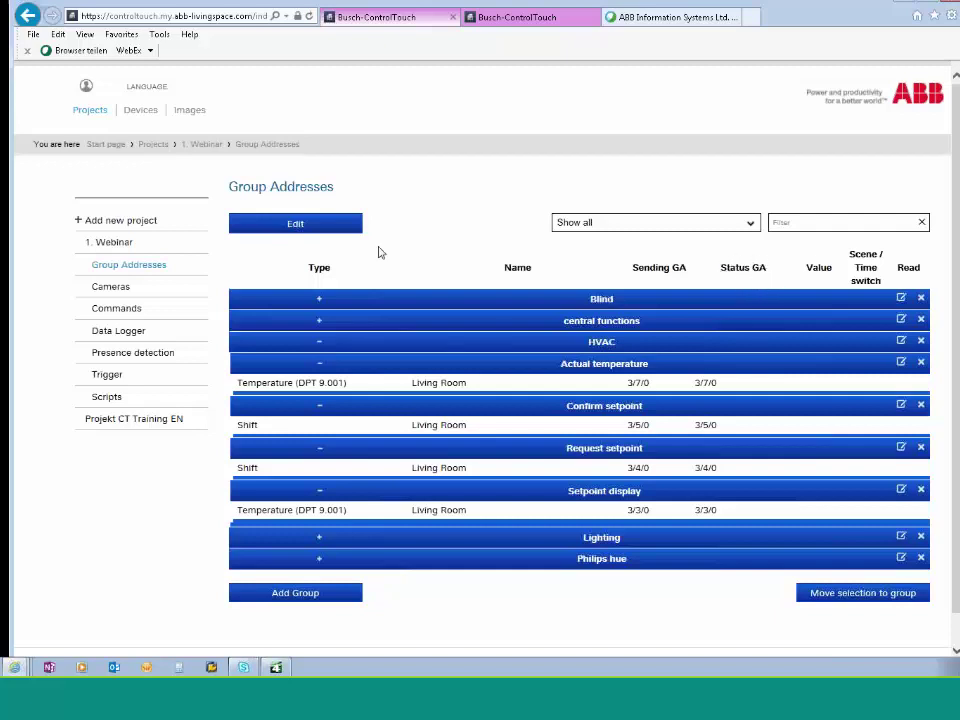
Edit the Living Room component under Request setpoint so its status group address is 3/5/0, and save the group addresses
left_click(291, 229)
scroll(673, 384, "down", 3)
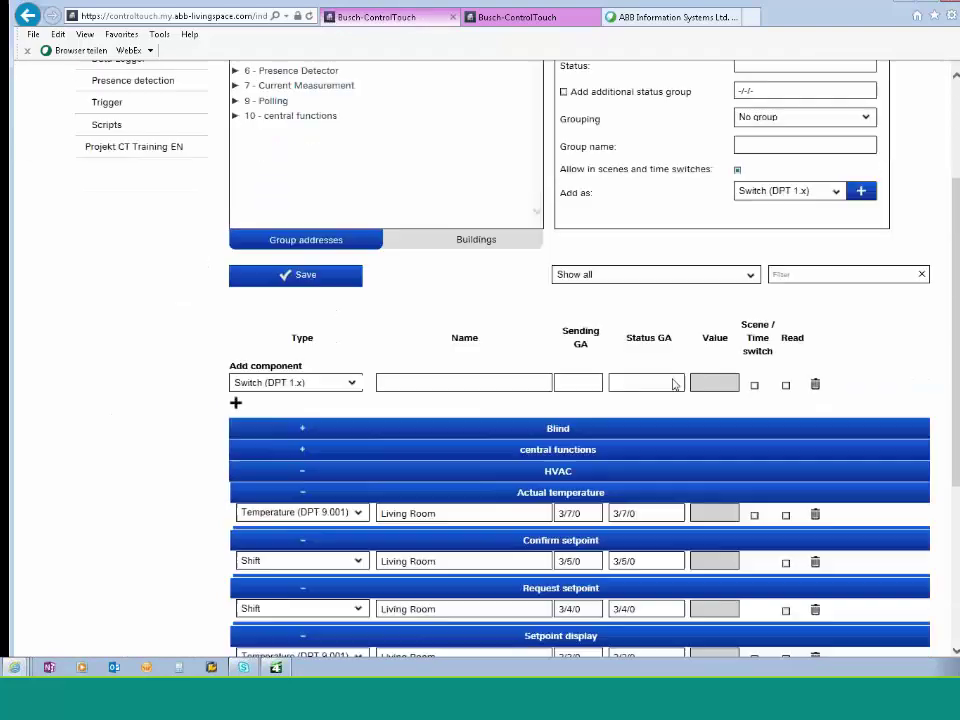
scroll(673, 384, "down", 2)
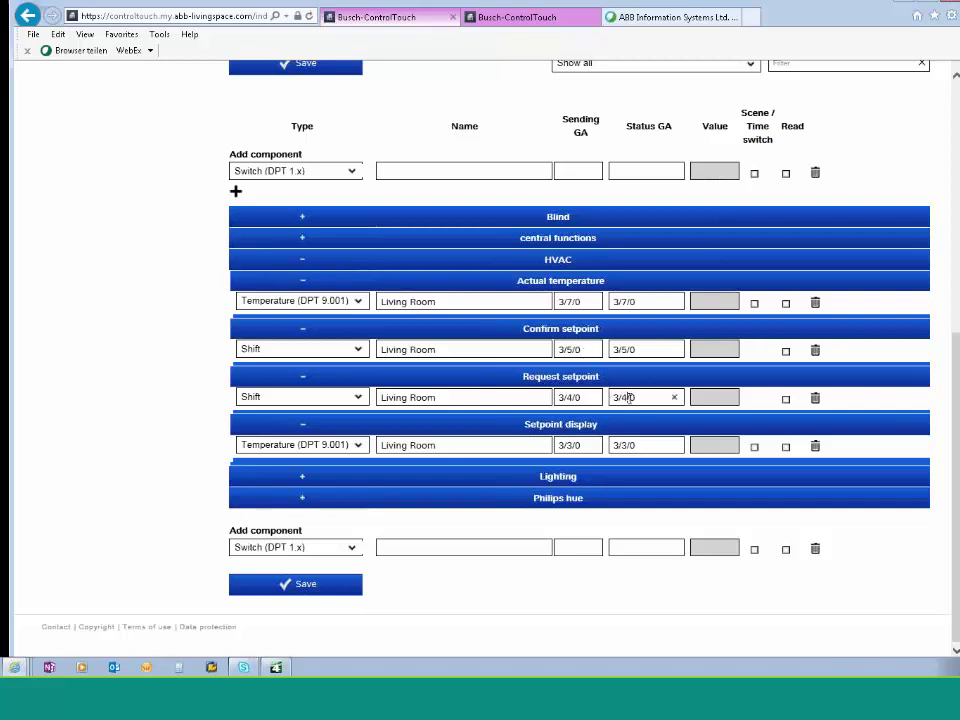
key("BackSpace")
type("5")
left_click(288, 588)
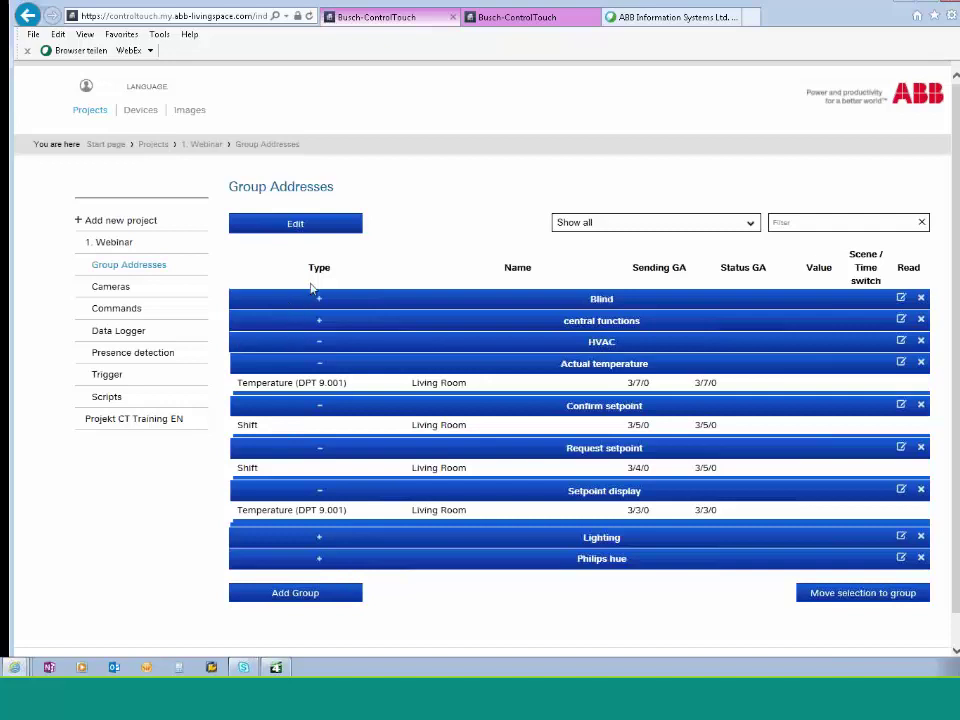
Add a new page to the 1. Webinar profile of the Trainer ControlTouch device and name it Temperatur
left_click(142, 112)
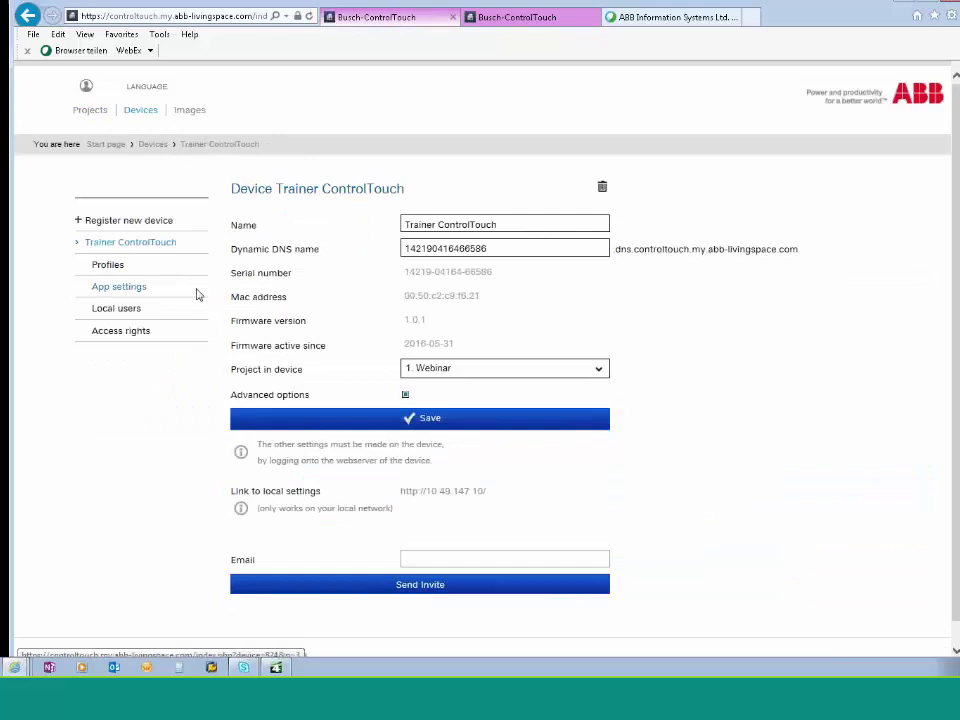
left_click(108, 265)
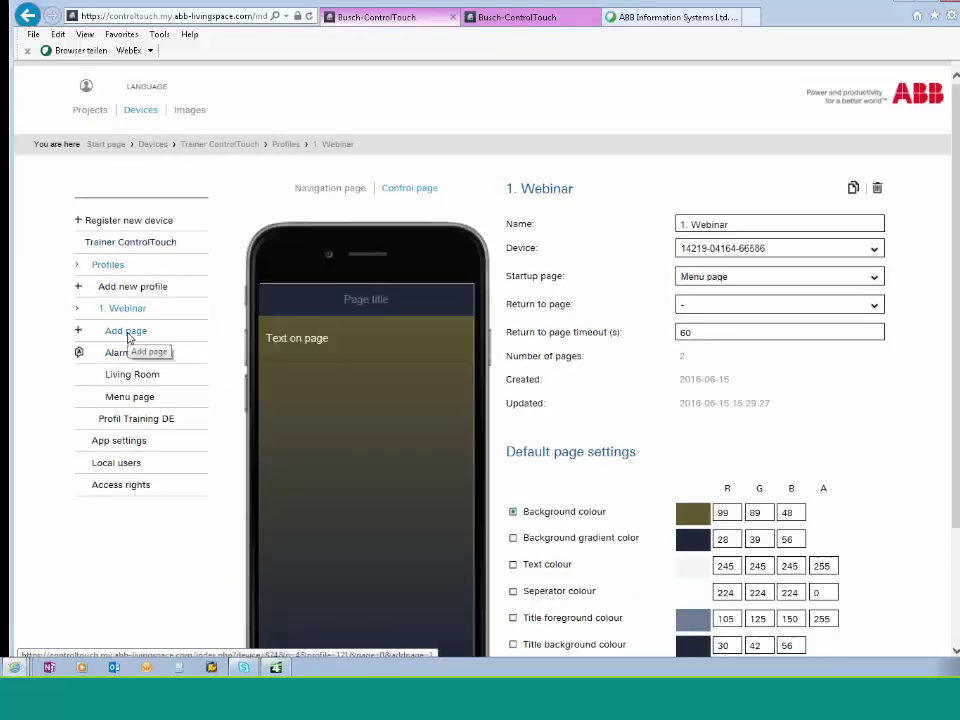
left_click(129, 335)
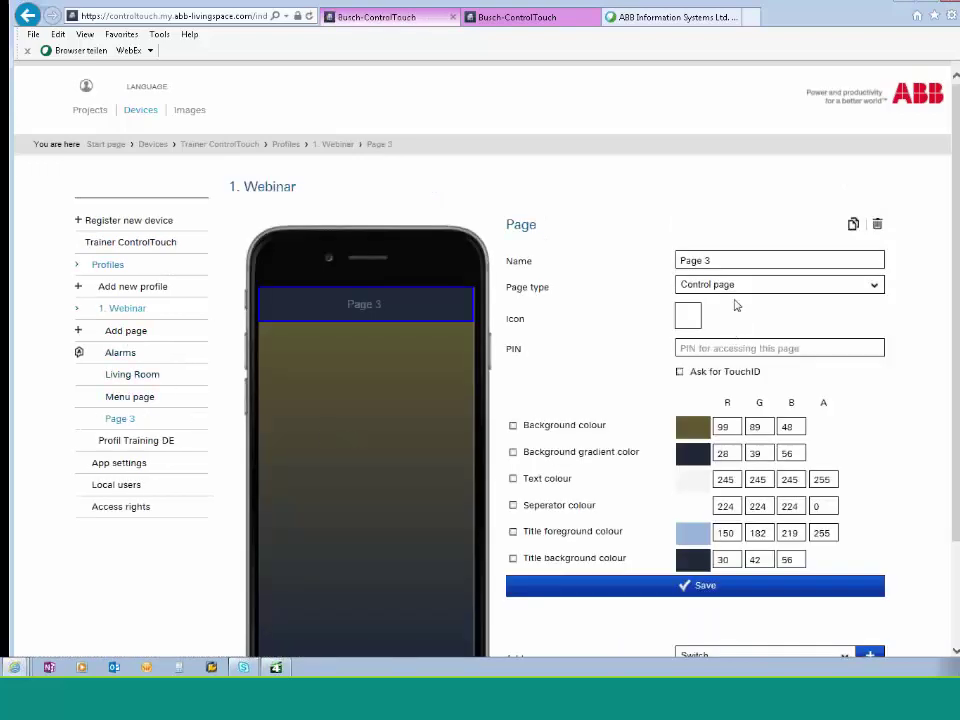
left_click_drag(729, 261, 644, 262)
type("Temperatur")
Give the Temperatur page the °C thermometer icon from the Temperature category and save the page
left_click(689, 318)
left_click(522, 152)
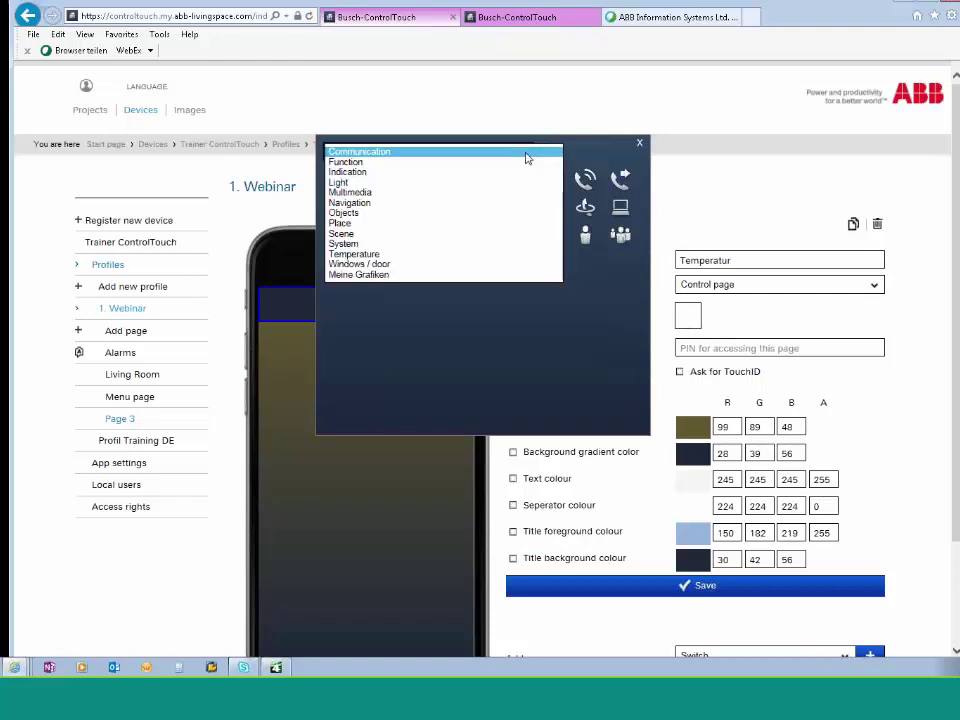
left_click(360, 255)
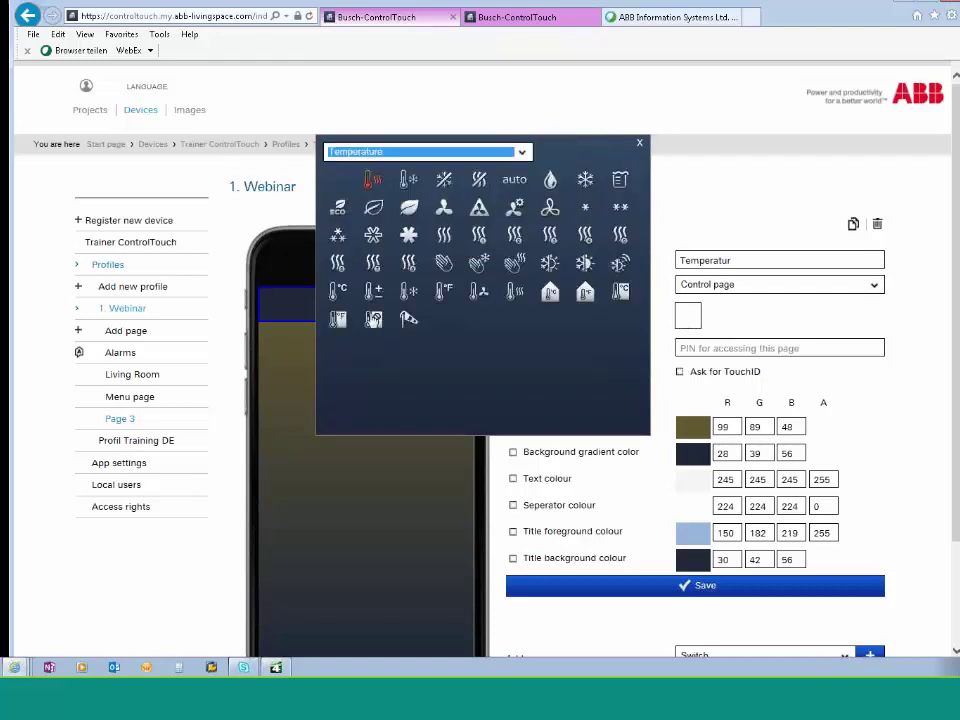
left_click(340, 317)
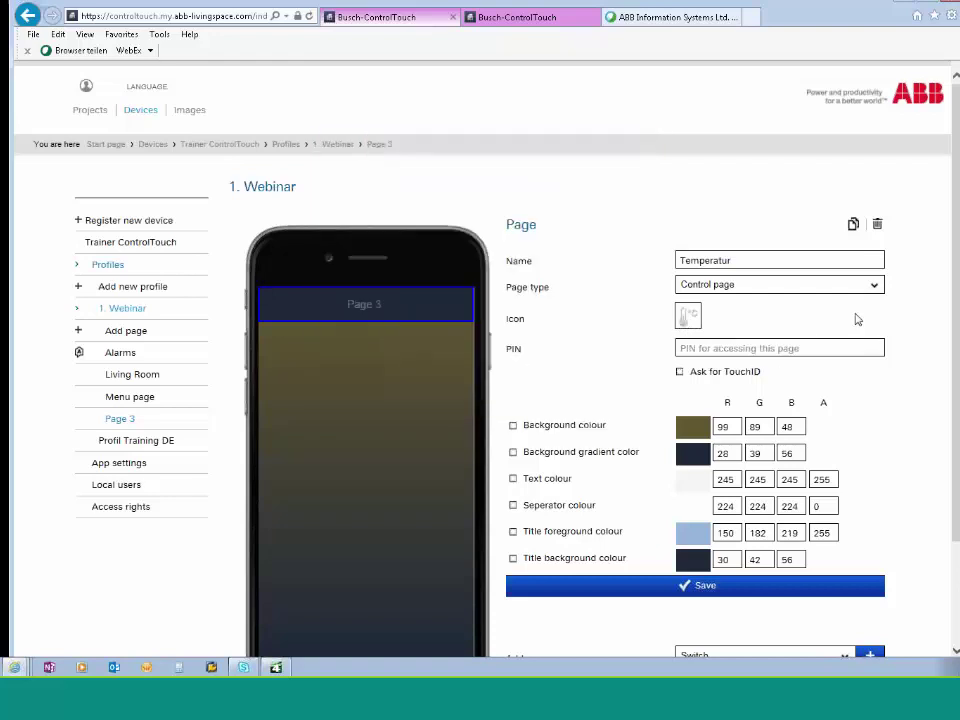
left_click(684, 587)
Add a Display temperature element to the Temperatur page and select it for configuration
scroll(928, 419, "down", 2)
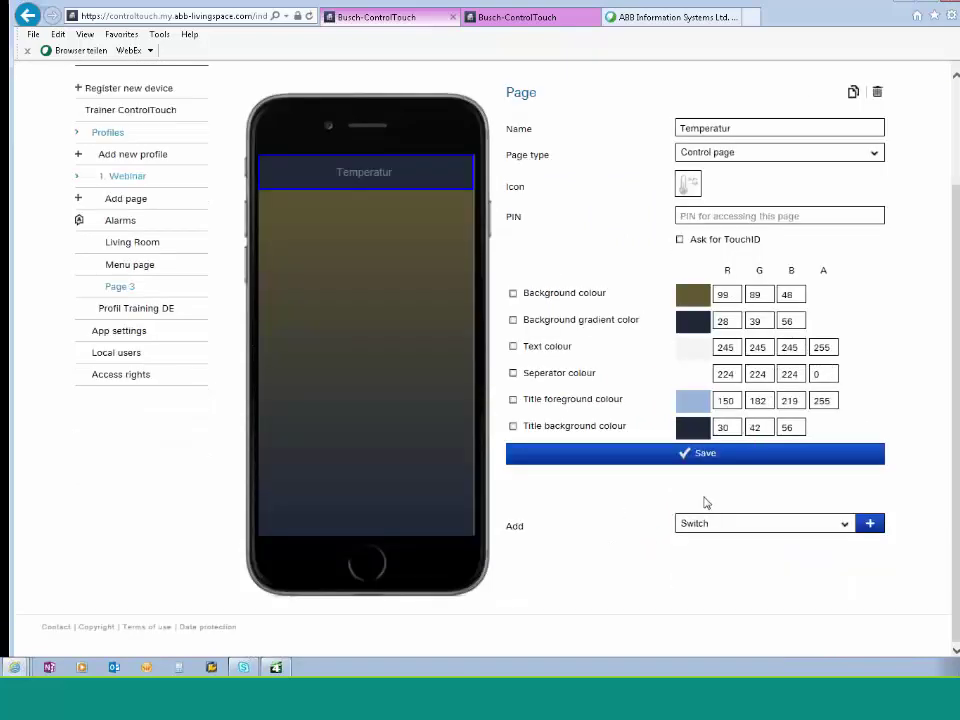
left_click(838, 528)
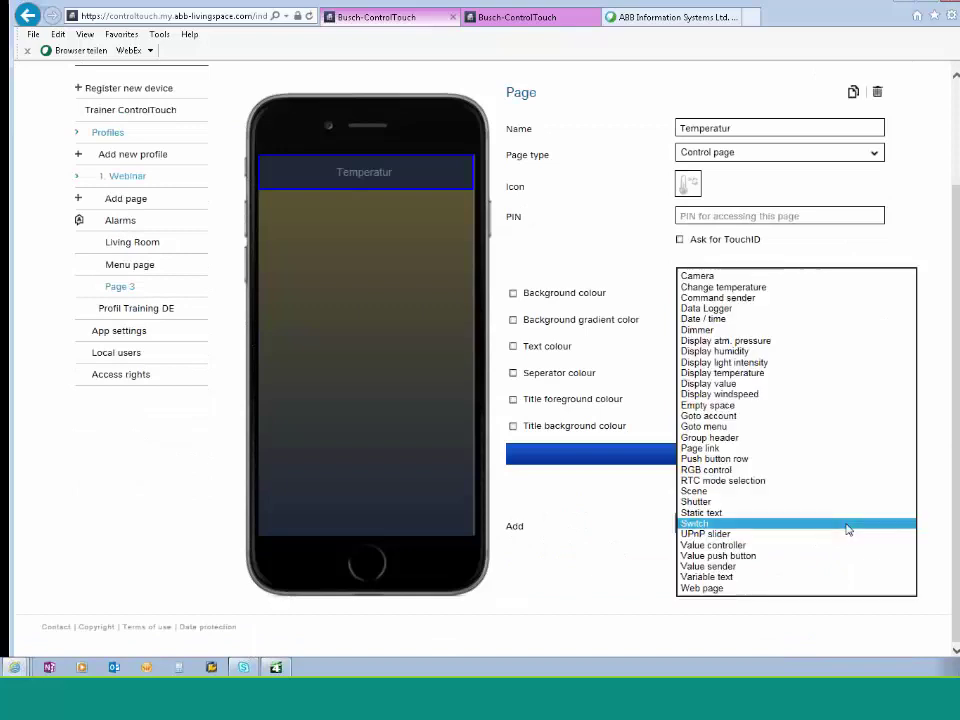
left_click(784, 372)
left_click(870, 525)
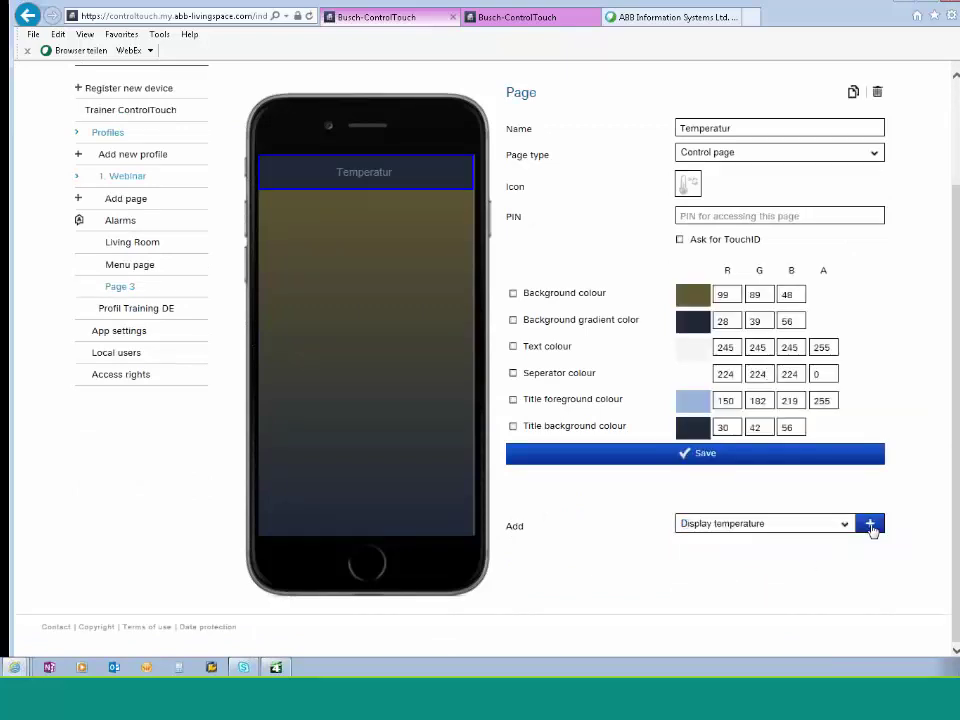
left_click(388, 219)
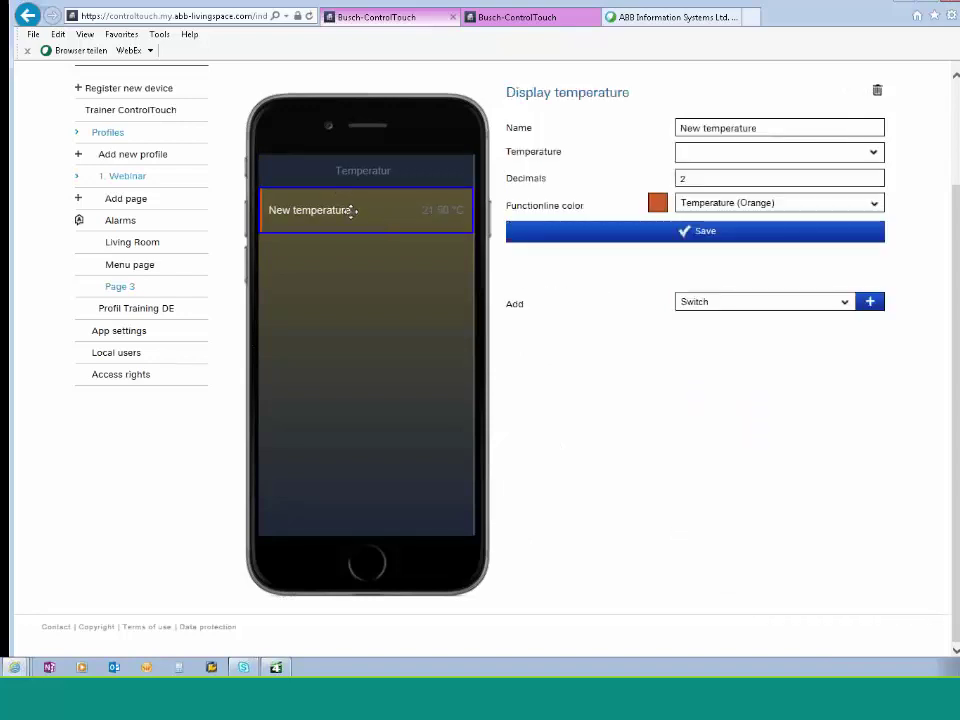
Assign Living Room from Actual temperature under HVAC to the temperature display element and save it
left_click(872, 153)
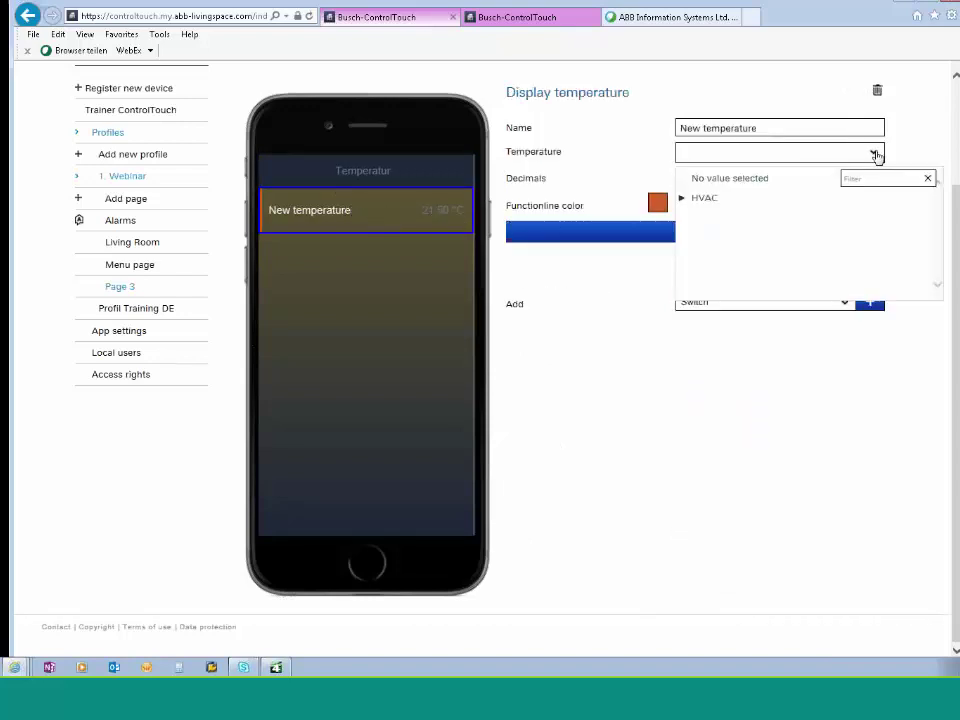
left_click(681, 199)
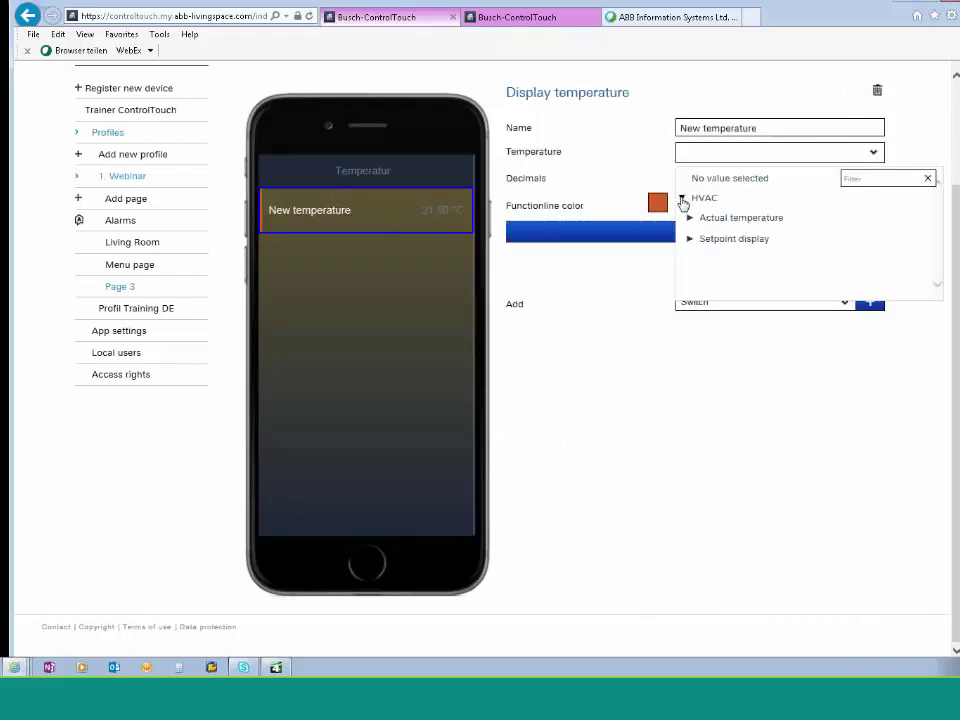
left_click(690, 221)
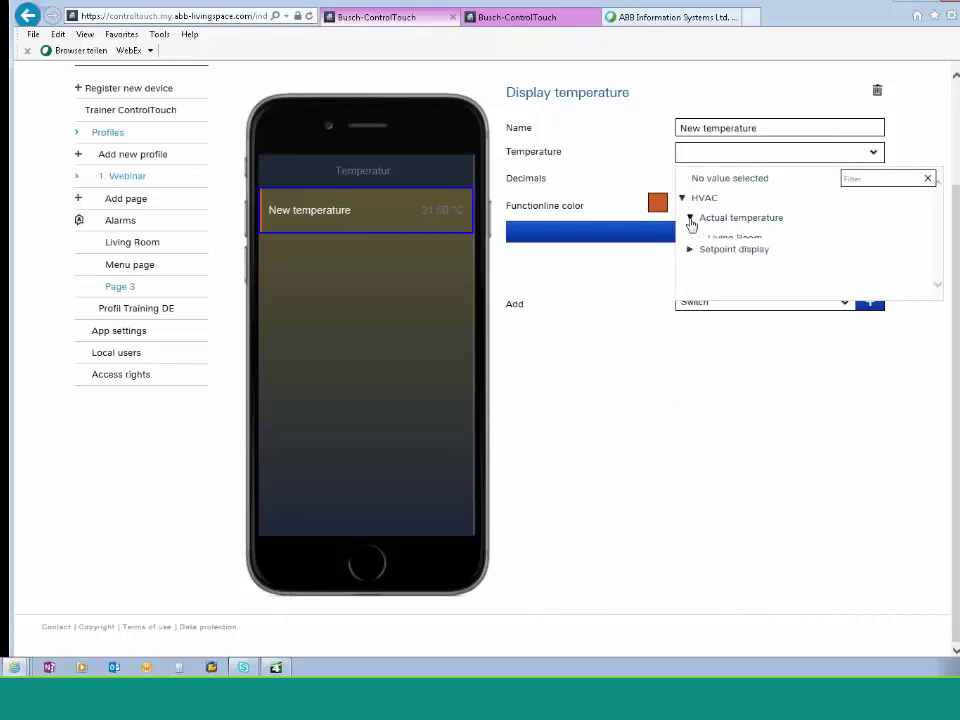
left_click(733, 240)
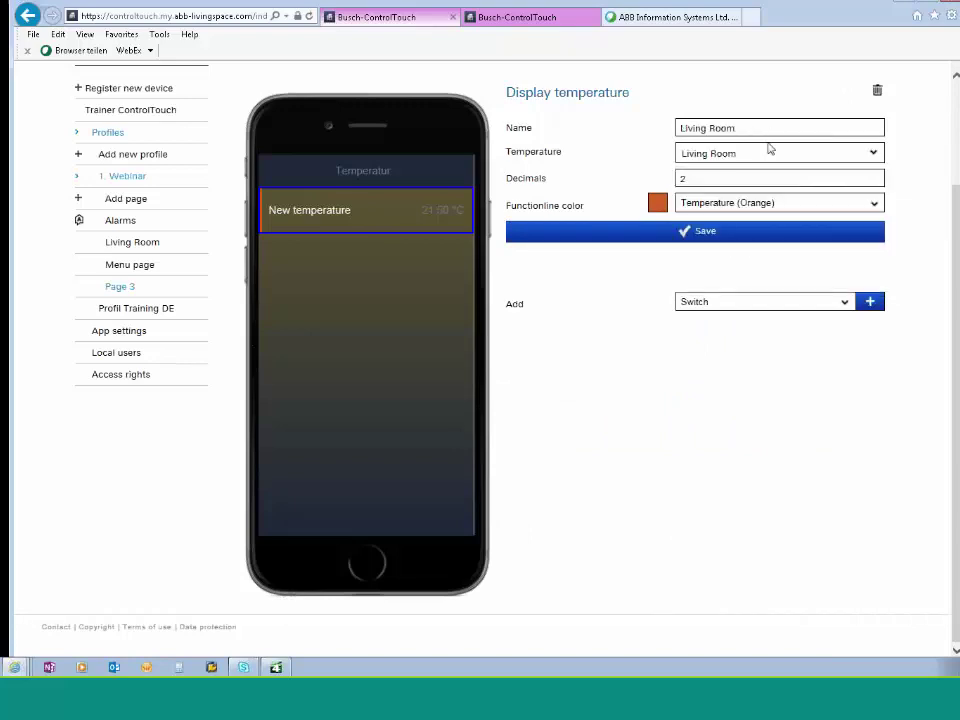
left_click(687, 232)
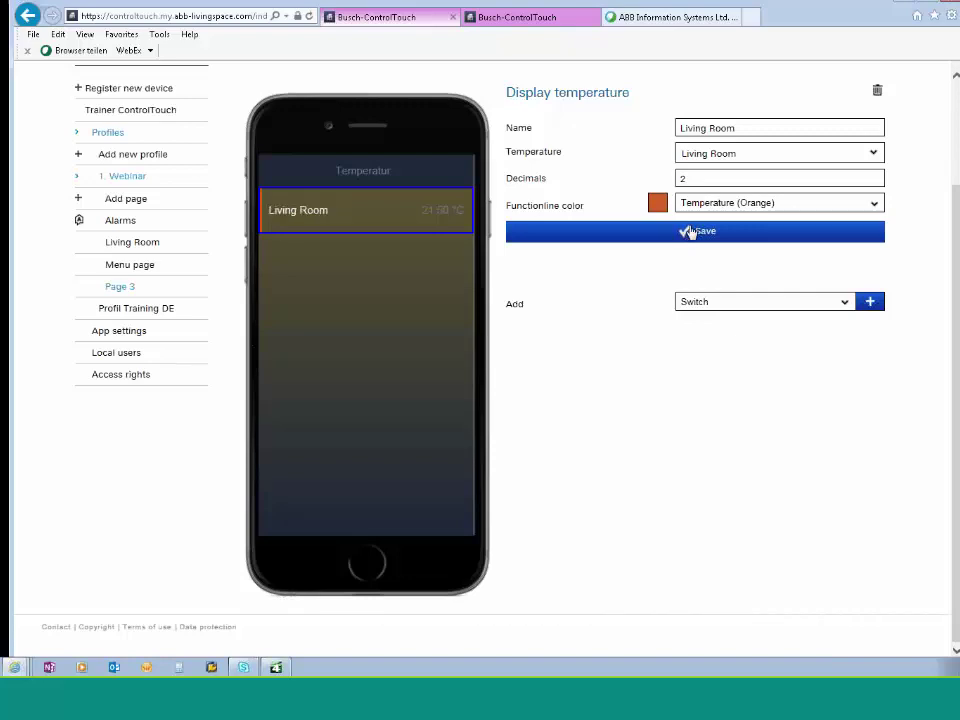
Add an RTC mode selection element below the Living Room temperature display and open its Status GA choices
left_click(843, 304)
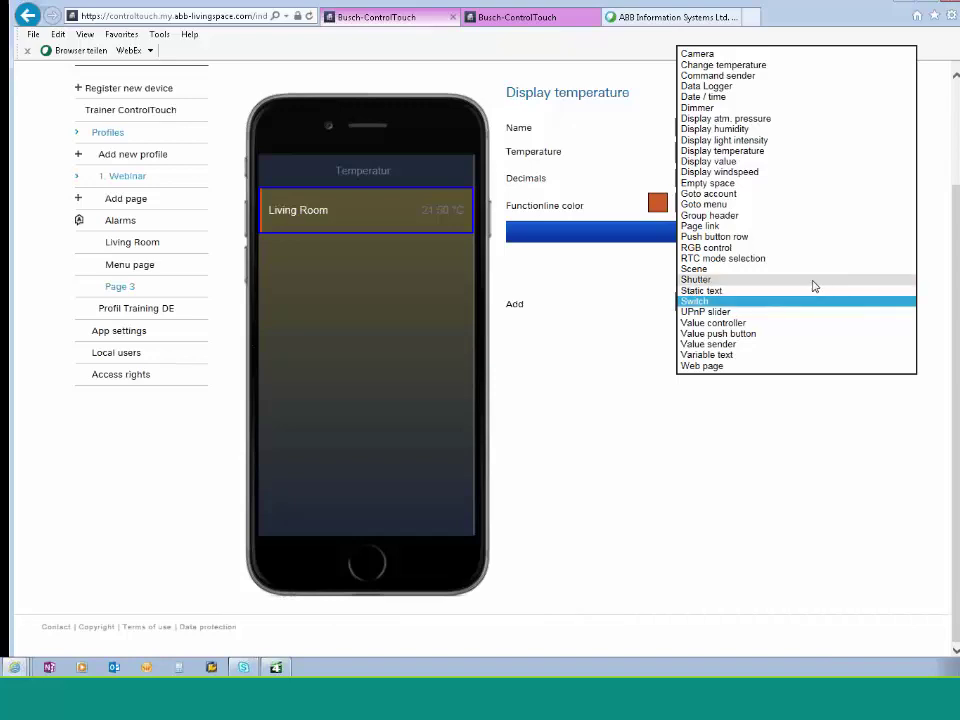
left_click(752, 259)
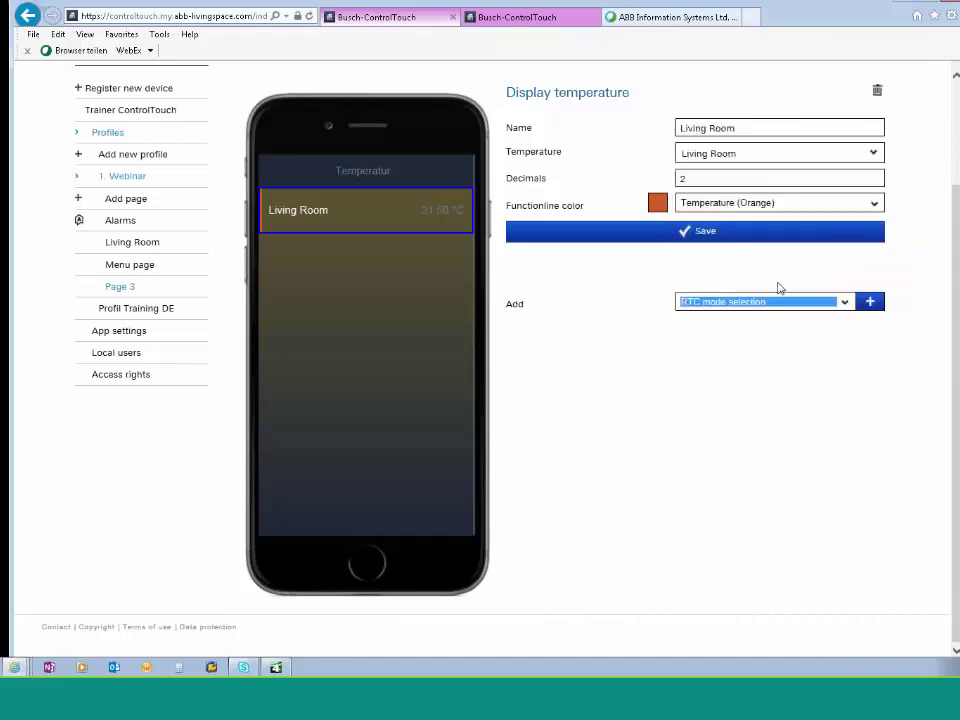
left_click(870, 303)
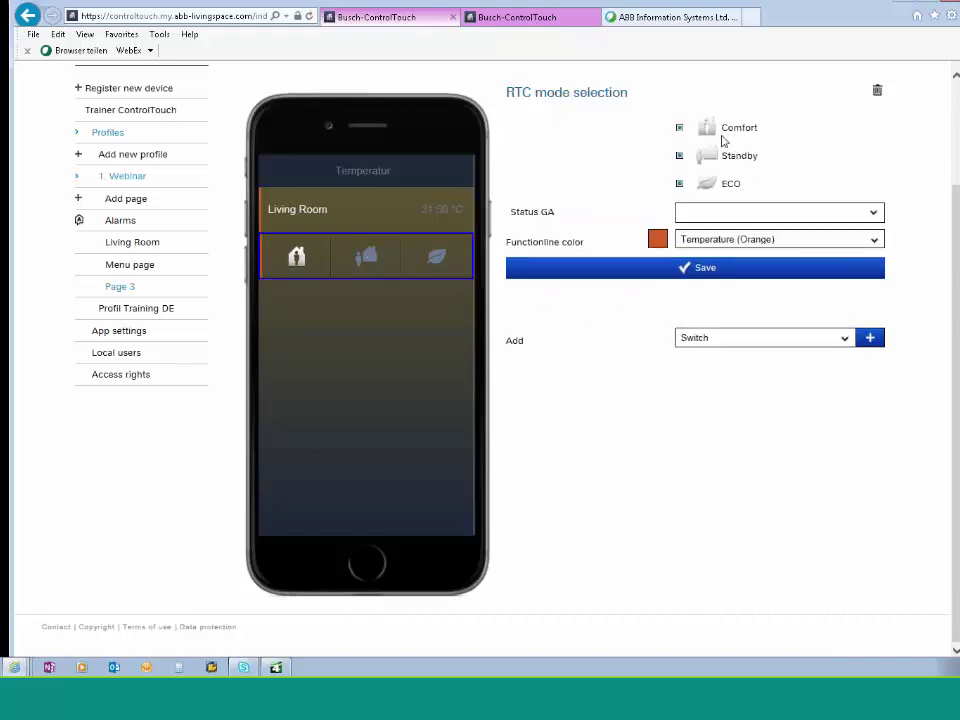
left_click(874, 215)
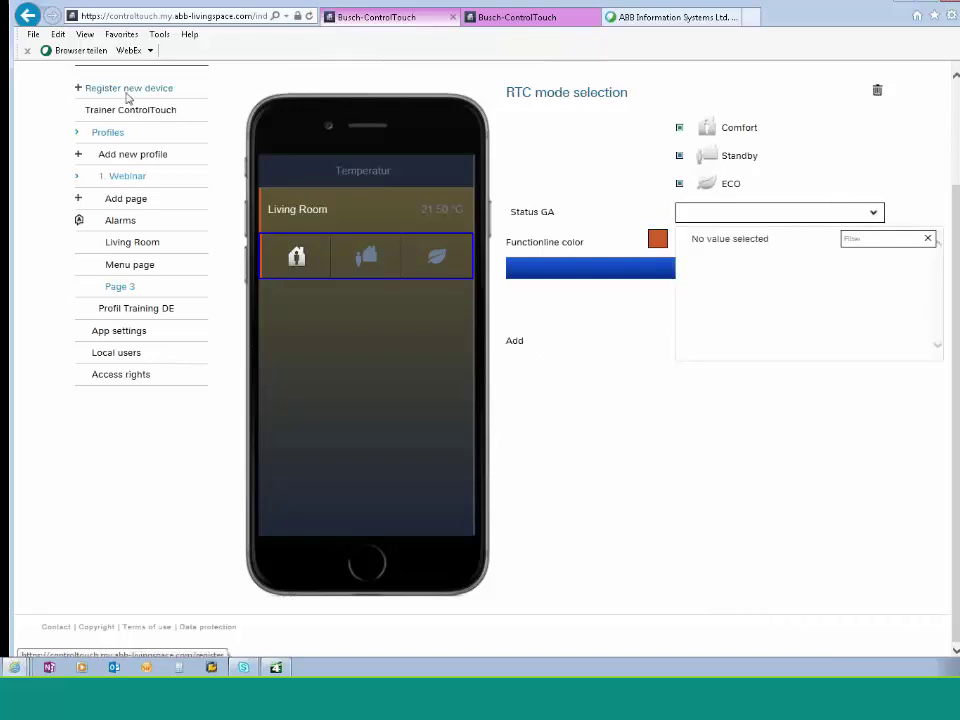
Return to the 1. Webinar project and open its group addresses for editing
scroll(307, 111, "up", 3)
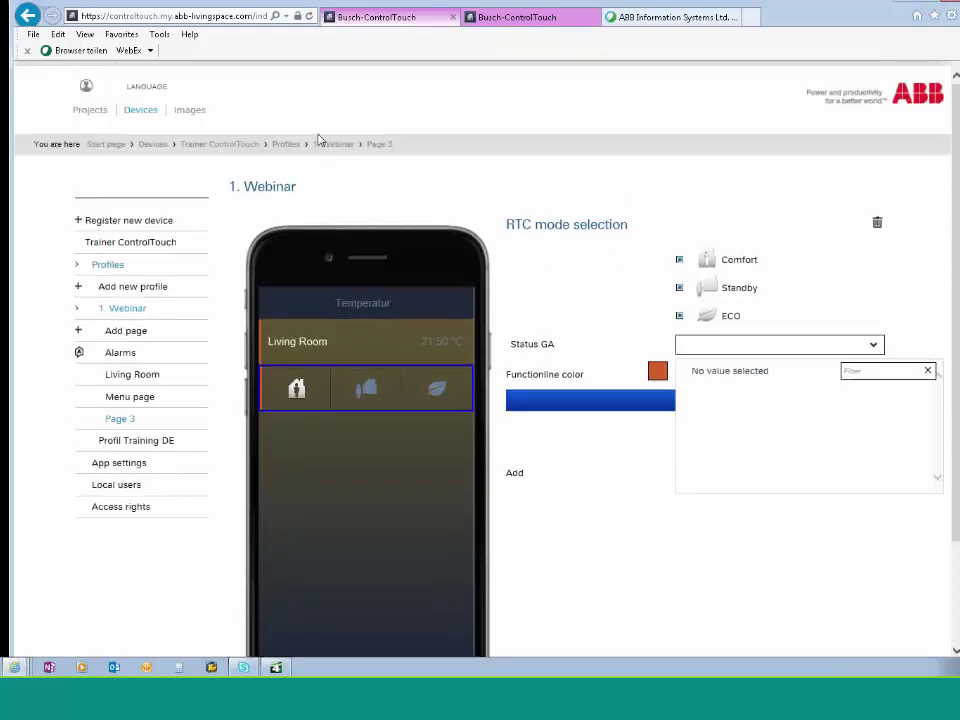
left_click(88, 114)
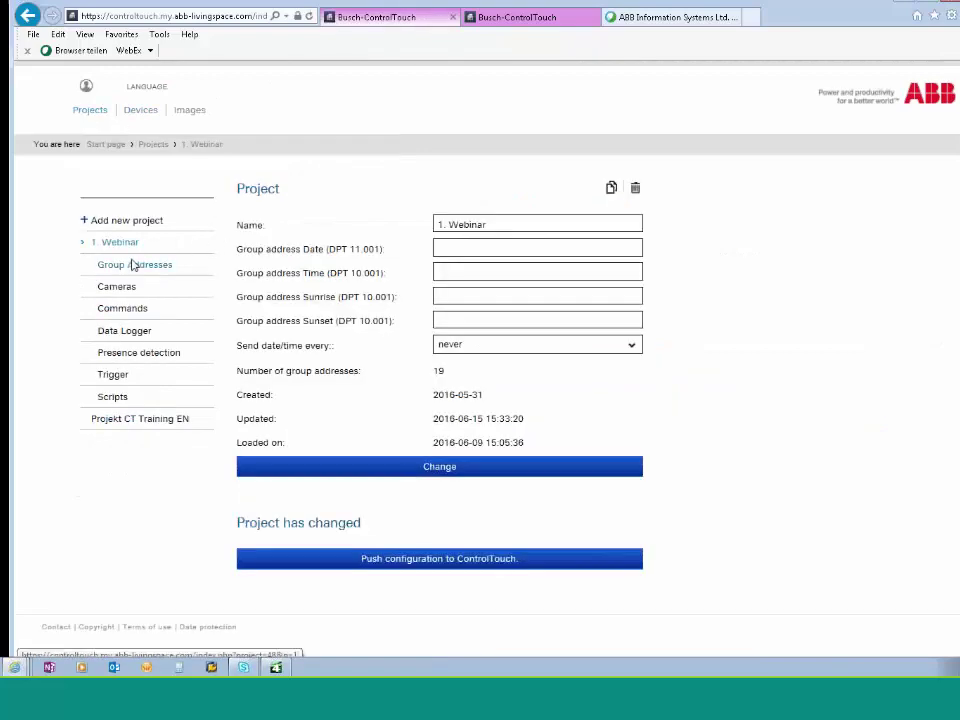
left_click(120, 270)
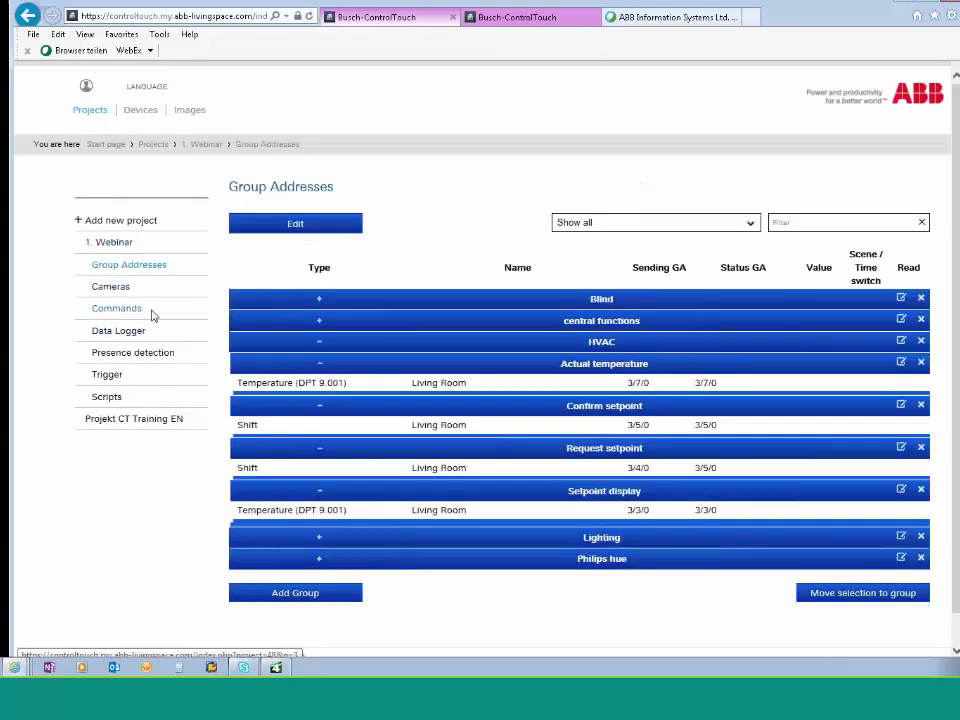
left_click(290, 230)
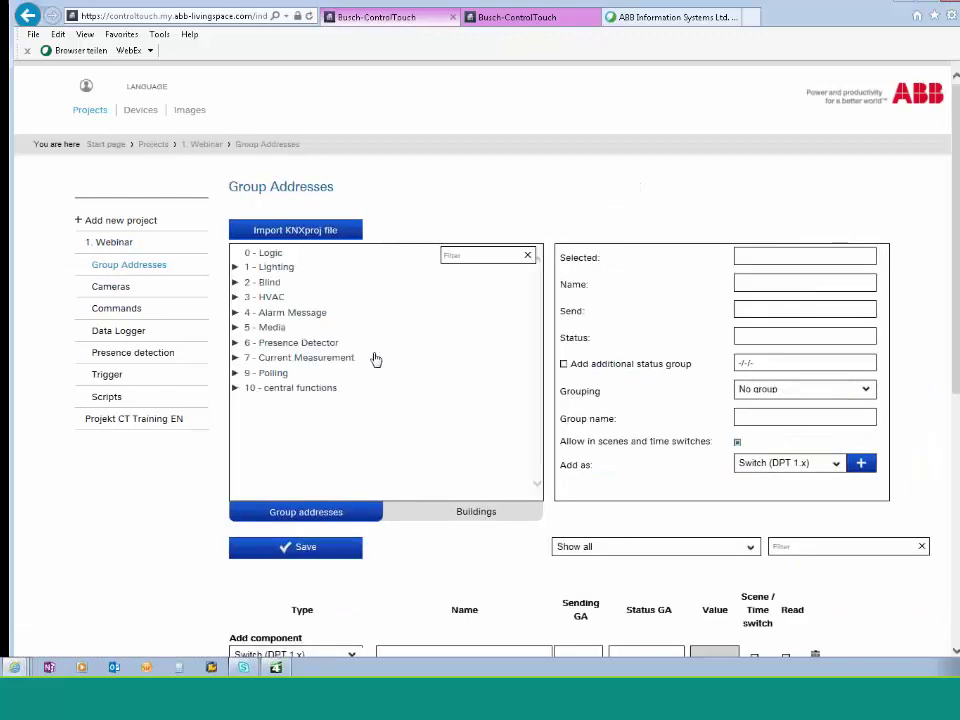
Add 3/0/0 Living Room from RTC: Operating mode under HVAC as an RTC mode component and save the group addresses
left_click(237, 298)
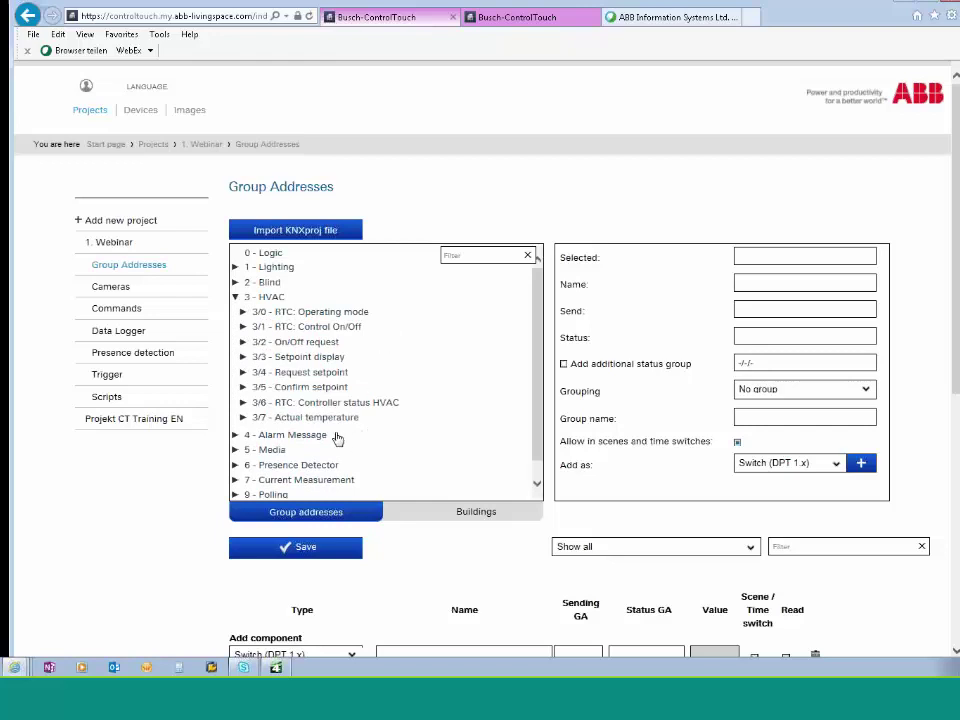
left_click(241, 312)
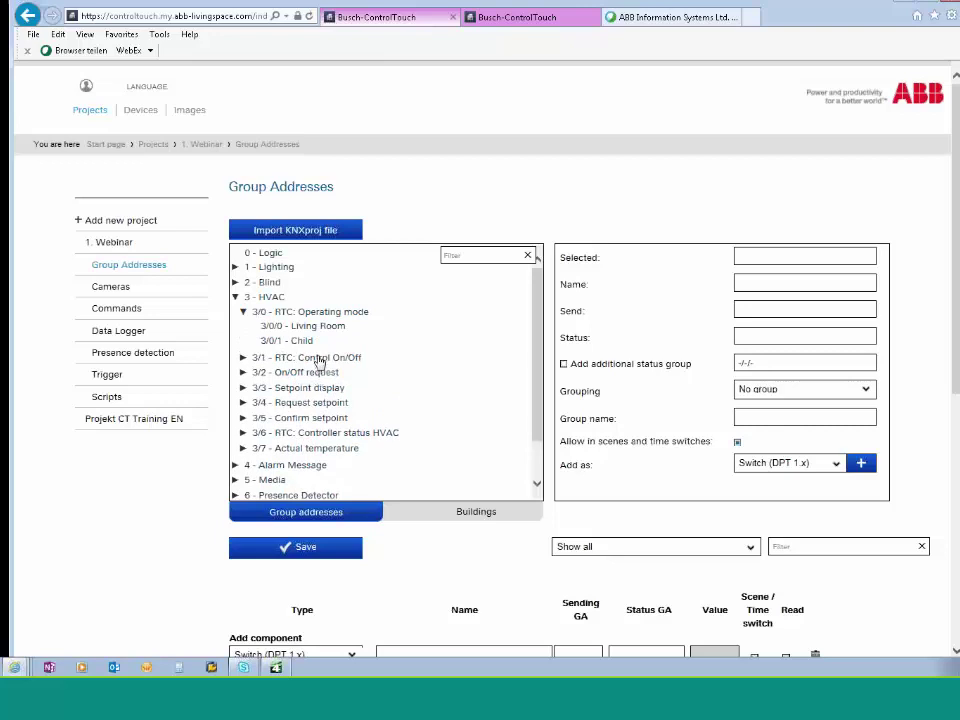
left_click(317, 331)
left_click(830, 463)
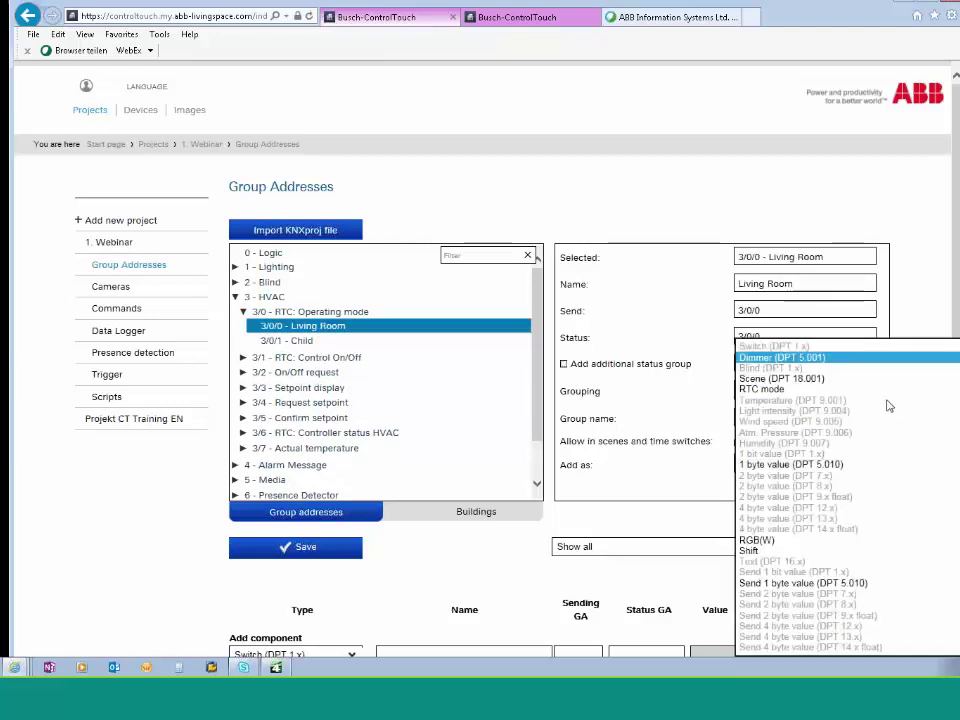
left_click(752, 389)
left_click(862, 465)
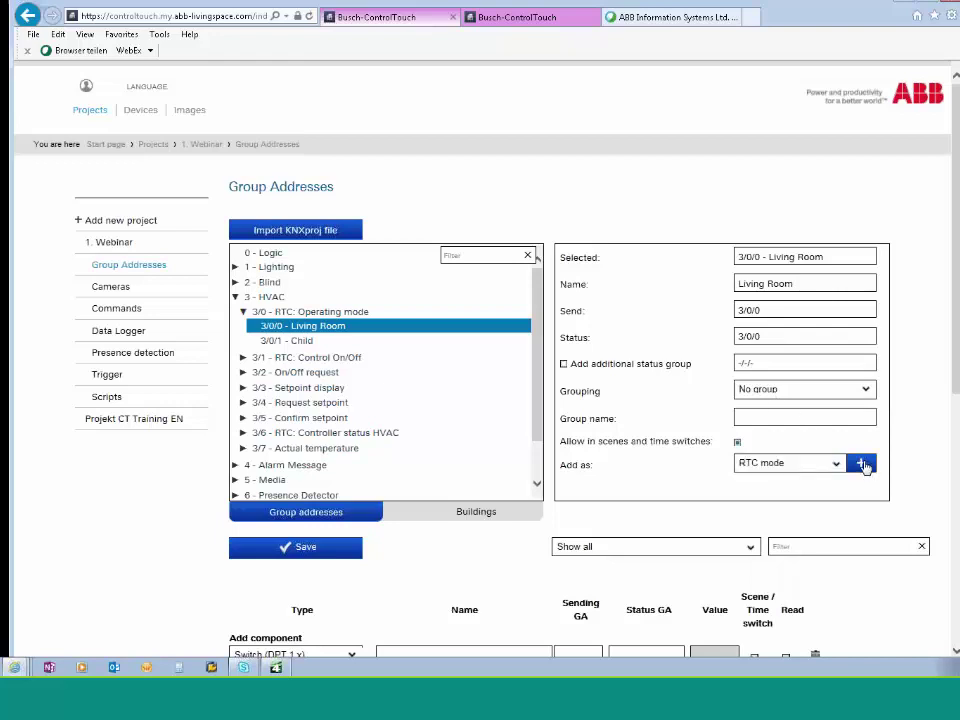
scroll(390, 441, "down", 3)
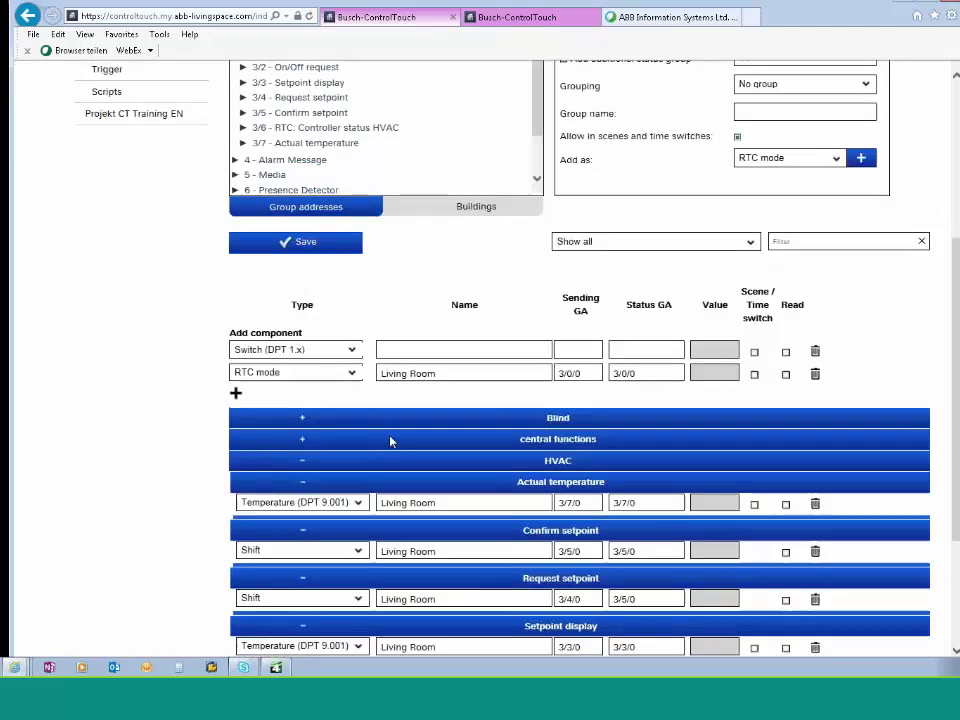
left_click(295, 242)
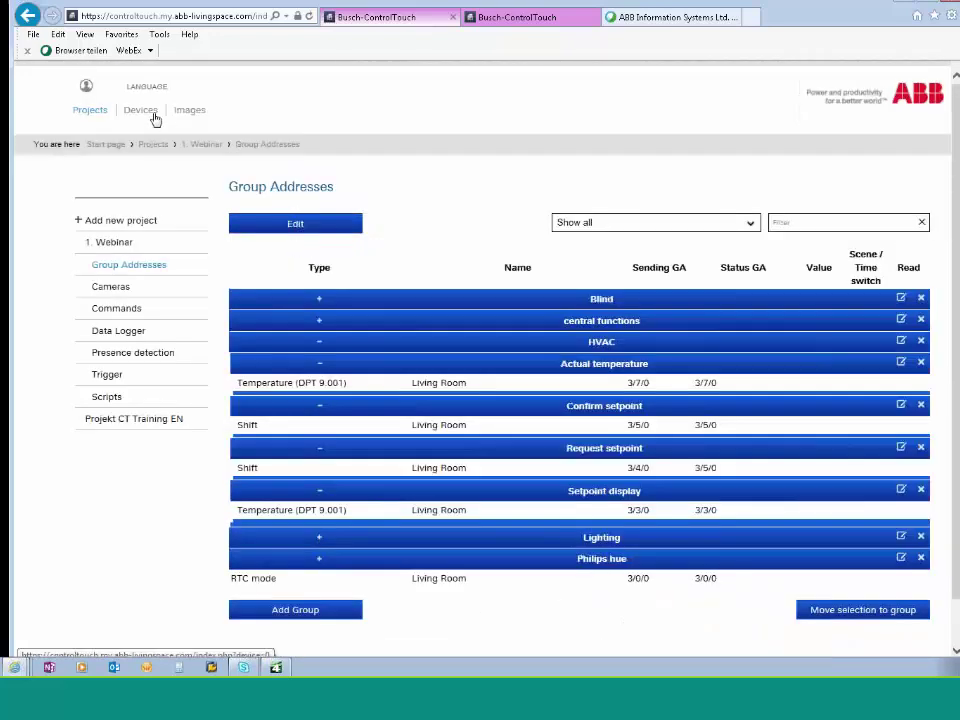
Reopen the Temperatur page in the 1. Webinar profile and assign Living Room as the RTC mode selection element's Status GA
left_click(141, 111)
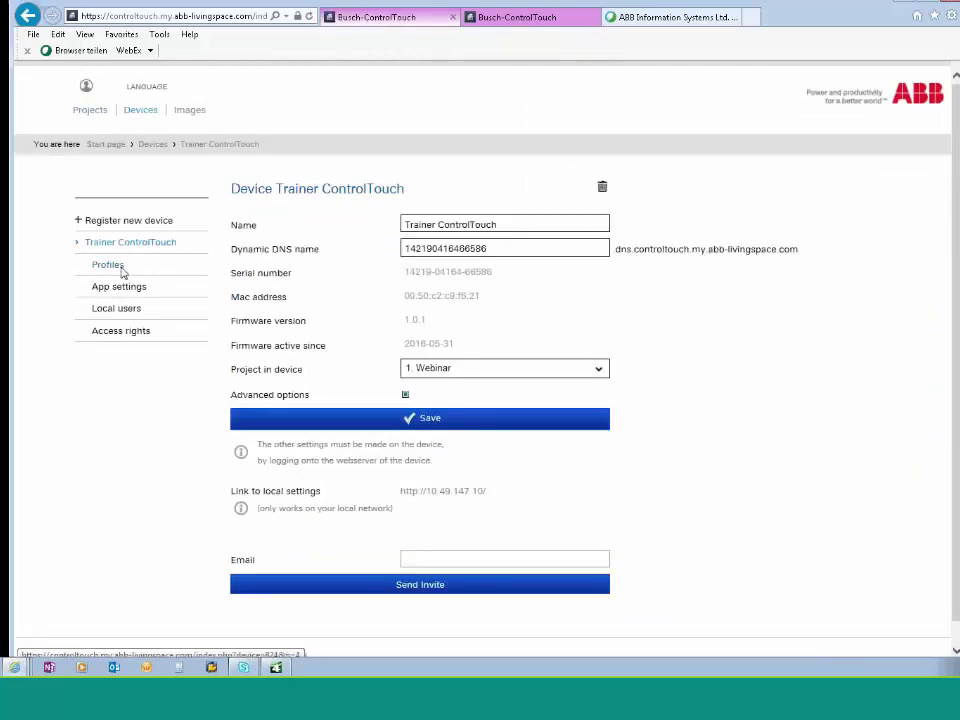
left_click(110, 266)
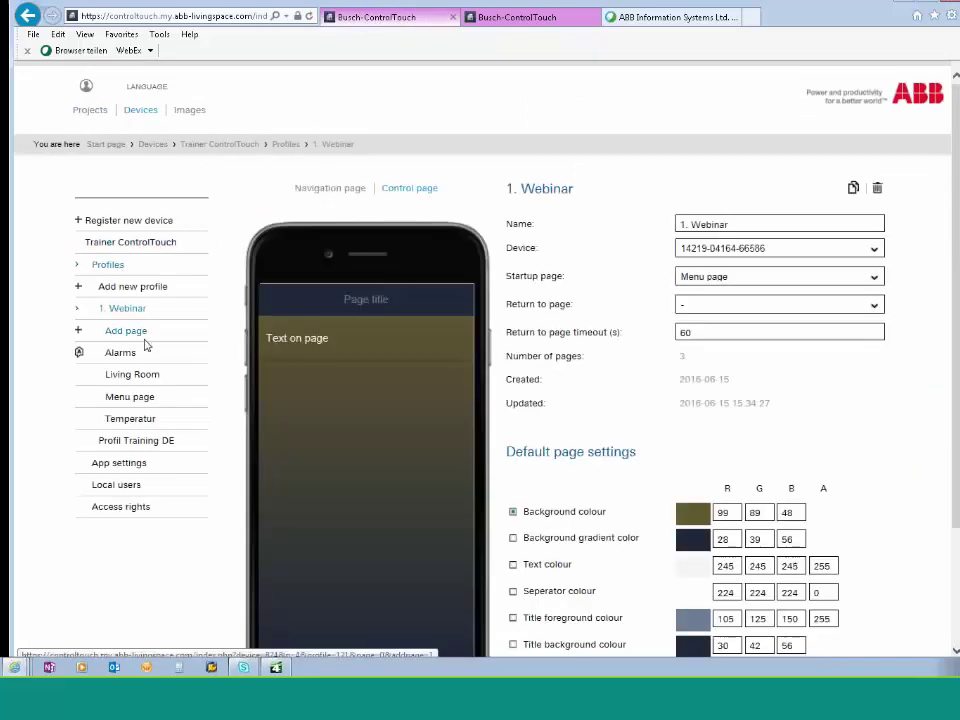
left_click(131, 420)
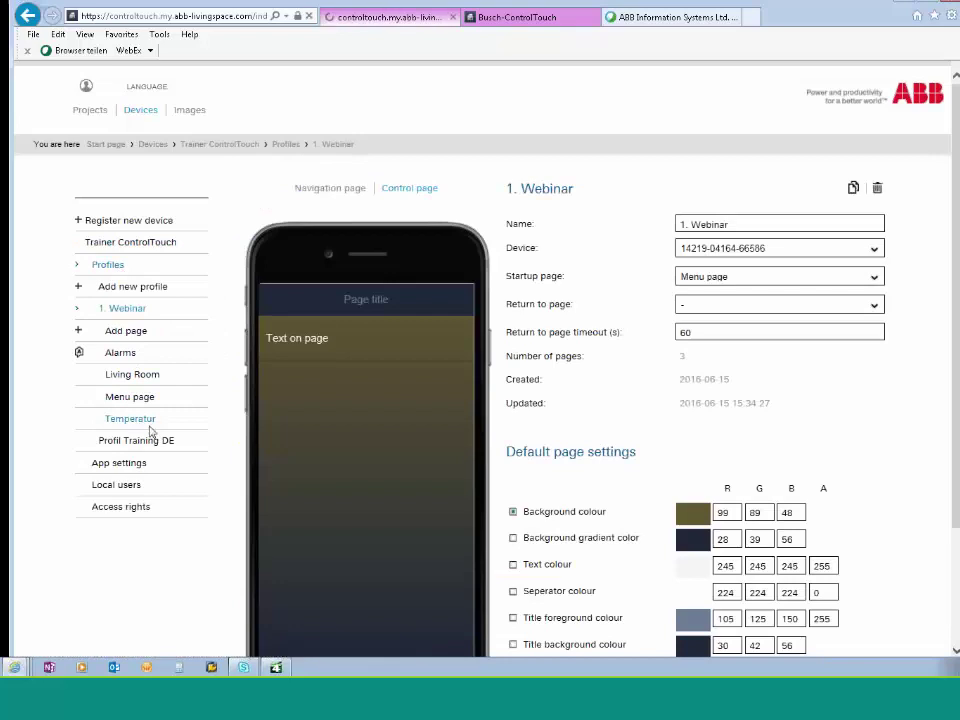
left_click(345, 390)
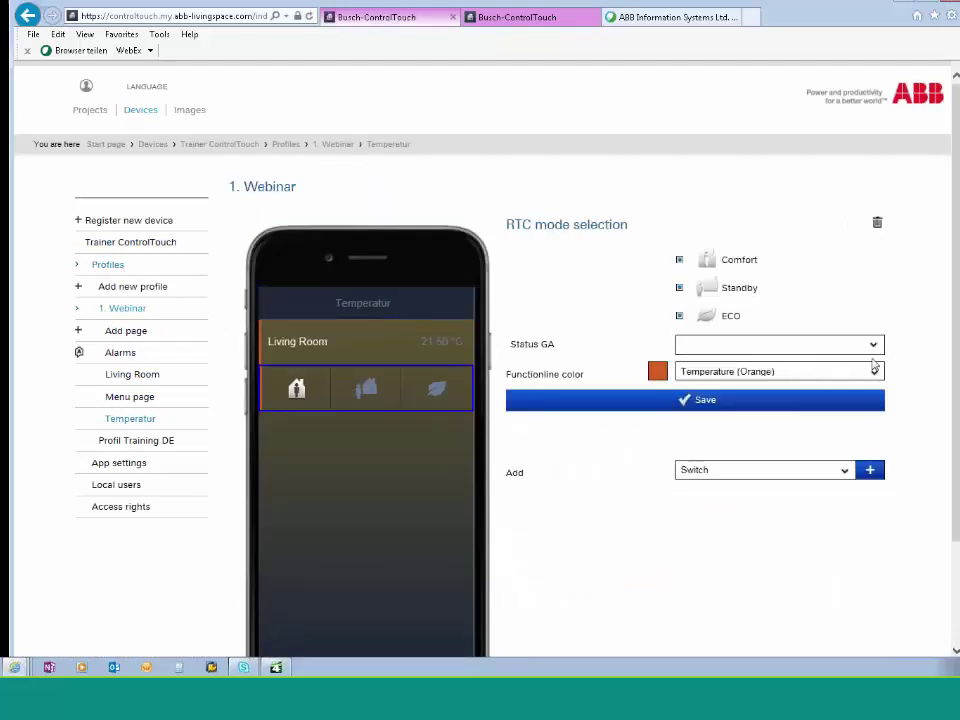
left_click(874, 345)
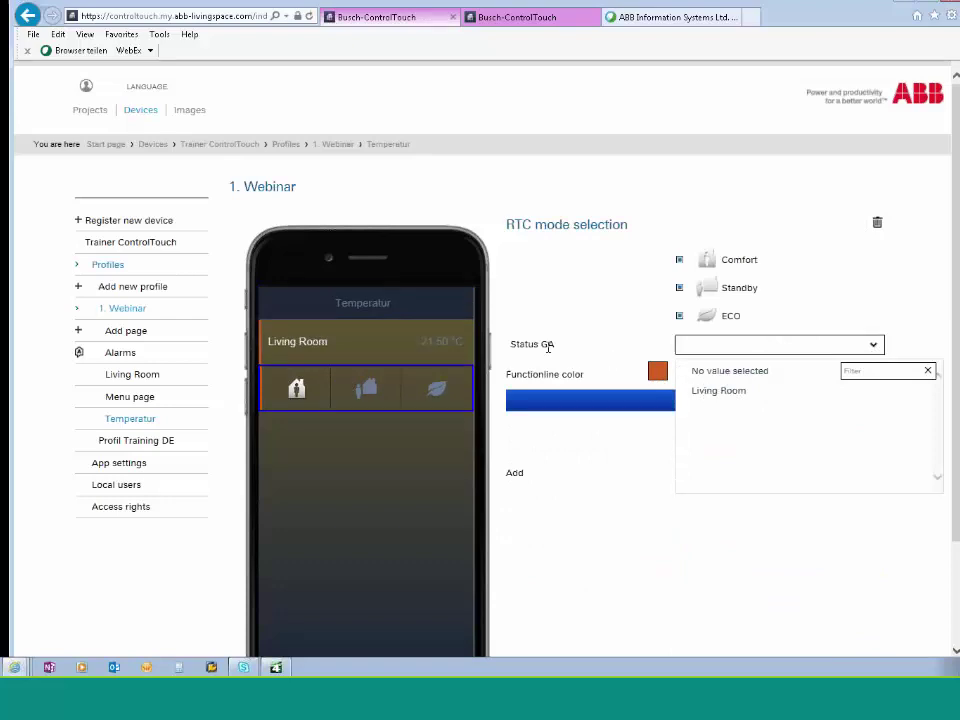
left_click(720, 393)
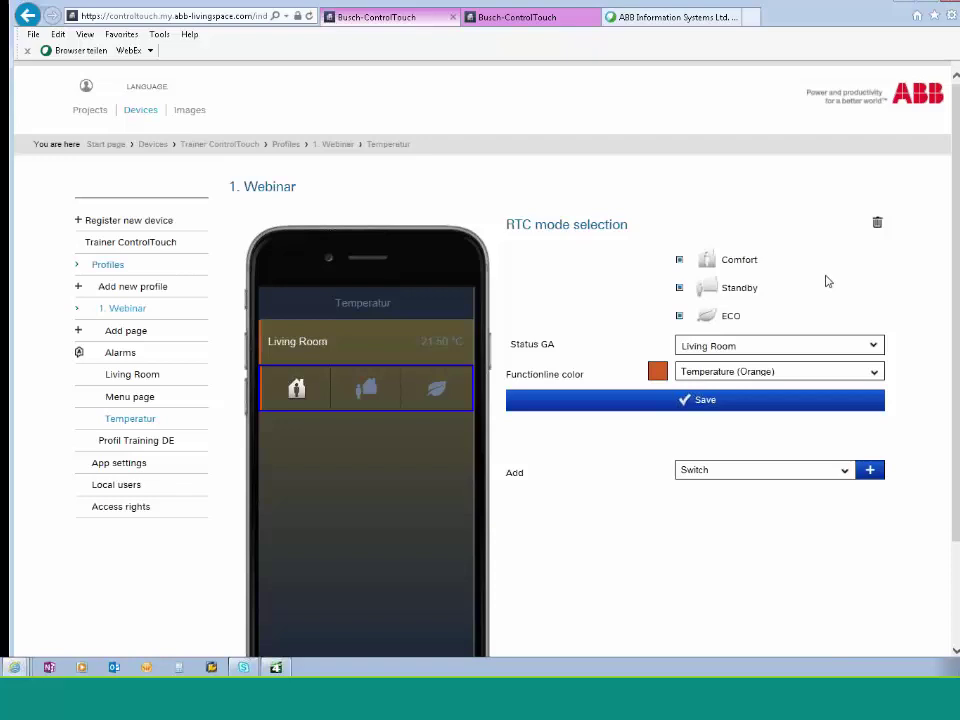
Add a Change temperature element below the RTC mode selection and select it for configuration
scroll(821, 388, "down", 1)
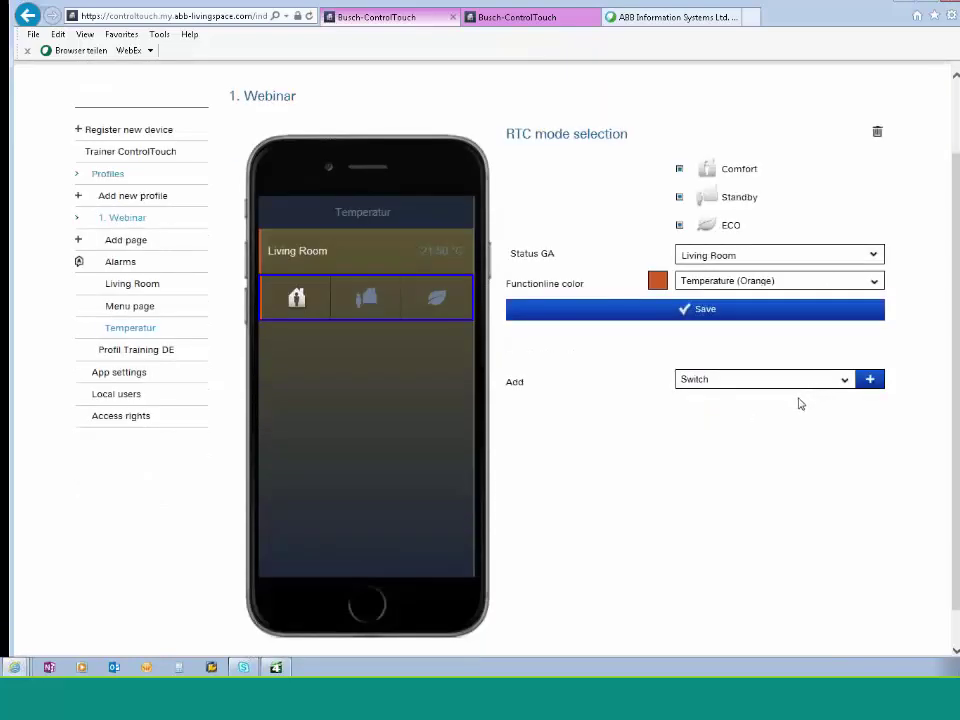
left_click(843, 380)
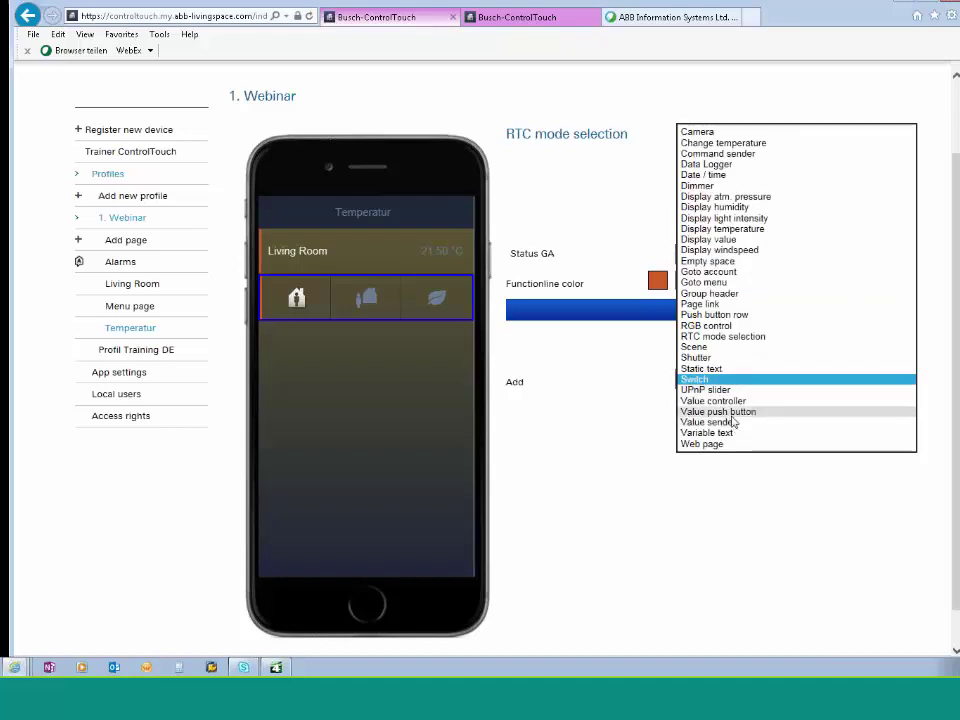
left_click(700, 143)
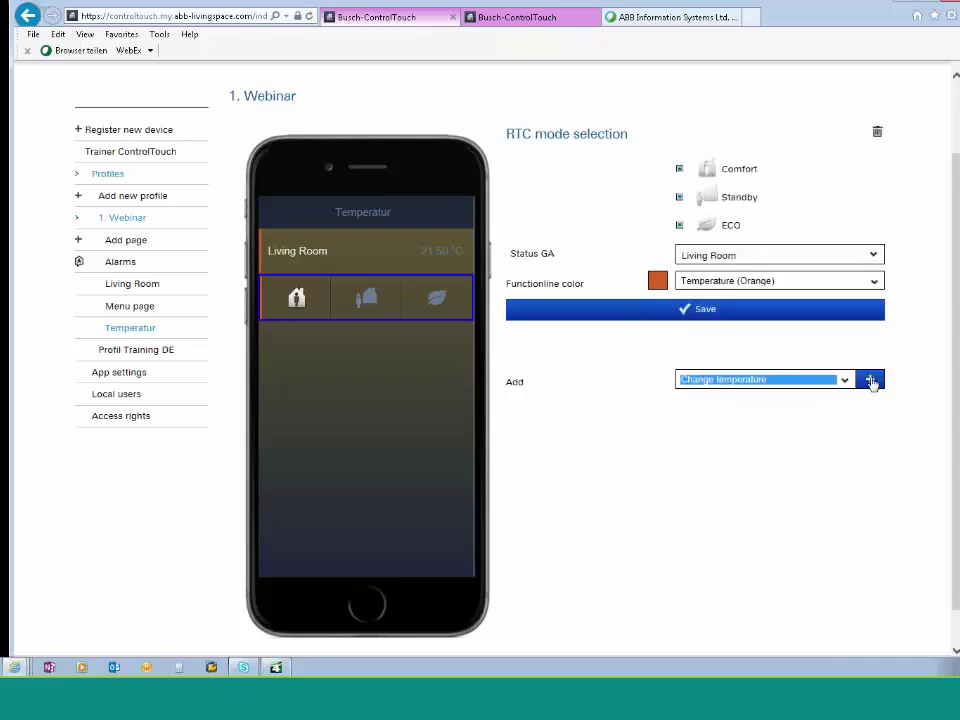
left_click(870, 381)
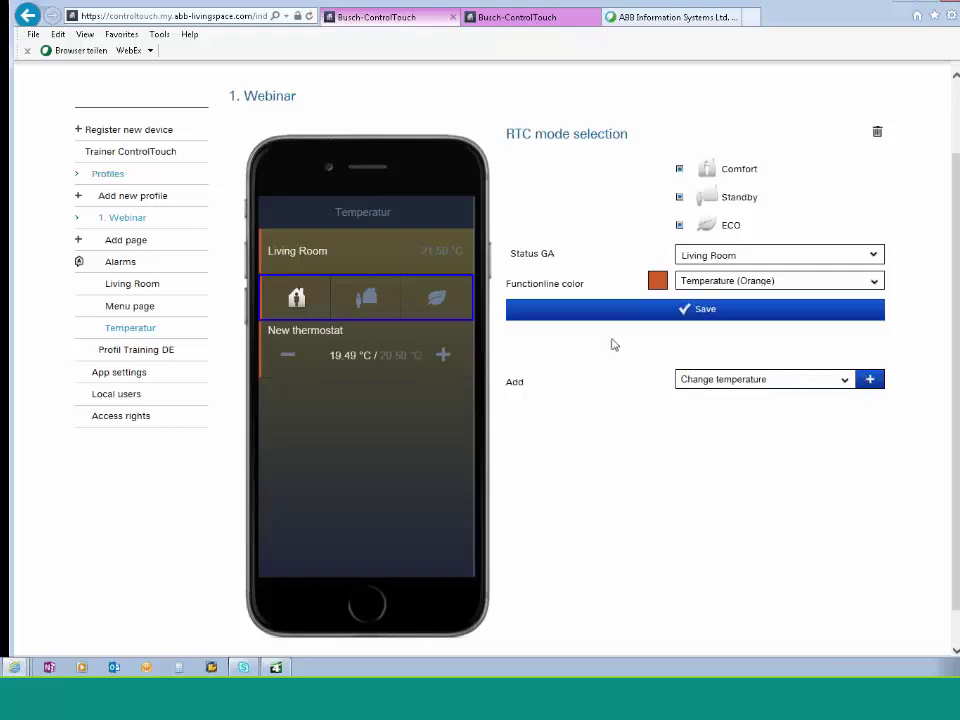
left_click(385, 352)
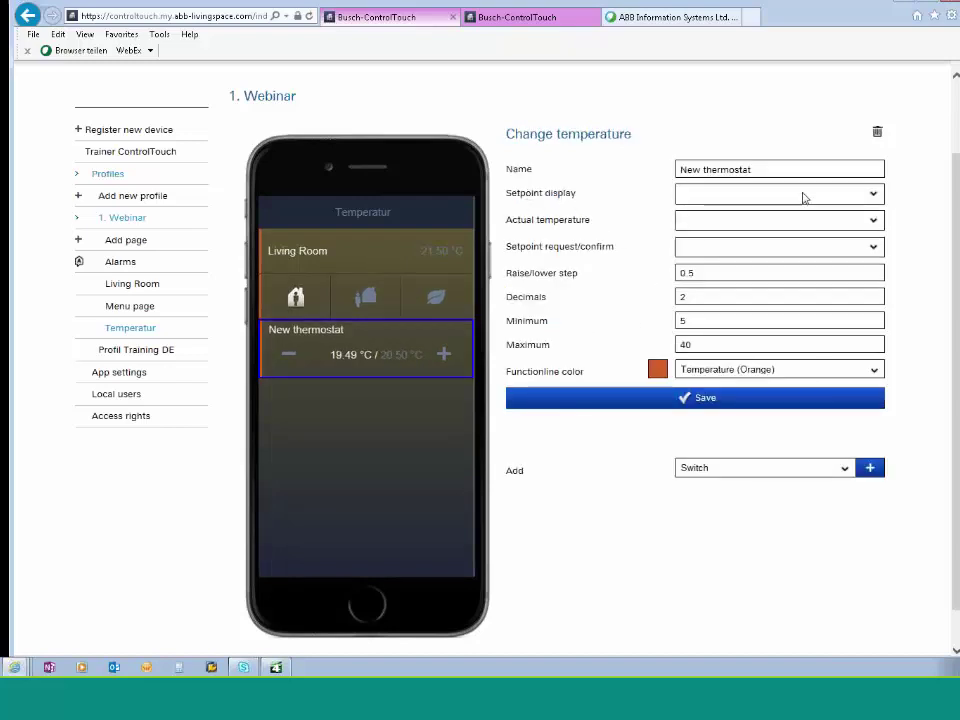
Assign Living Room from Setpoint display under HVAC as the thermostat element's setpoint display
left_click(873, 194)
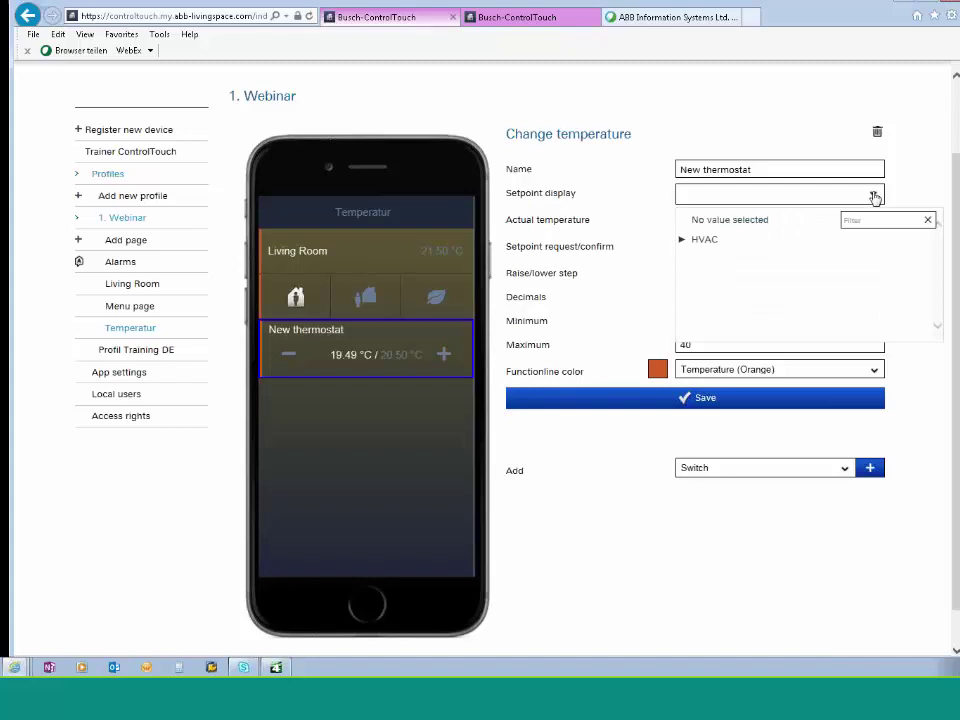
left_click(682, 240)
left_click(689, 280)
left_click(733, 300)
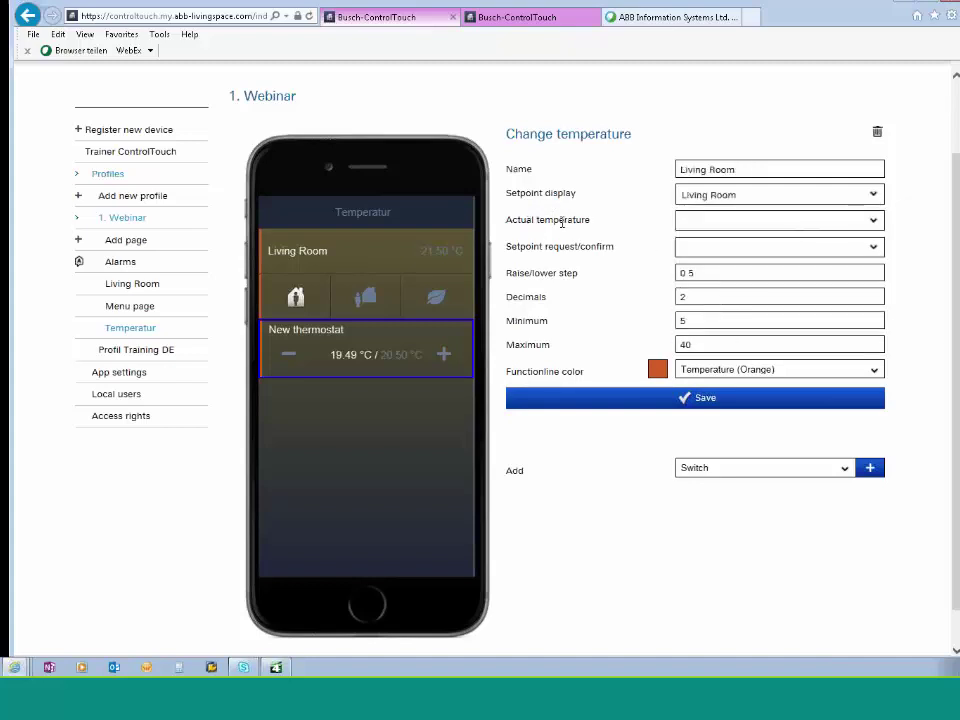
Assign Living Room from Actual temperature under HVAC as the thermostat element's actual temperature
left_click(873, 220)
left_click(682, 266)
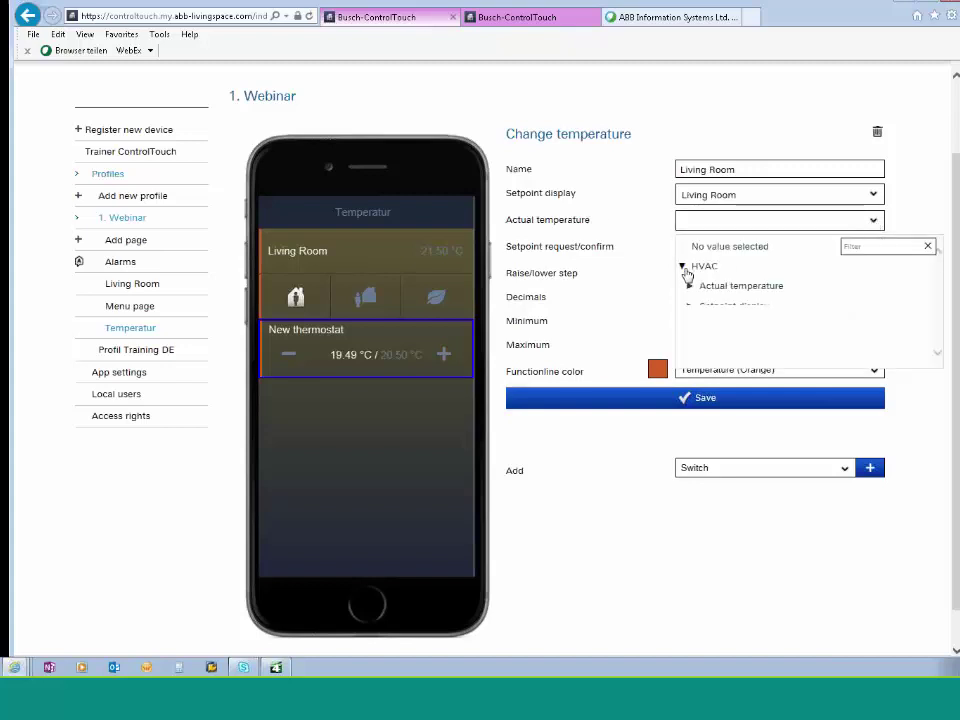
left_click(689, 308)
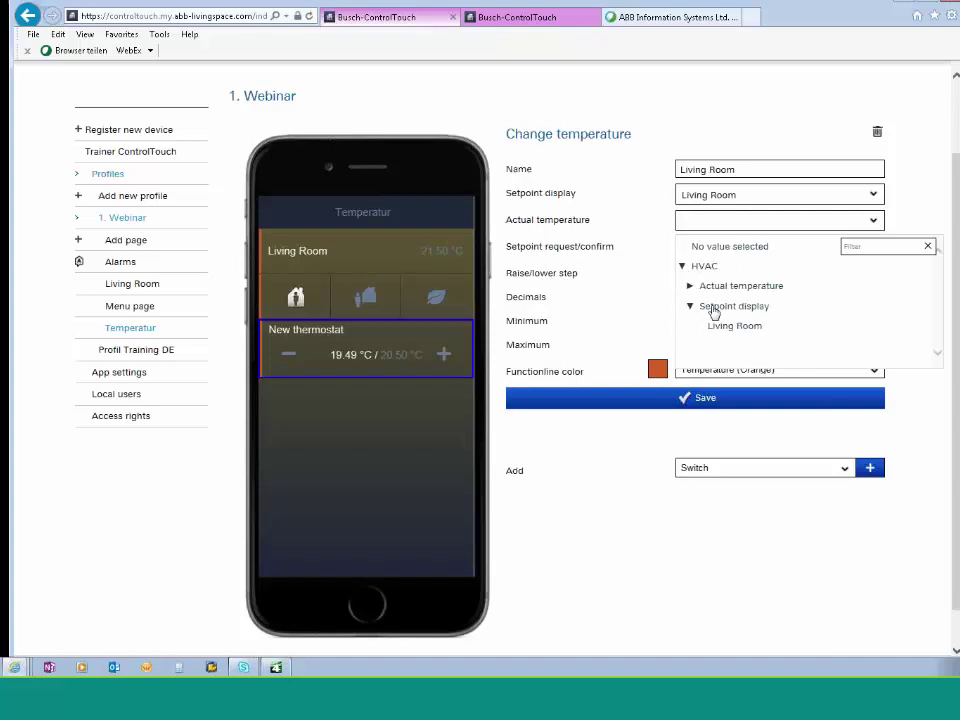
left_click(689, 289)
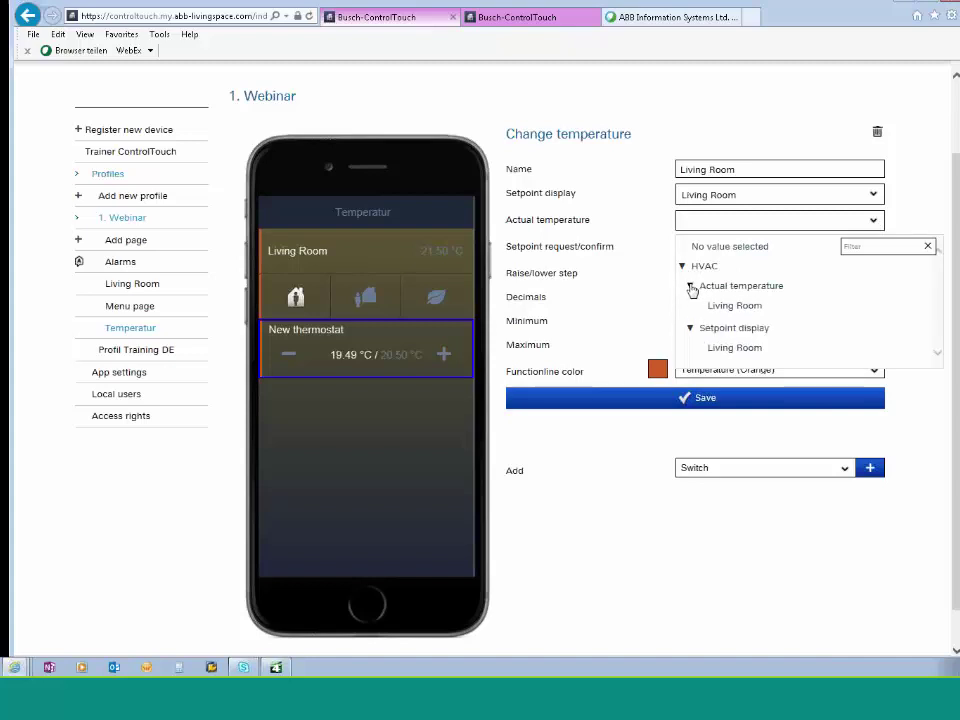
left_click(720, 304)
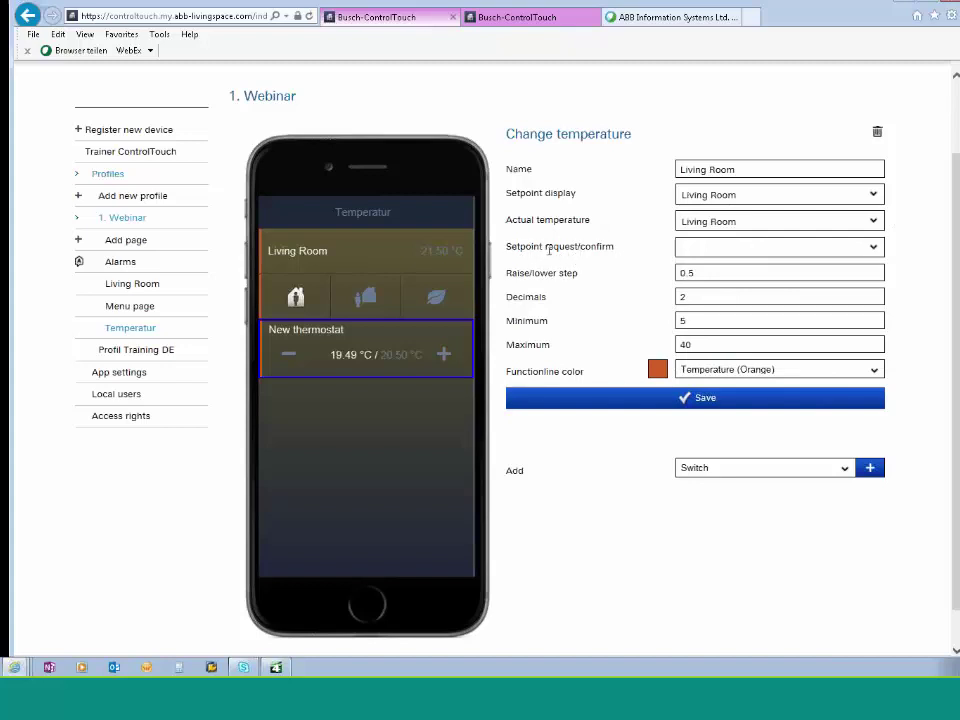
Assign Living Room from Request setpoint under HVAC as the thermostat's setpoint request/confirm and save the element
left_click(876, 247)
left_click(681, 274)
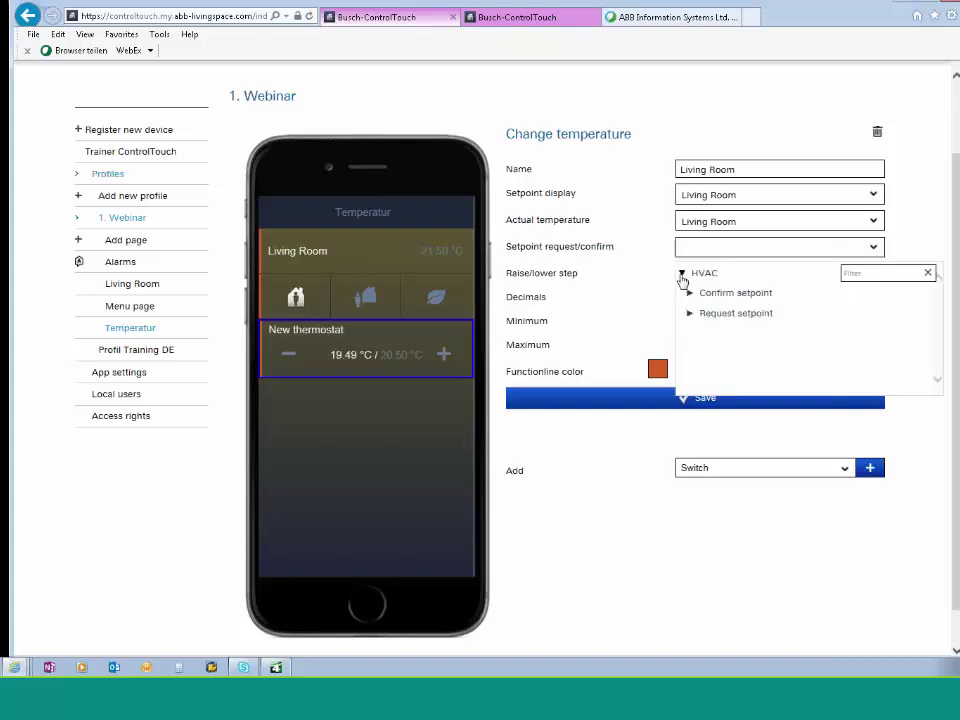
left_click(690, 314)
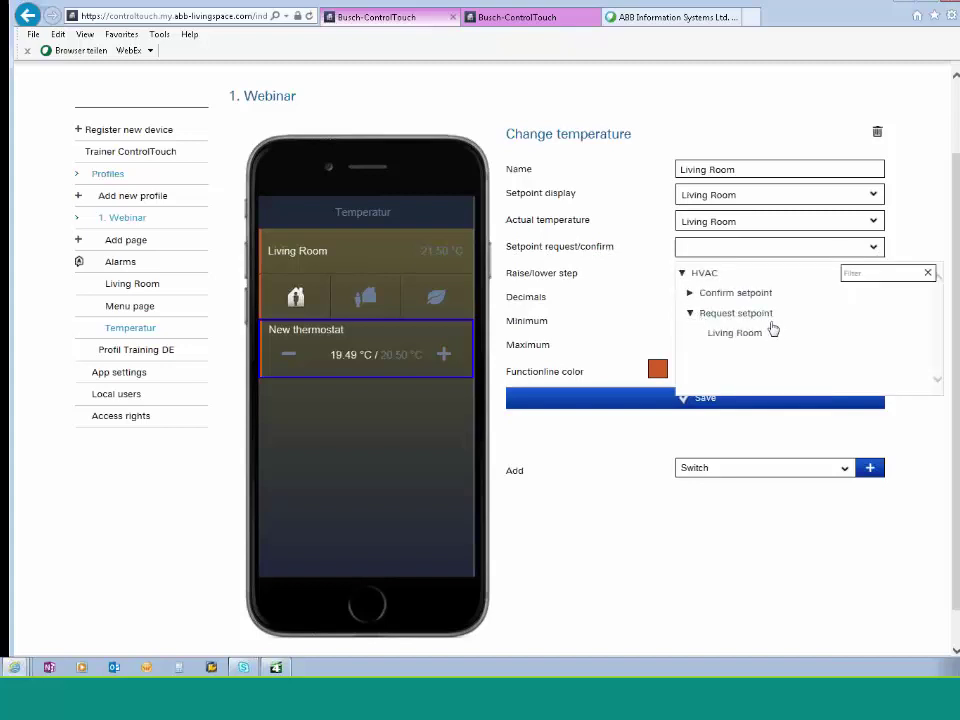
left_click(738, 334)
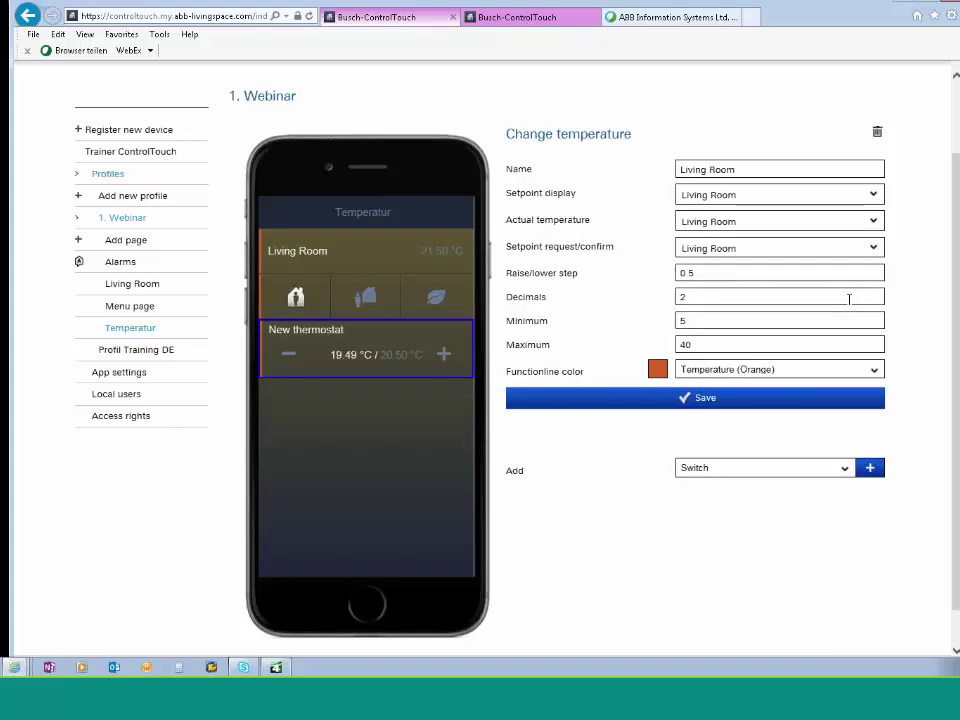
left_click(695, 399)
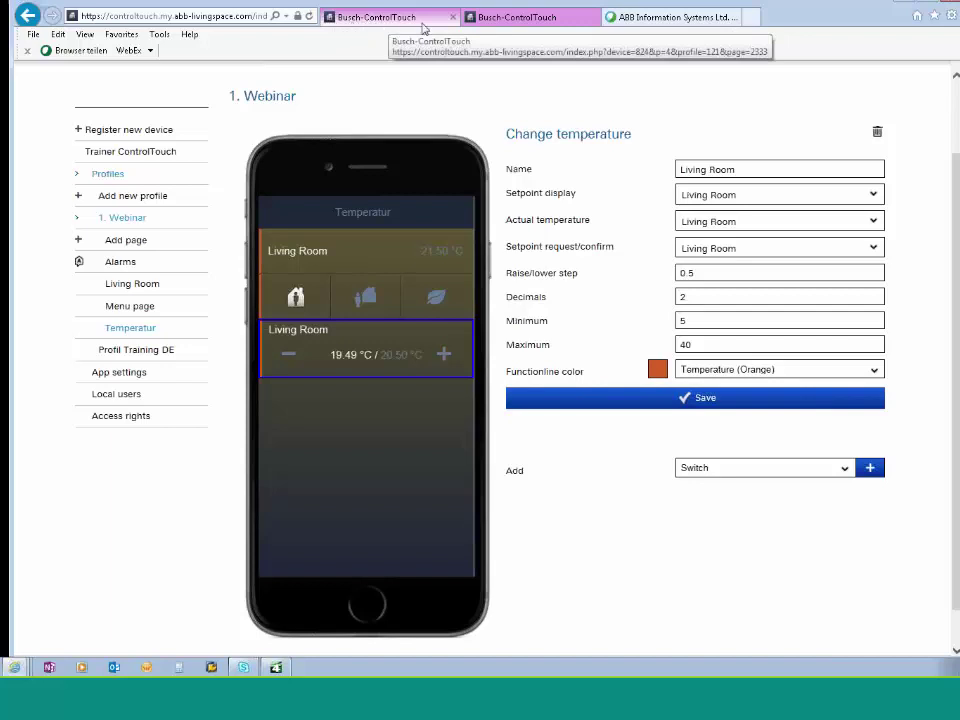
Review the device's local status page down to its KNX, uPnP and Hue sections, and return to the Temperatur page
left_click(510, 22)
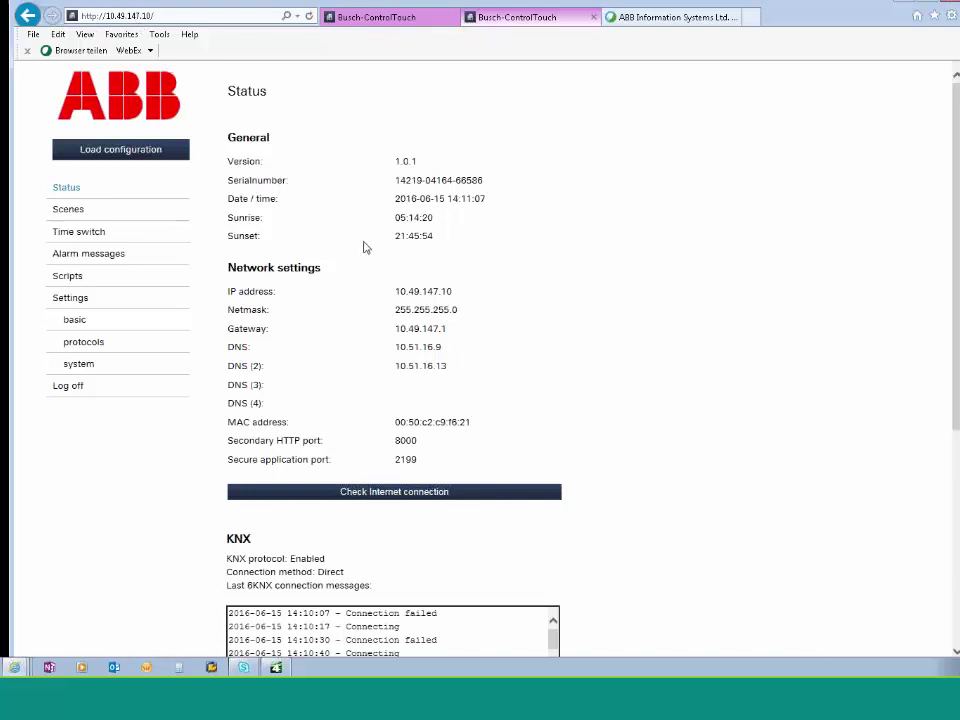
scroll(356, 222, "down", 5)
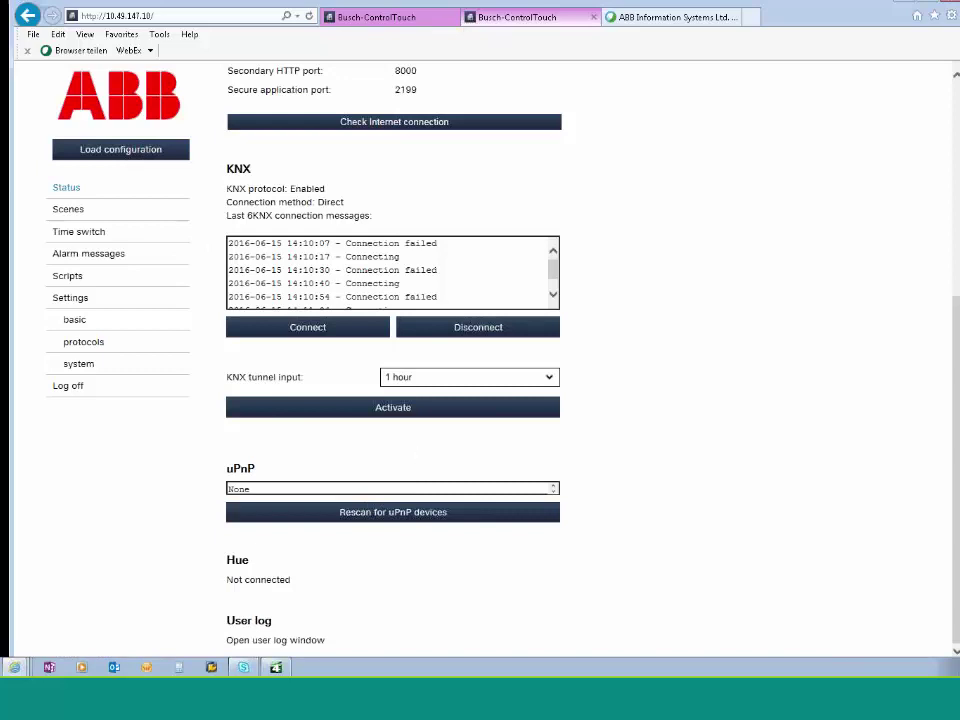
left_click(376, 20)
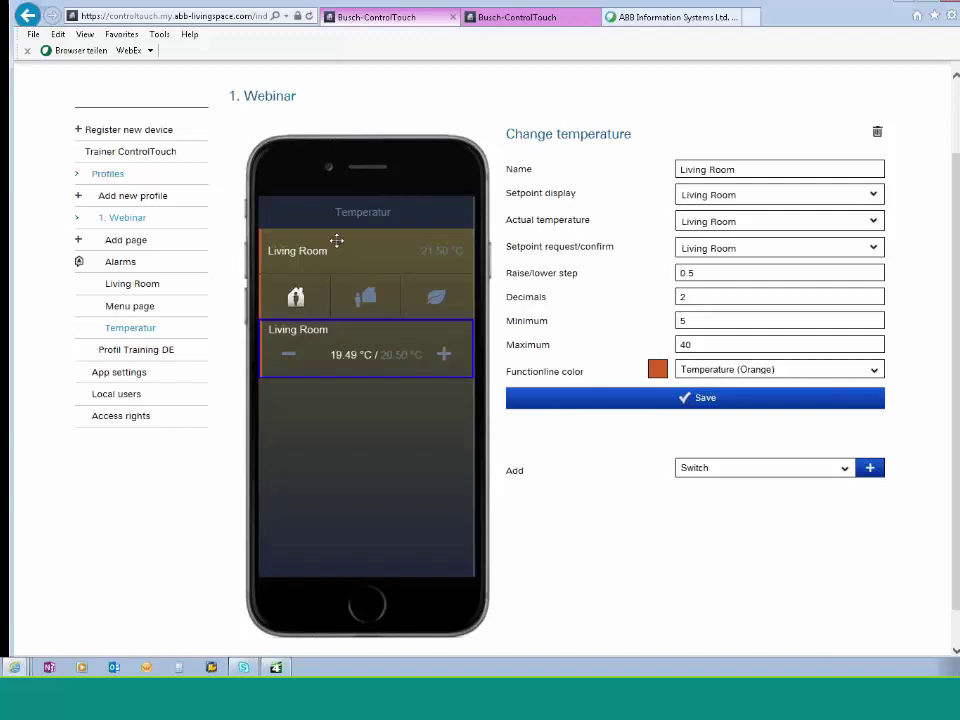
Add a new page to the 1. Webinar profile and enter SONOS as its name
left_click(126, 242)
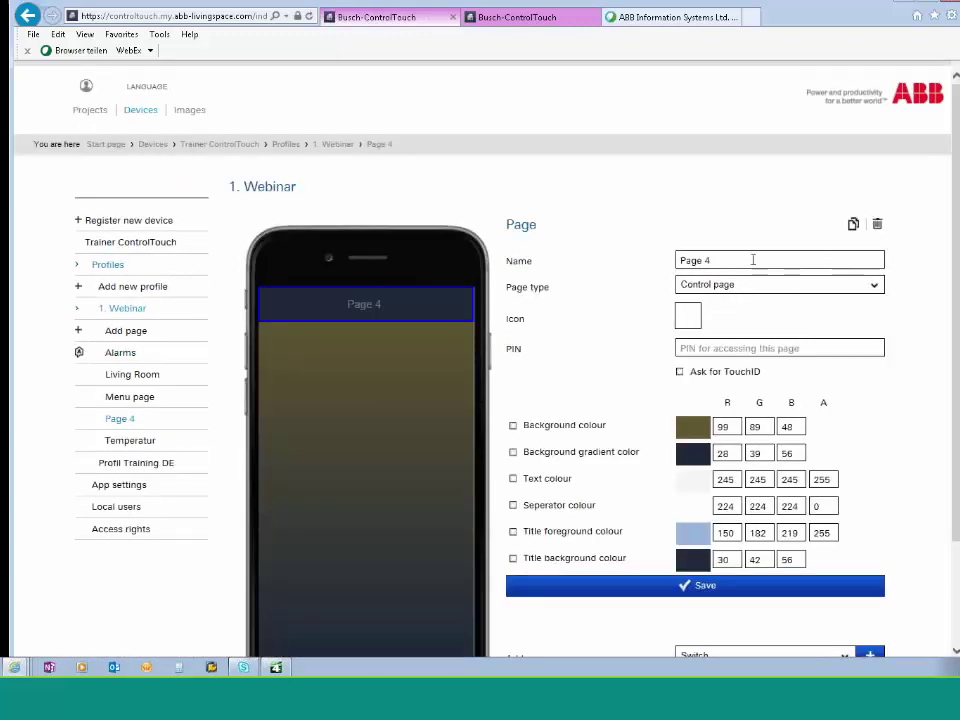
left_click_drag(754, 259, 606, 259)
type("SONOS")
left_click(639, 231)
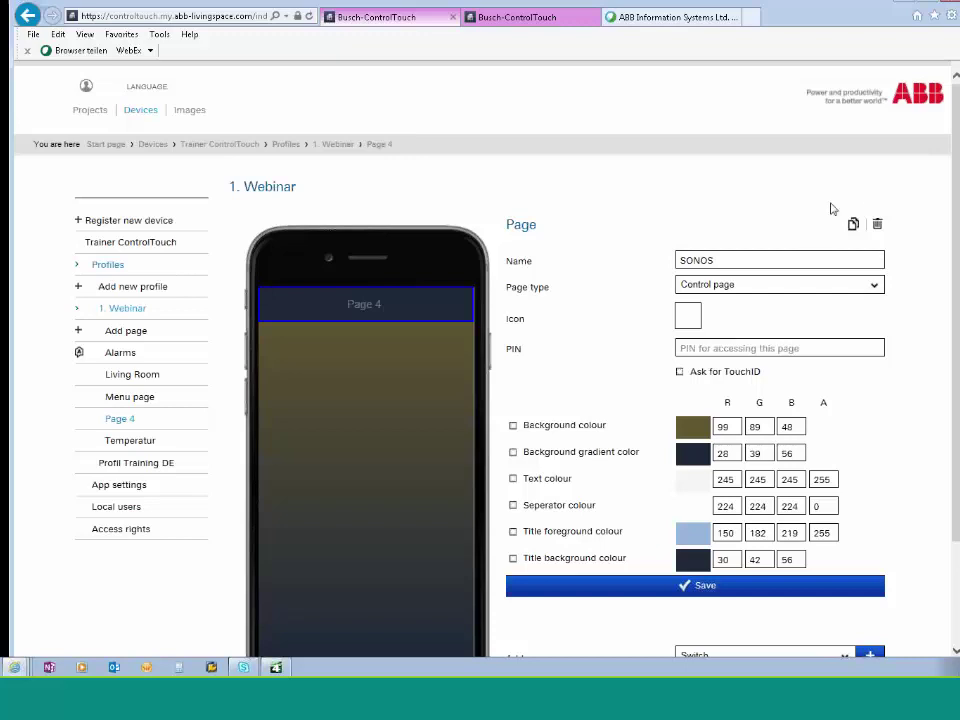
Set the page's icon to the SONOS graphic from Meine Grafiken and save the page
left_click(689, 320)
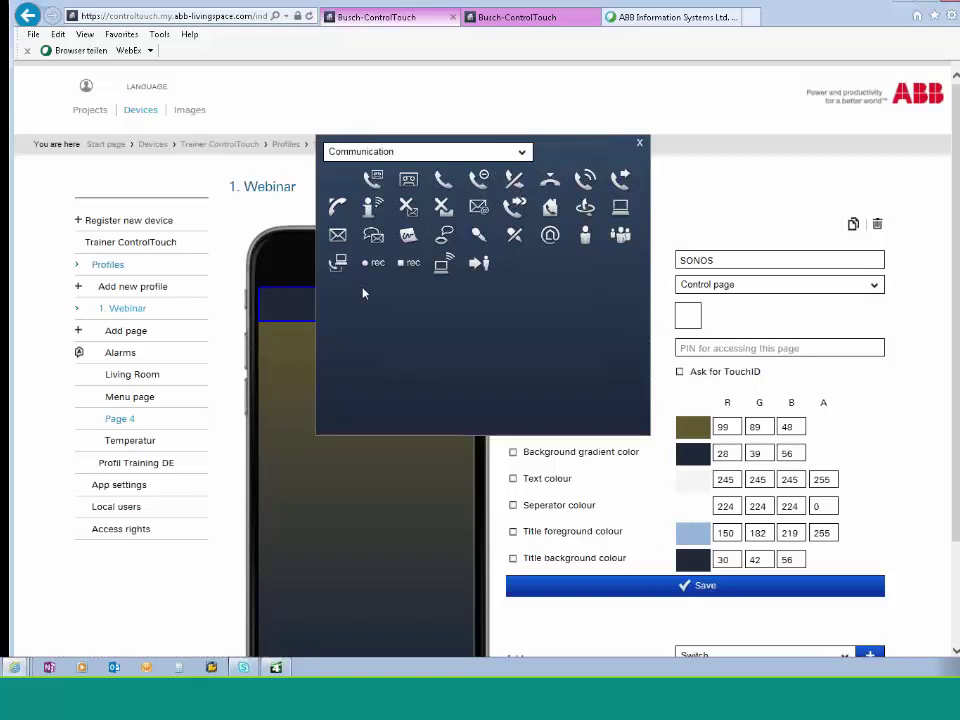
left_click(522, 154)
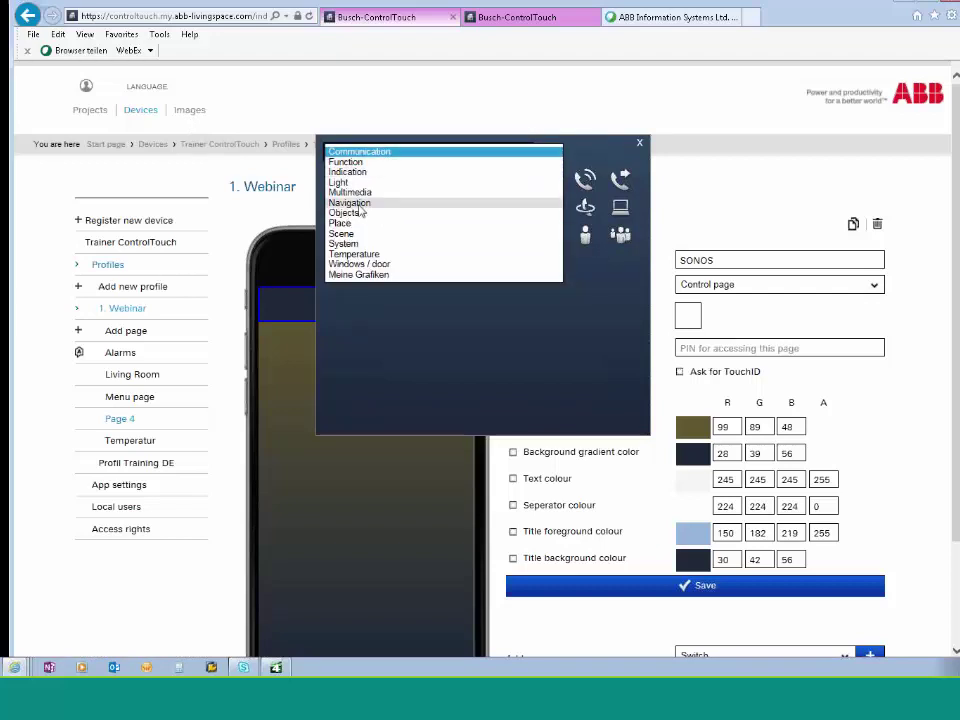
left_click(346, 276)
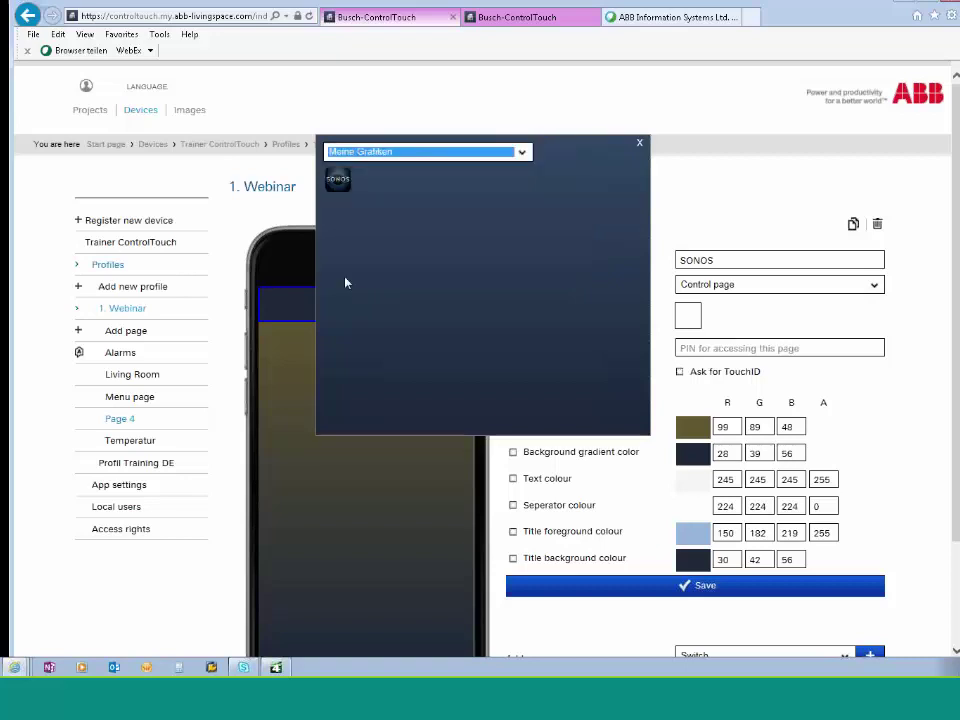
left_click(340, 186)
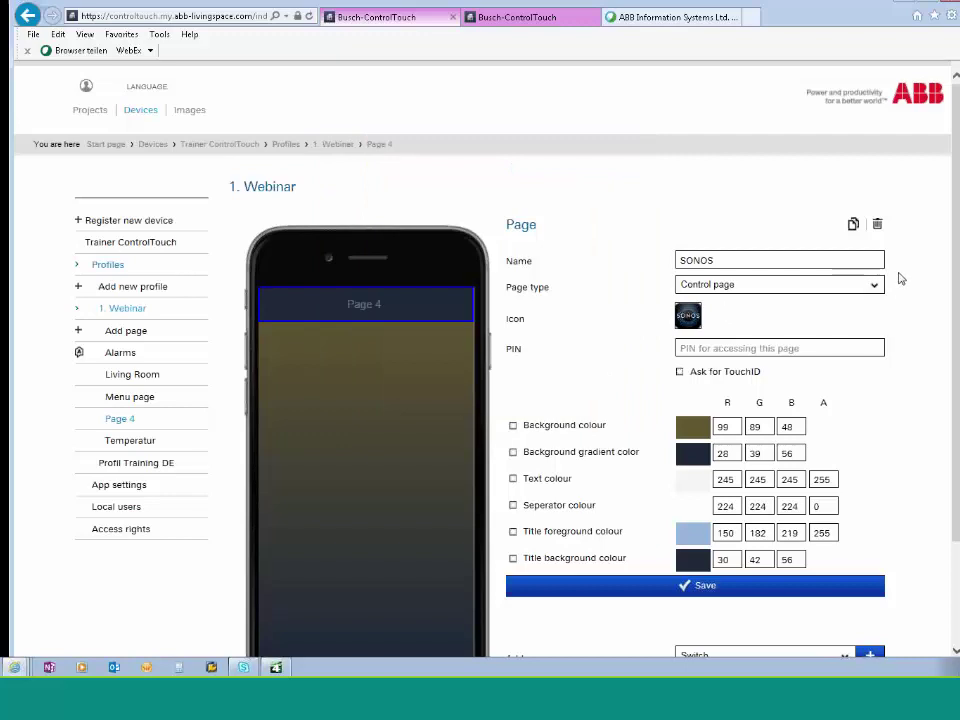
scroll(908, 297, "down", 1)
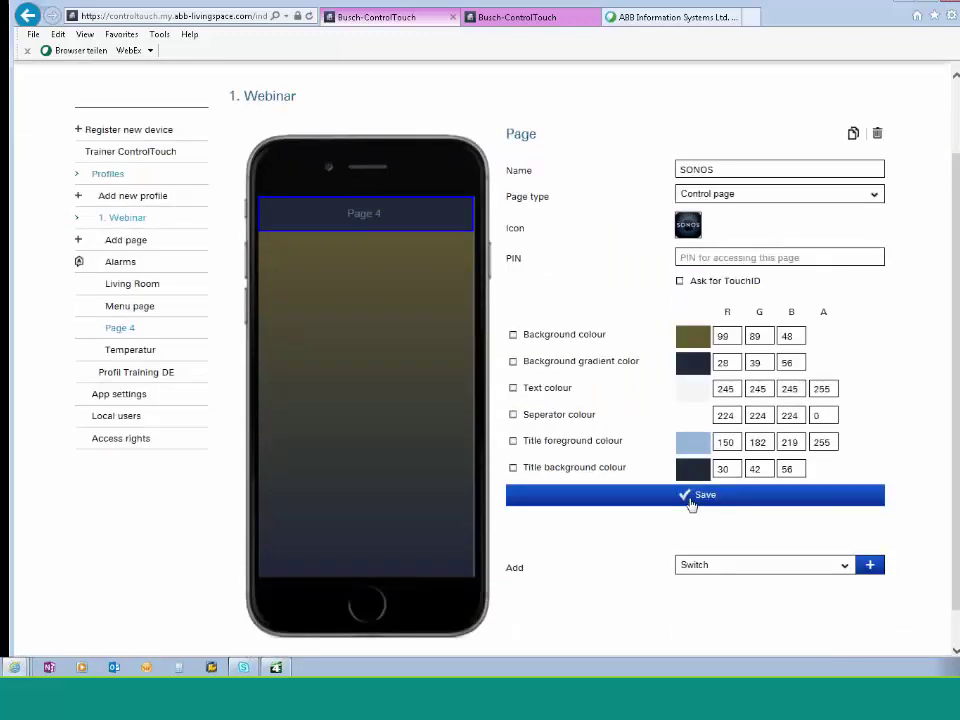
left_click(691, 500)
Add a UPnP slider element to the SONOS page and open its device choices
left_click(848, 571)
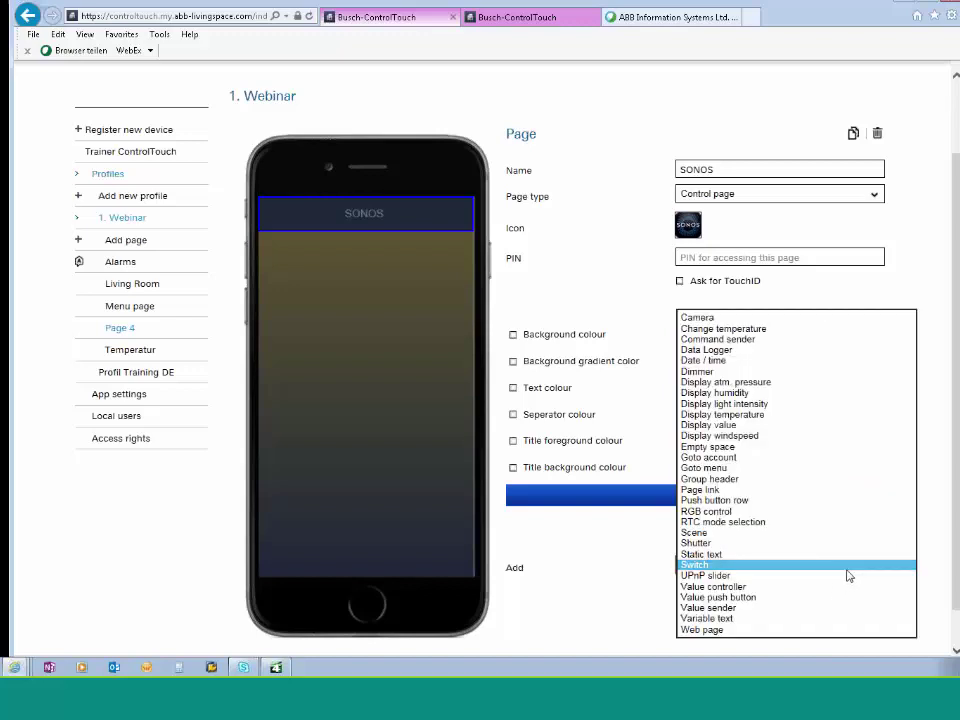
left_click(706, 576)
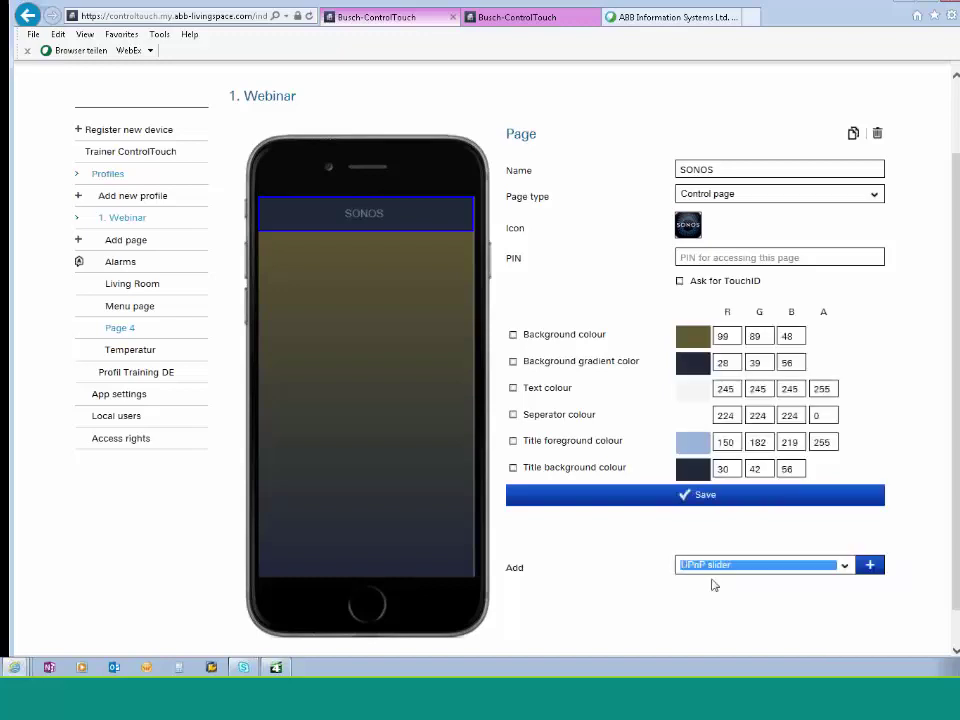
left_click(869, 566)
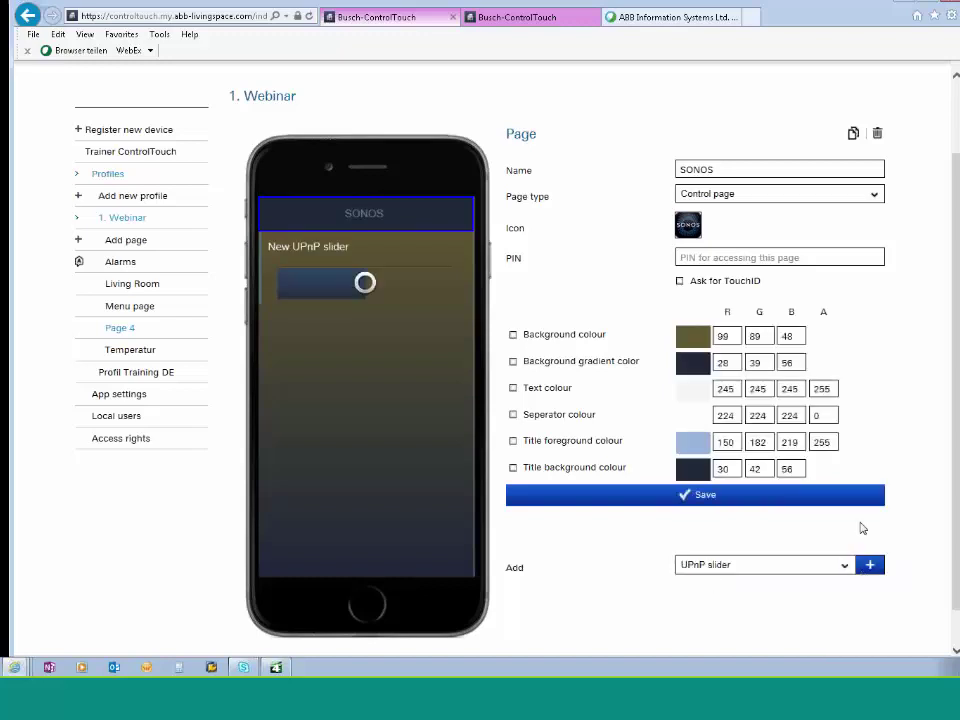
left_click(345, 255)
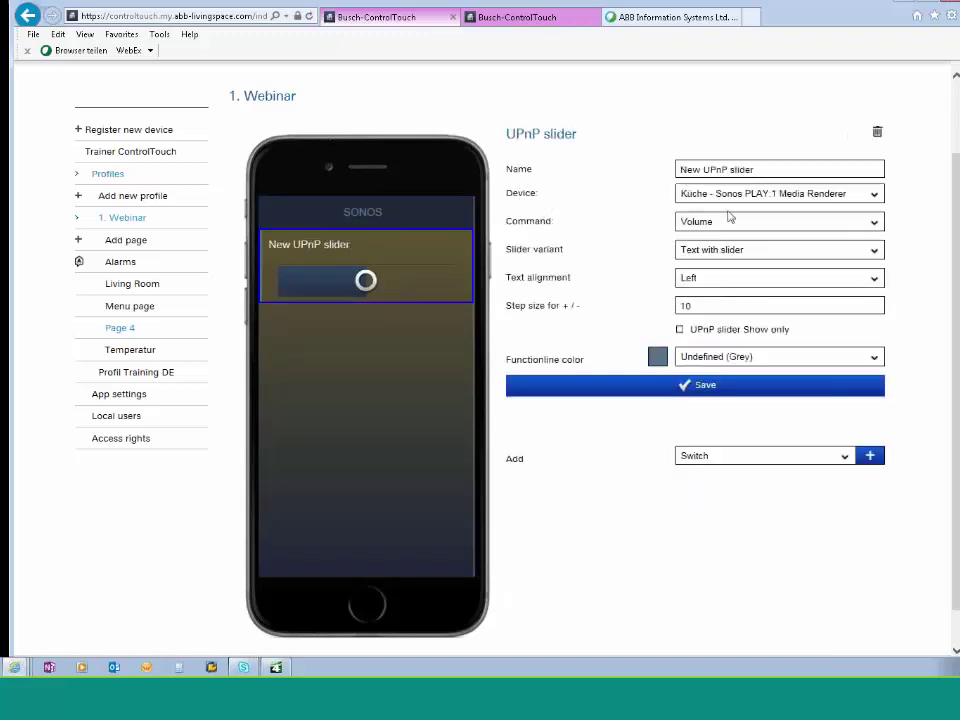
left_click(875, 195)
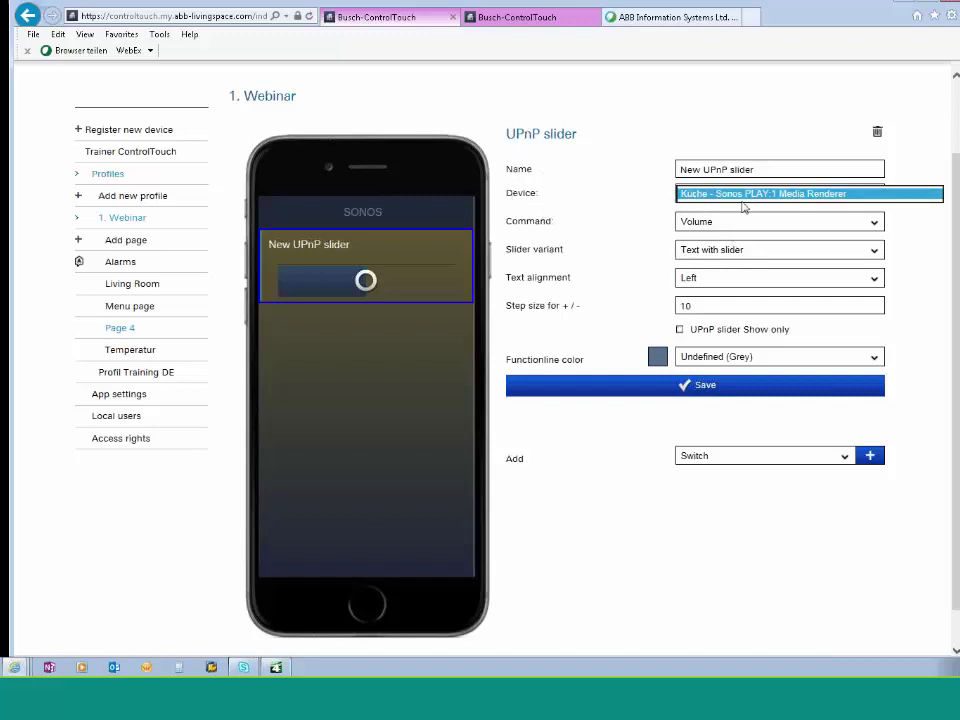
Name the UPnP slider Volume, set its slider variant to Text with buttons, and save it
left_click(763, 170)
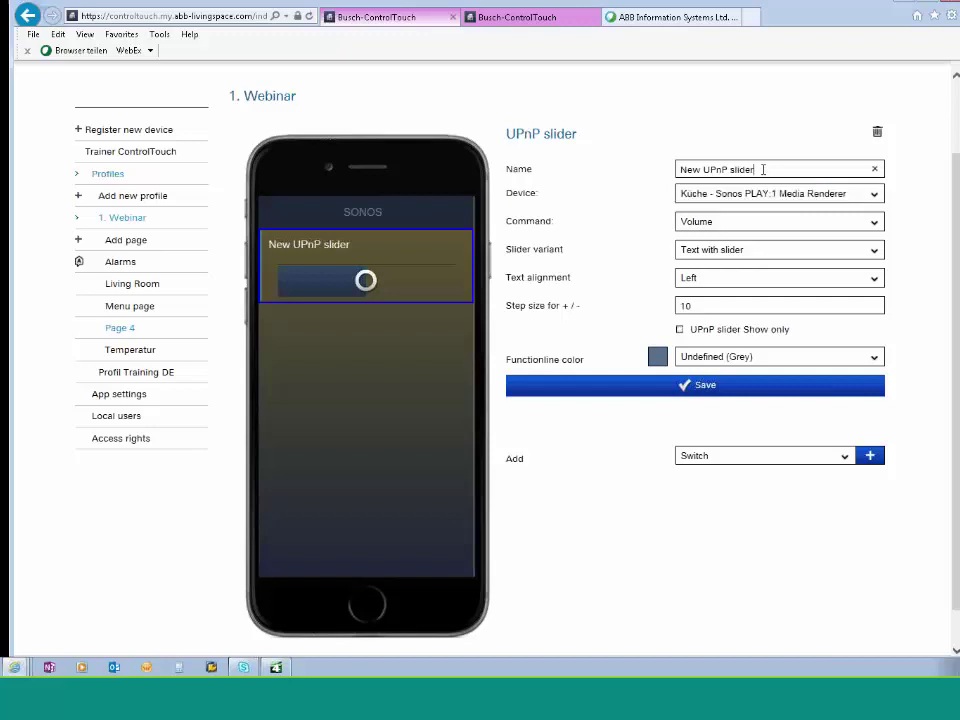
left_click_drag(761, 168, 664, 168)
type("Volume")
left_click(819, 254)
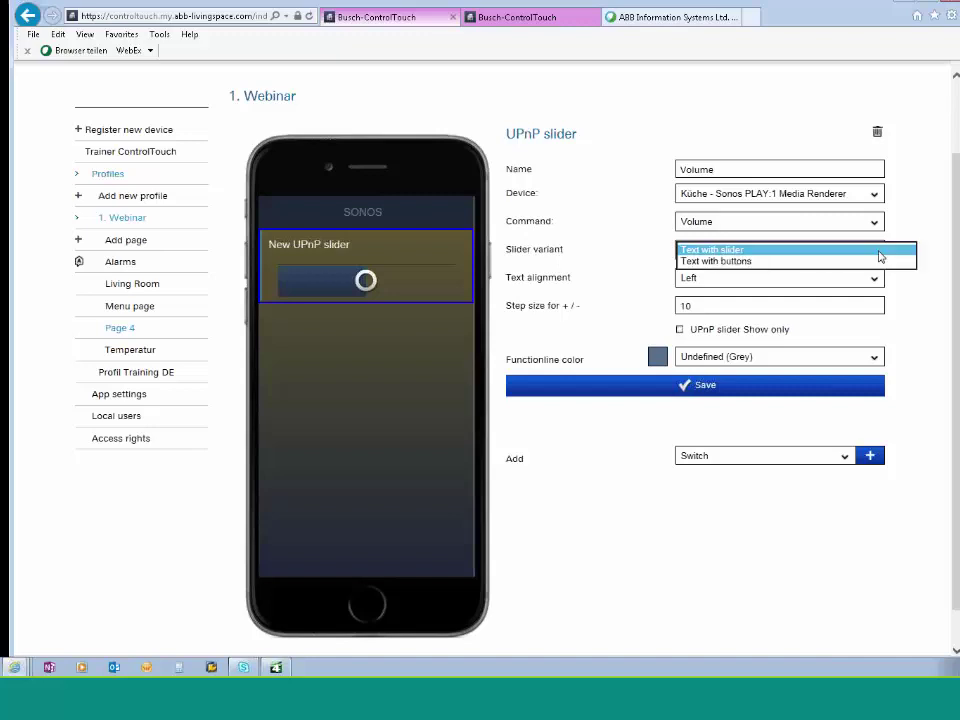
left_click(736, 262)
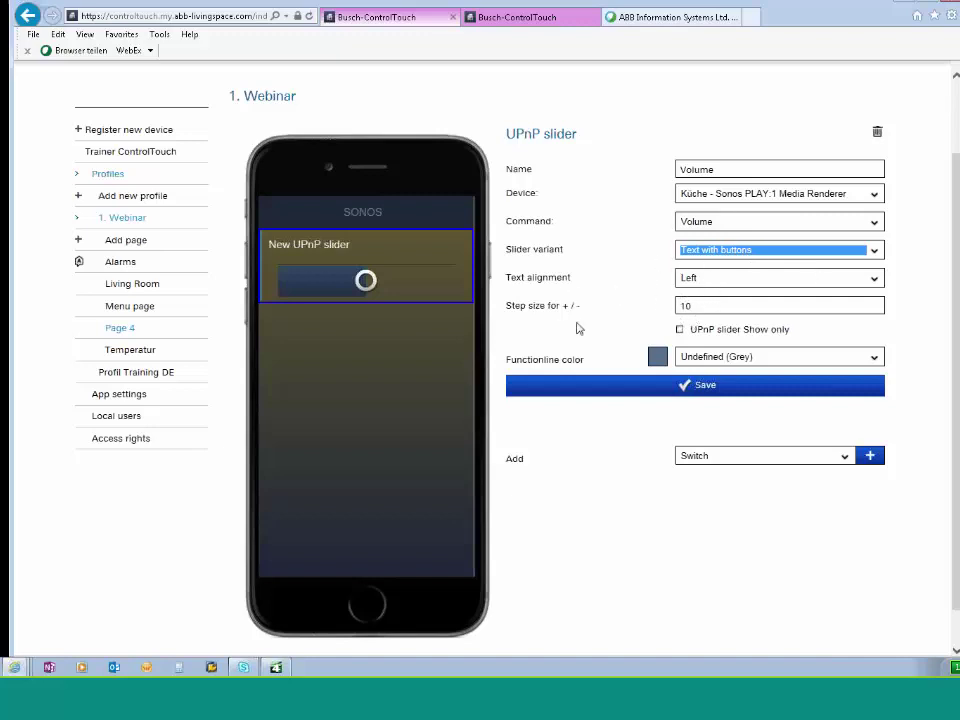
left_click(688, 390)
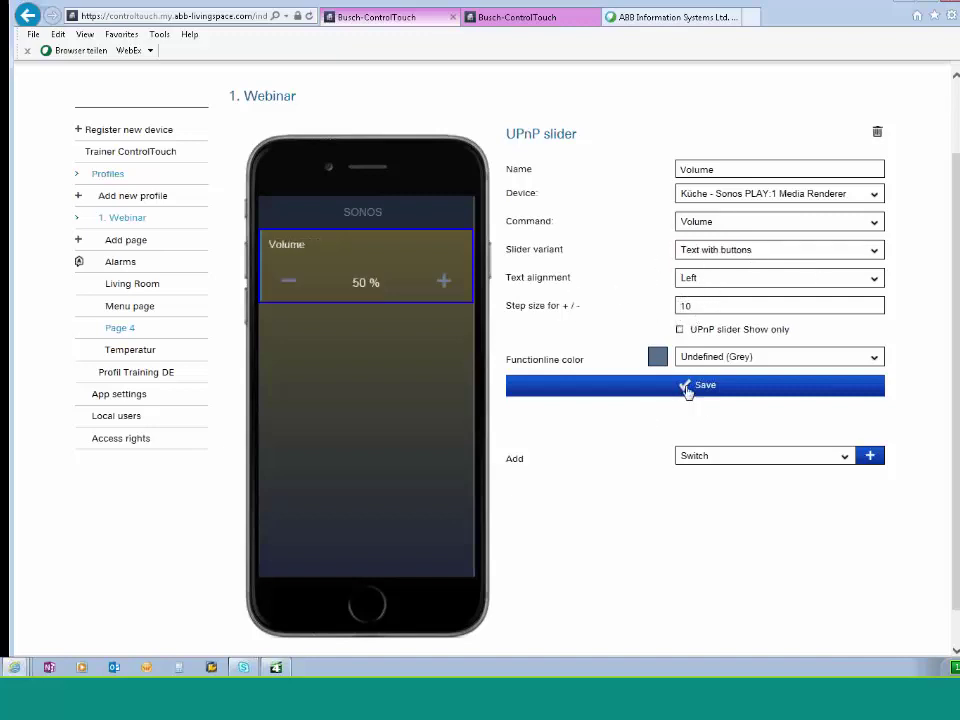
Add a command sender to the SONOS page and set its command to Play
left_click(845, 457)
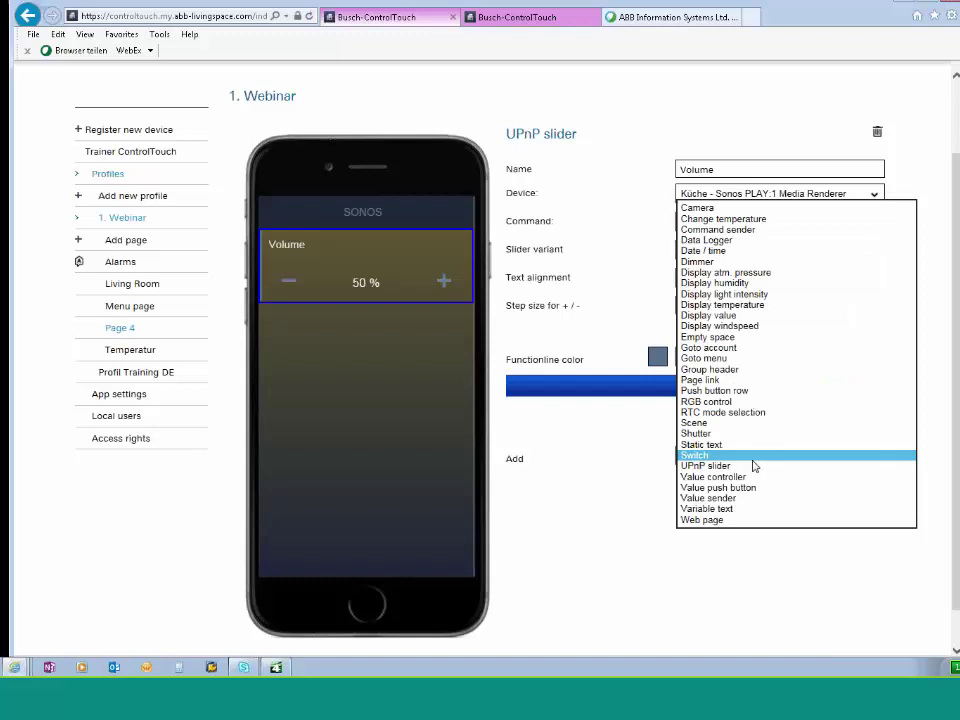
left_click(724, 230)
left_click(869, 456)
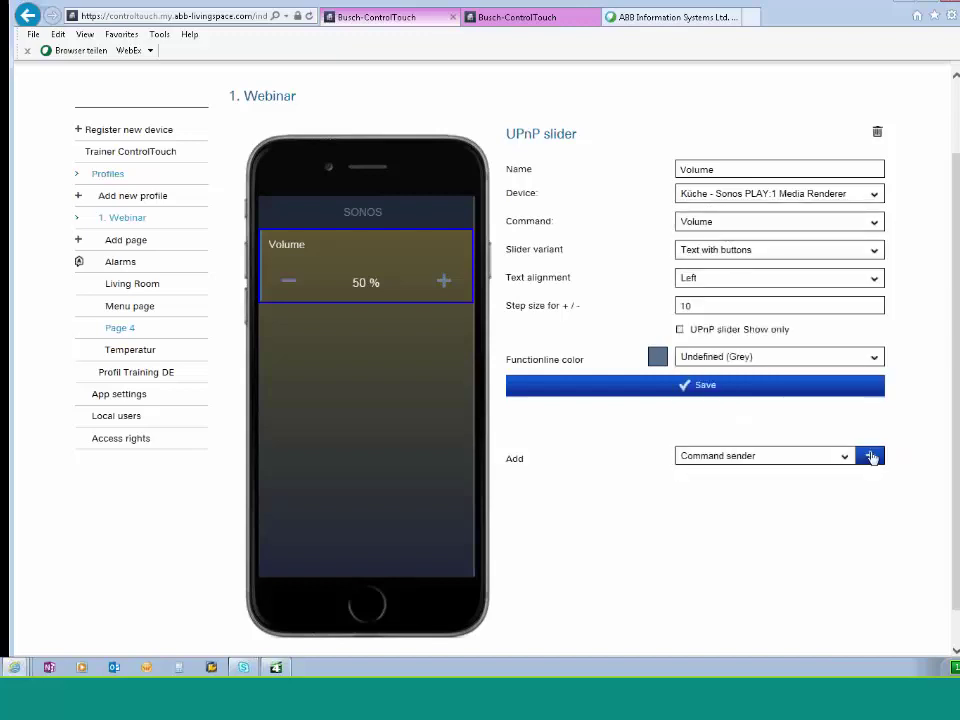
left_click(394, 324)
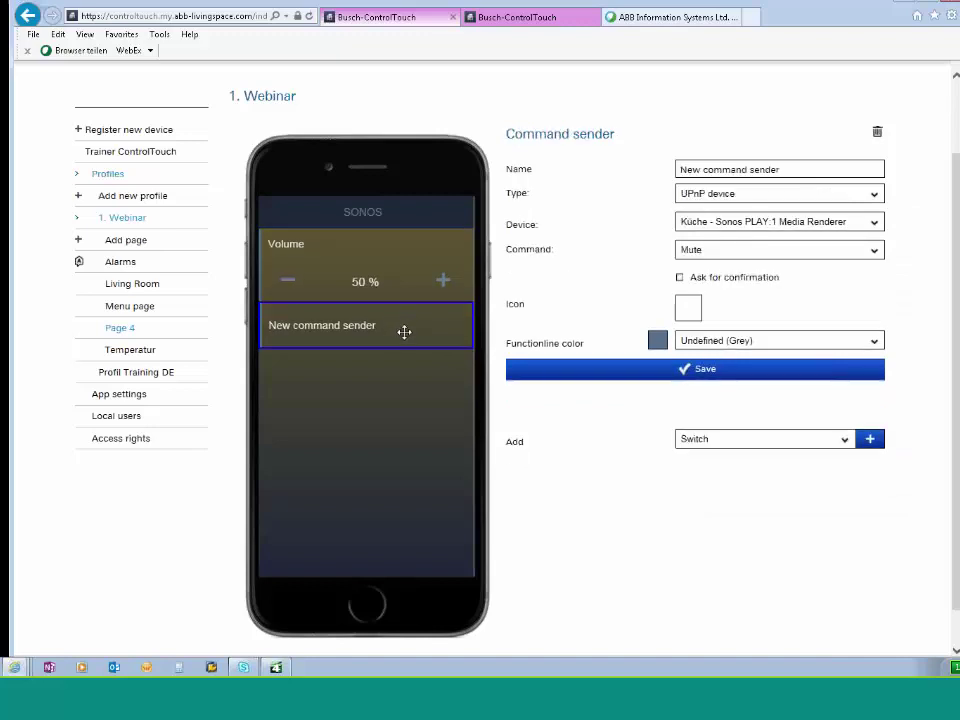
left_click(870, 250)
left_click(690, 314)
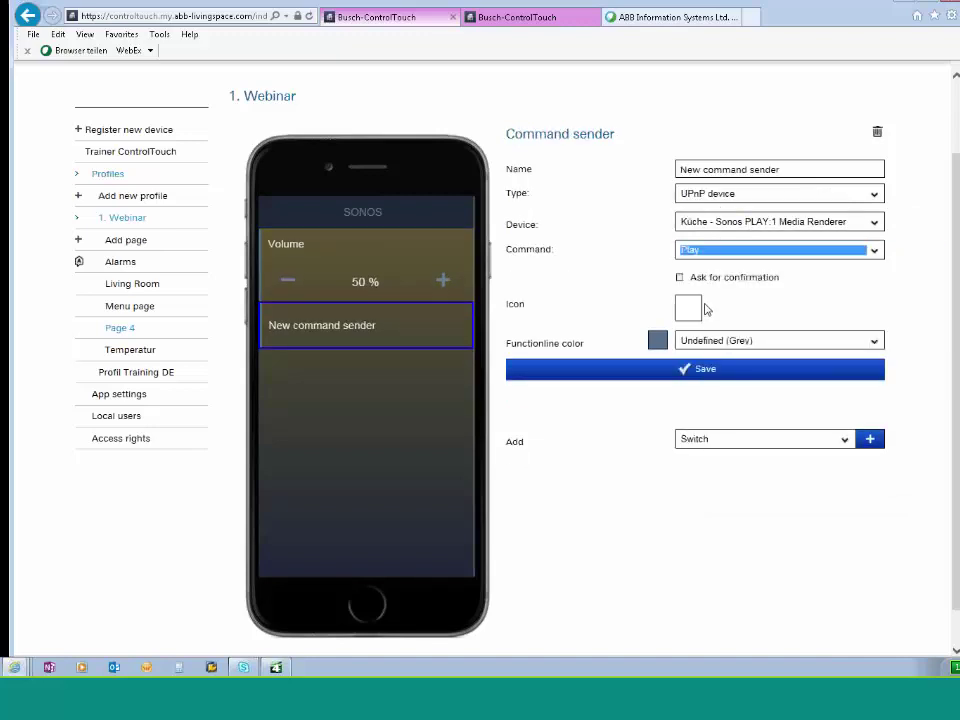
Assign the play symbol from the Multimedia icon category to the new command sender
left_click(688, 308)
left_click(519, 62)
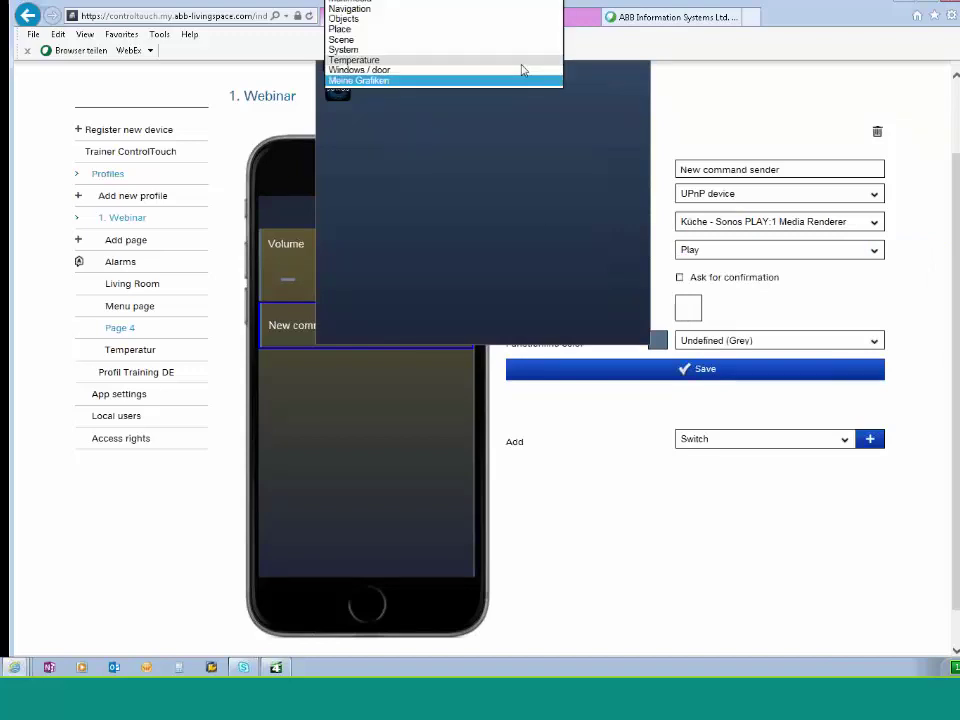
left_click(352, 3)
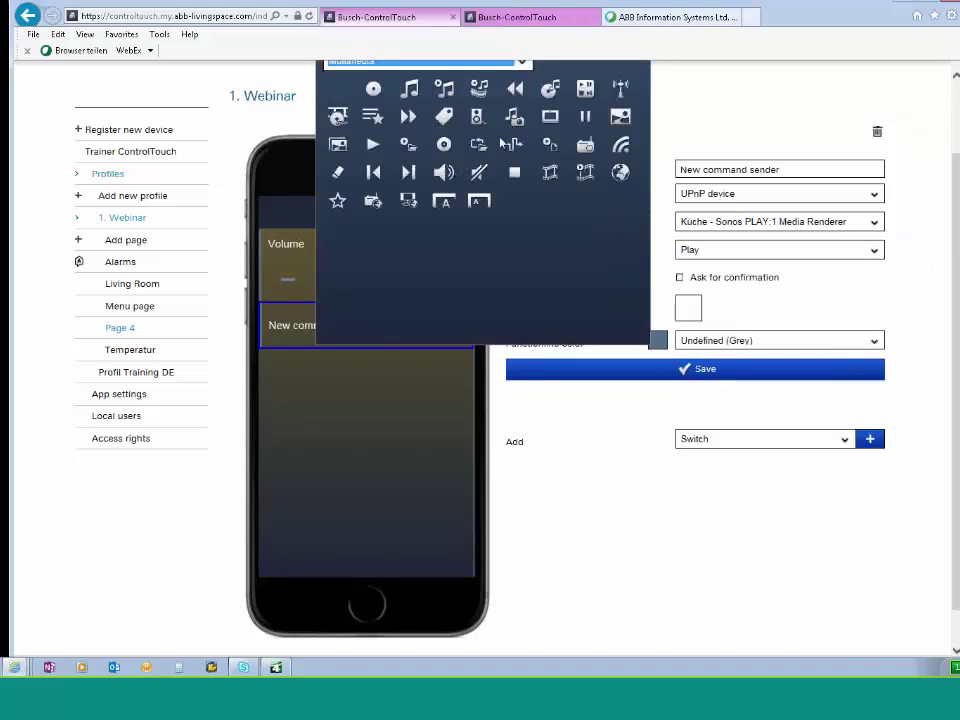
left_click(373, 145)
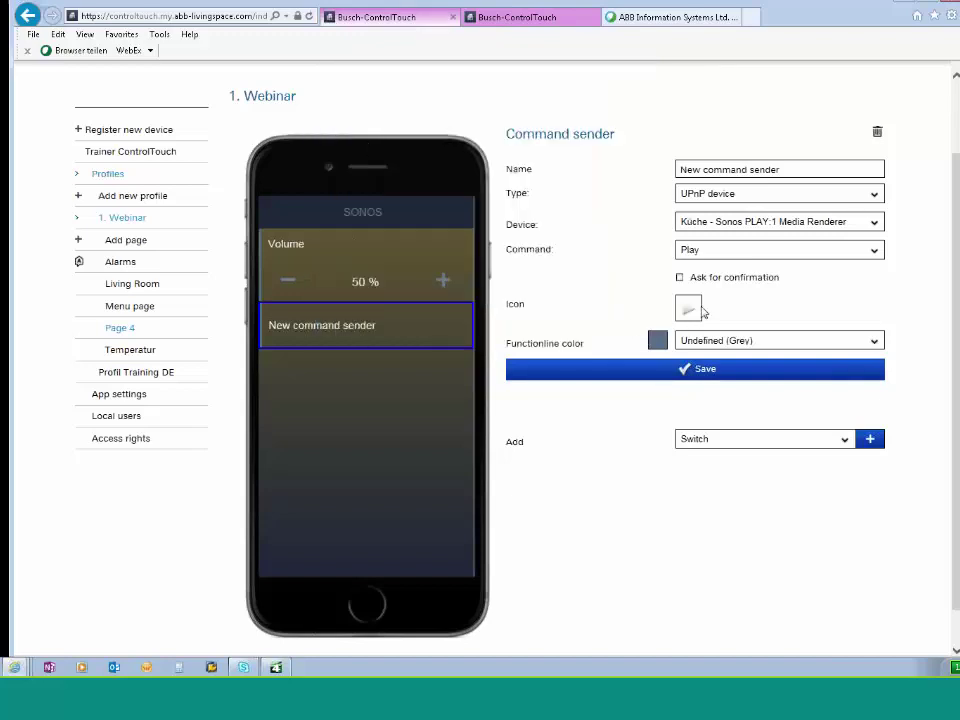
Name the command sender Play, keep its type as UPnP device, and save it
left_click_drag(782, 169, 519, 170)
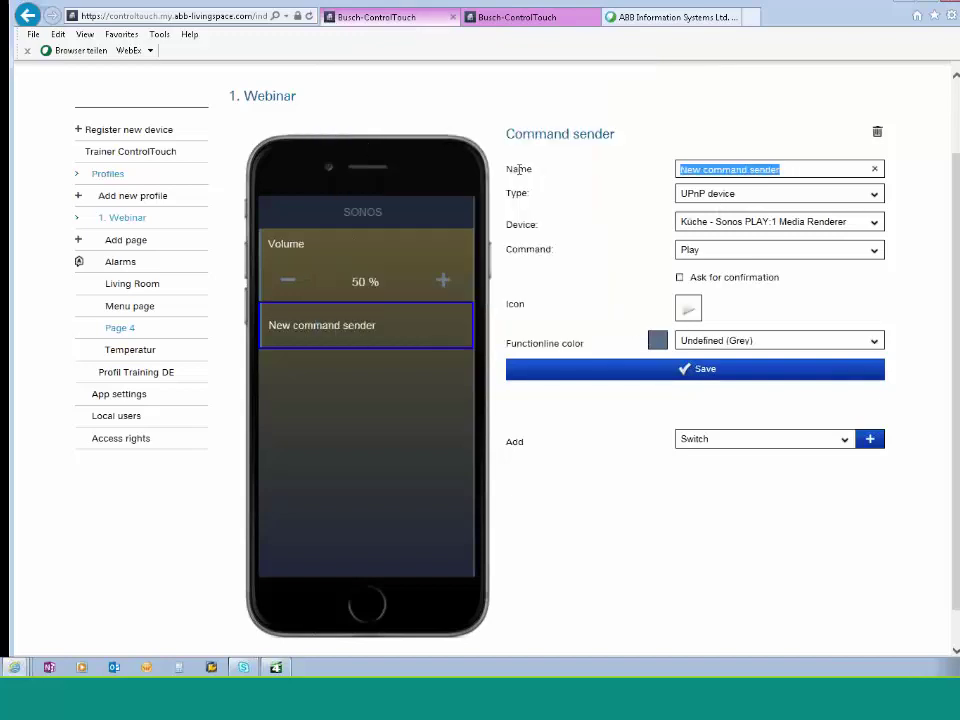
type("Play")
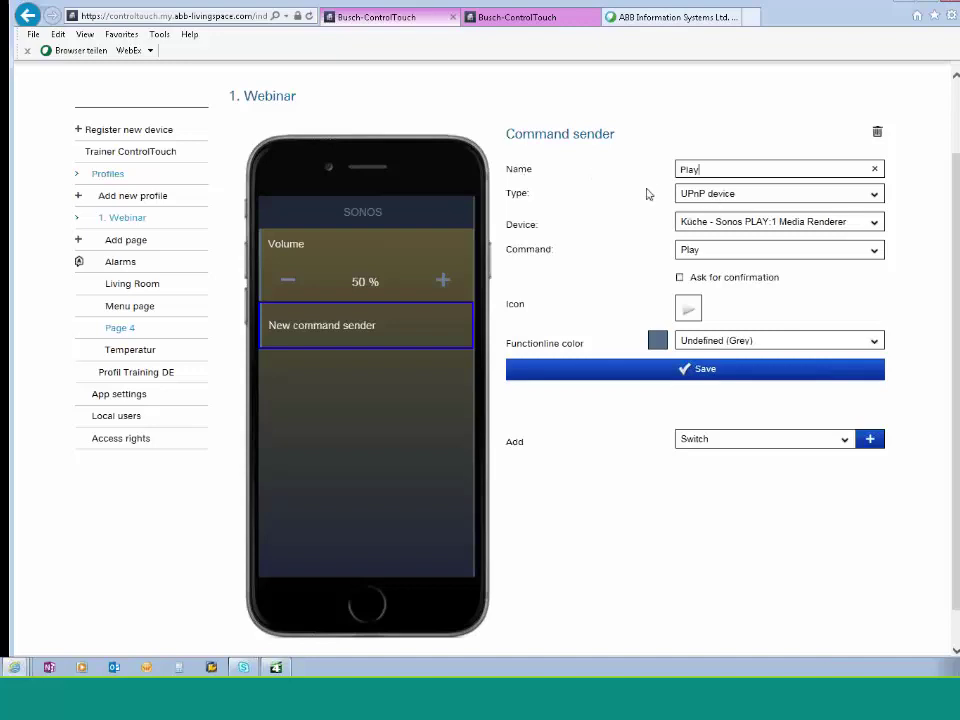
left_click(876, 195)
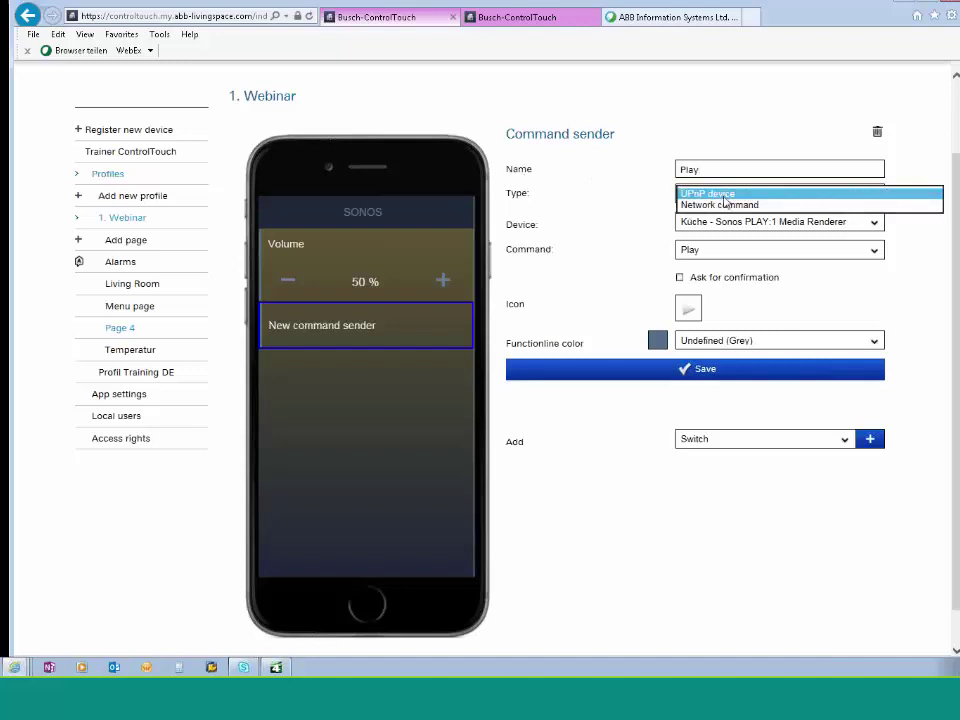
left_click(647, 223)
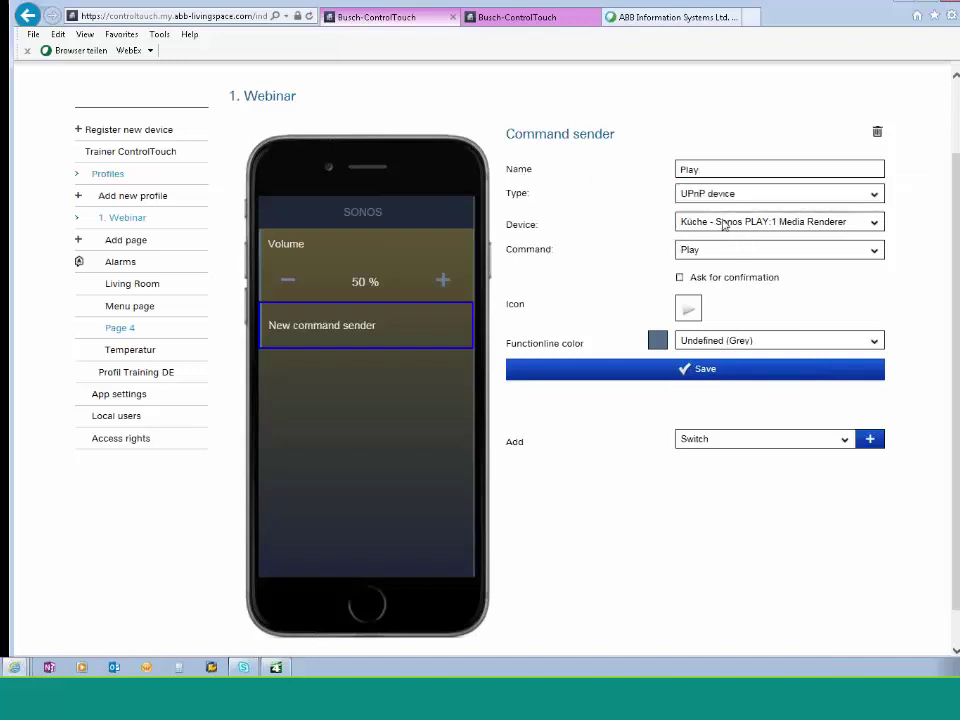
left_click(690, 370)
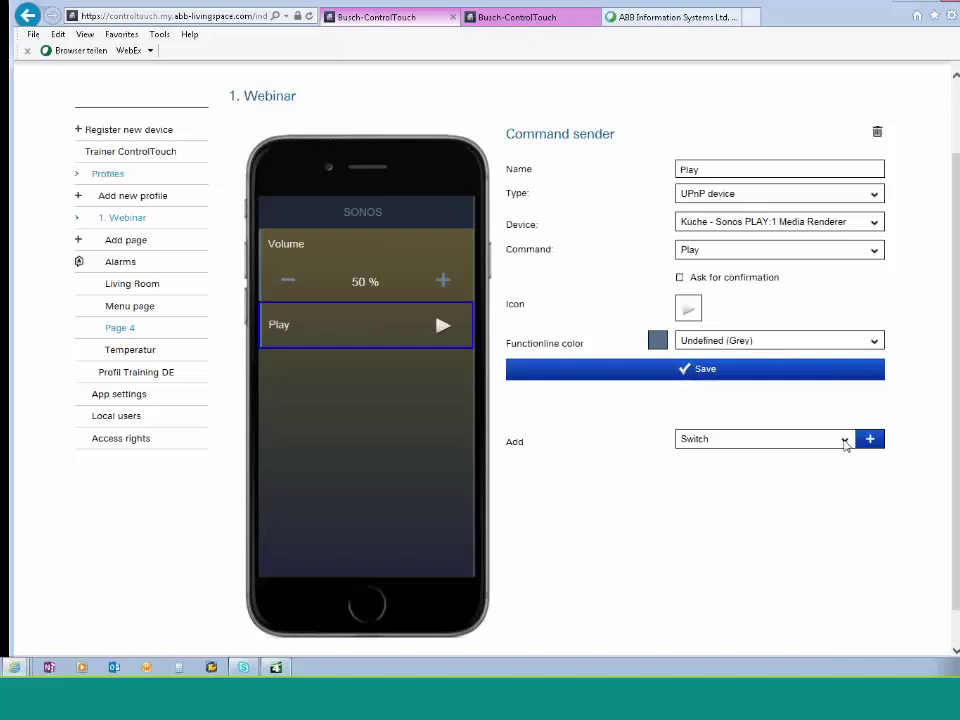
Add a second command sender below Play and set its command to Pause
left_click(844, 441)
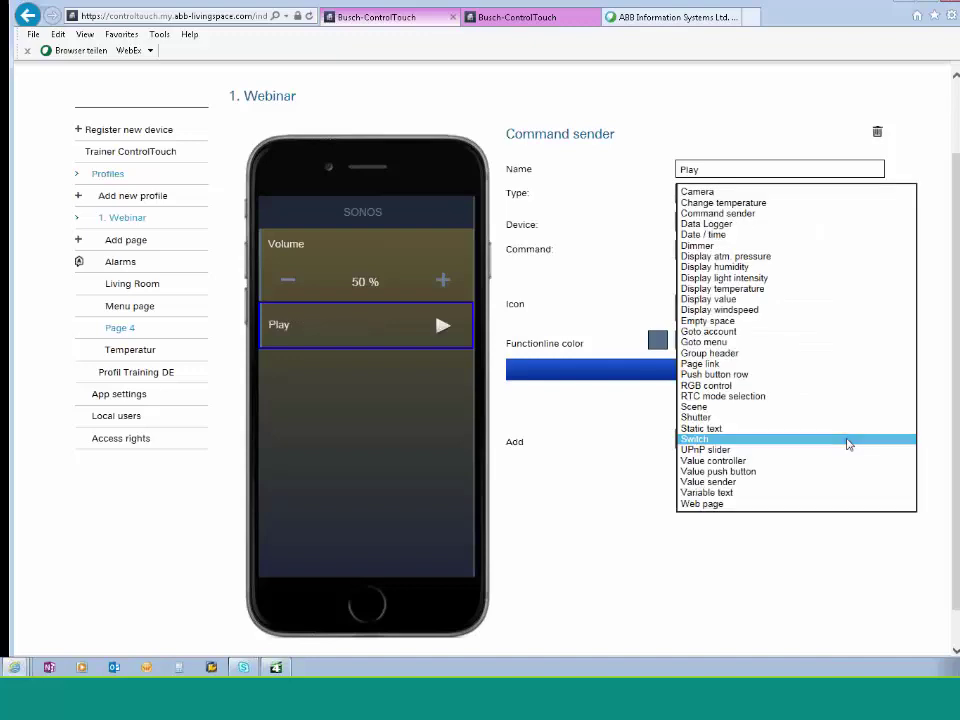
left_click(722, 214)
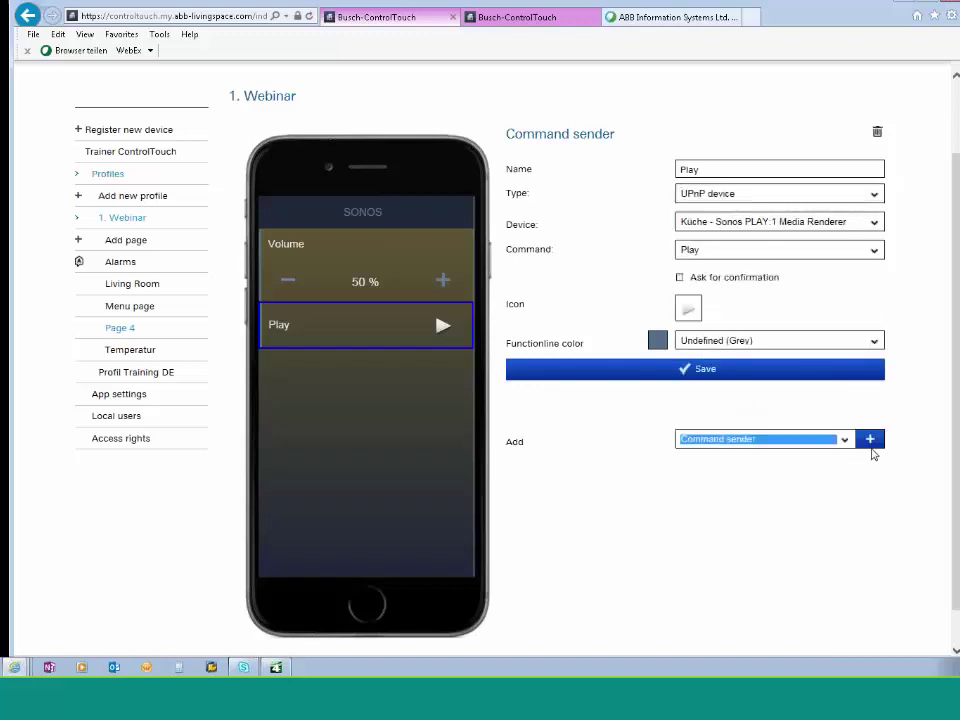
left_click(869, 440)
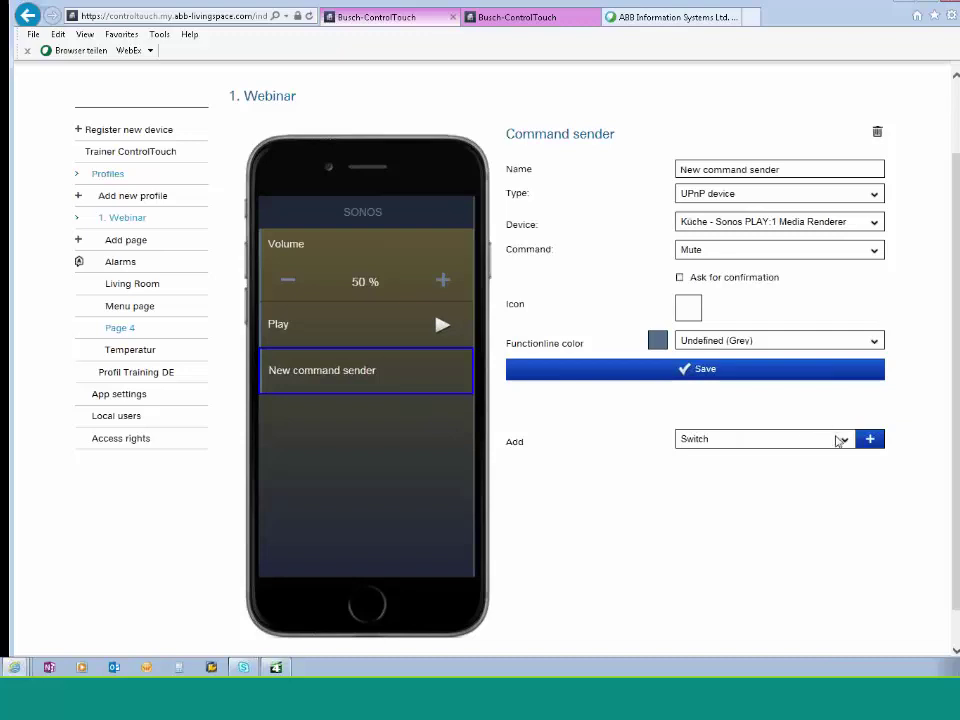
left_click(872, 250)
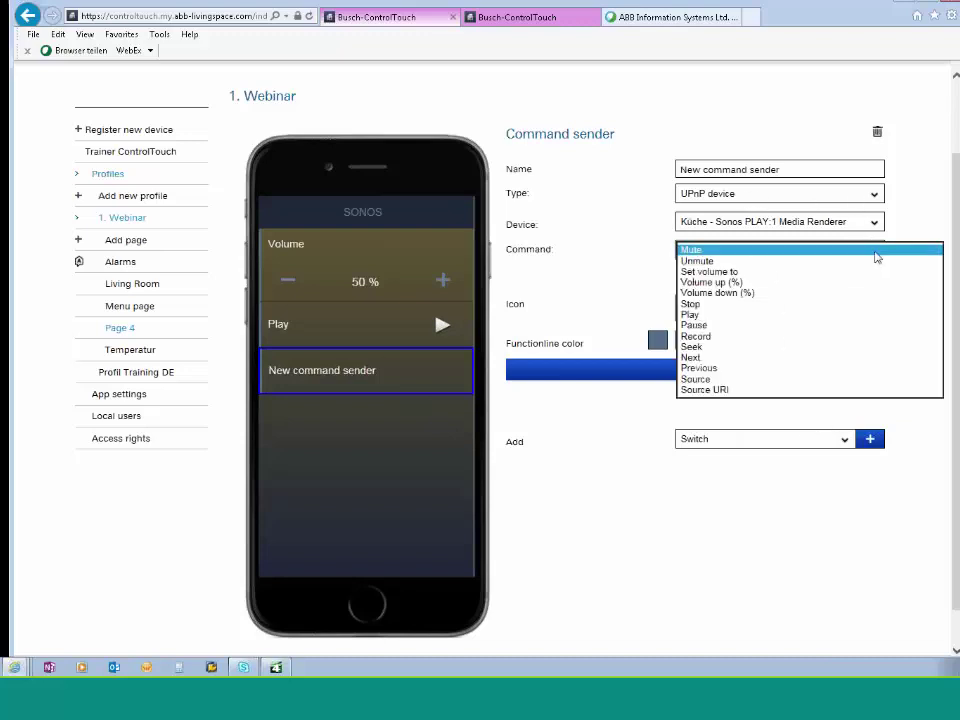
left_click(715, 351)
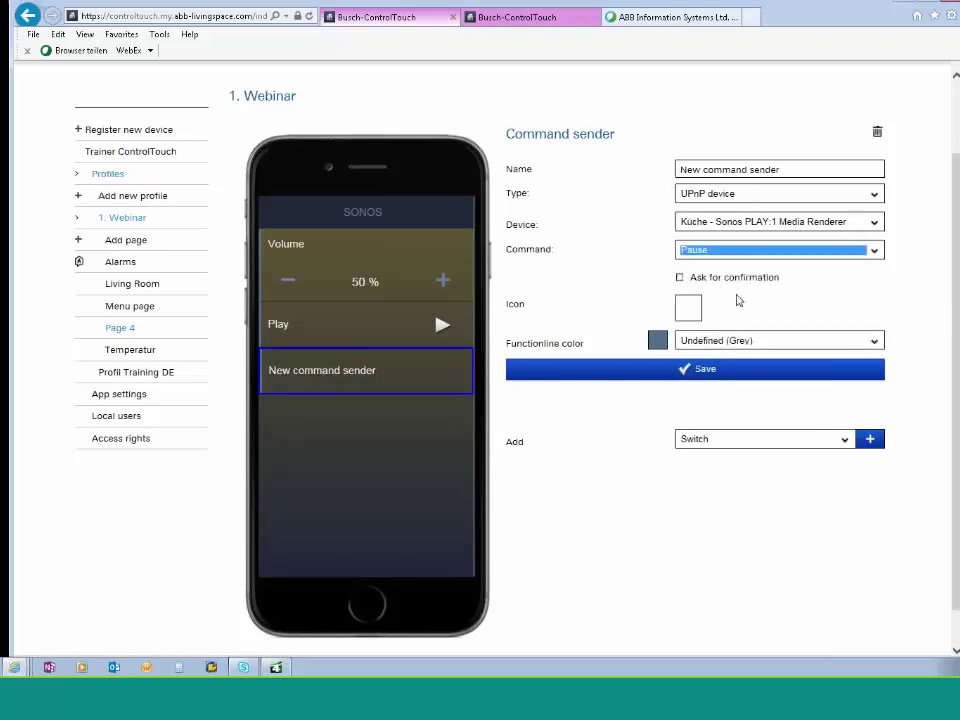
Give the second command sender the pause icon and the name Pause, and save it
left_click(688, 307)
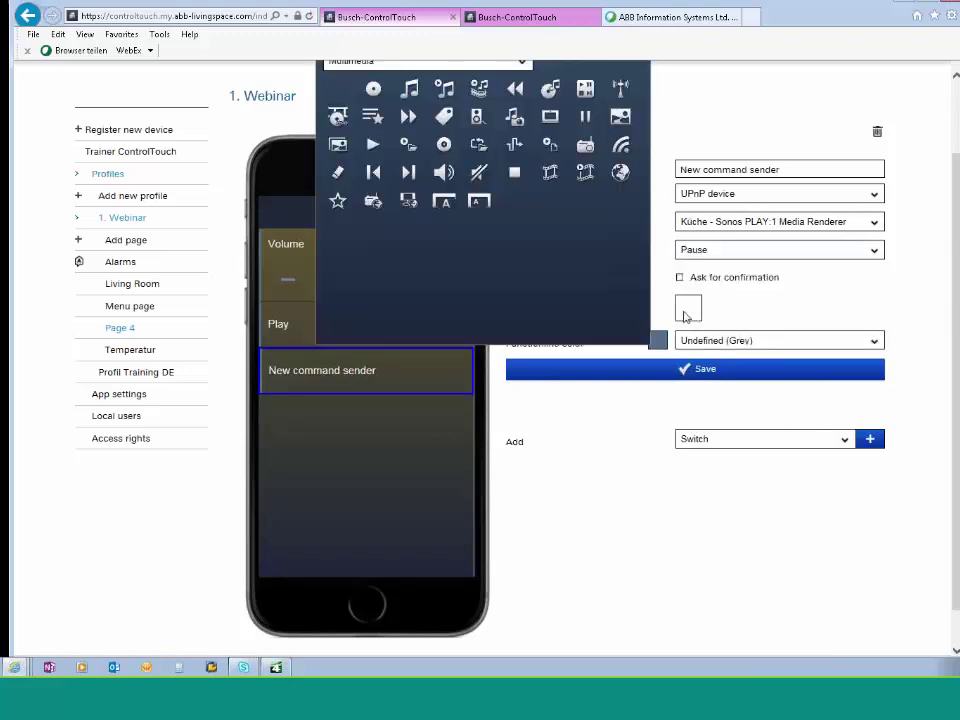
left_click(585, 116)
left_click_drag(785, 169, 610, 170)
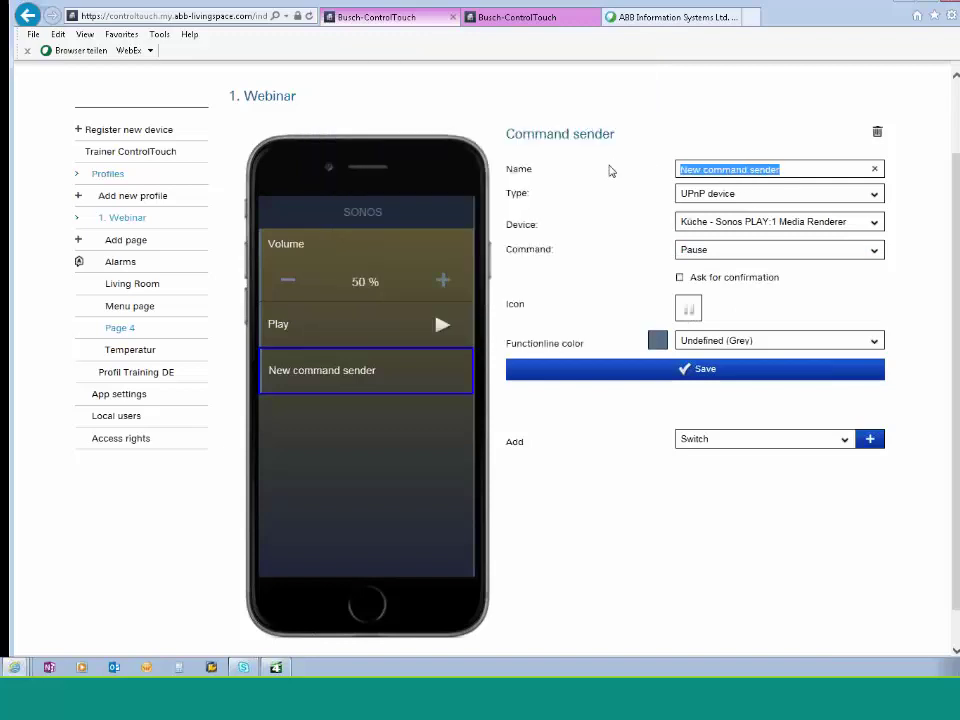
type("Pause")
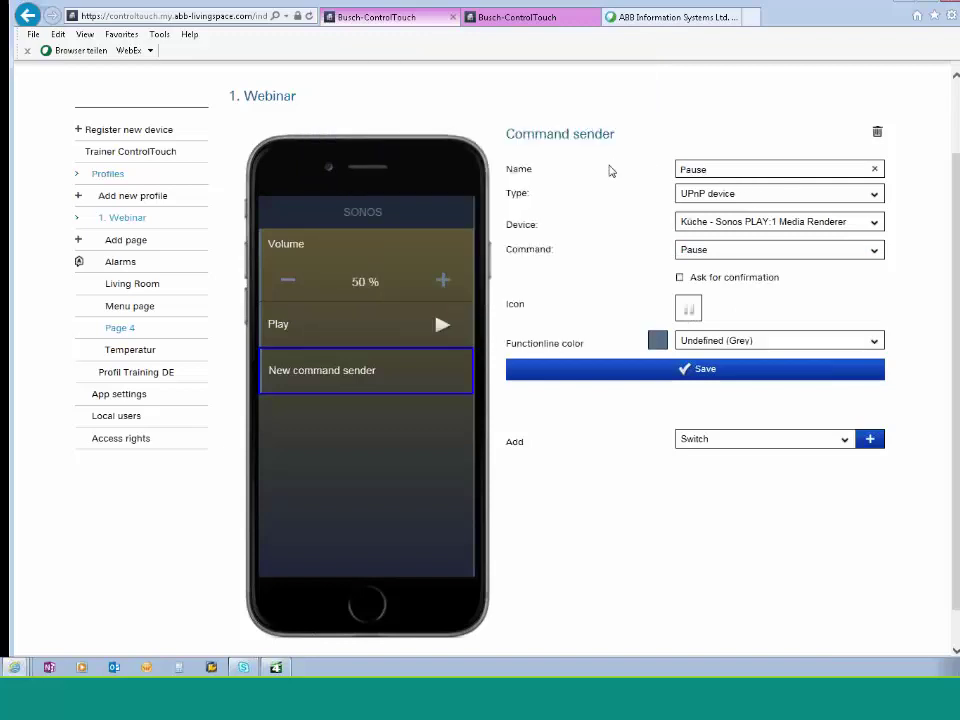
left_click(700, 369)
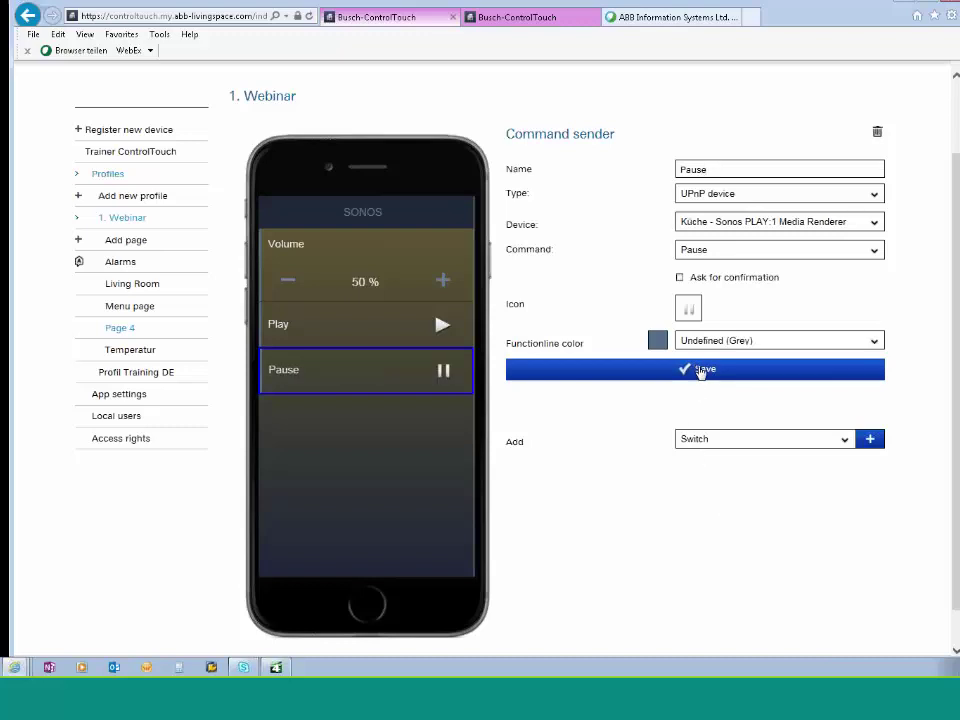
Add a Web page element below the Pause command on the SONOS page
left_click(847, 442)
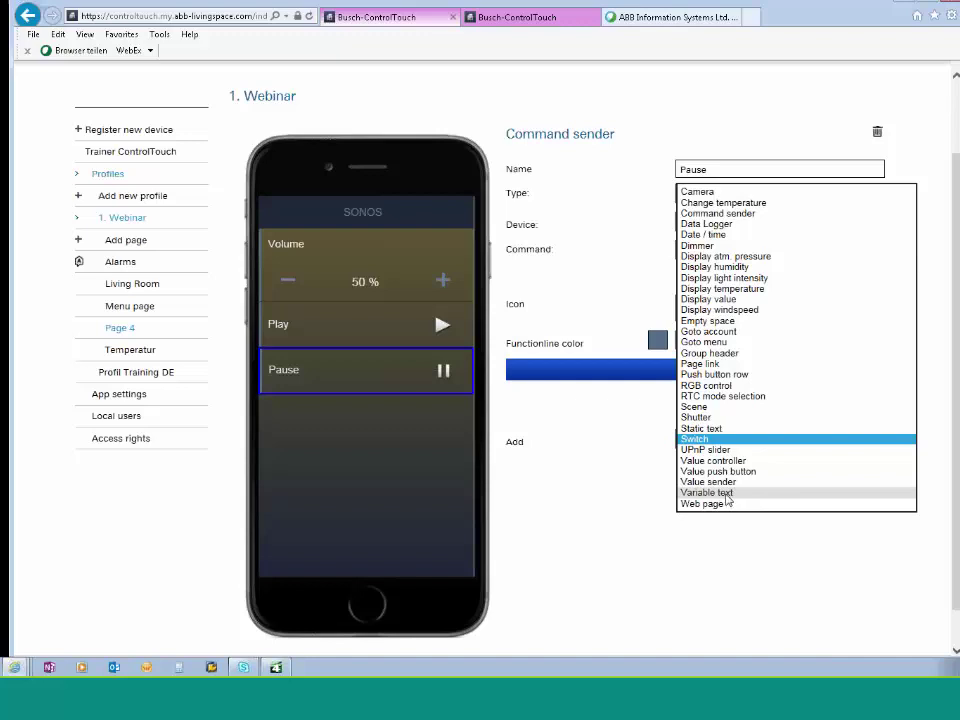
left_click(619, 481)
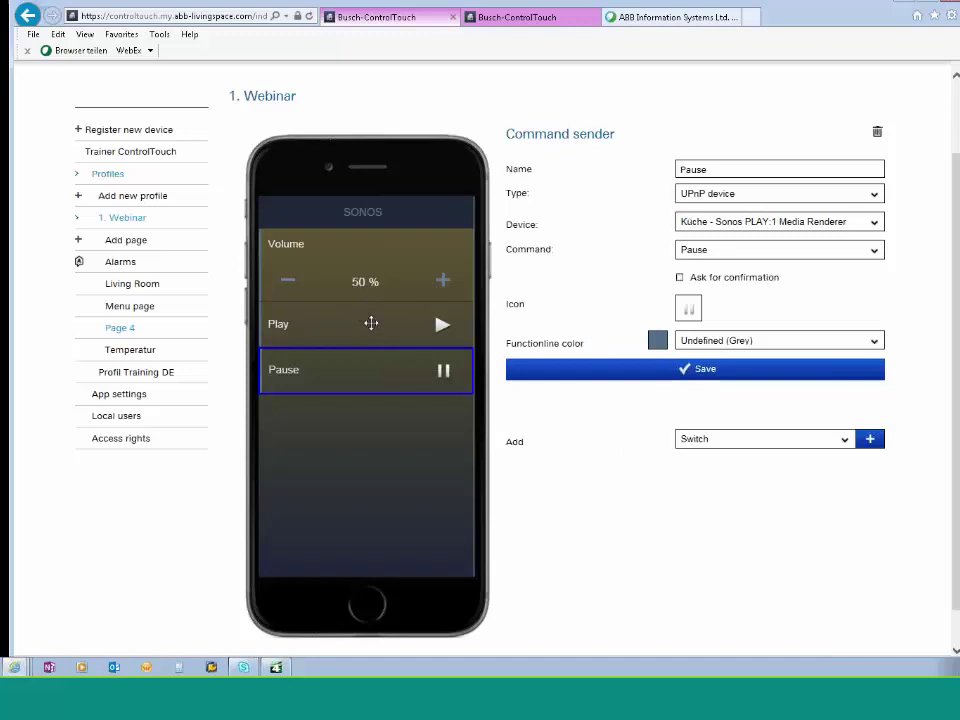
left_click(845, 440)
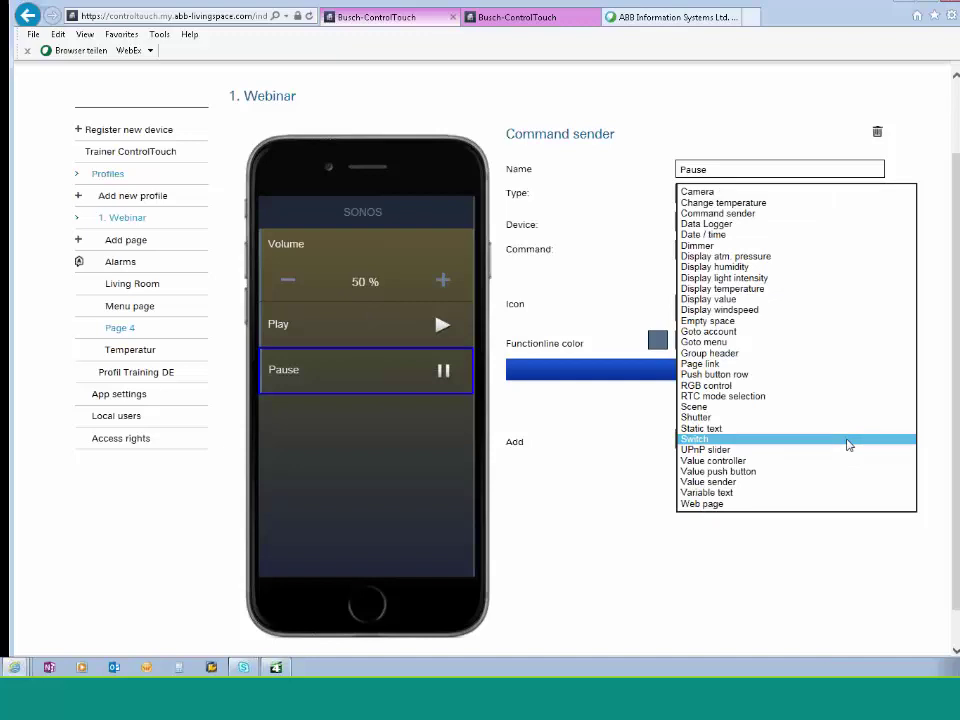
left_click(708, 505)
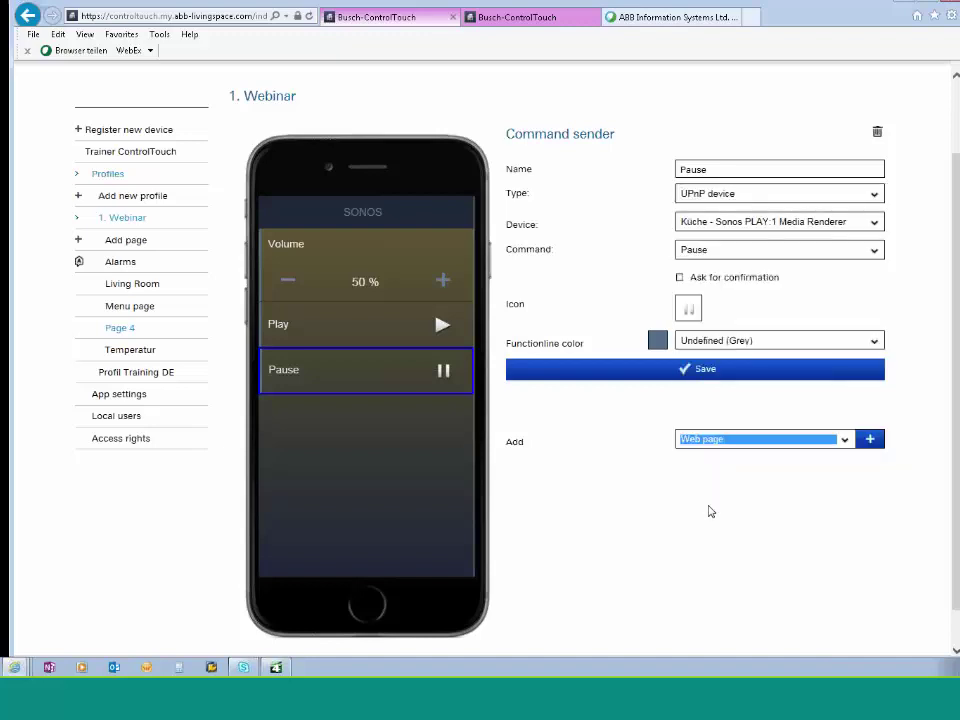
left_click(870, 445)
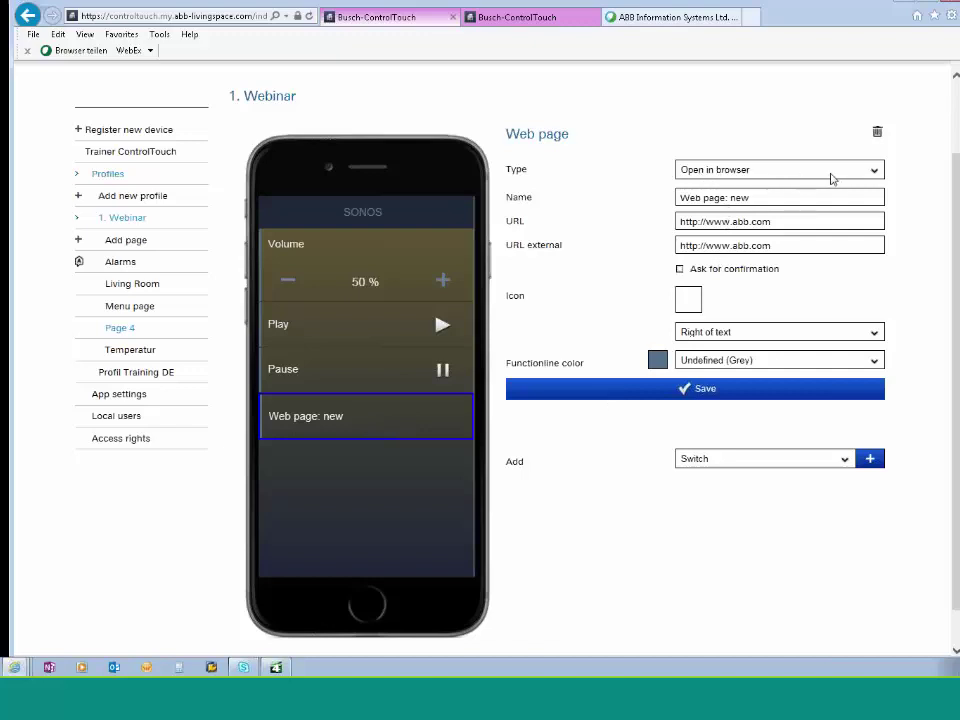
Keep the web page element's type as Open in browser and name it Link to Sonos App
left_click(875, 171)
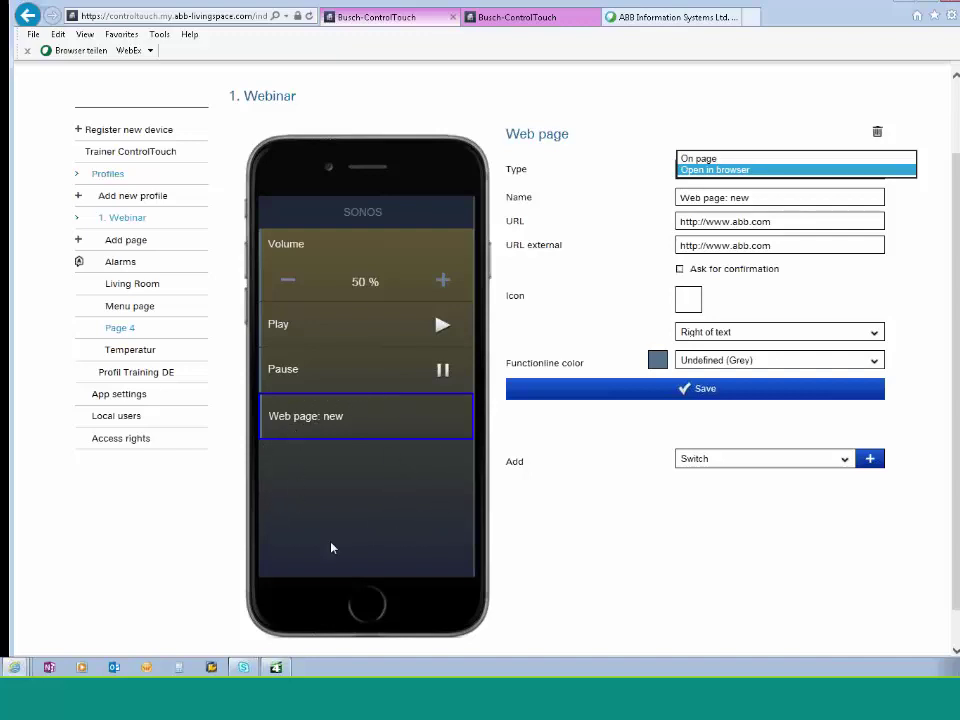
left_click(720, 169)
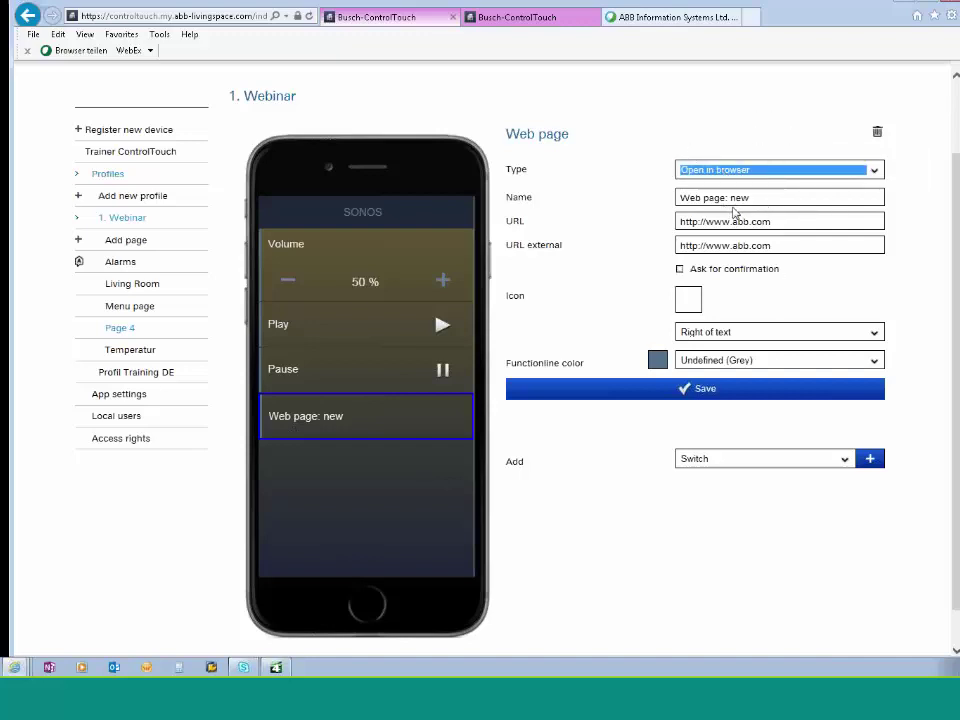
key("Tab")
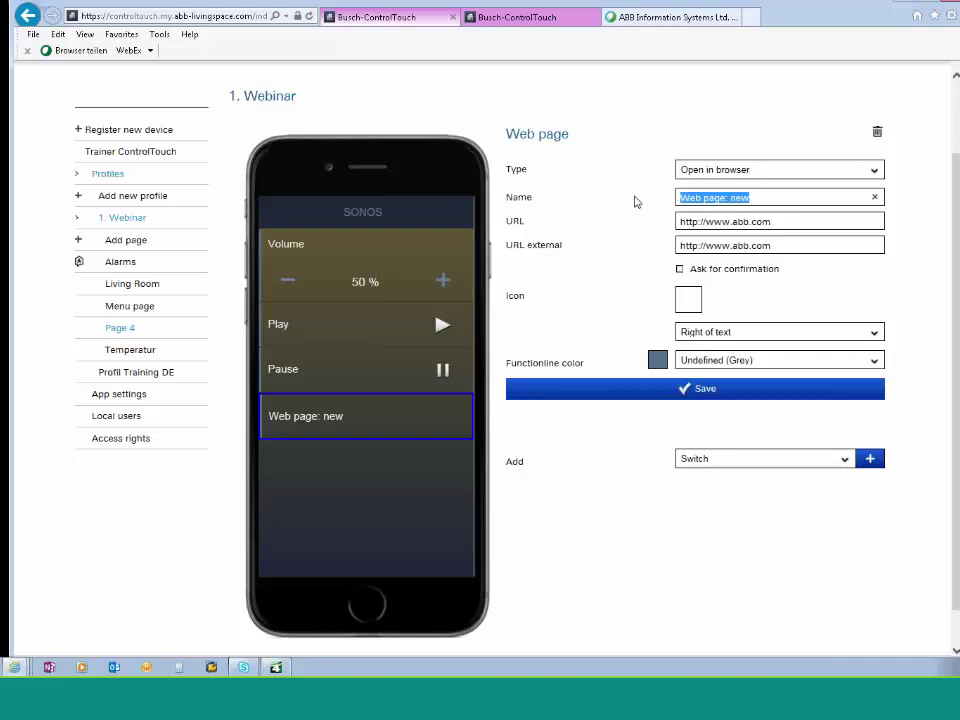
type("Link ")
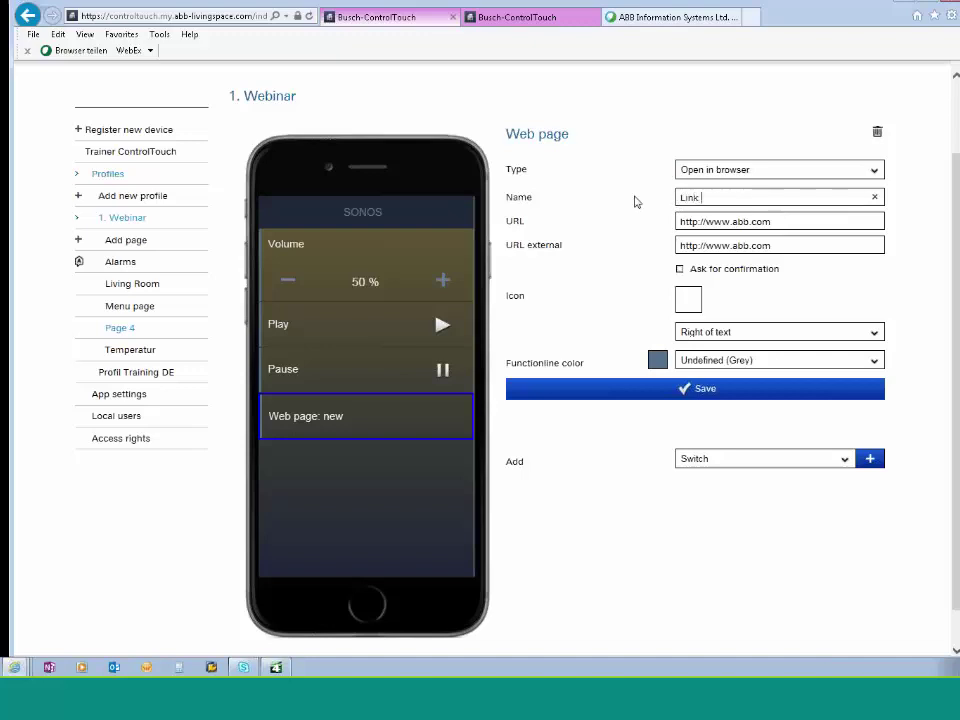
type("to Sonos App")
Set both the URL and the external URL of the Sonos app link to SONOS://
left_click_drag(797, 223, 621, 223)
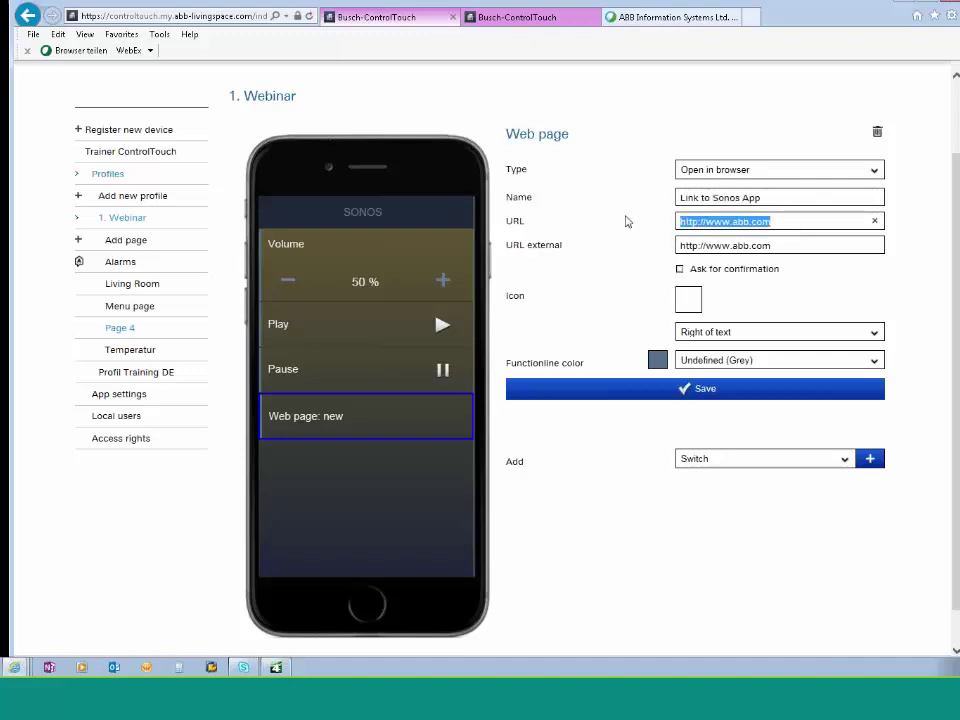
type("SONOS://")
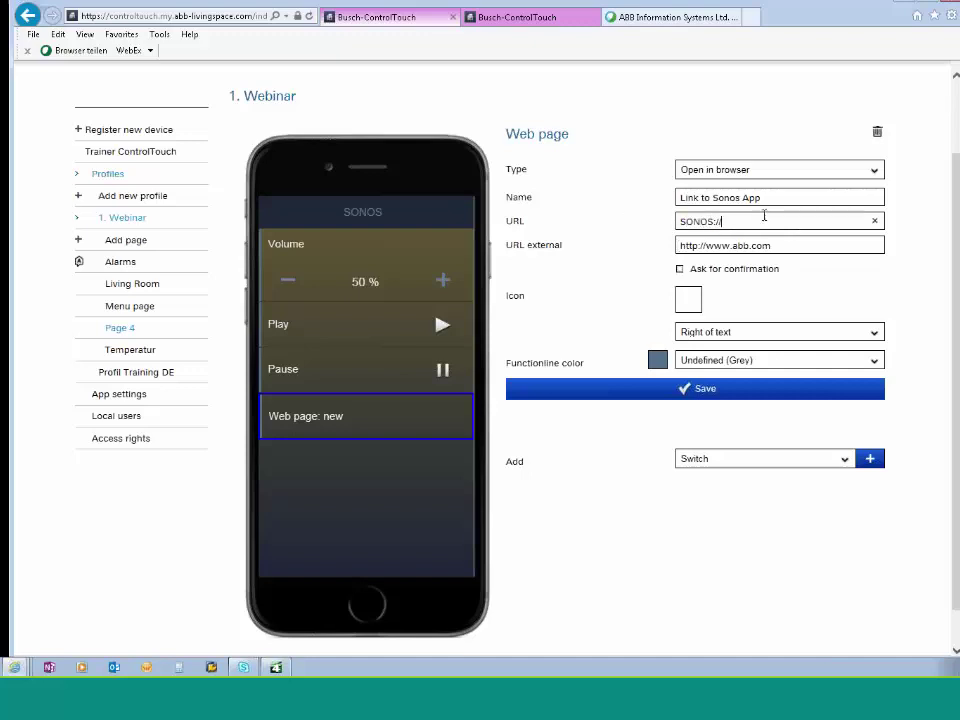
left_click_drag(763, 219, 632, 221)
key("ctrl+c")
left_click_drag(800, 245, 568, 242)
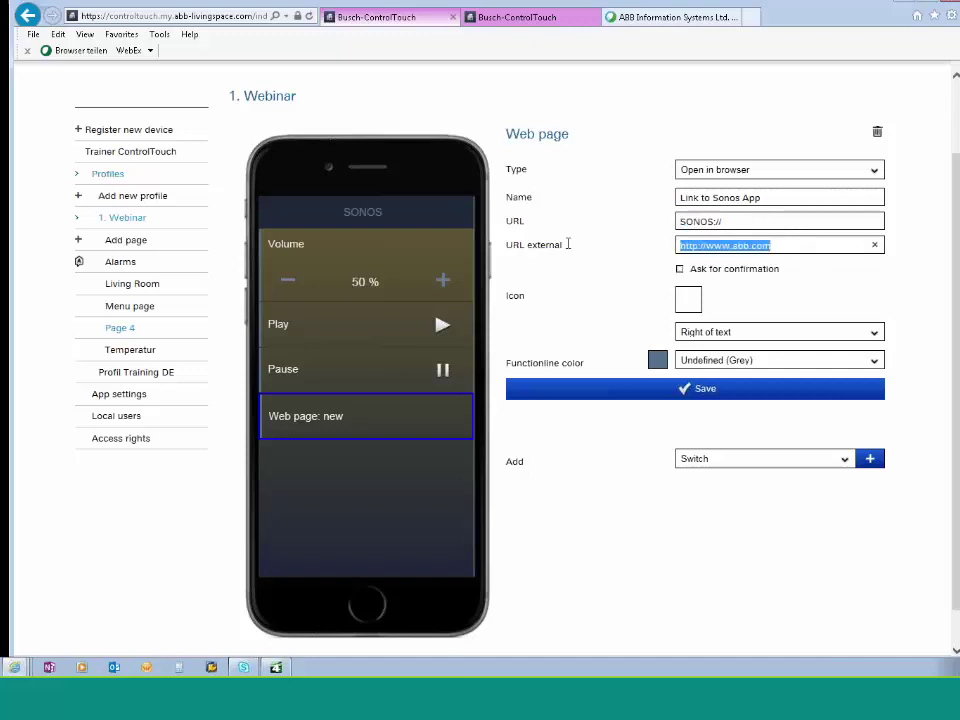
key("ctrl+v")
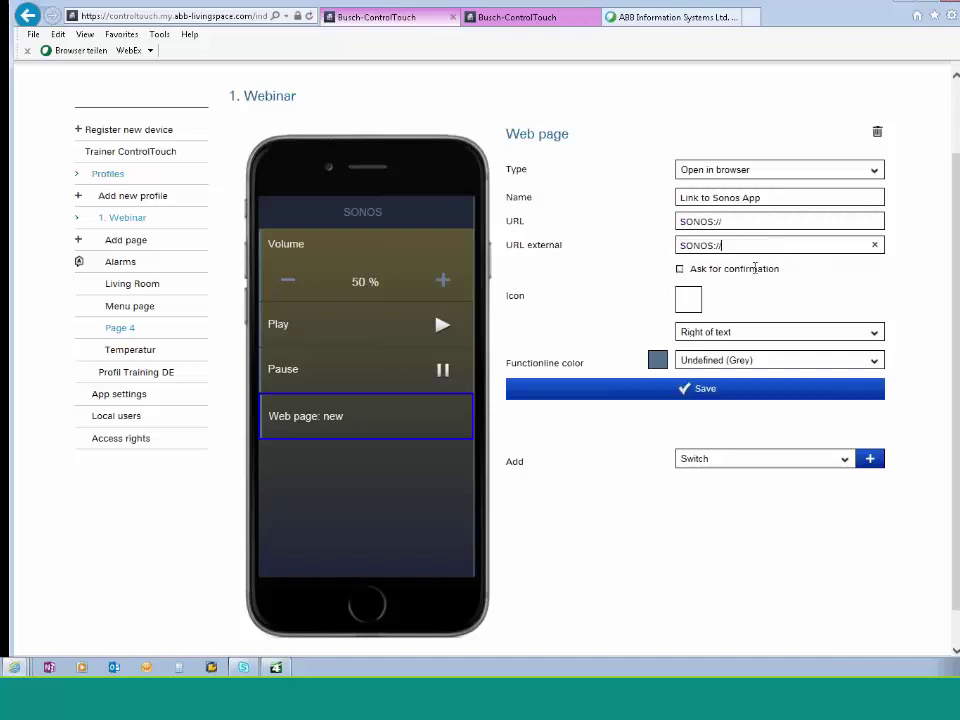
Give the Sonos app link the SONOS icon from Meine Grafiken and save the element
left_click(689, 300)
scroll(423, 148, "up", 2)
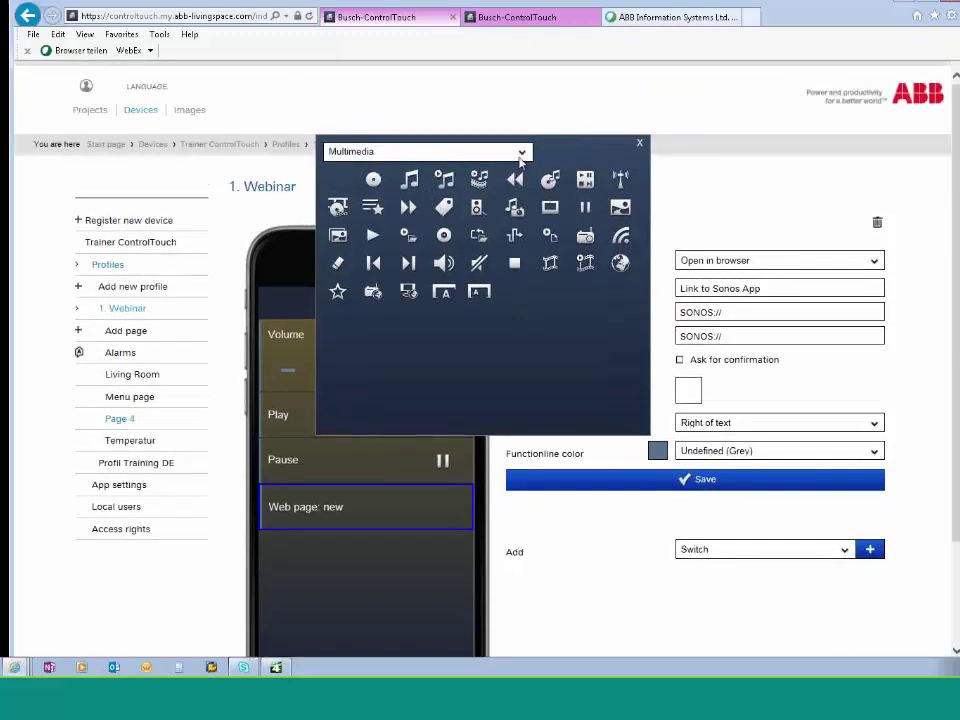
left_click(420, 150)
left_click(350, 234)
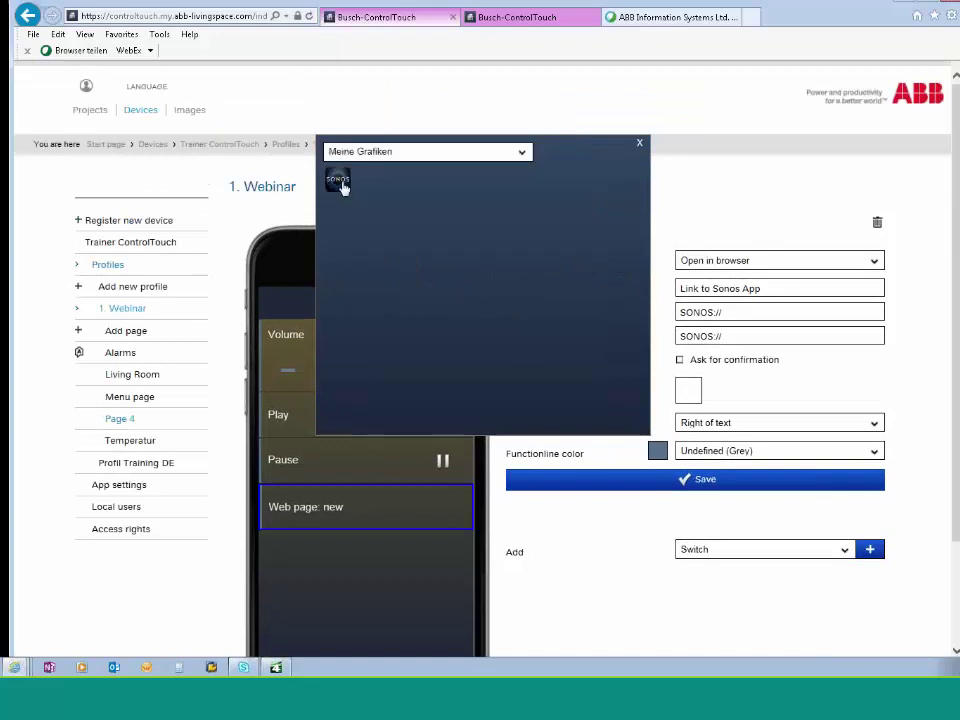
left_click(338, 185)
left_click(698, 486)
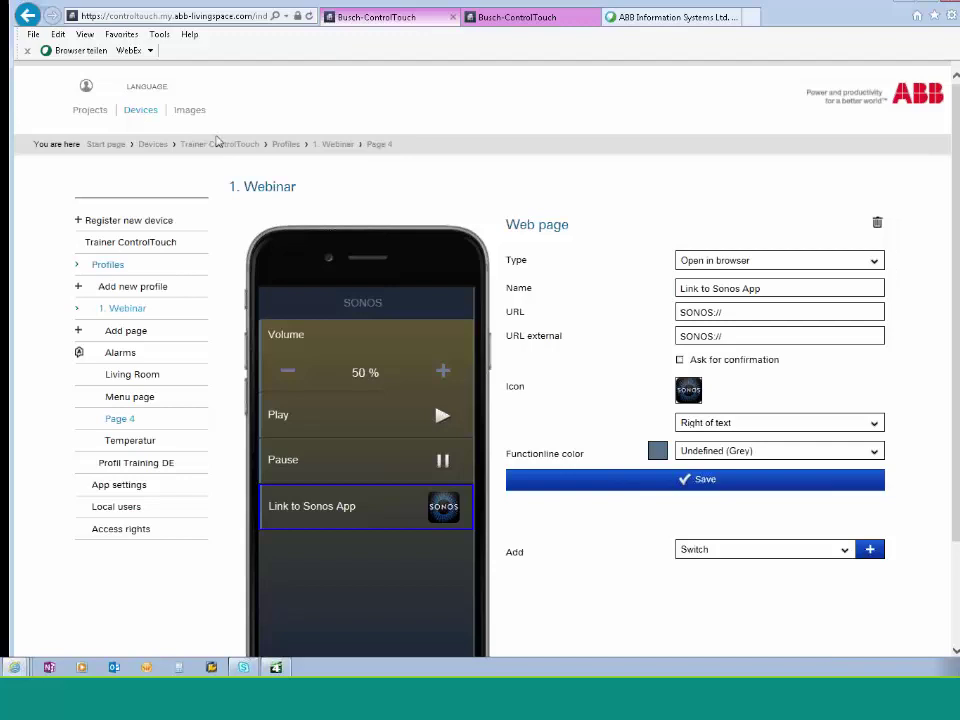
Examine the Webinar project's presence detection settings, including the selectable devices and the time-out options
left_click(88, 114)
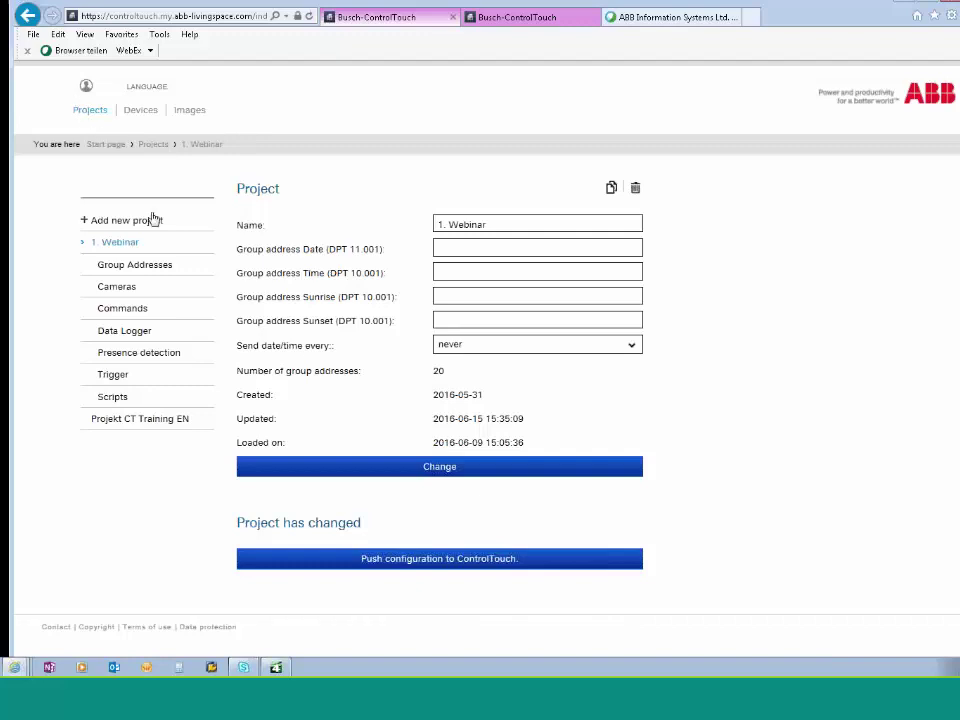
left_click(161, 357)
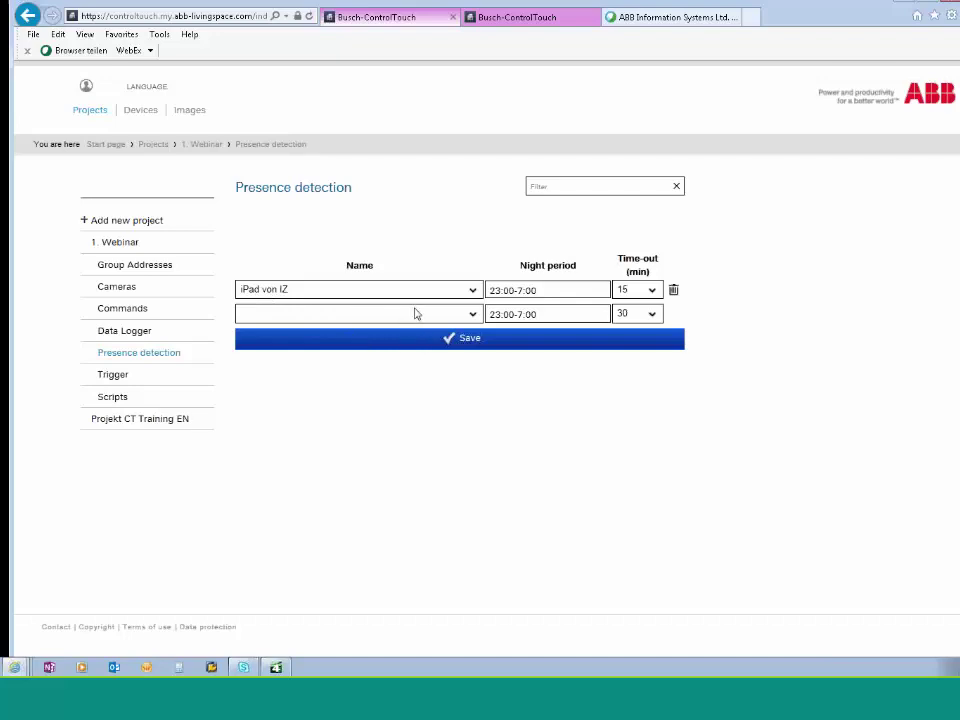
left_click(472, 316)
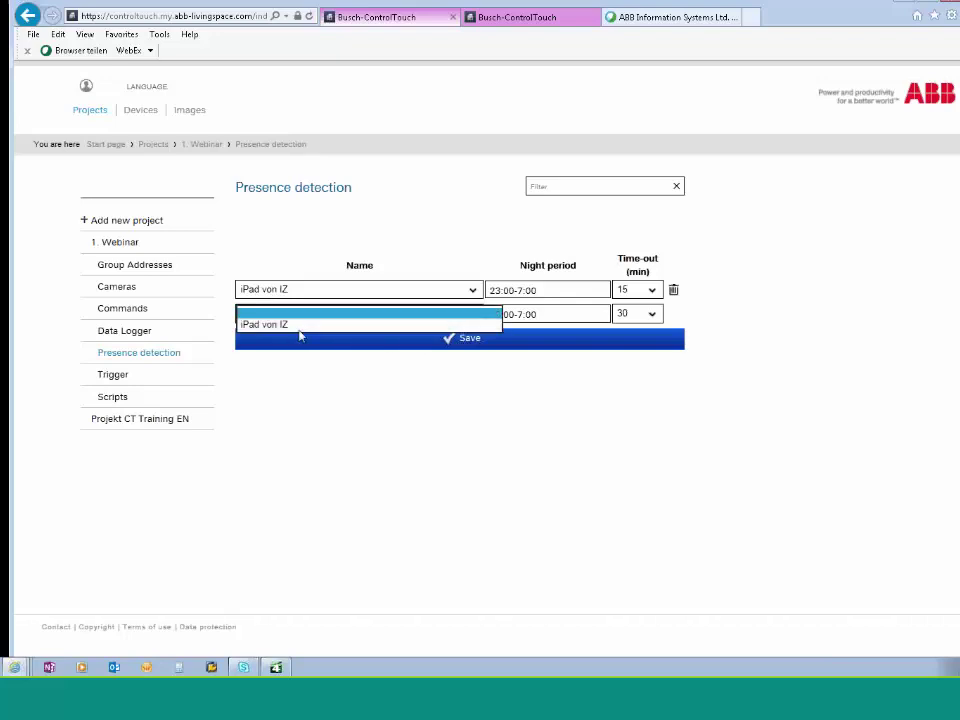
left_click(770, 322)
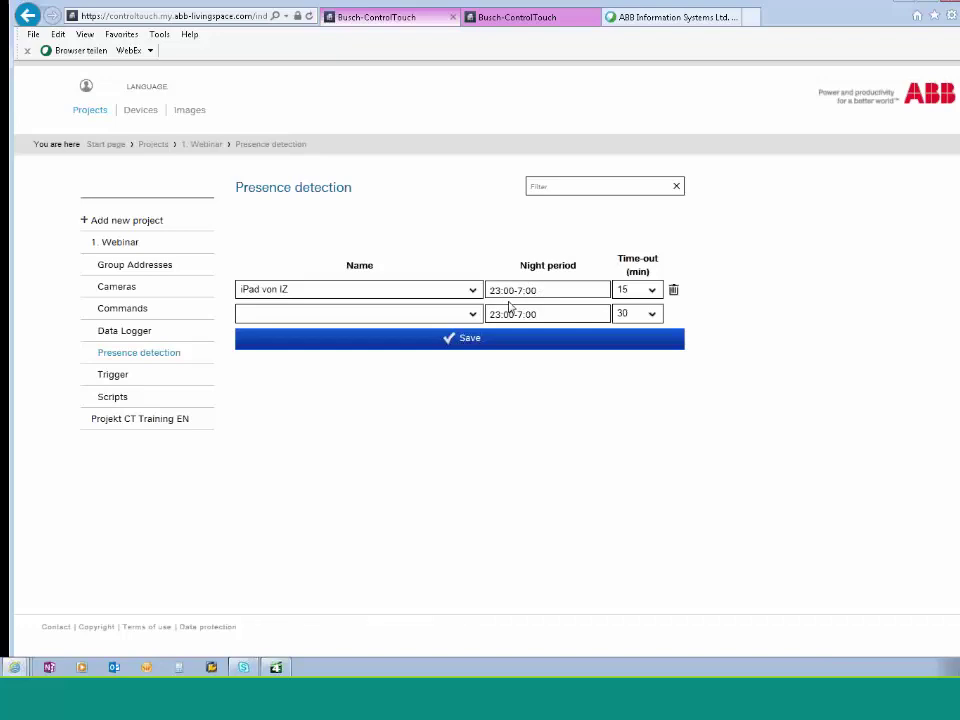
left_click(653, 291)
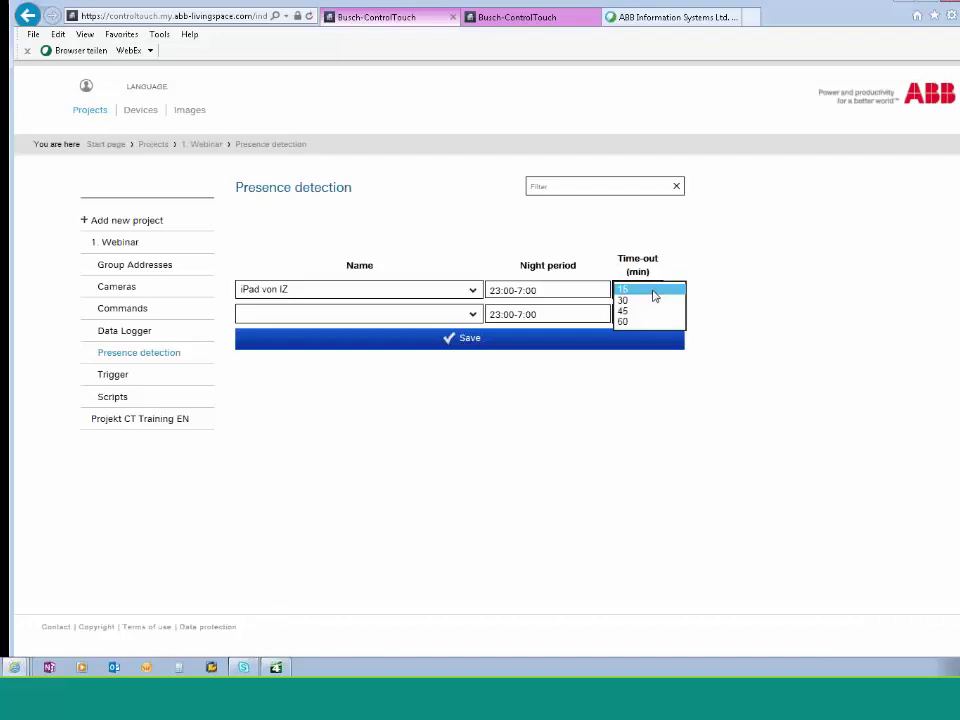
left_click(781, 273)
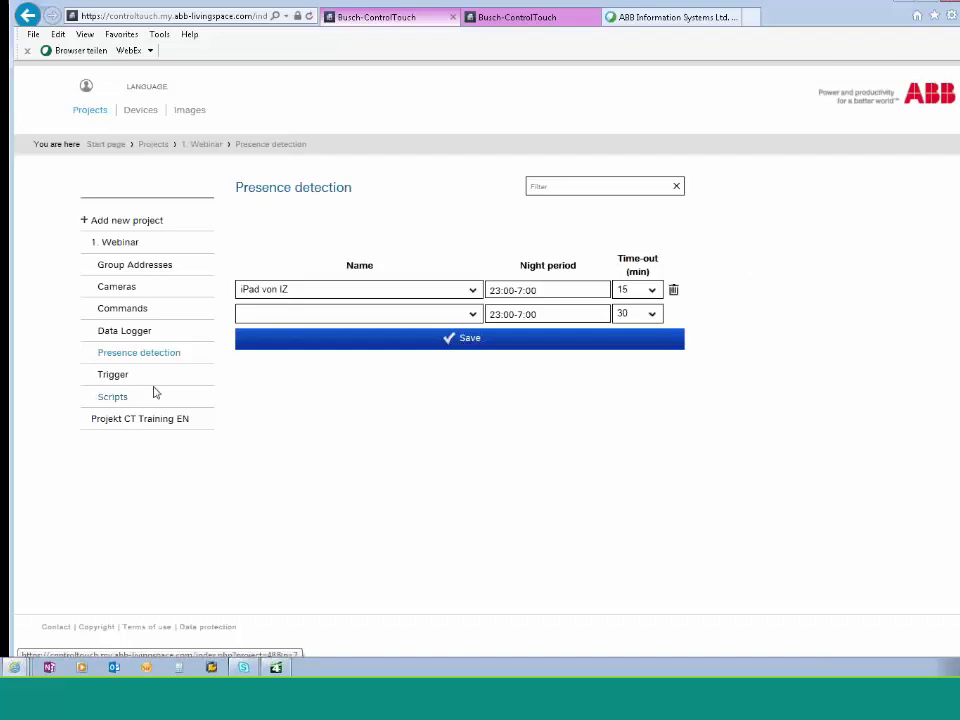
Add a trigger named Play by Presence with a presence detection condition for iPad von IZ being present
left_click(114, 376)
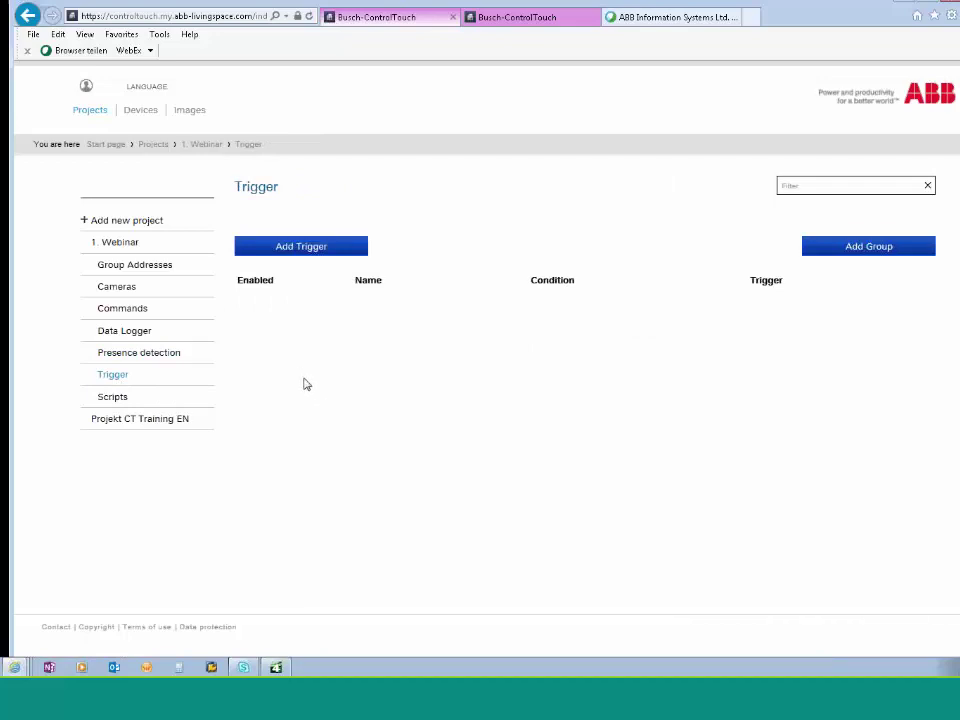
left_click(298, 250)
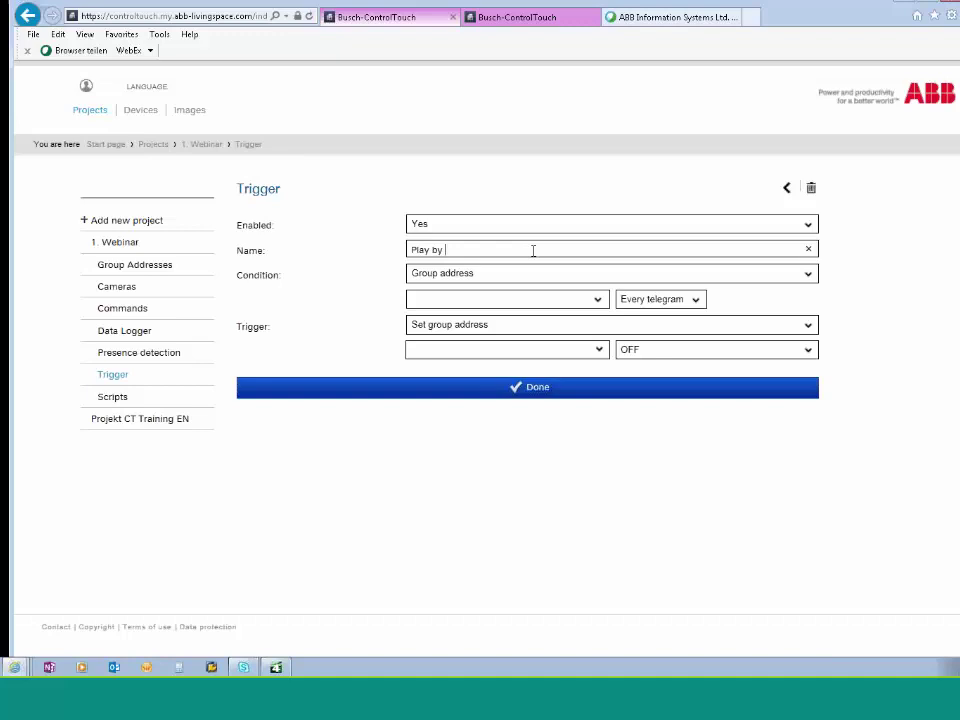
type("Presence")
left_click(807, 274)
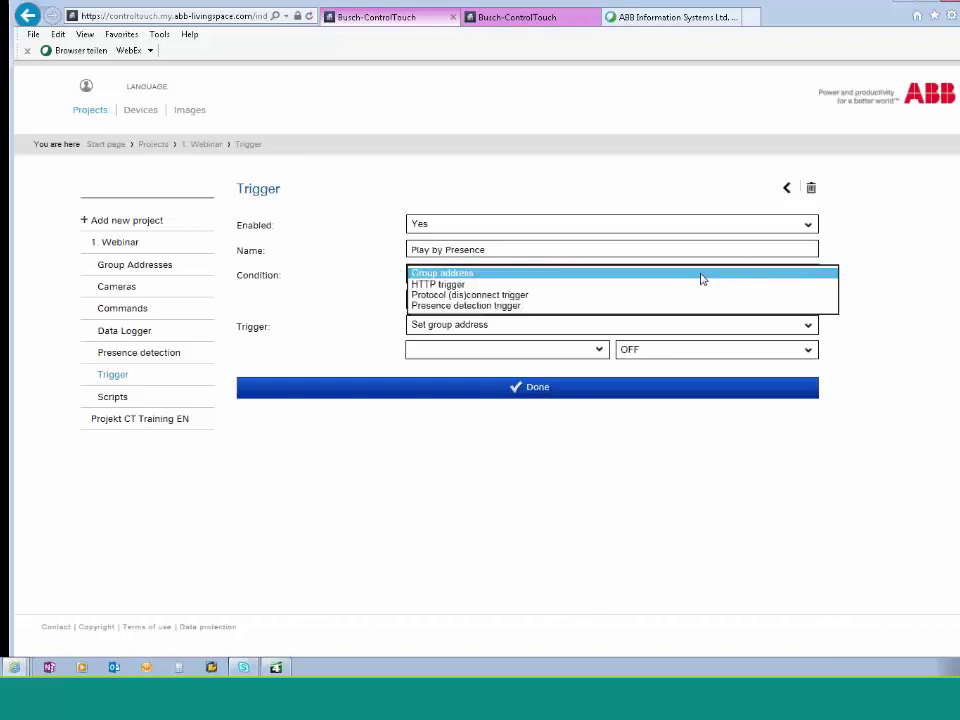
left_click(462, 308)
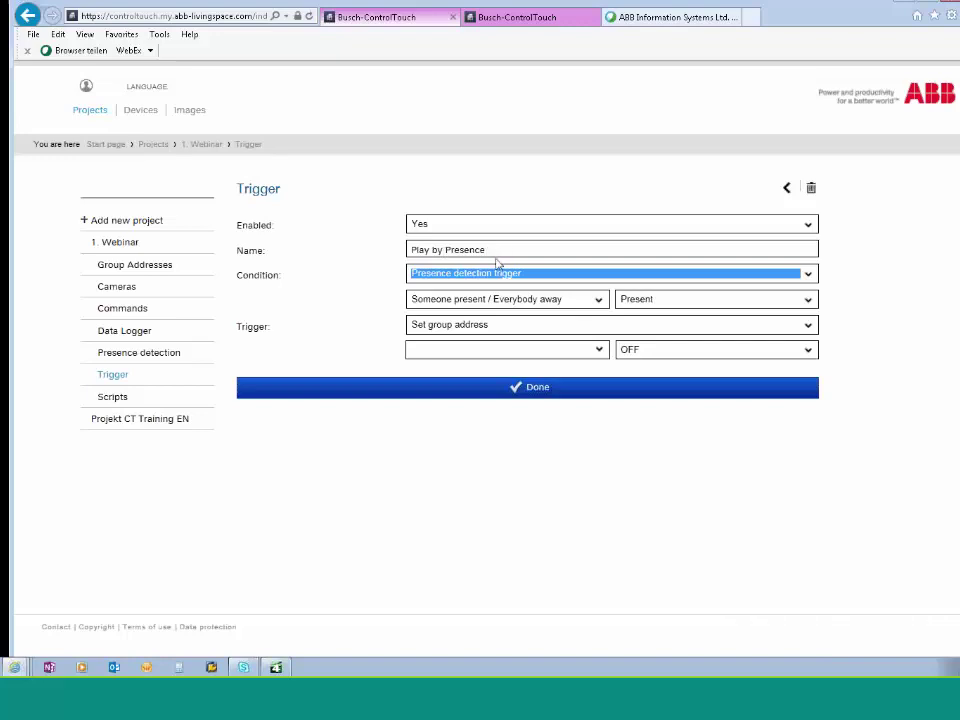
left_click(599, 301)
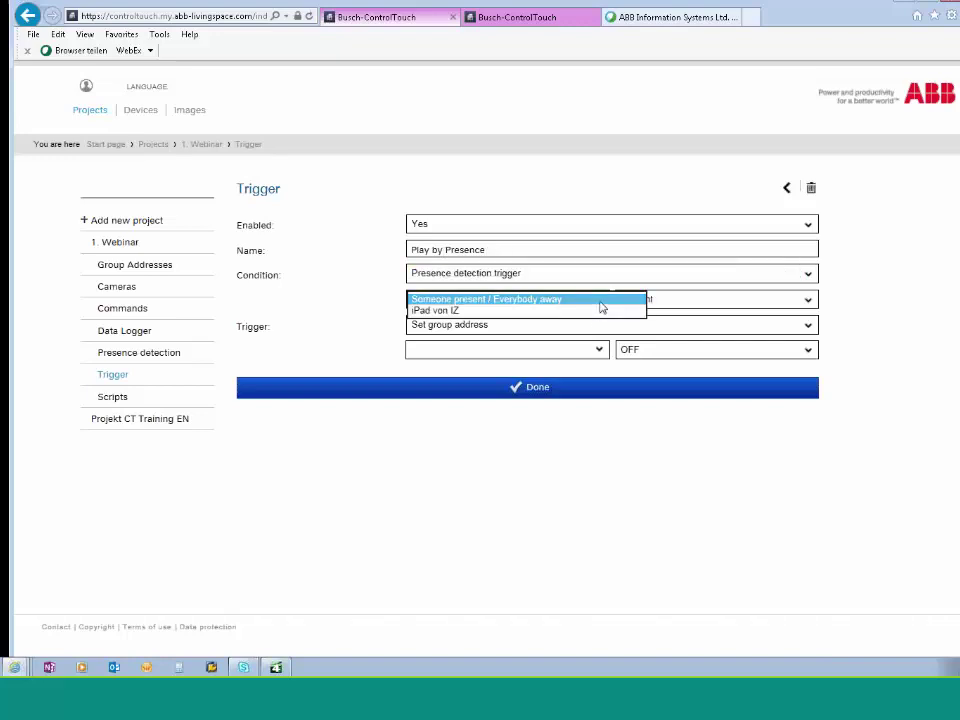
left_click(455, 311)
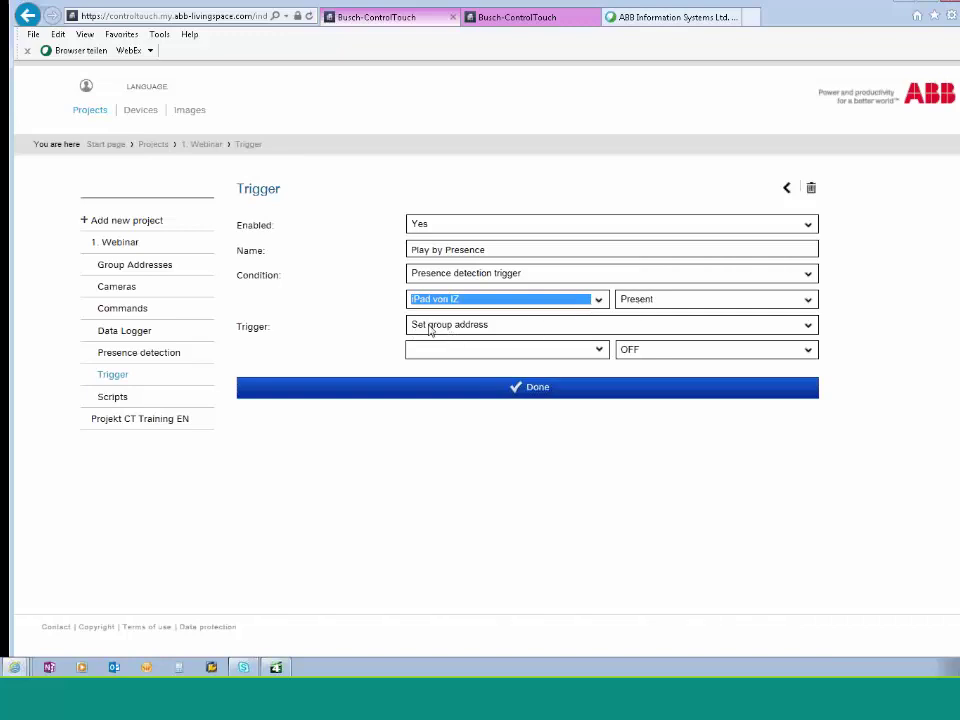
Make the Play by Presence trigger send the uPnP command Play to the Küche Sonos PLAY:1, and save it
left_click(809, 328)
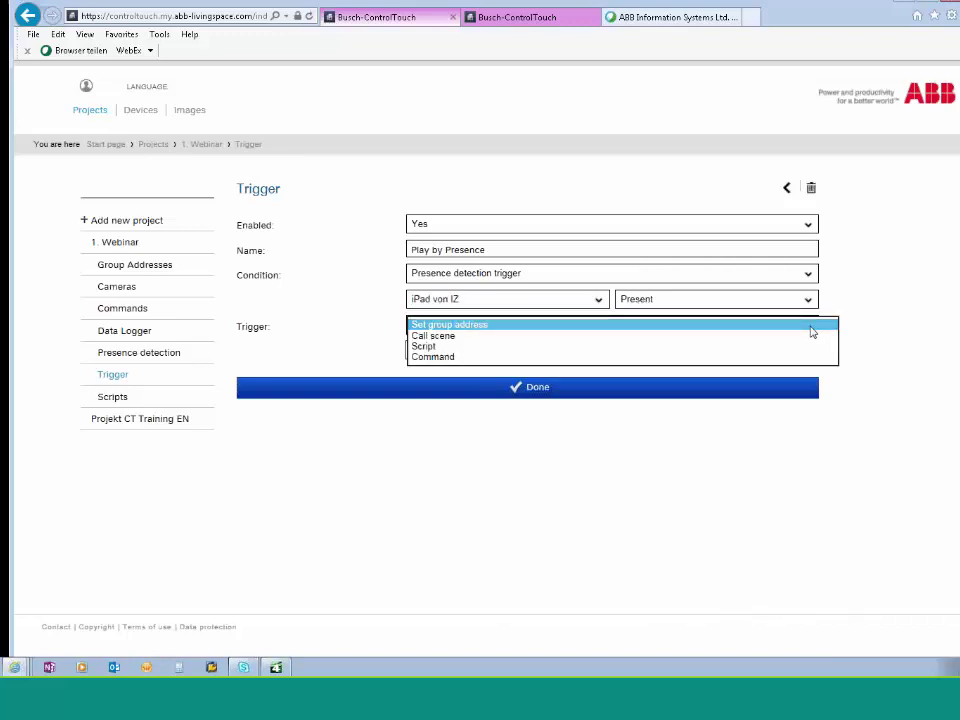
left_click(432, 357)
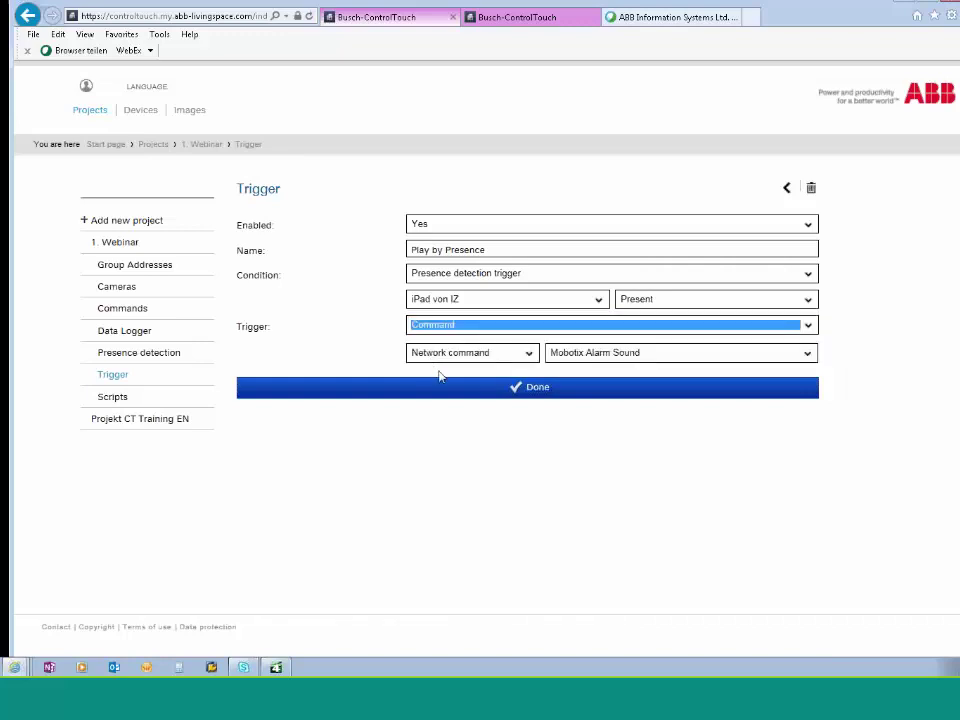
left_click(495, 356)
left_click(452, 377)
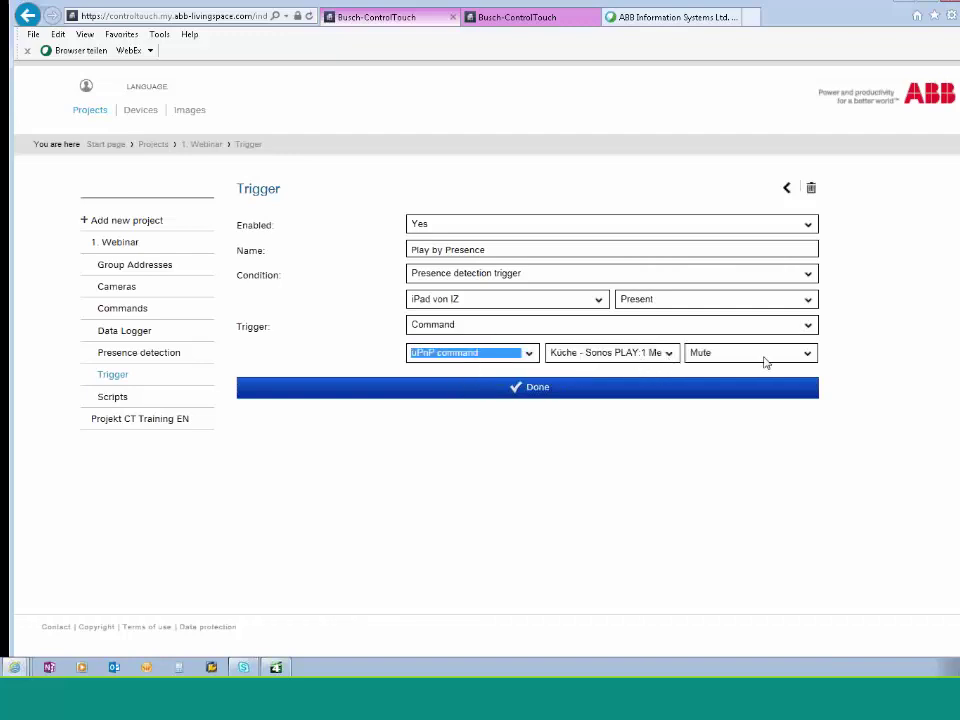
left_click(808, 356)
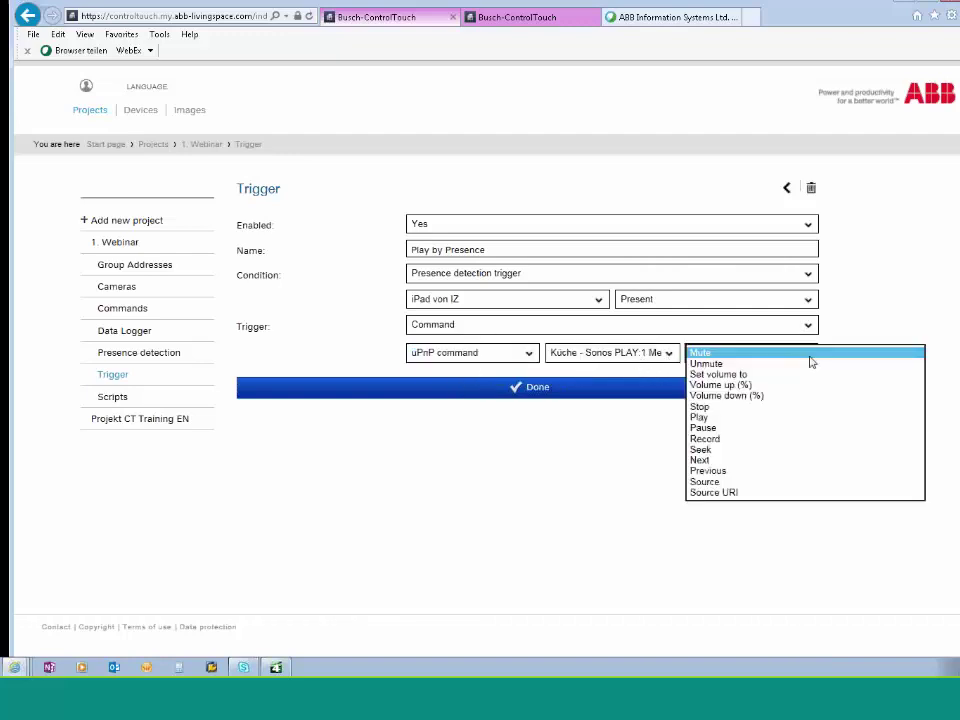
left_click(724, 417)
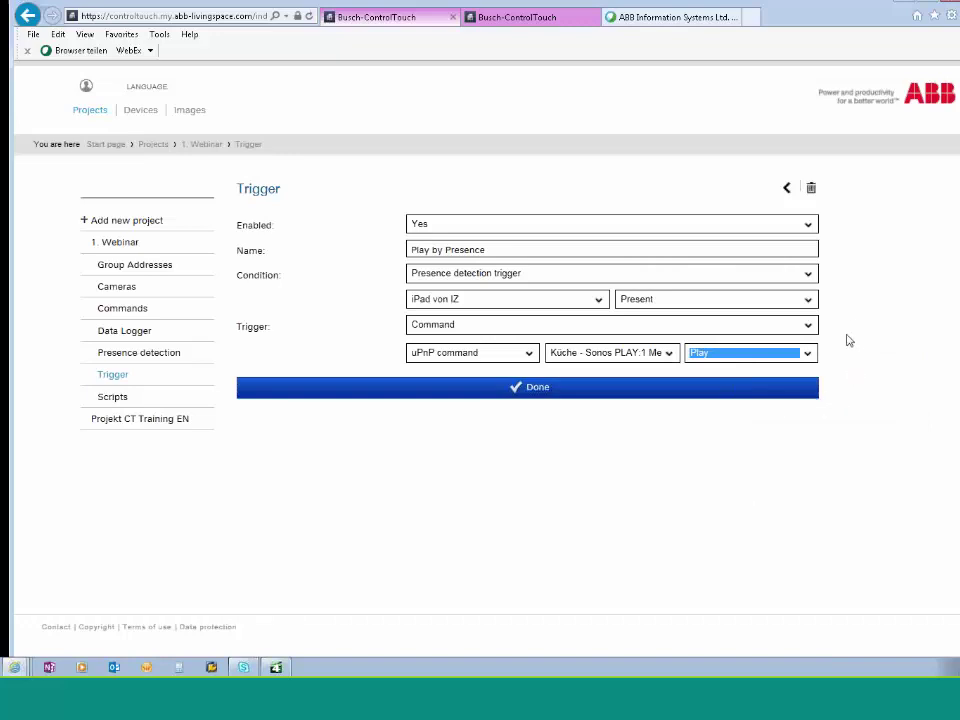
left_click(510, 395)
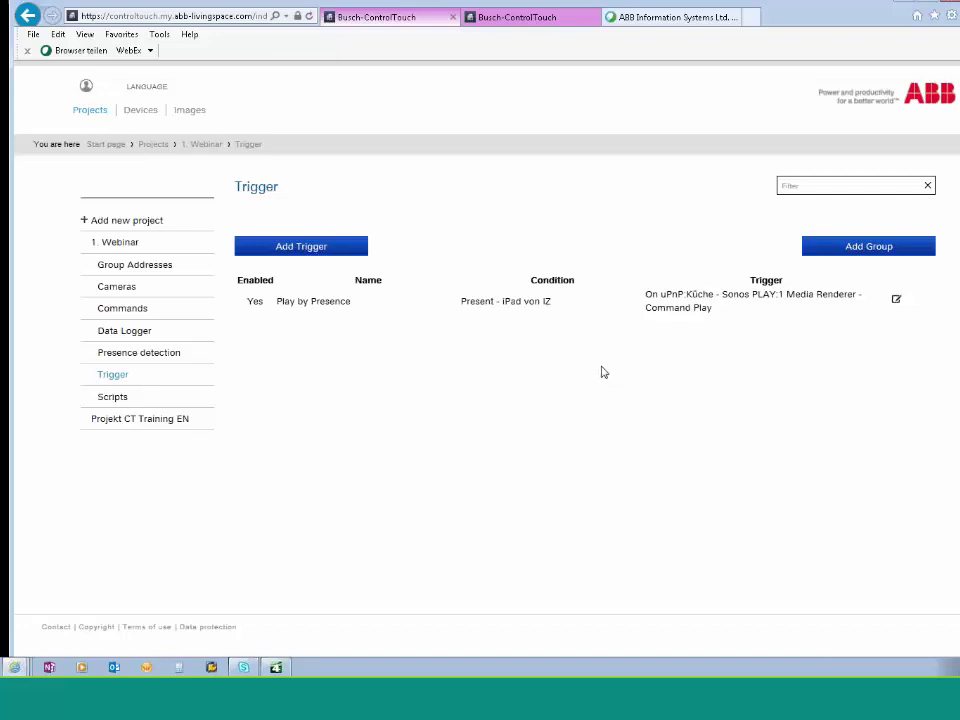
Add a trigger named Pause by not available with a presence detection condition for iPad von IZ being away
left_click(289, 247)
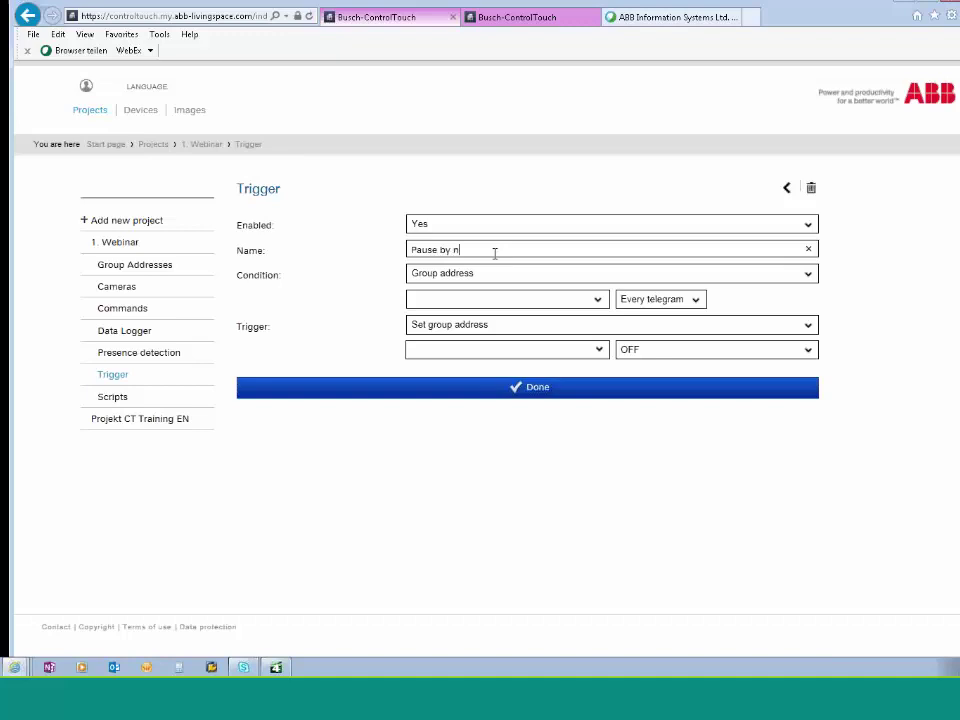
type("Pause by not available")
left_click(810, 281)
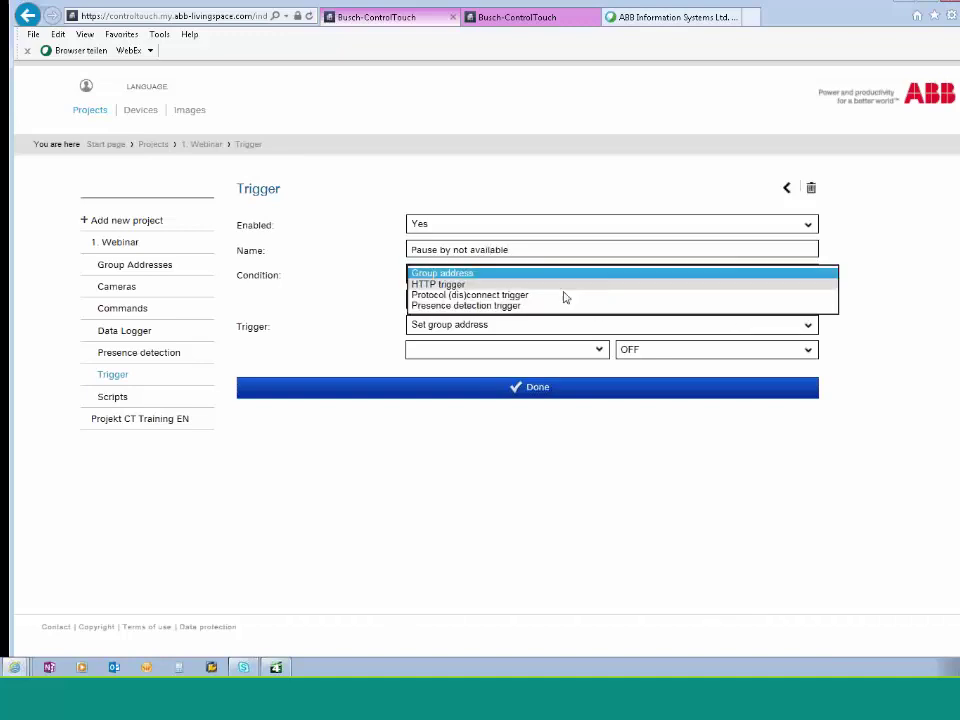
left_click(465, 305)
left_click(600, 300)
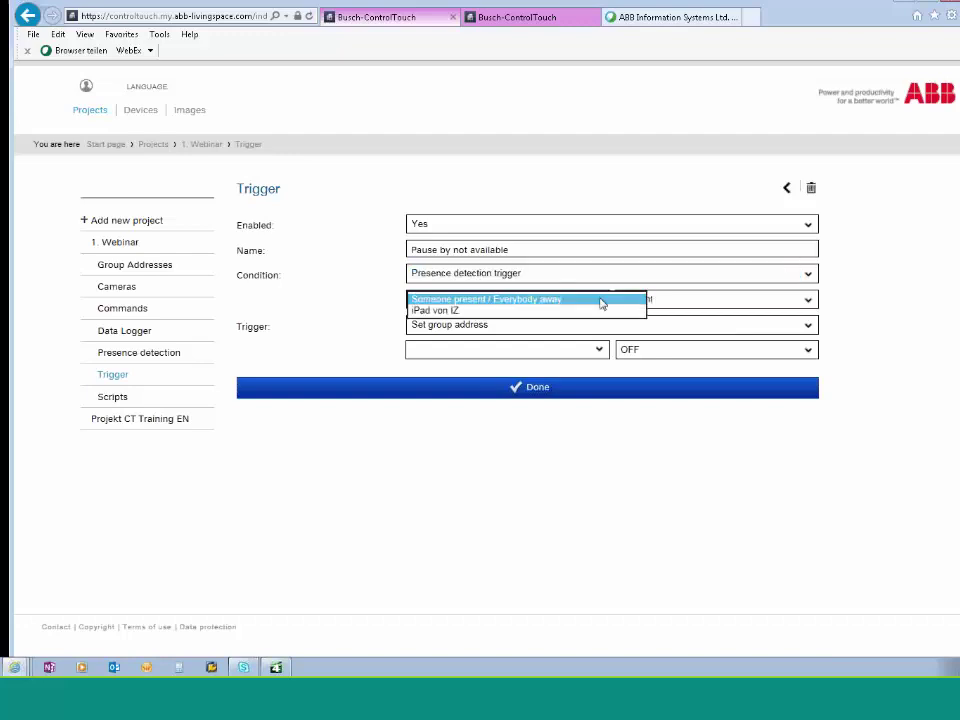
left_click(467, 314)
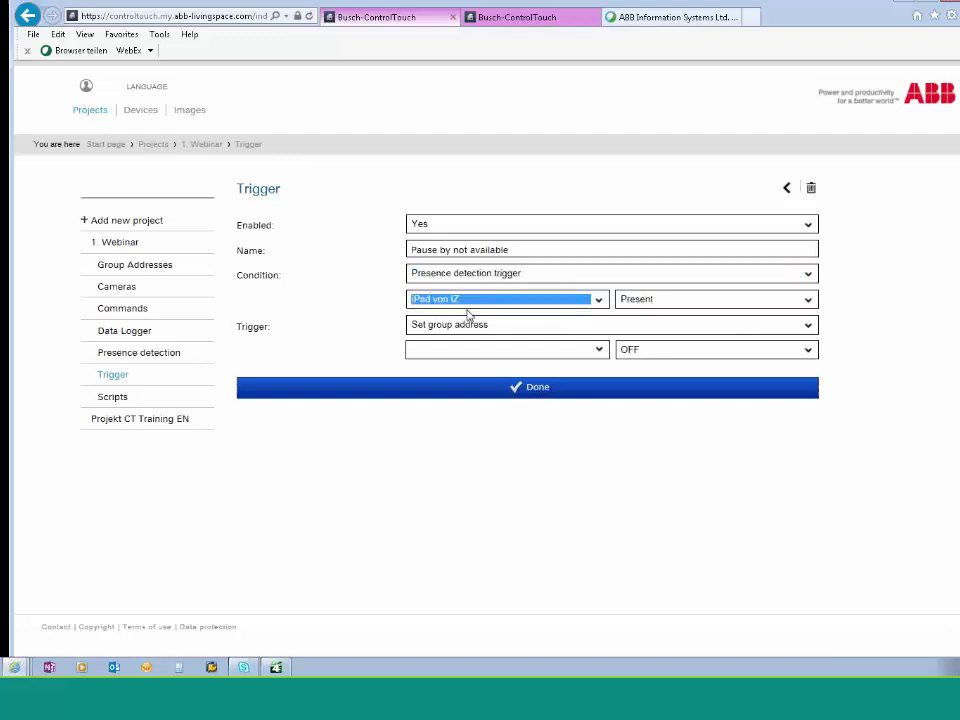
left_click(806, 300)
left_click(633, 314)
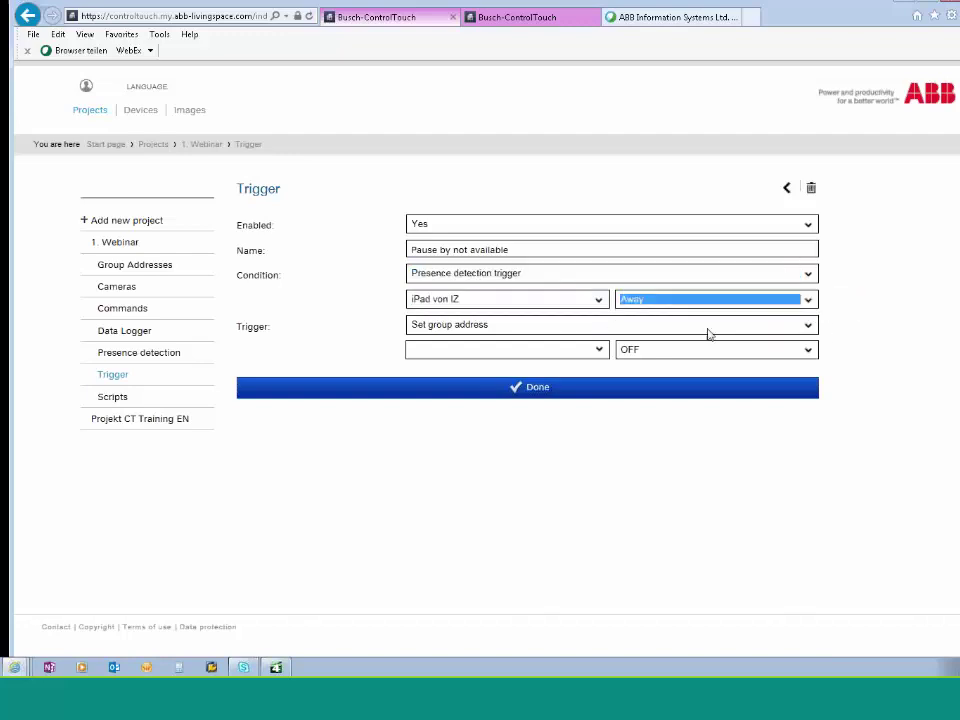
Make the Pause by not available trigger send the uPnP command Pause to the Küche Sonos PLAY:1, and save it
left_click(806, 325)
left_click(435, 357)
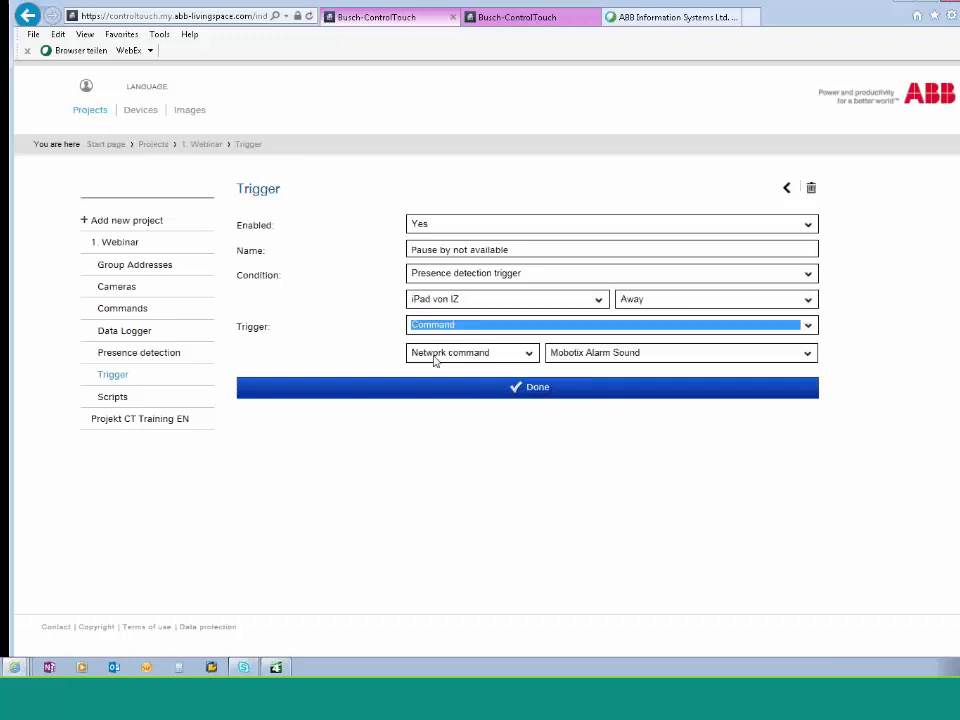
left_click(528, 355)
left_click(452, 374)
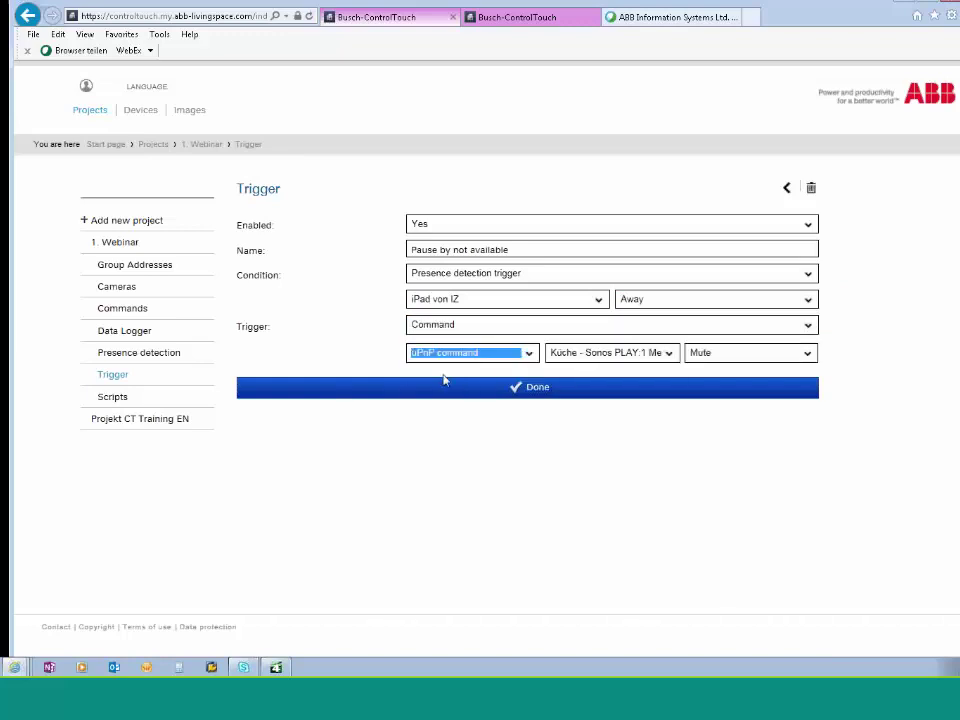
left_click(808, 354)
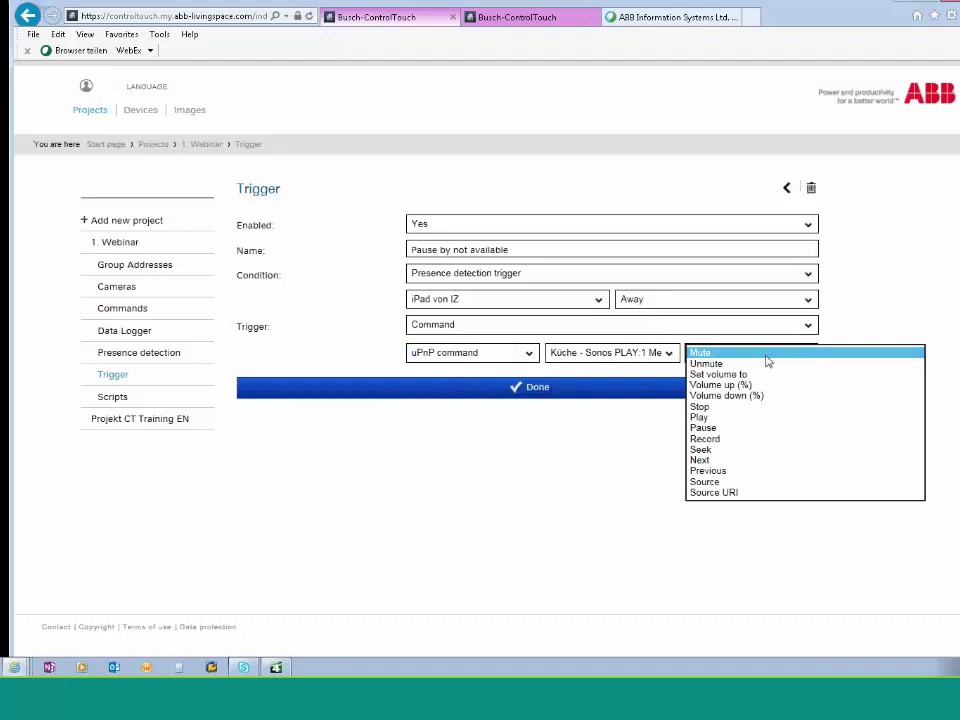
left_click(705, 427)
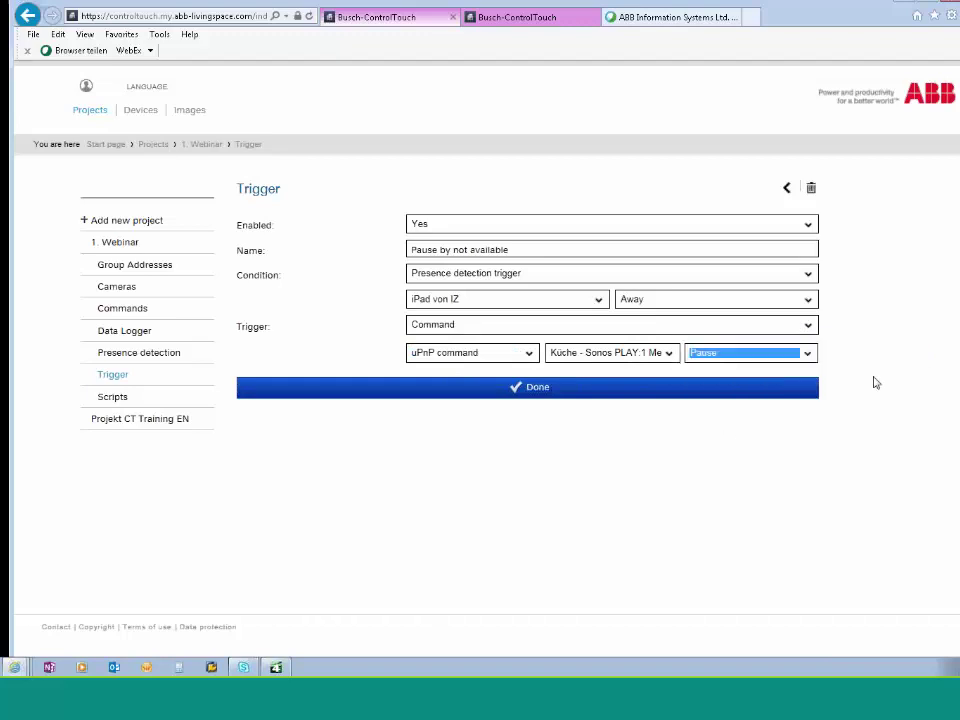
left_click(518, 392)
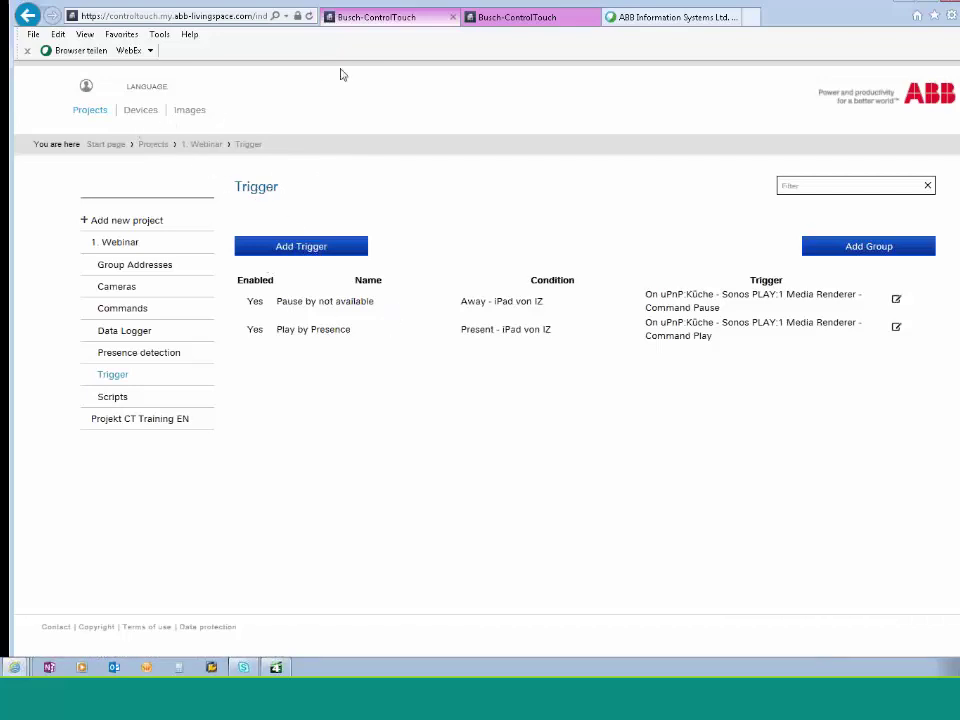
Check the alarm messages on the device's local web interface, then return to the Webinar project
left_click(493, 19)
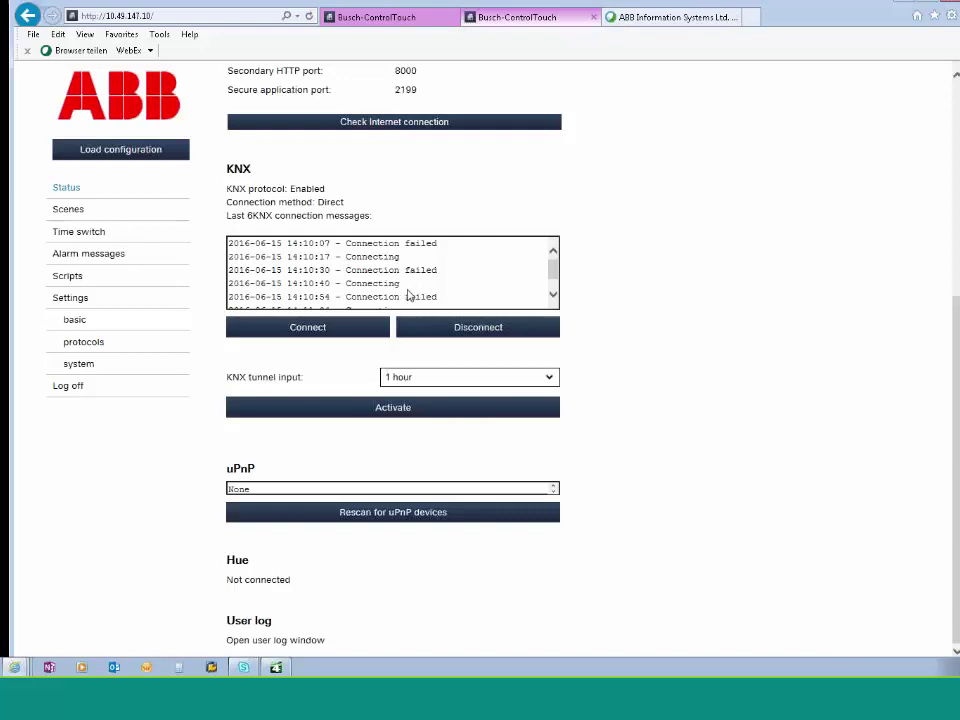
left_click(87, 257)
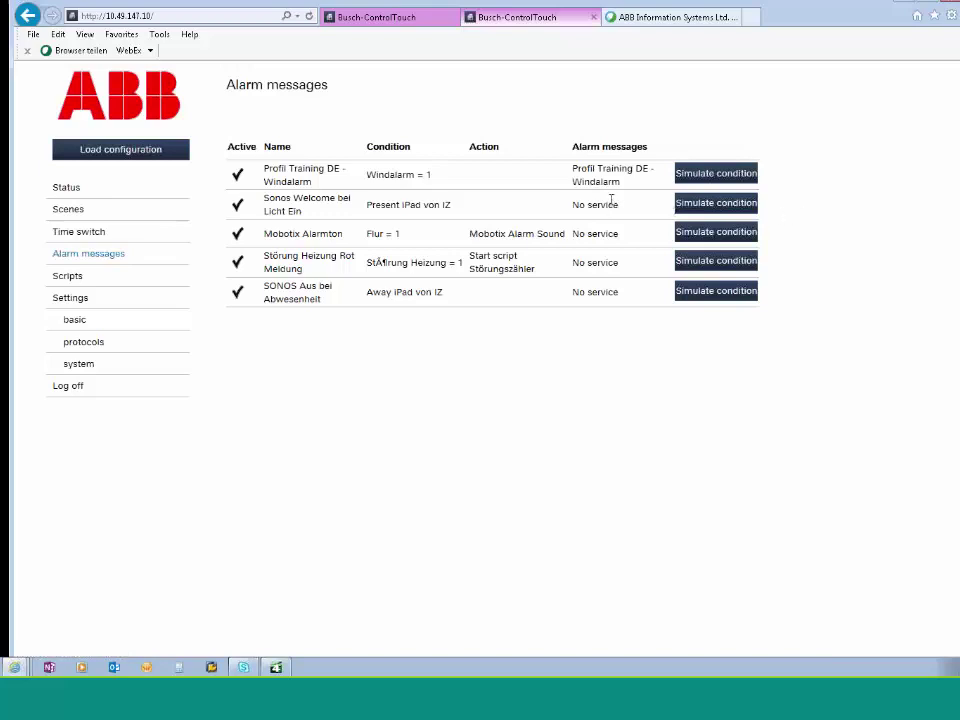
left_click(388, 19)
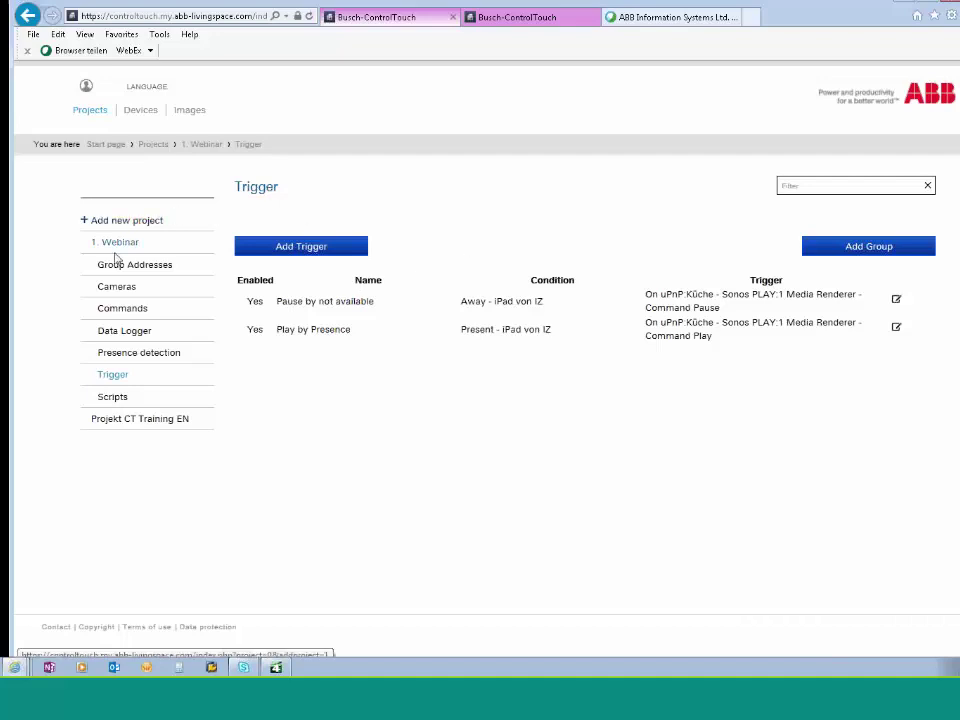
Start a data logger named Temperature Living Room with an Hour time period and the type Mean value, minimum and maximum
left_click(123, 336)
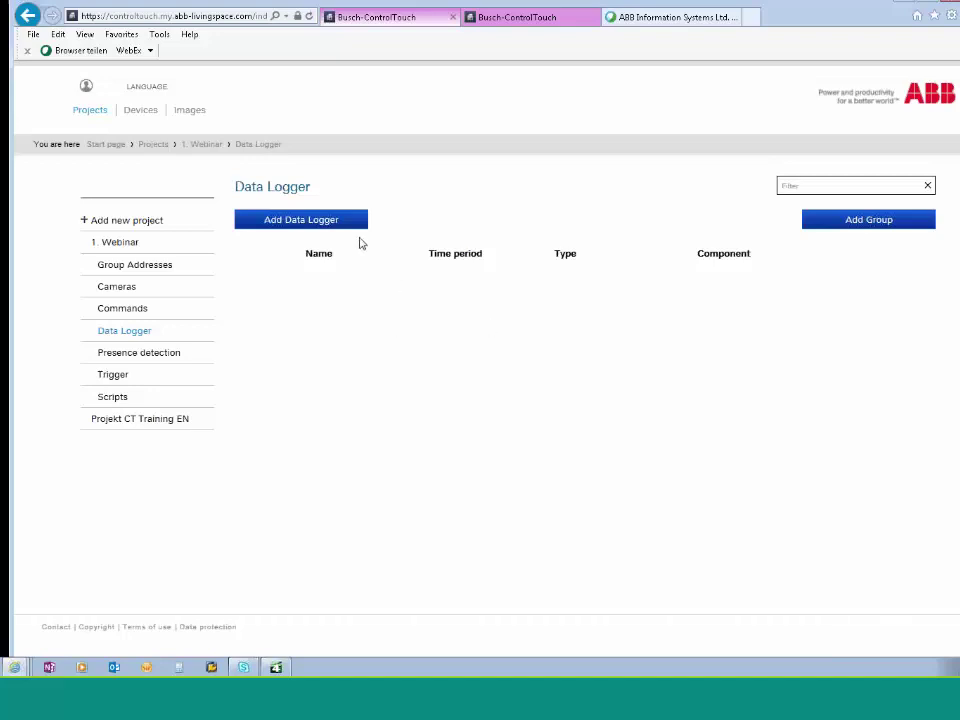
left_click(296, 224)
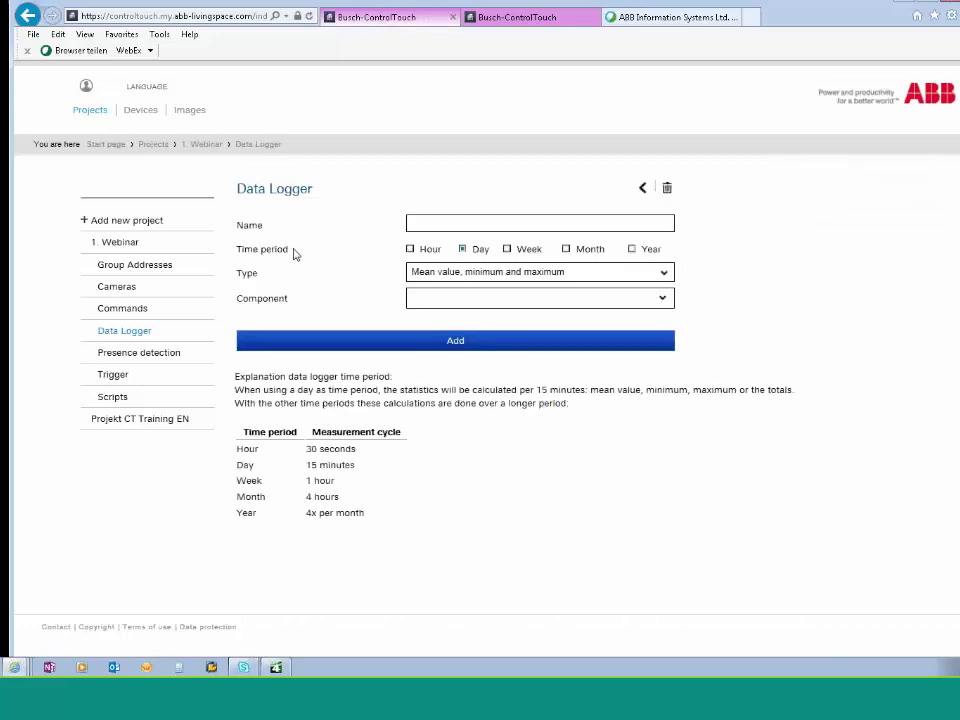
left_click(438, 222)
type("Temperature Living Room")
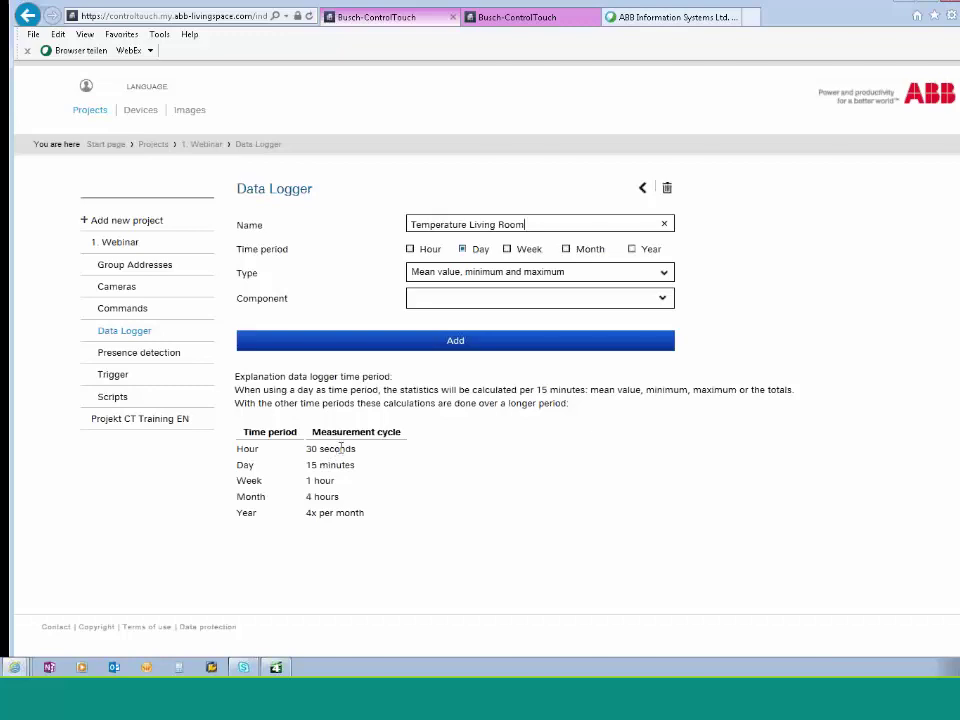
left_click(410, 250)
left_click(668, 277)
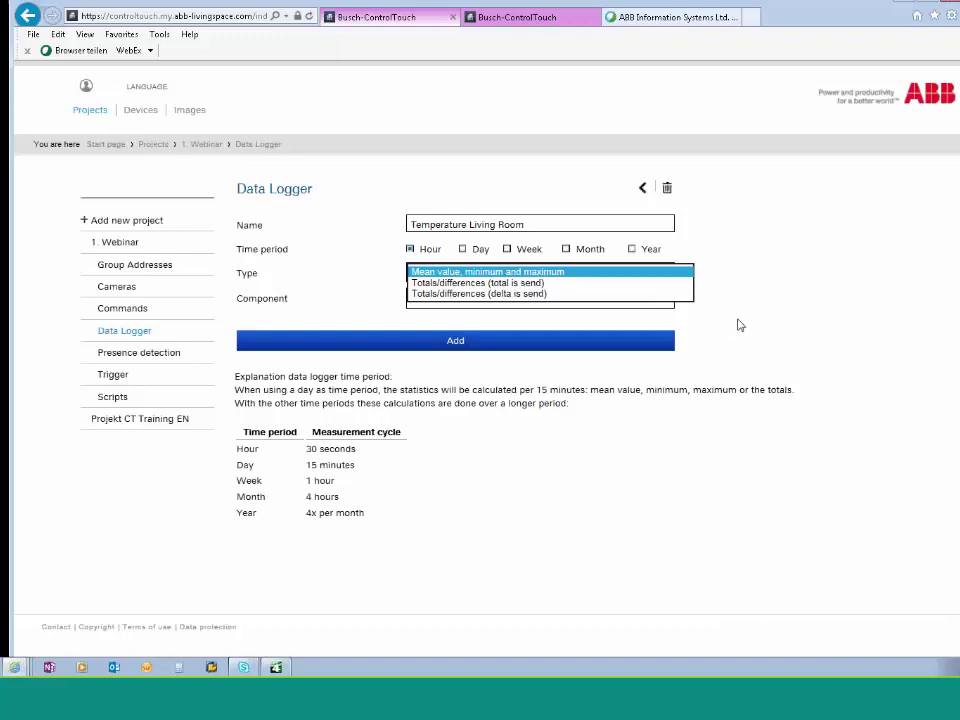
left_click(591, 268)
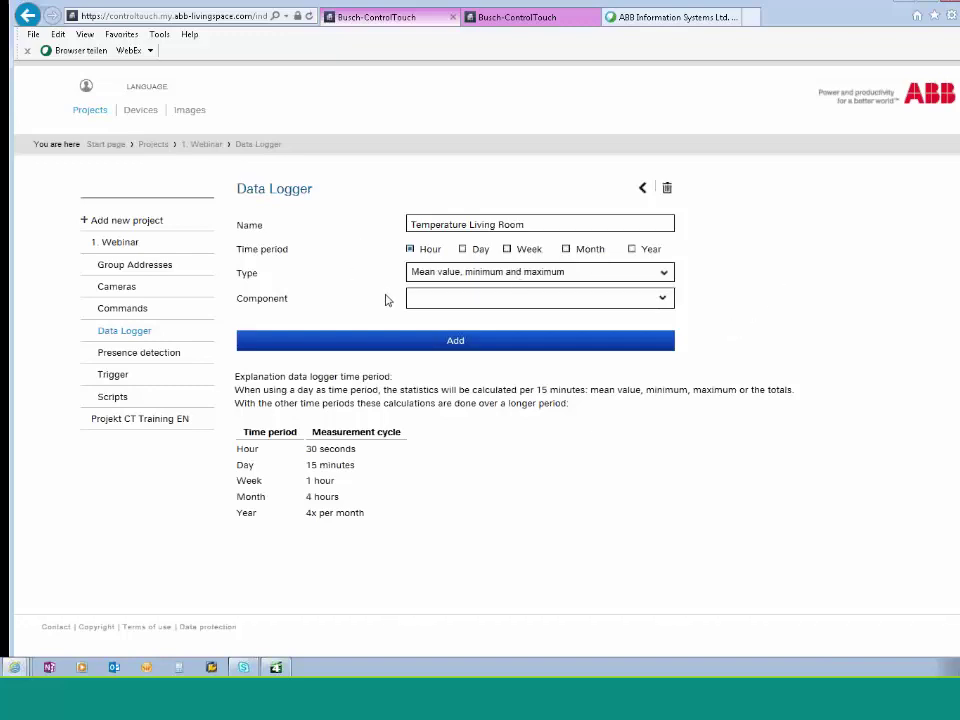
Assign the HVAC actual temperature component Living Room to the data logger and add it to the project
left_click(663, 301)
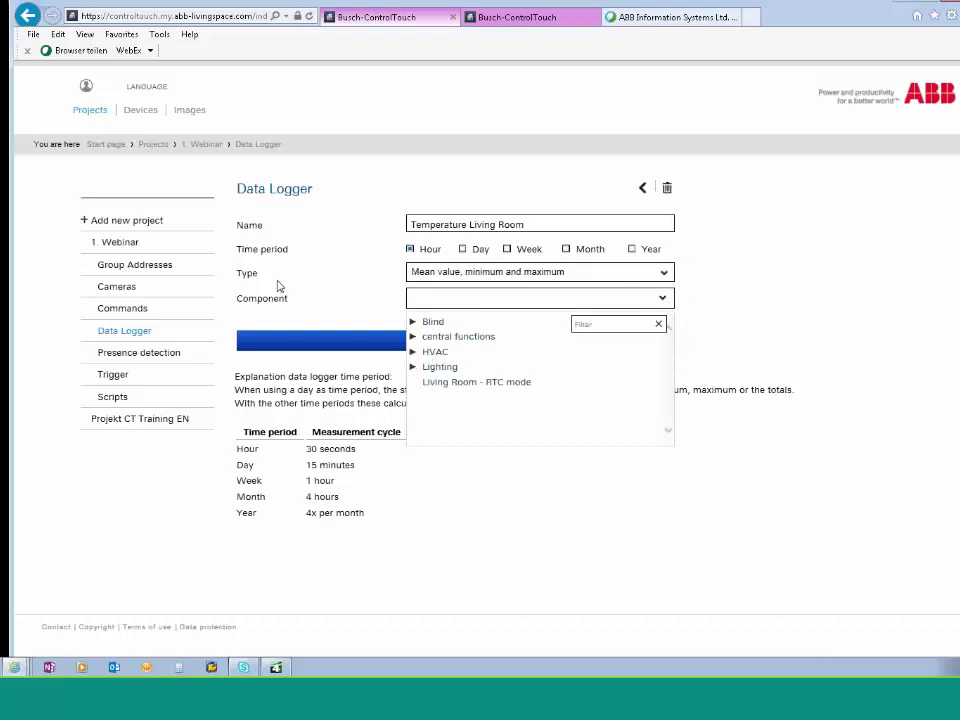
left_click(413, 352)
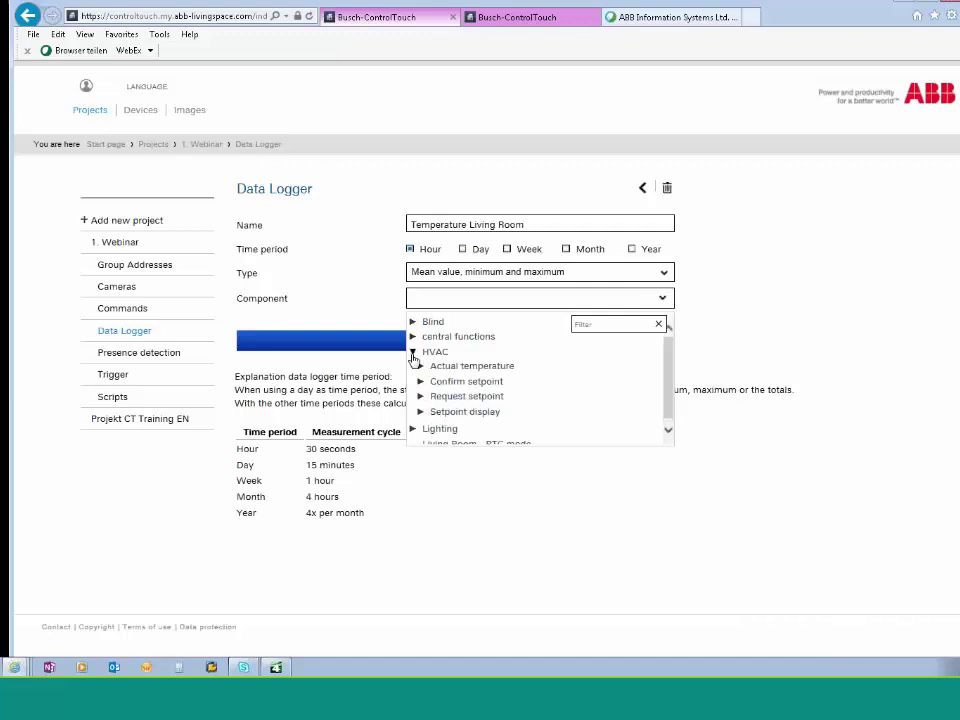
left_click(421, 366)
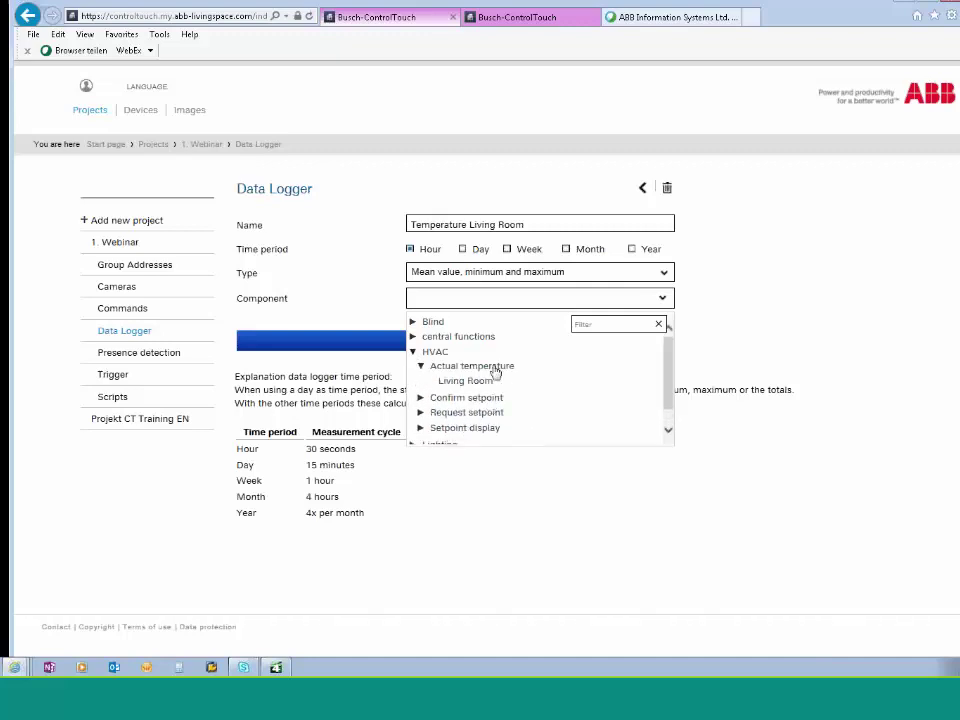
left_click(455, 383)
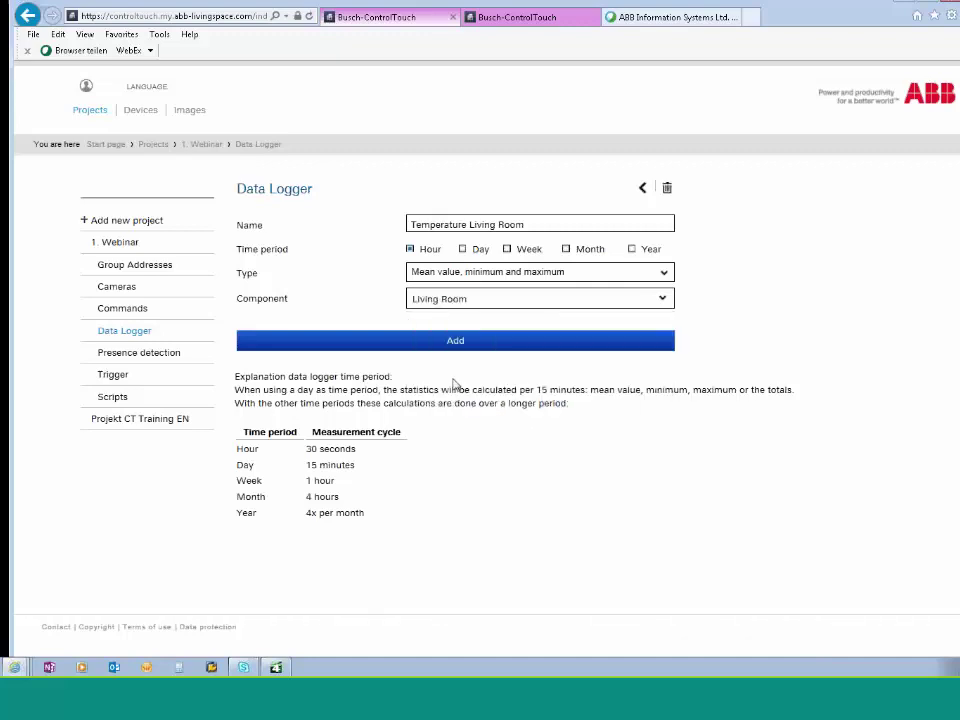
left_click(449, 345)
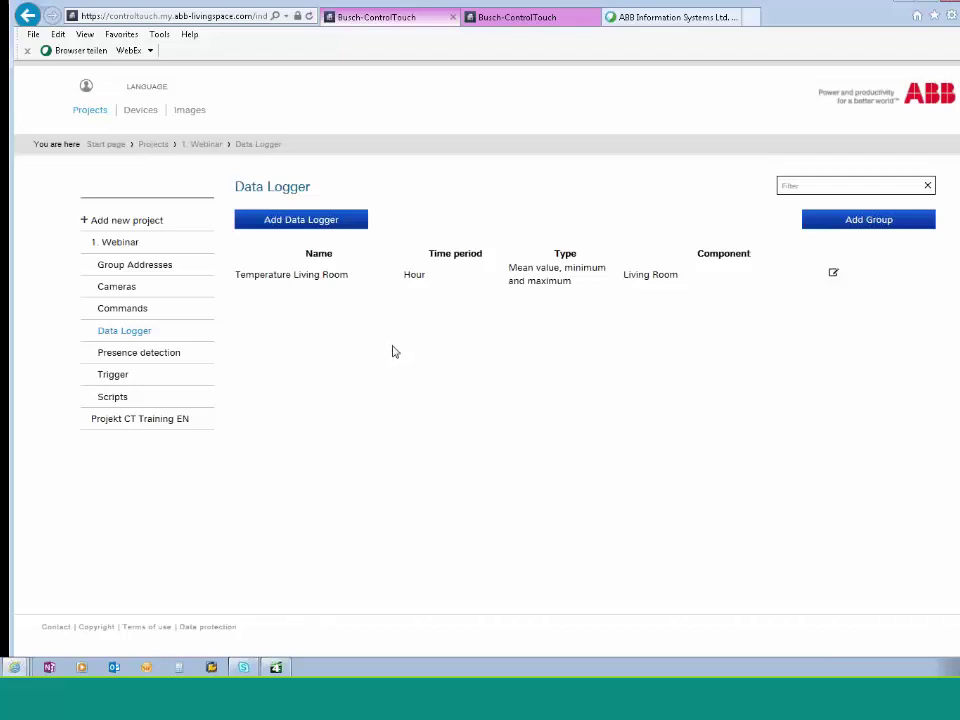
Add a control page named Data Logger to the 1. Webinar profile of the Trainer ControlTouch and save it
left_click(141, 114)
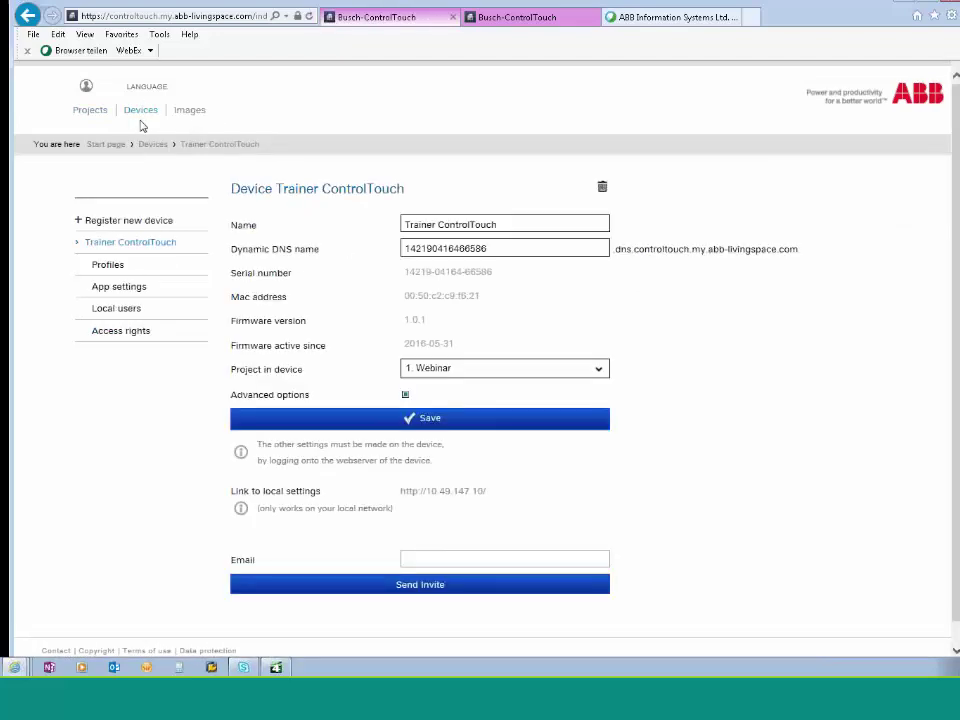
left_click(110, 266)
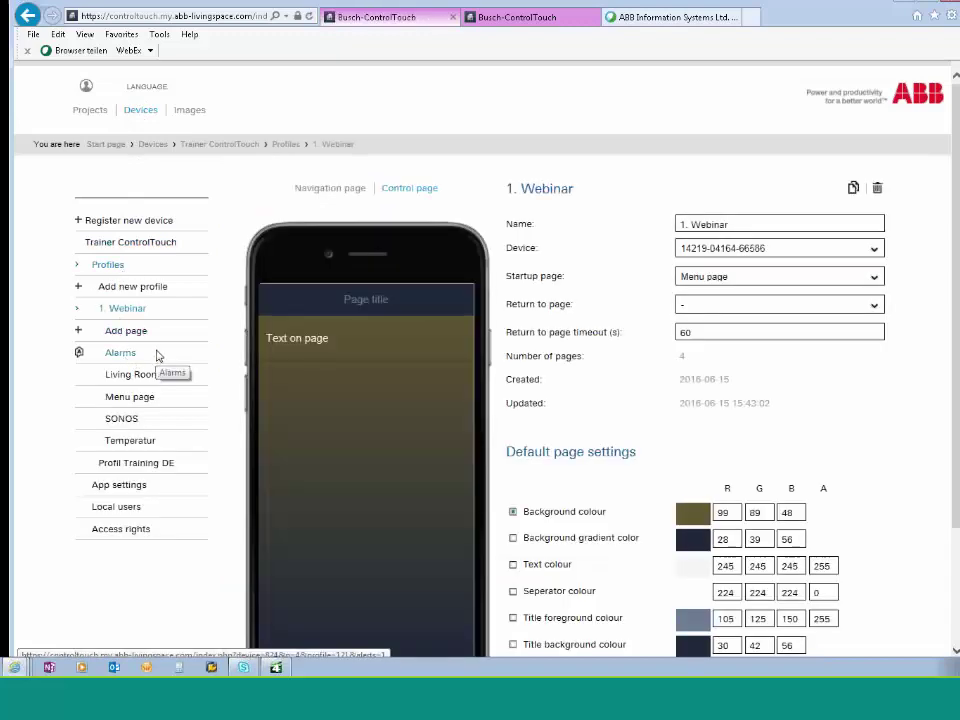
left_click(127, 334)
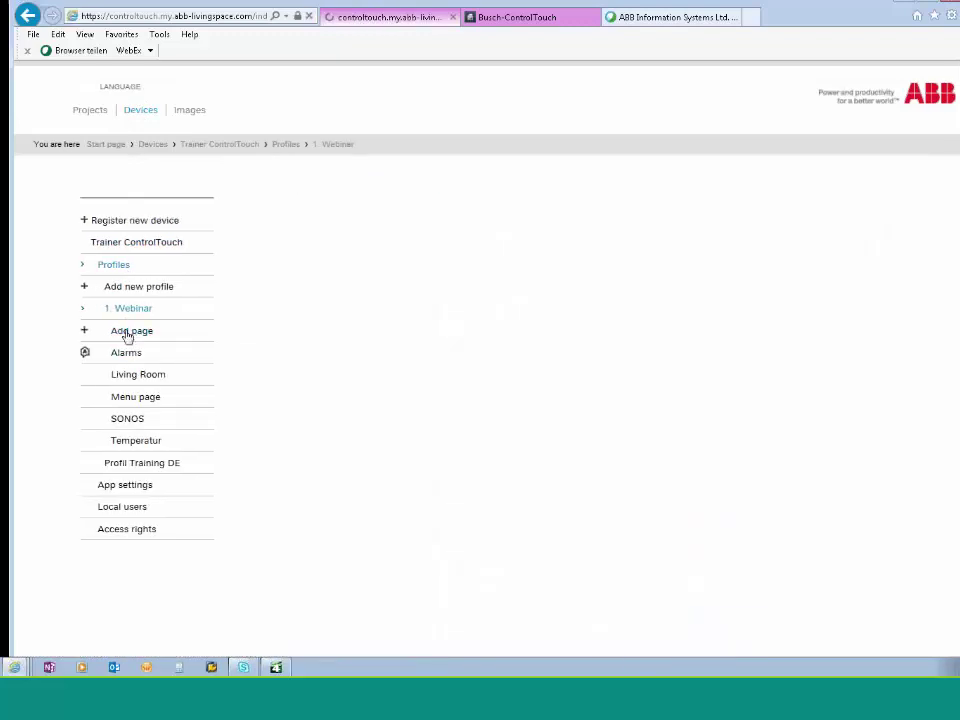
left_click_drag(731, 260, 607, 260)
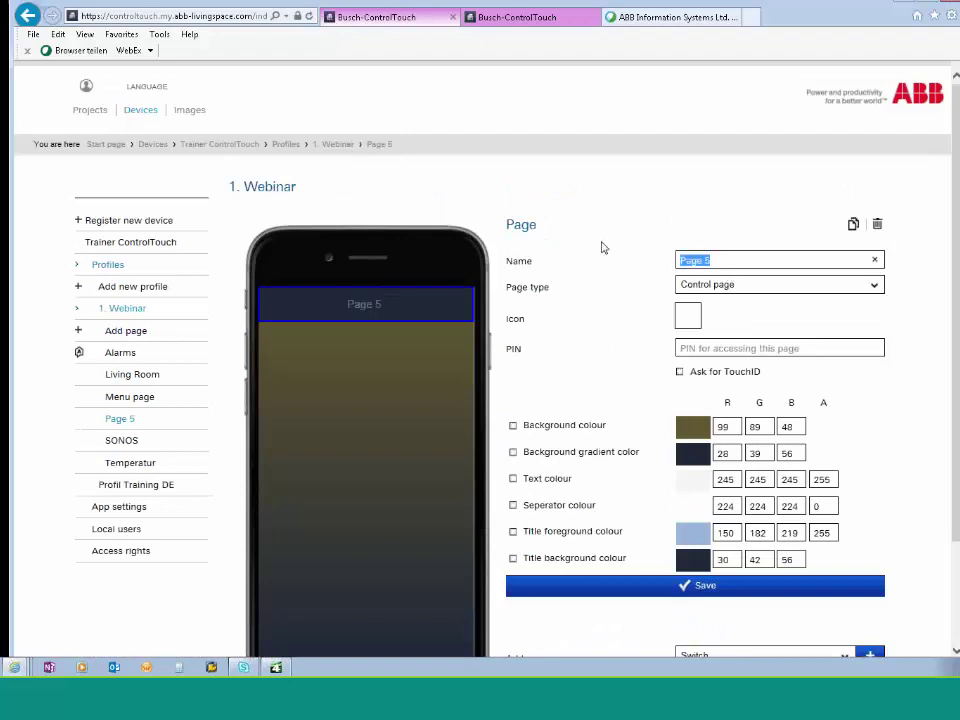
type("Data Logger")
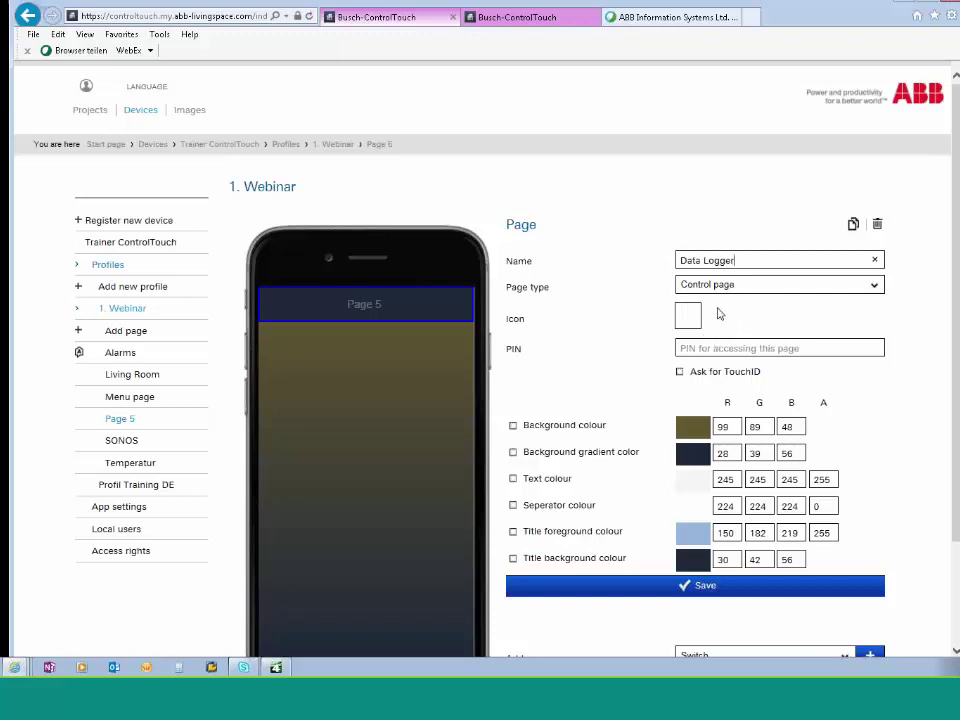
left_click(697, 590)
Add a Data Logger element to the Data Logger page
scroll(669, 390, "down", 1)
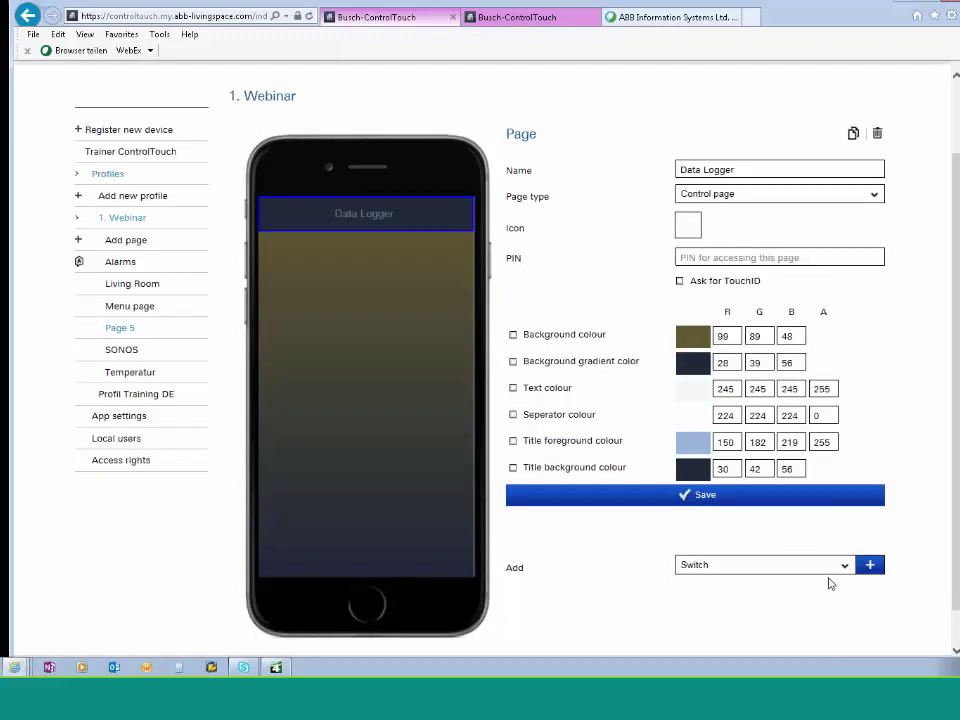
left_click(845, 567)
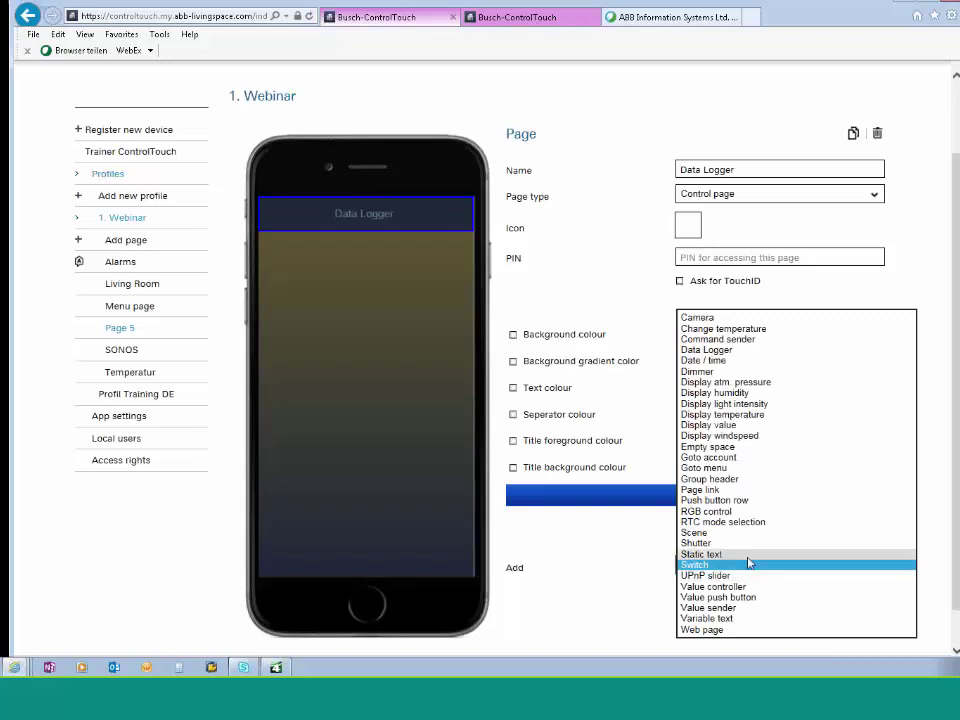
left_click(710, 350)
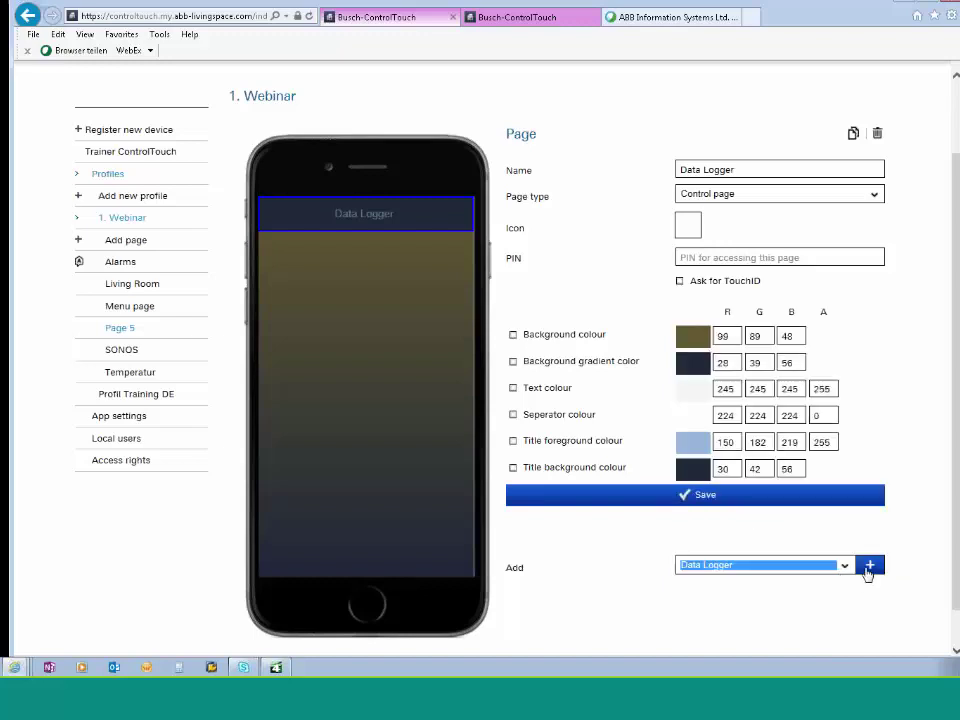
left_click(869, 566)
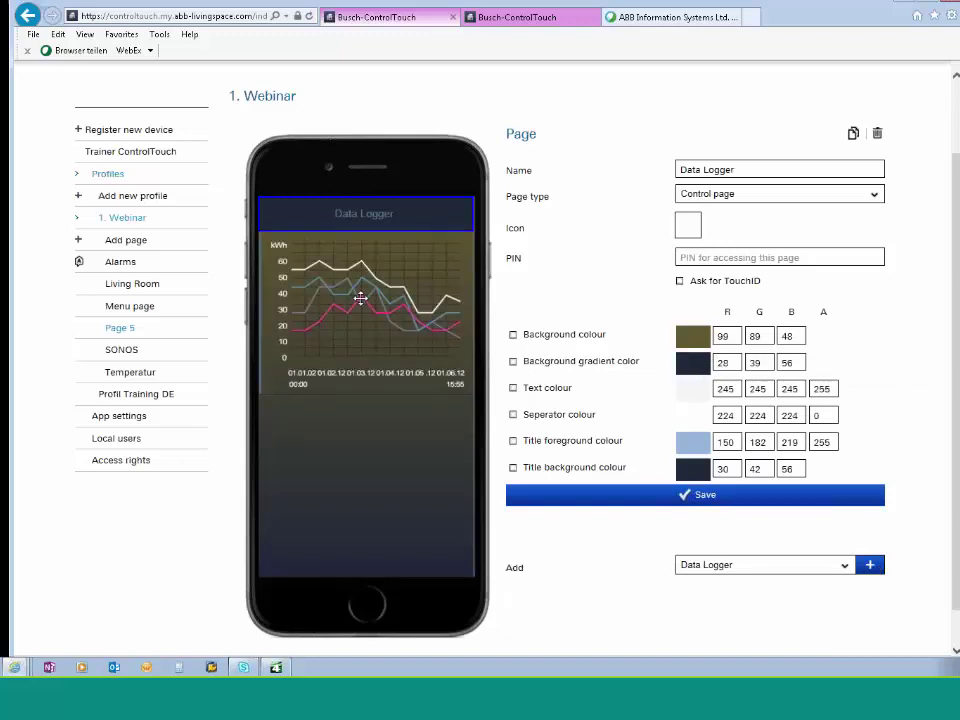
Keep the chart type at Line, link graph 1 to Temperature Living Room - Hour, and set its min. and max. value display to No
left_click(360, 298)
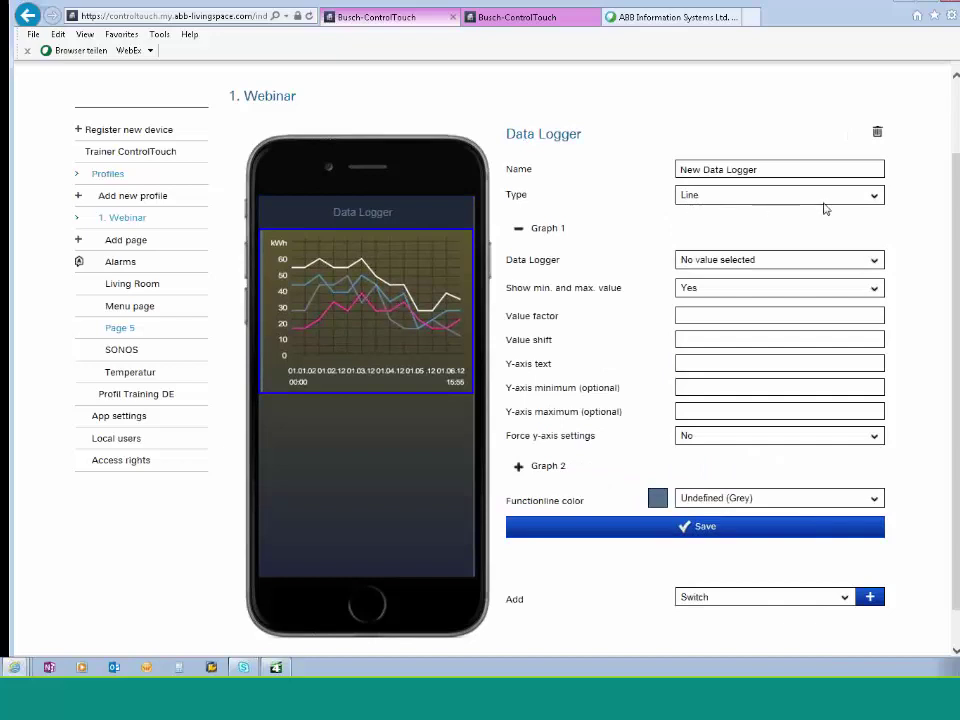
left_click(790, 198)
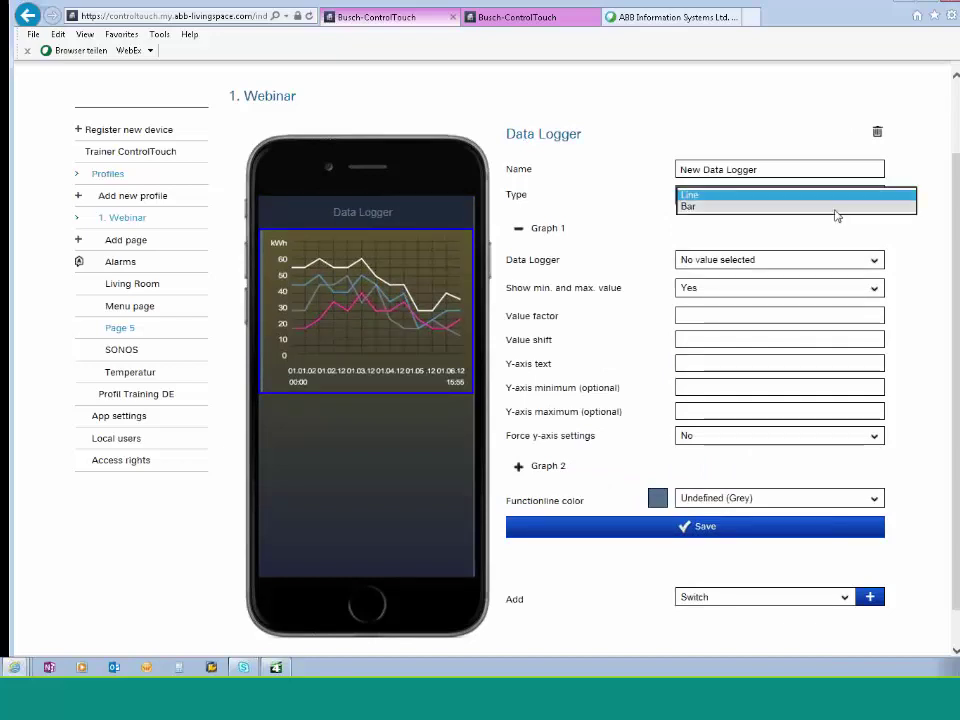
left_click(836, 215)
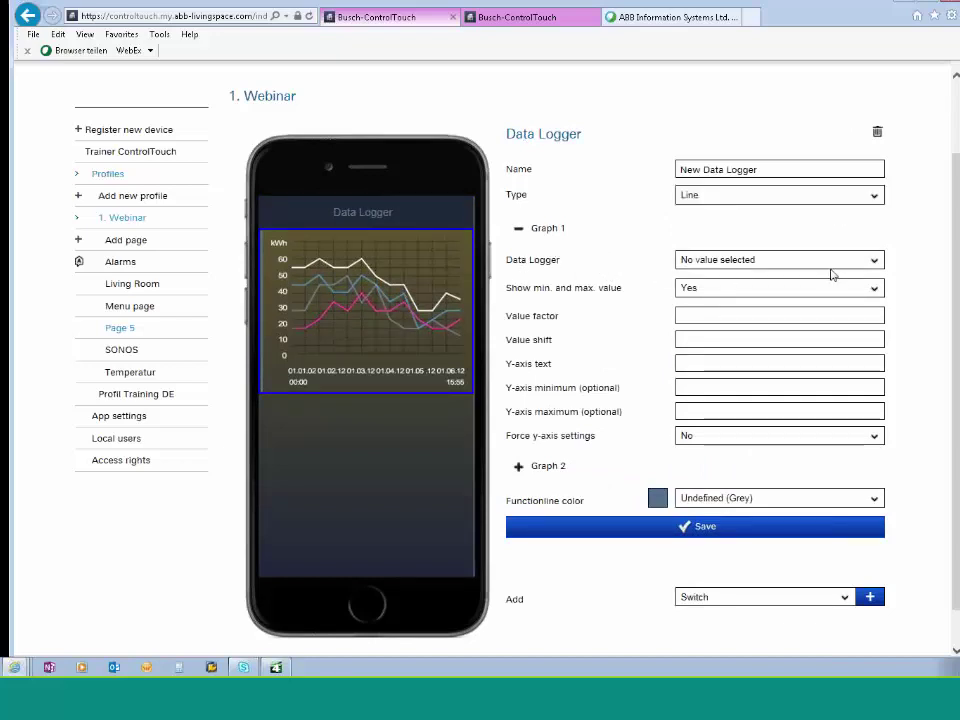
left_click(873, 260)
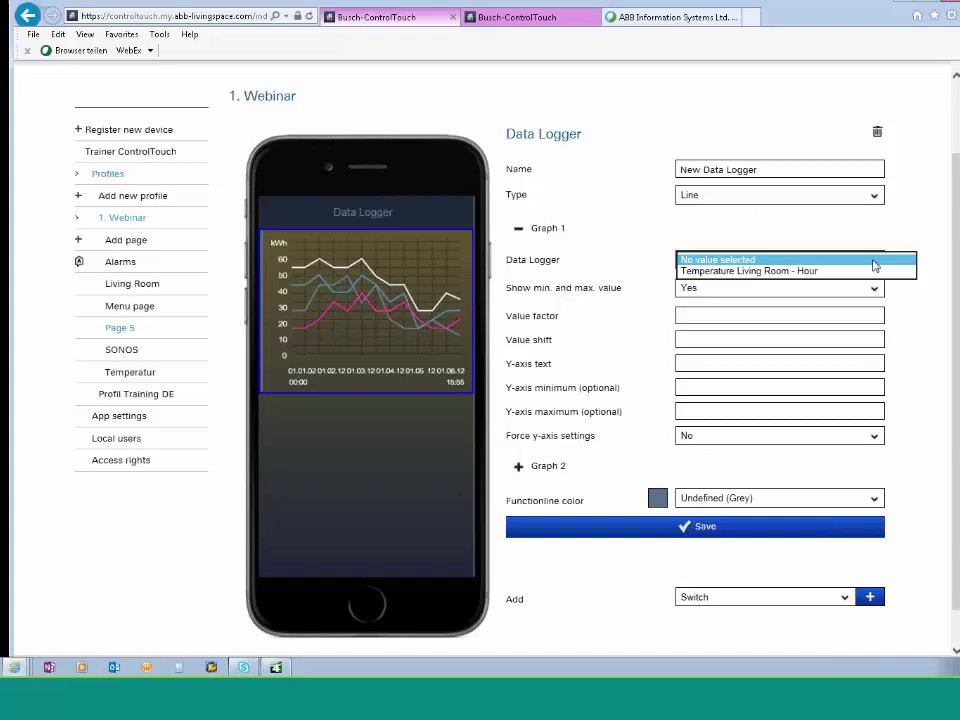
left_click(745, 272)
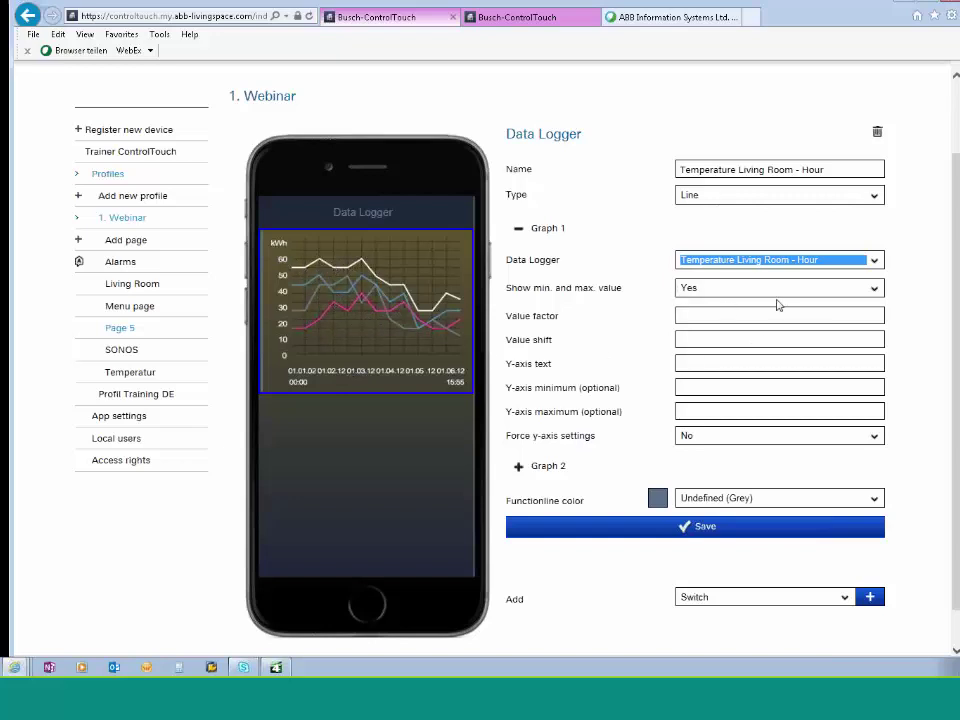
left_click(872, 288)
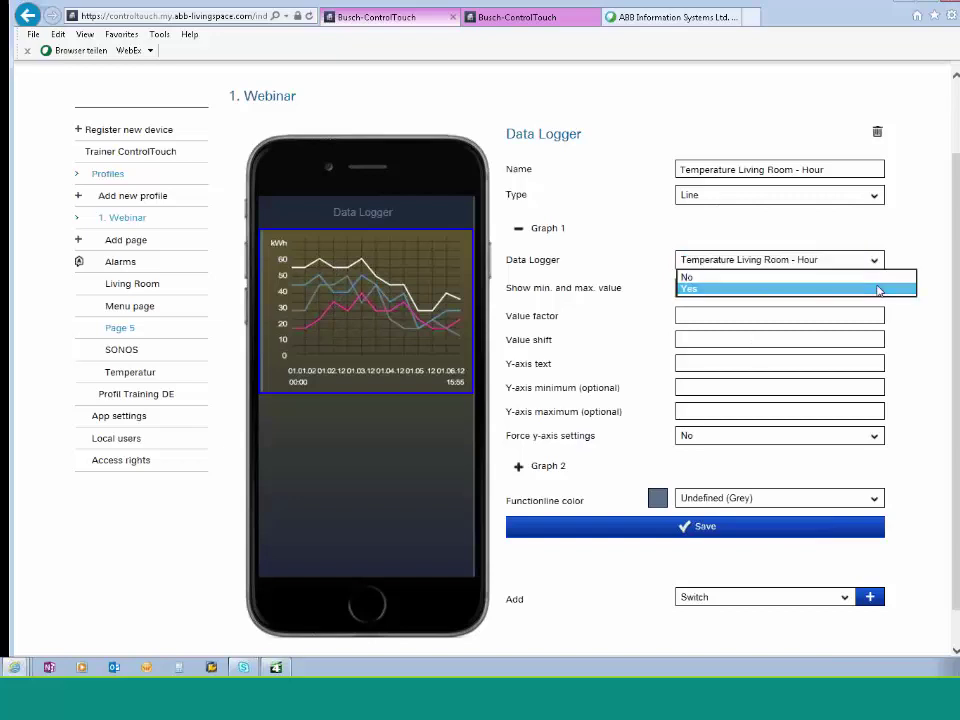
left_click(704, 277)
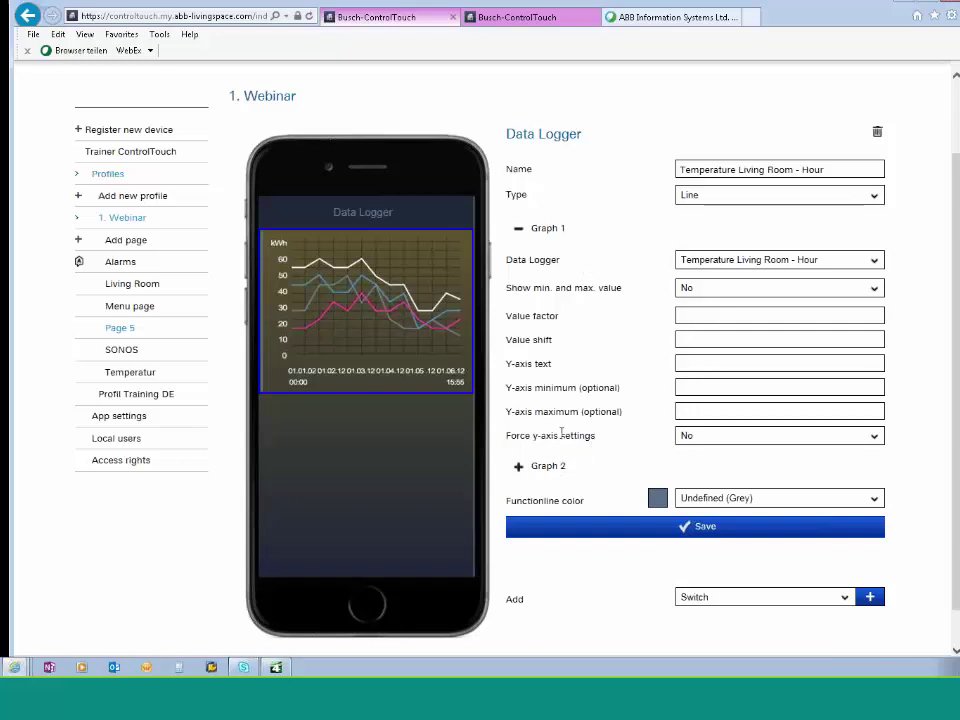
Review the graph 2 settings, keep Only display graph 1, and save the data logger element
left_click(518, 467)
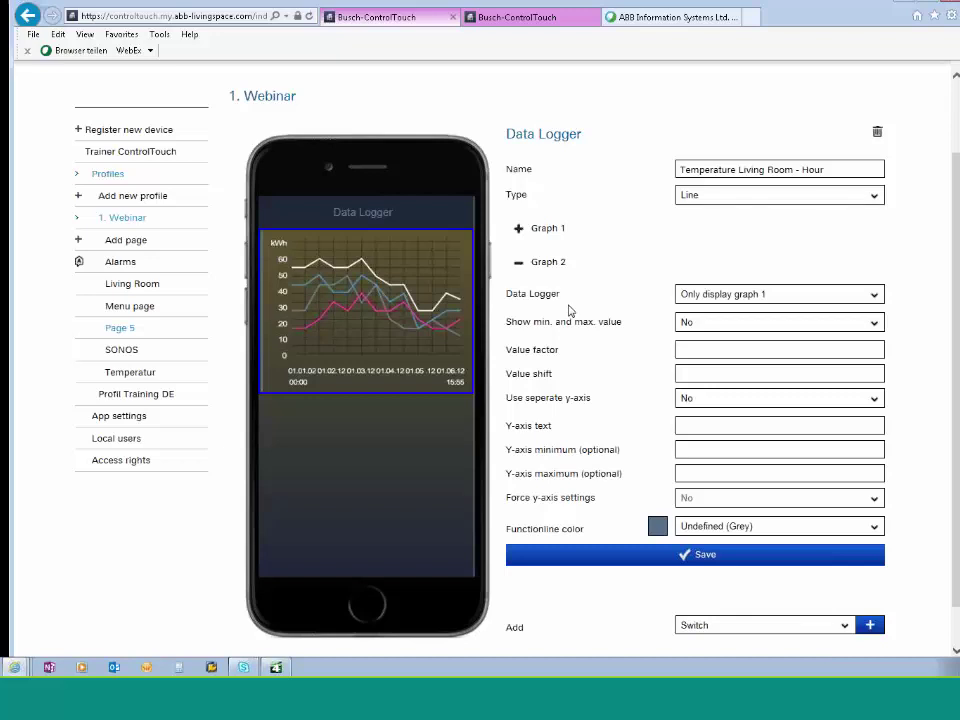
left_click(870, 297)
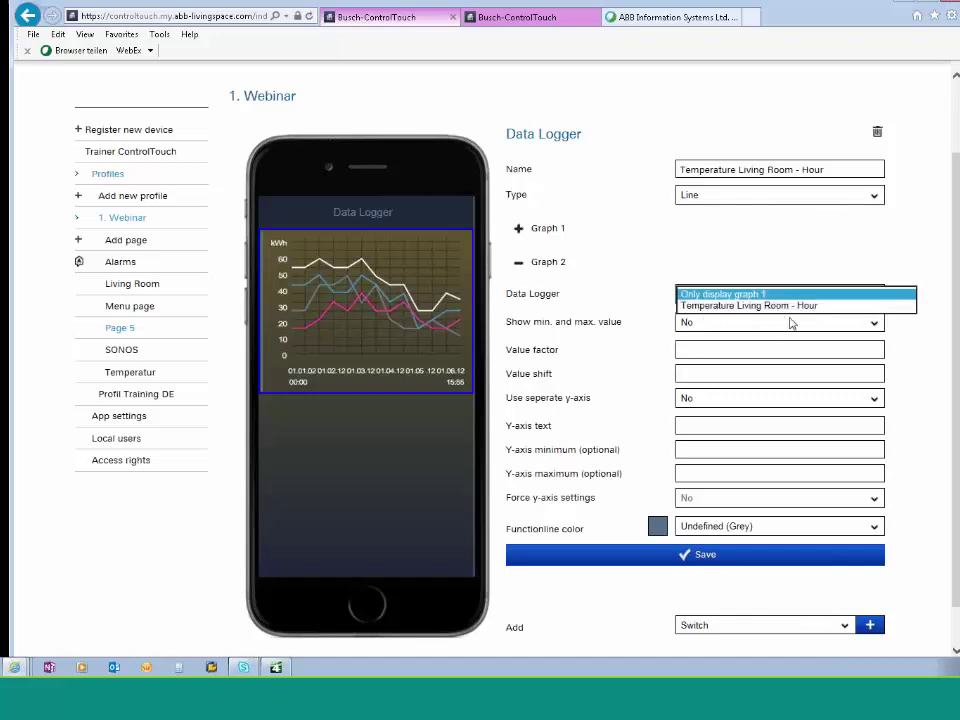
left_click(856, 262)
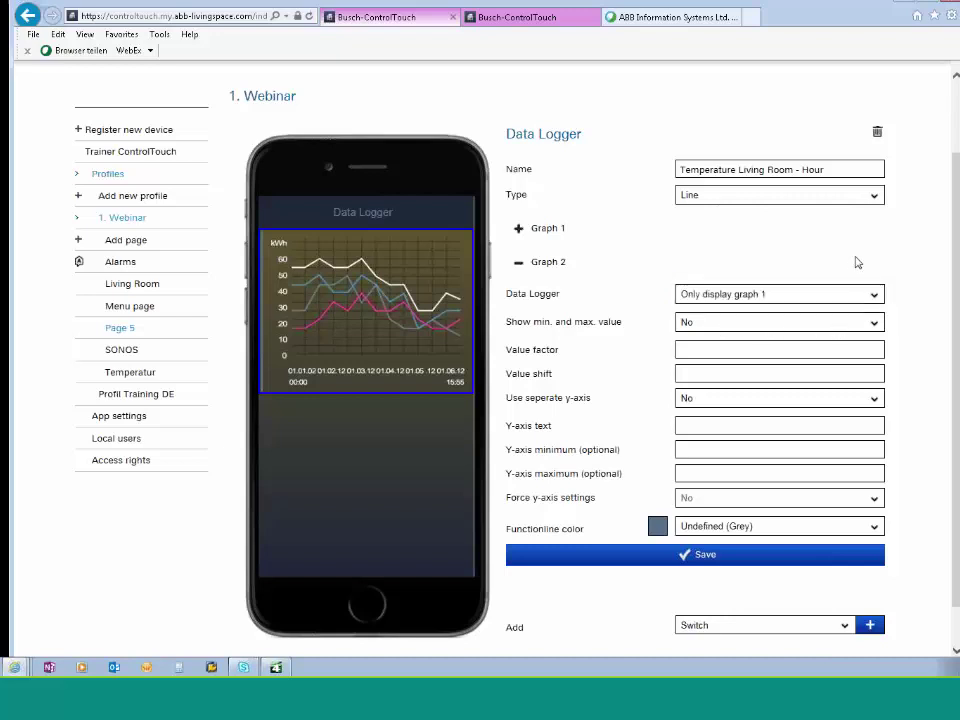
left_click(519, 263)
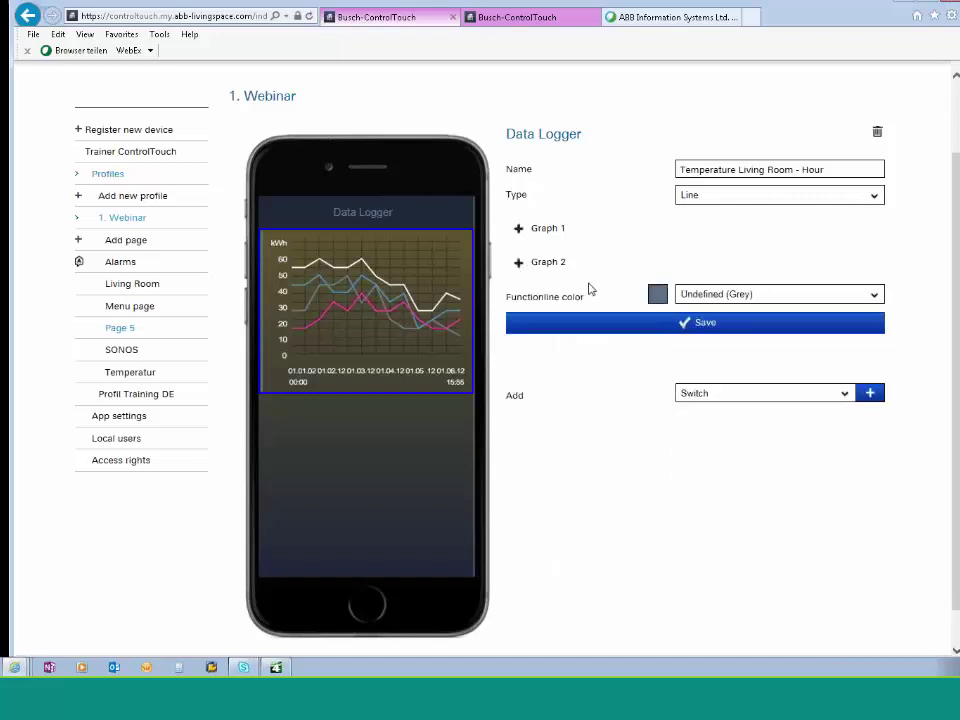
left_click(697, 333)
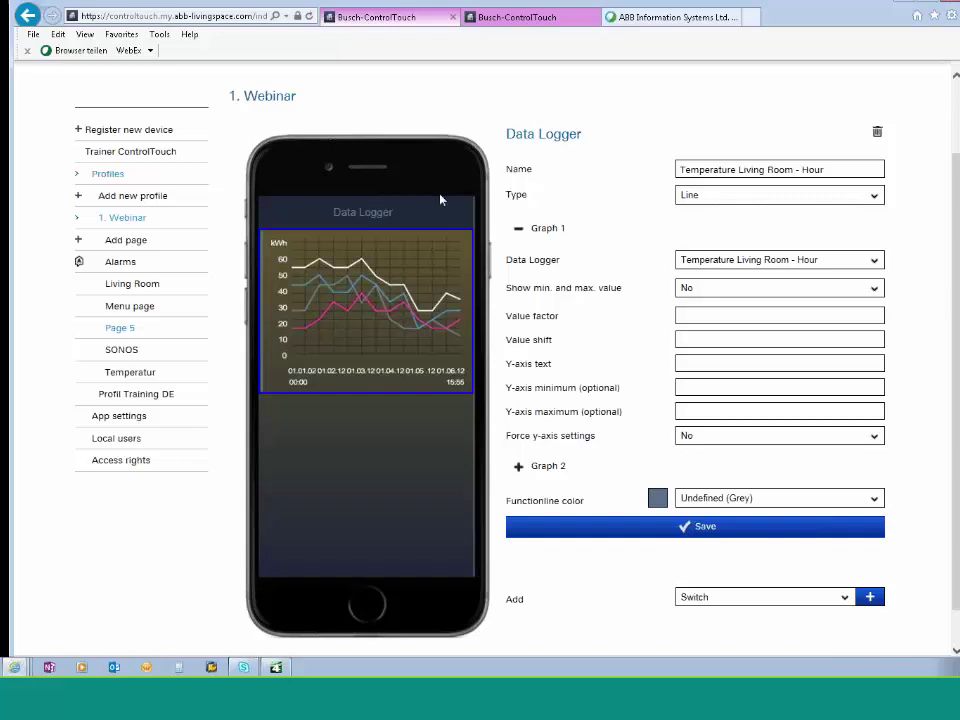
Add a new alarm to the 1. Webinar profile and name it Wind alarm
left_click(118, 265)
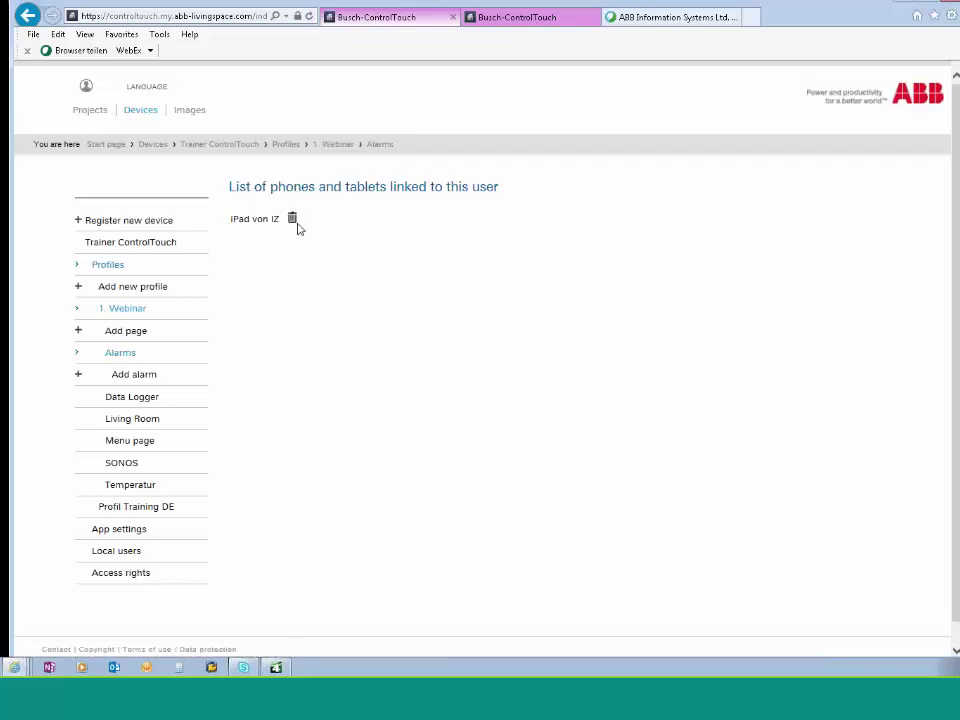
left_click(135, 375)
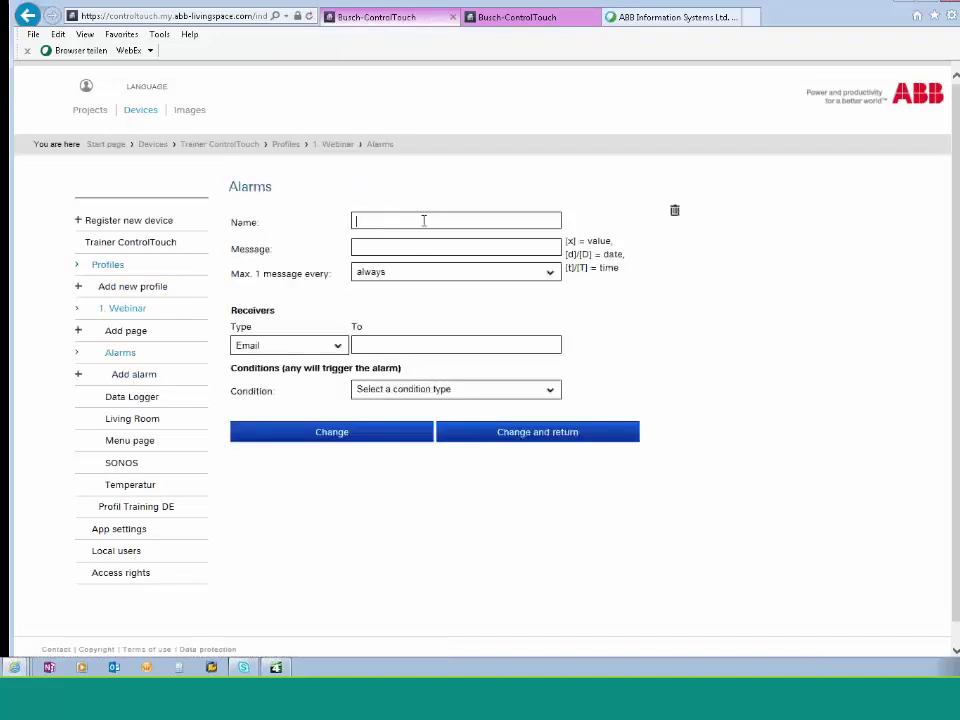
type("A")
key("BackSpace")
key("BackSpace")
type("Wi")
Set the alarm's message to "an alarm occured on [d] at [t]" and limit it to one message every 15 minutes
left_click(387, 243)
type("an Ala")
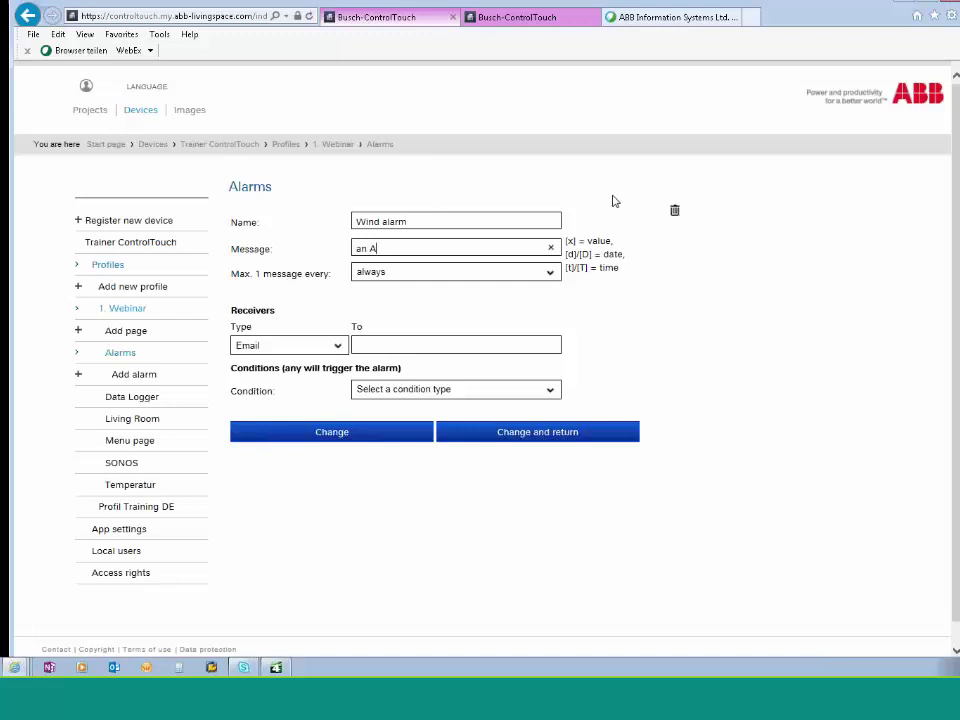
key("BackSpace")
type("alarm occured on [d] at [t")
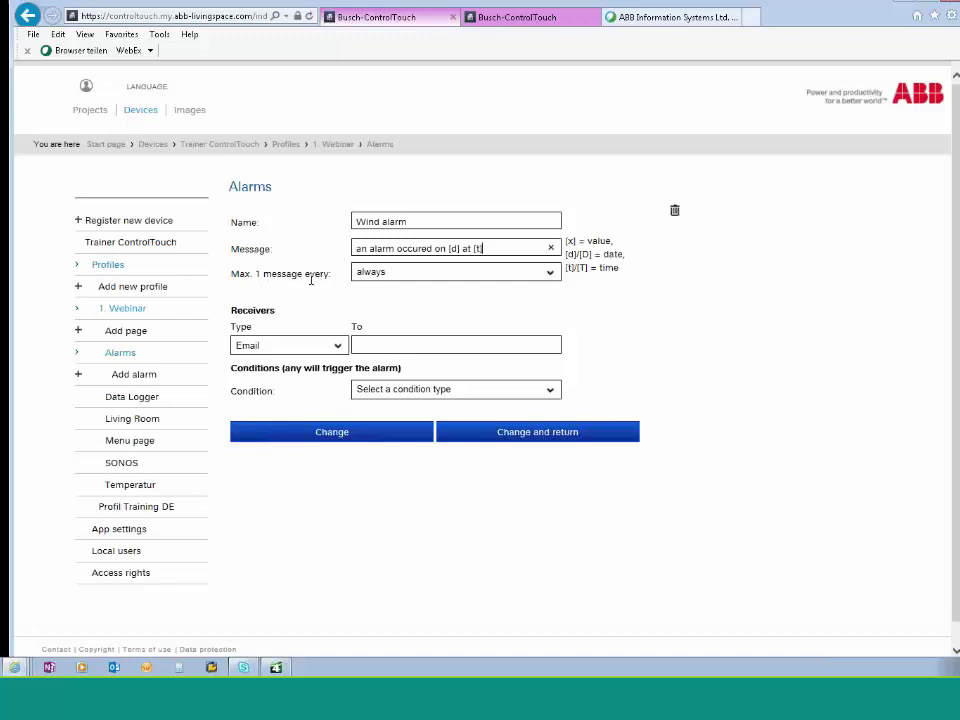
left_click(553, 274)
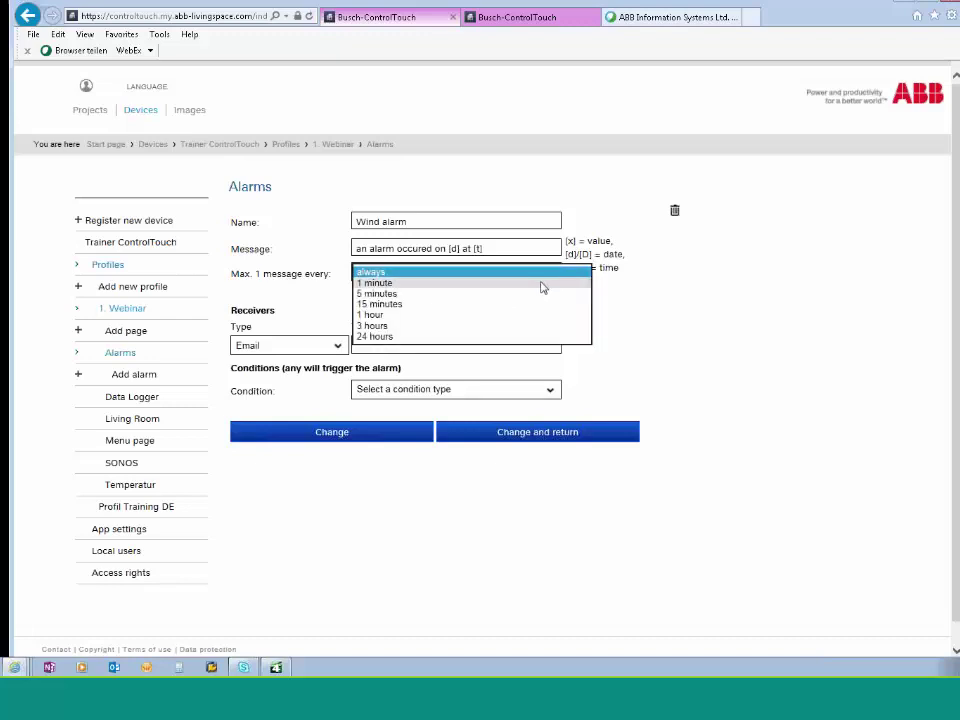
left_click(382, 306)
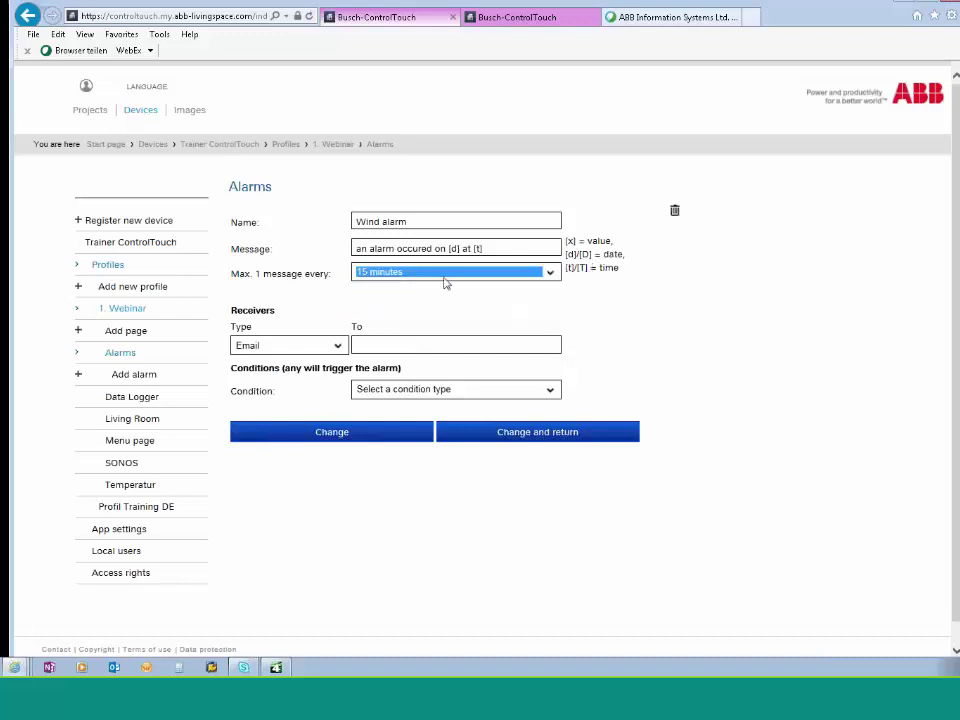
Save the Wind alarm with a push notification receiver, iPad von IZ, and a Group address condition without an address, returning to the profile
left_click(337, 346)
left_click(296, 357)
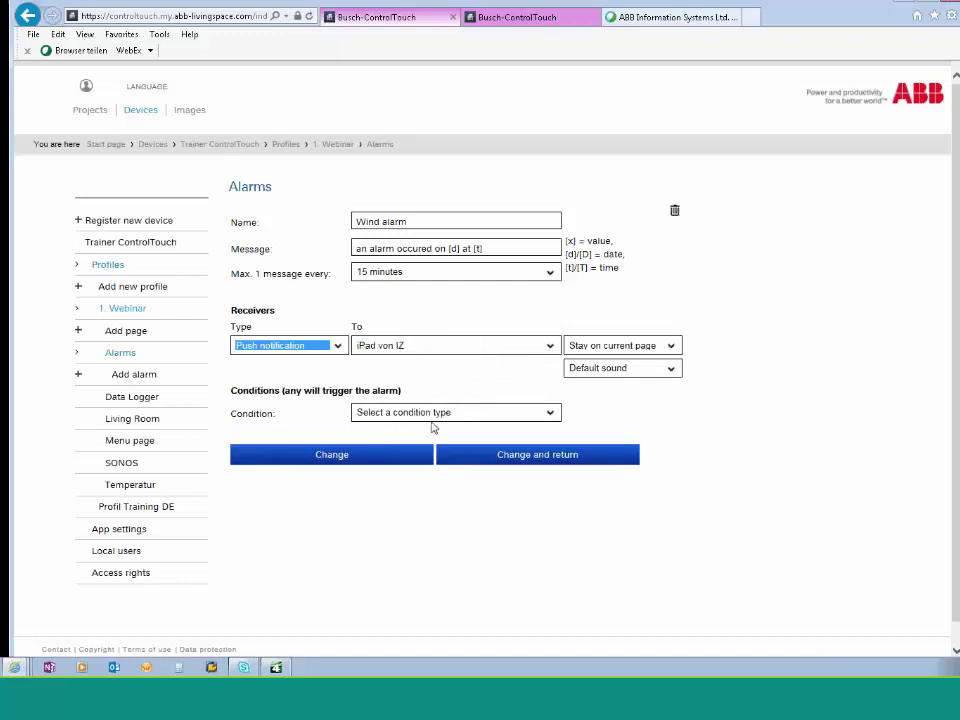
left_click(553, 415)
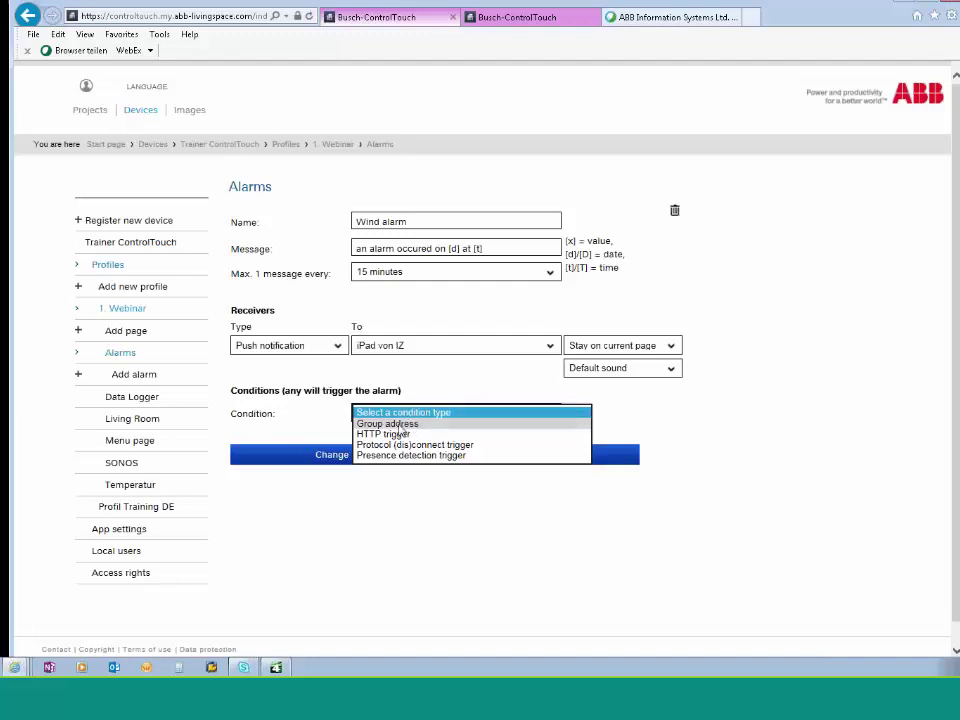
left_click(414, 424)
left_click(550, 440)
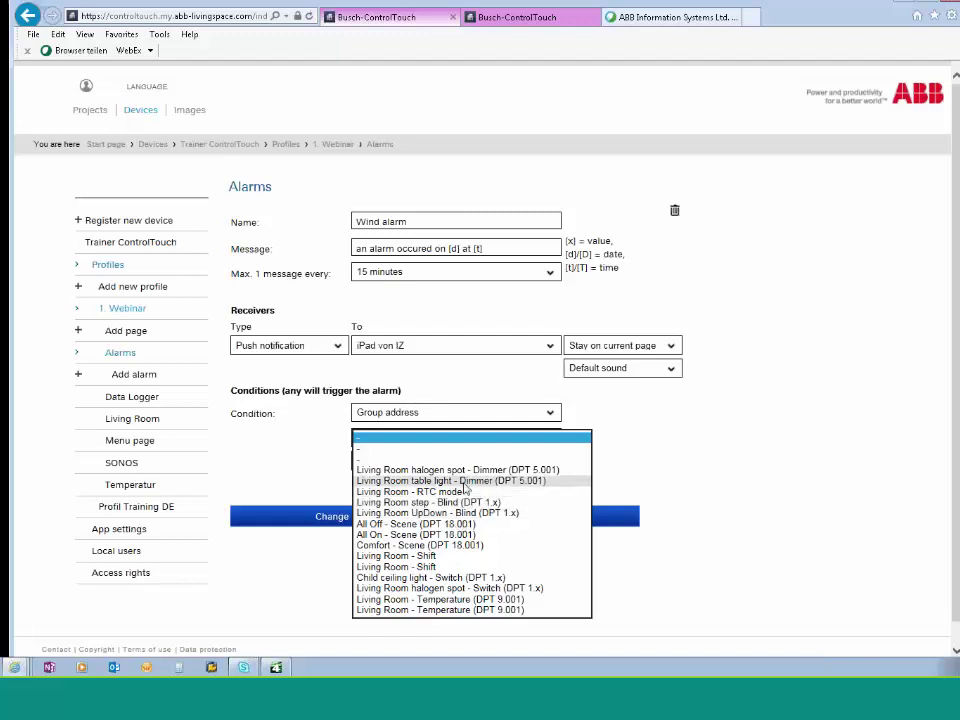
left_click(637, 468)
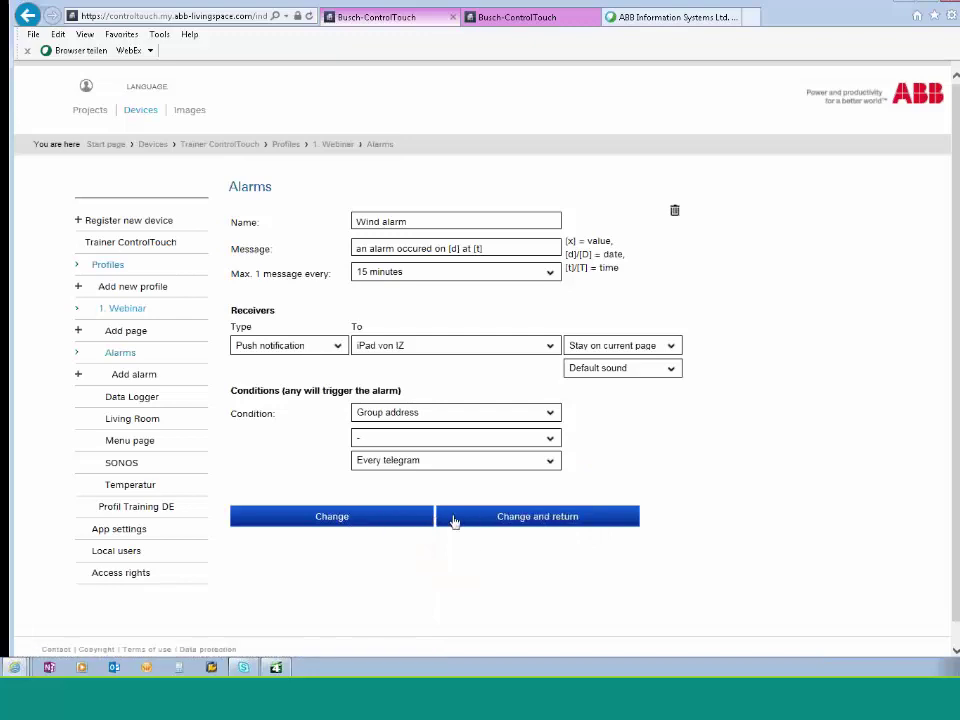
left_click(507, 521)
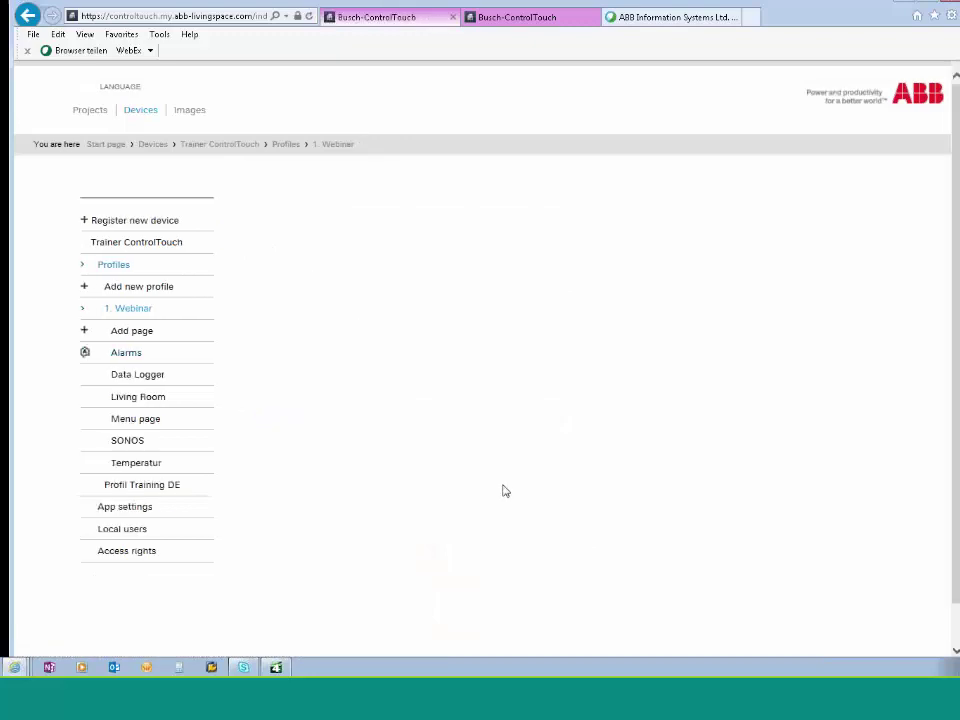
Open the 1. Webinar project's group addresses for editing and expand 4 - Alarm Message and its 4/1 - switching subgroup
left_click(92, 113)
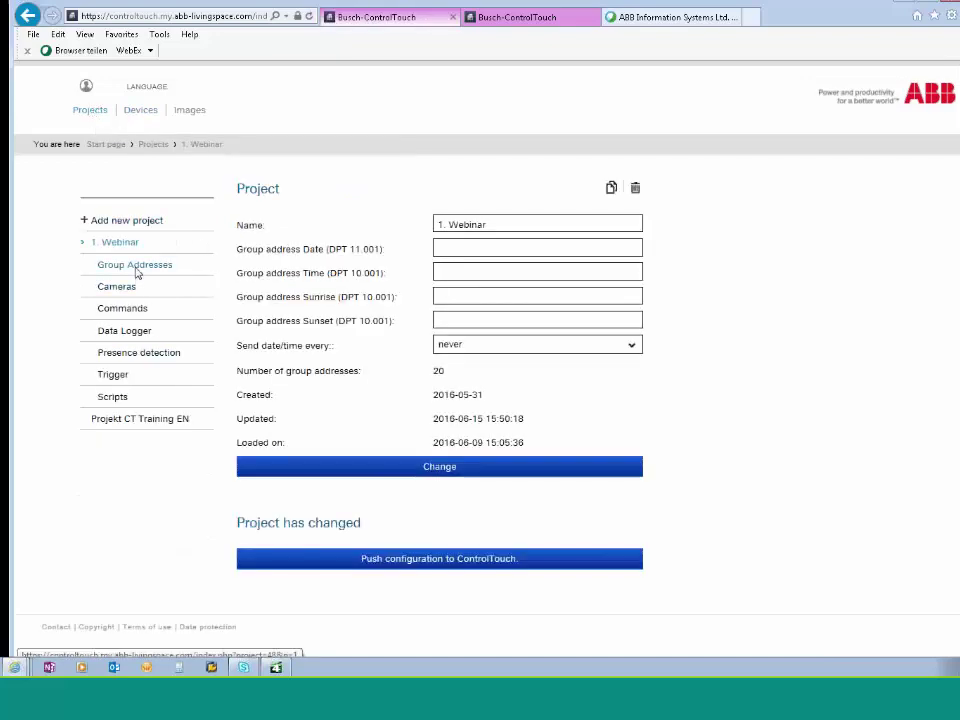
left_click(135, 265)
left_click(296, 225)
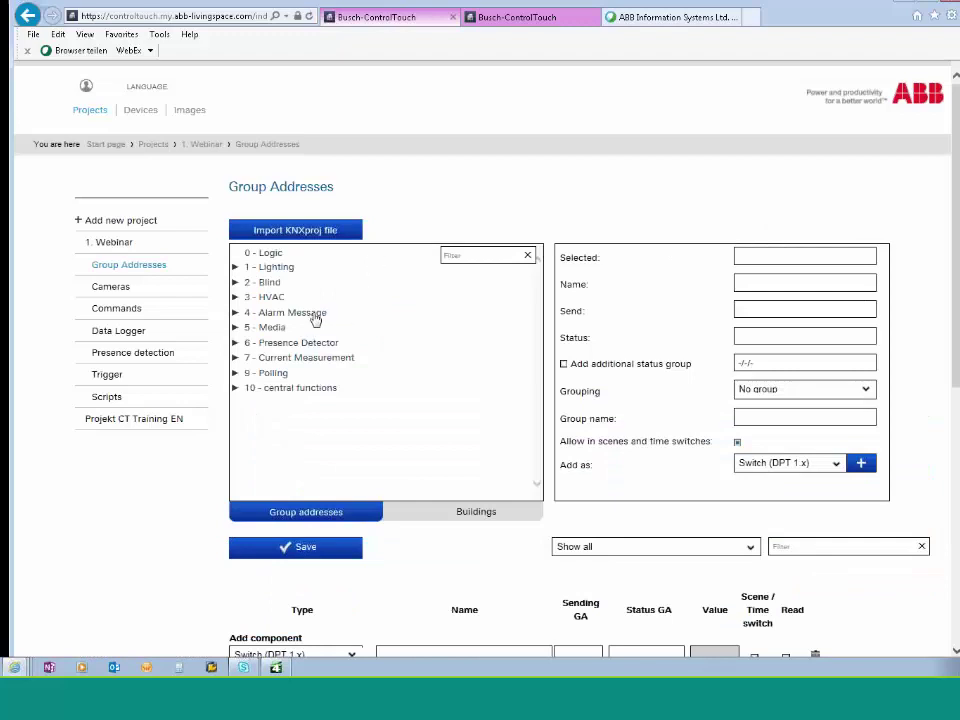
left_click(235, 313)
left_click(242, 328)
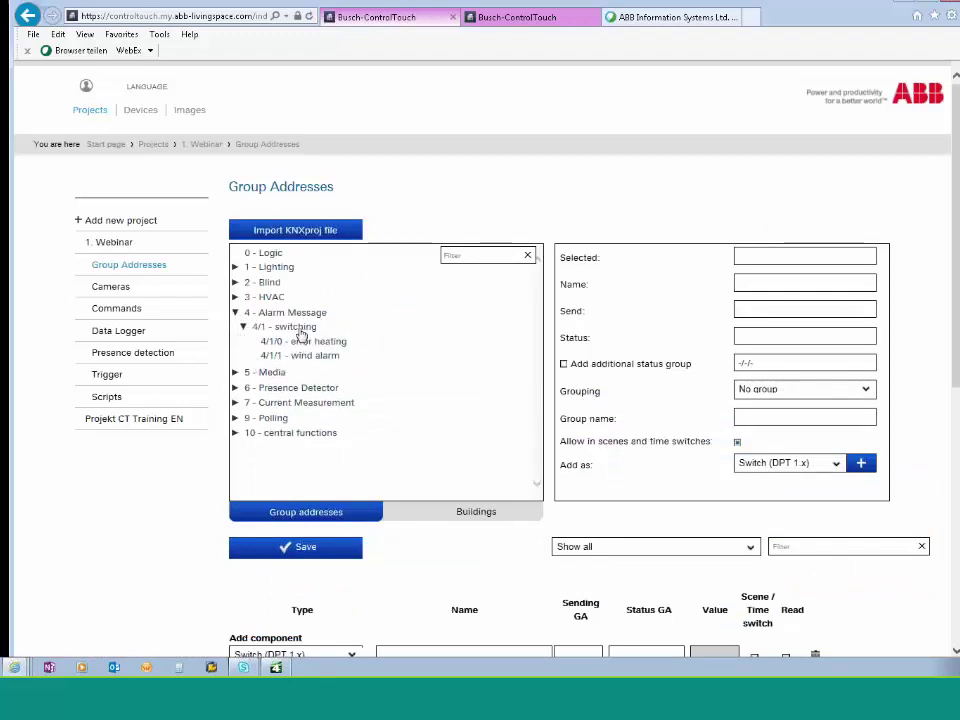
Add the 4/1 - switching addresses as 1 bit value (DPT 1.x), grouped by main and middle groups, and save the group addresses
left_click(292, 328)
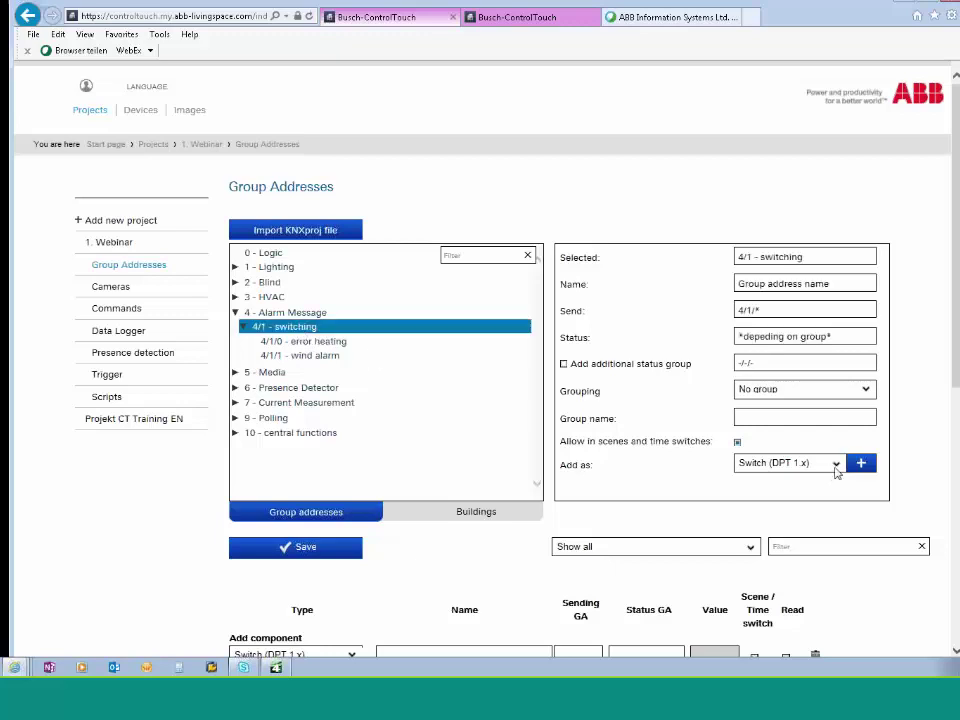
left_click(836, 465)
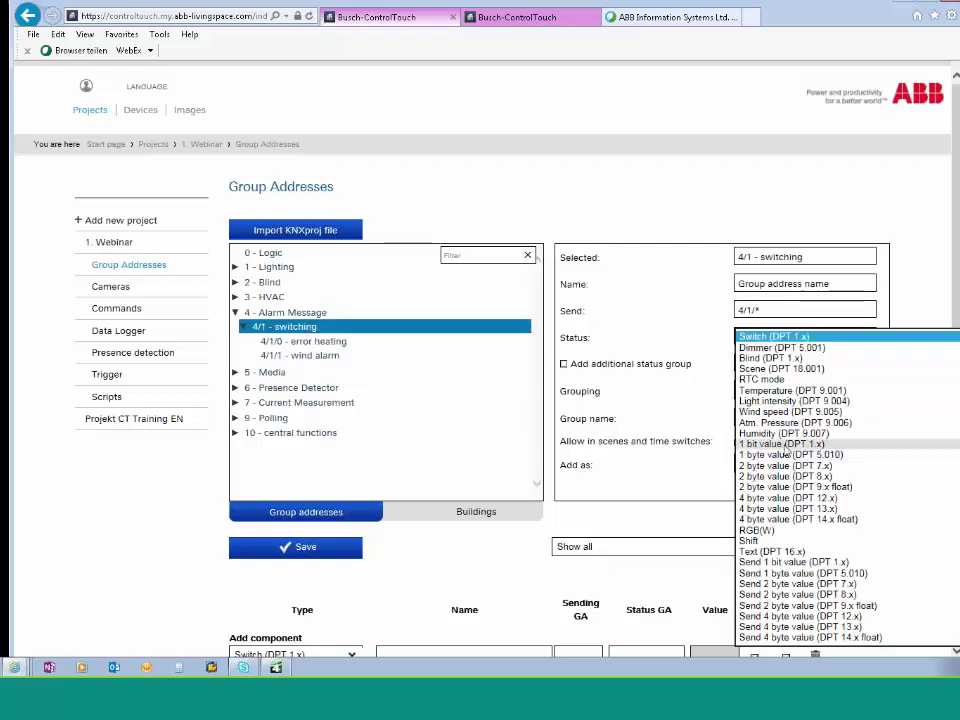
left_click(786, 444)
left_click(864, 390)
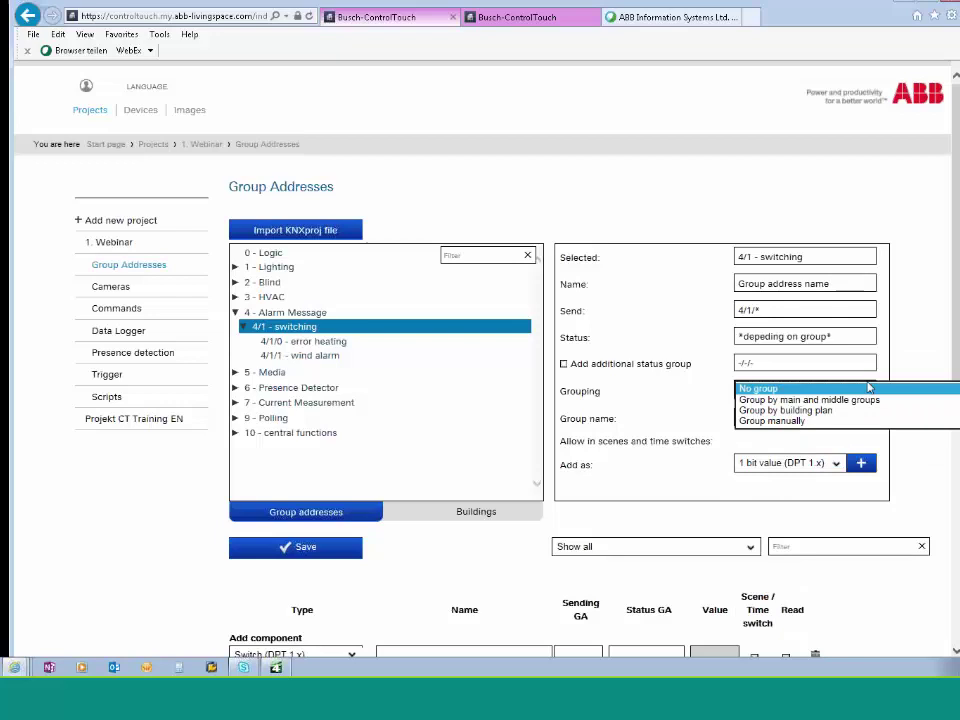
left_click(812, 400)
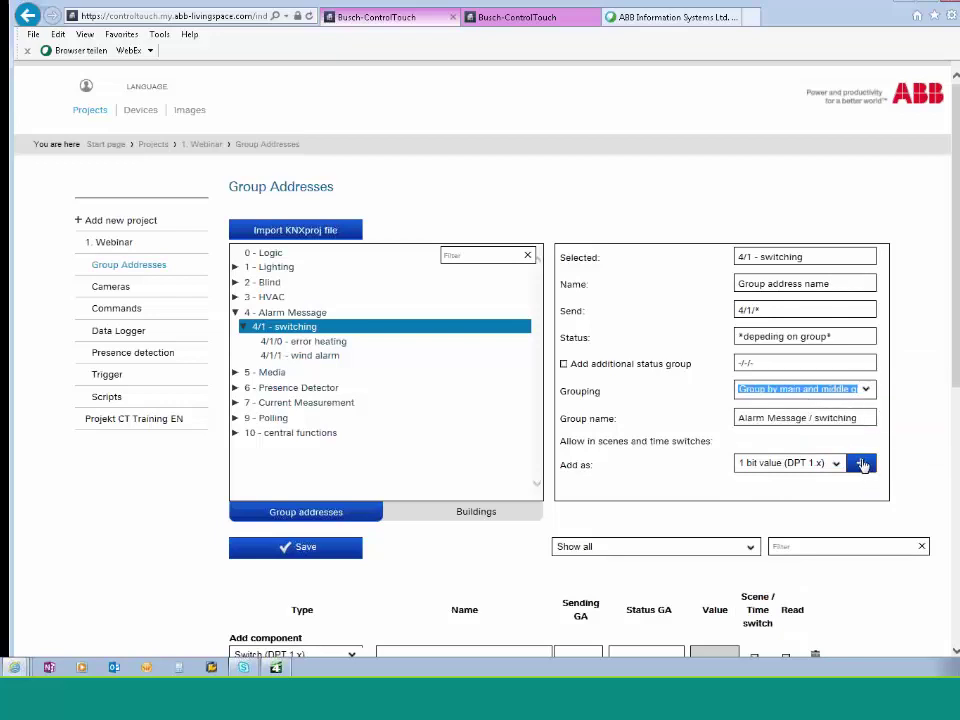
left_click(863, 465)
scroll(863, 465, "down", 3)
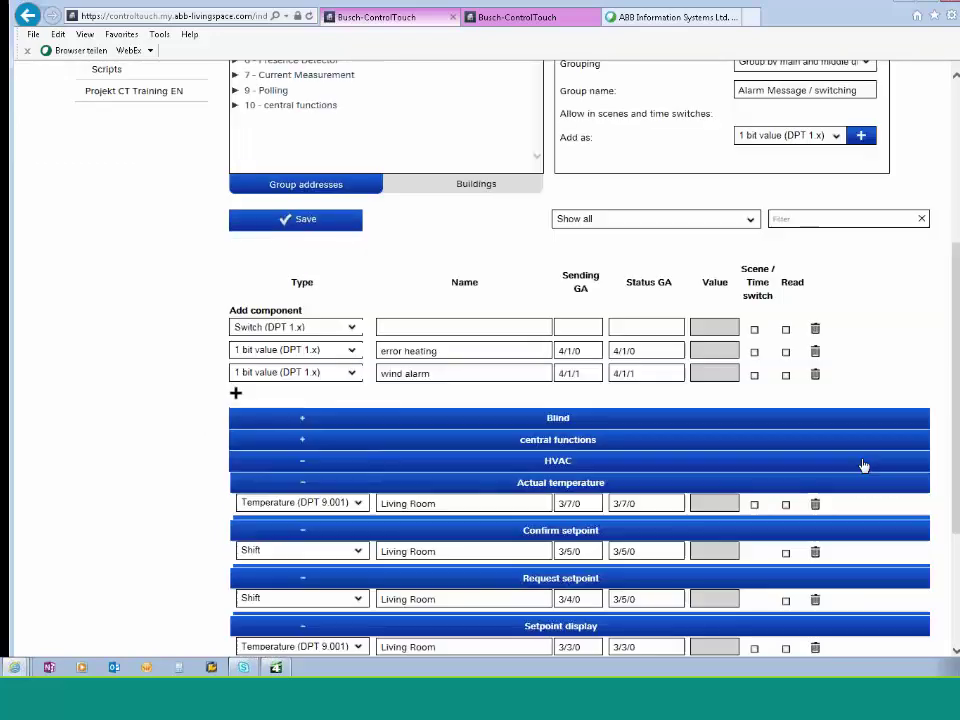
left_click(304, 222)
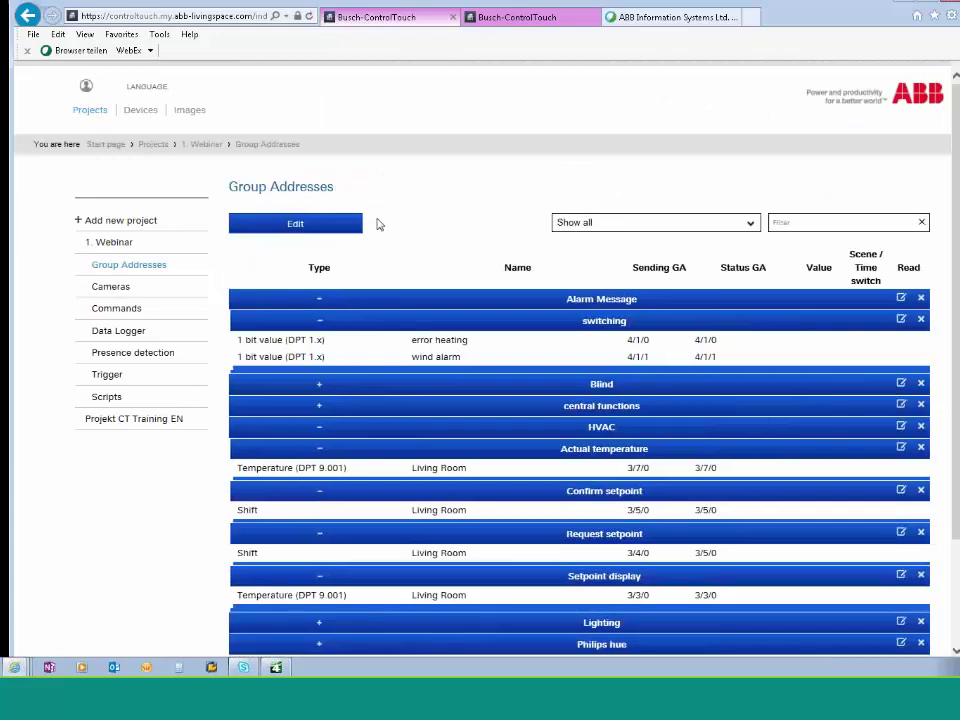
Reopen the Wind alarm in the device's 1. Webinar profile and set its condition address to wind alarm - 1 bit value (DPT 1.x)
left_click(133, 112)
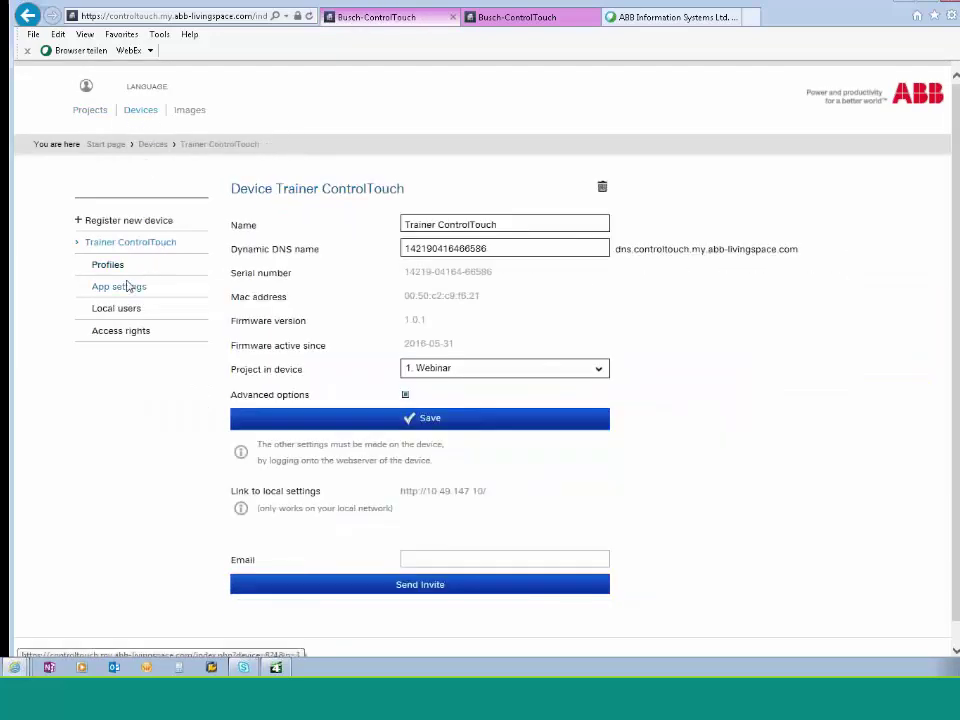
left_click(113, 267)
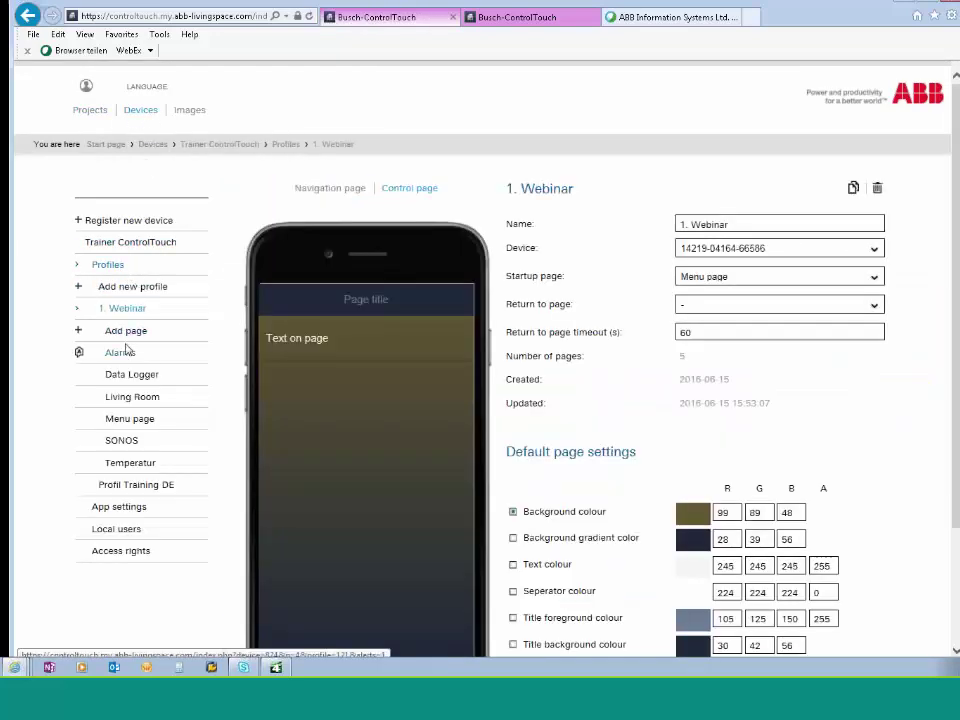
left_click(122, 352)
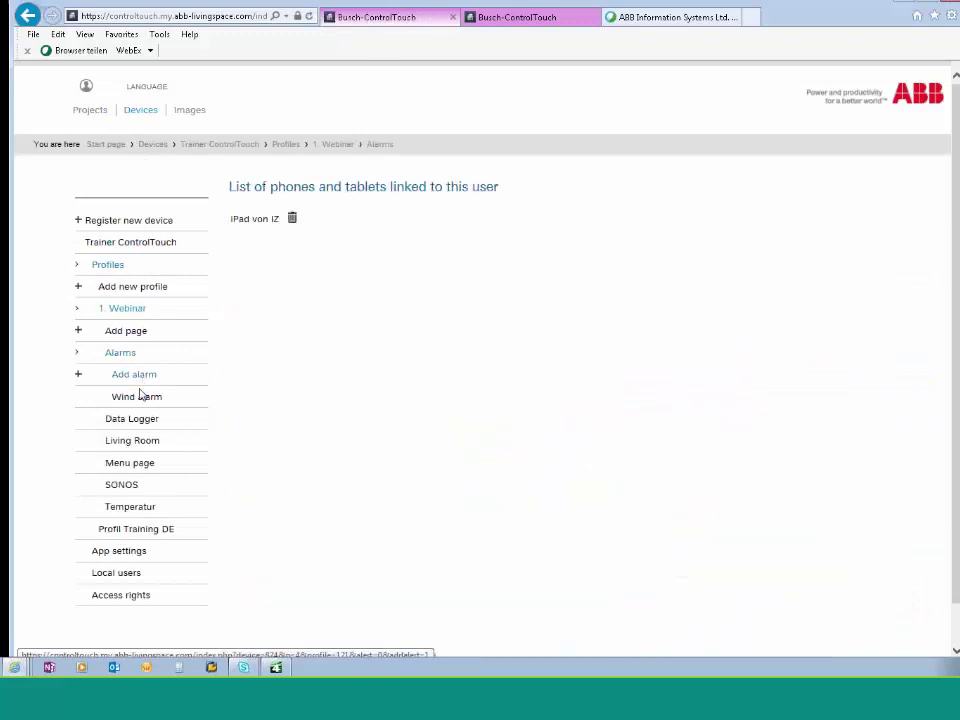
left_click(150, 398)
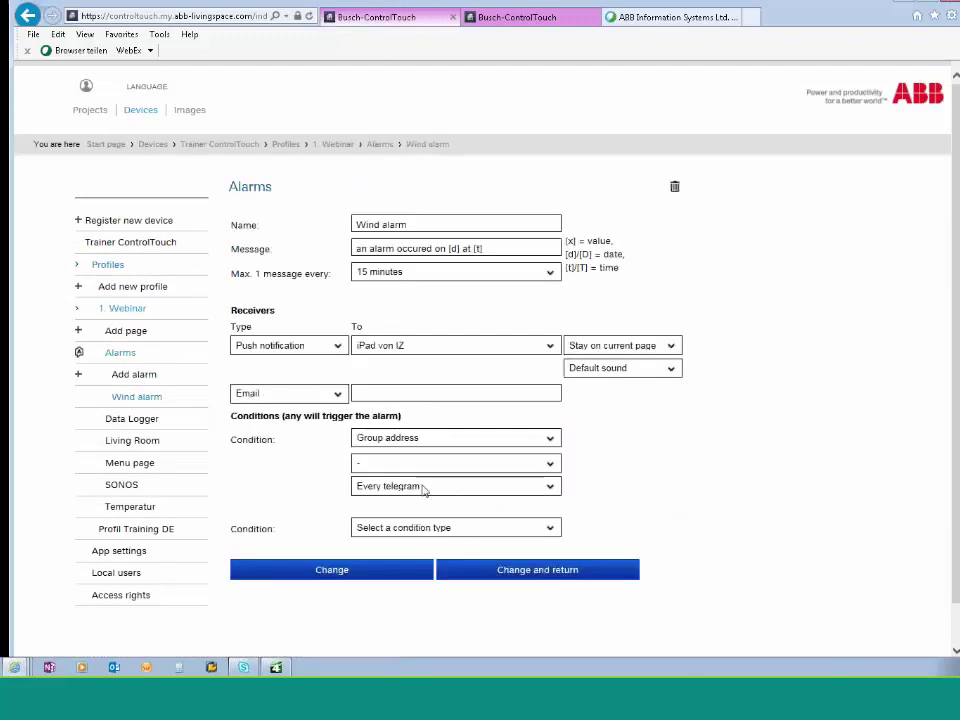
left_click(552, 465)
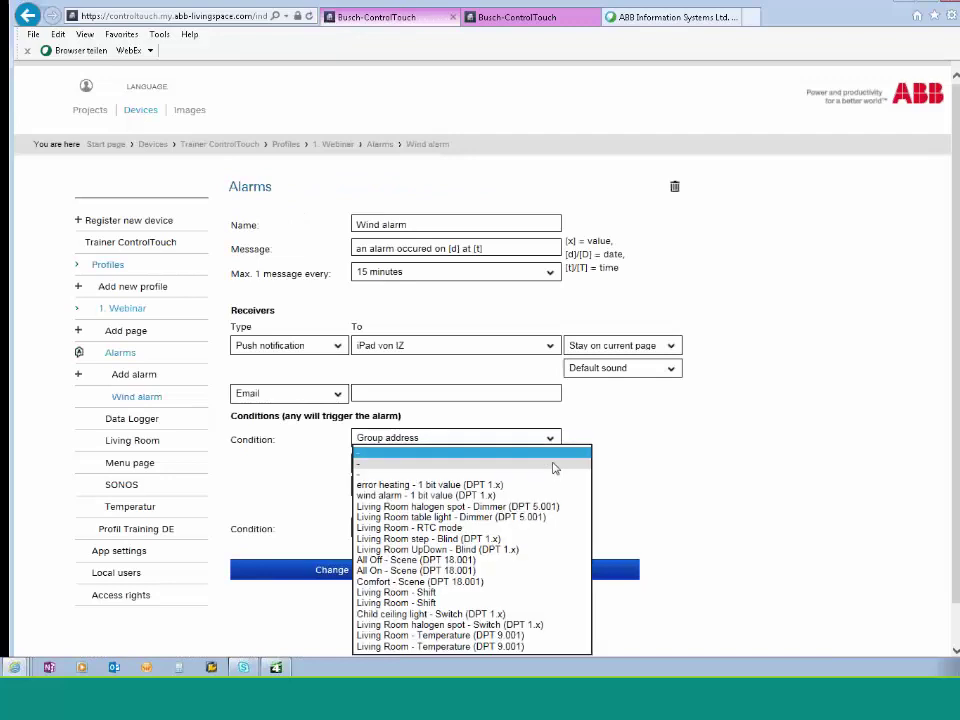
left_click(382, 497)
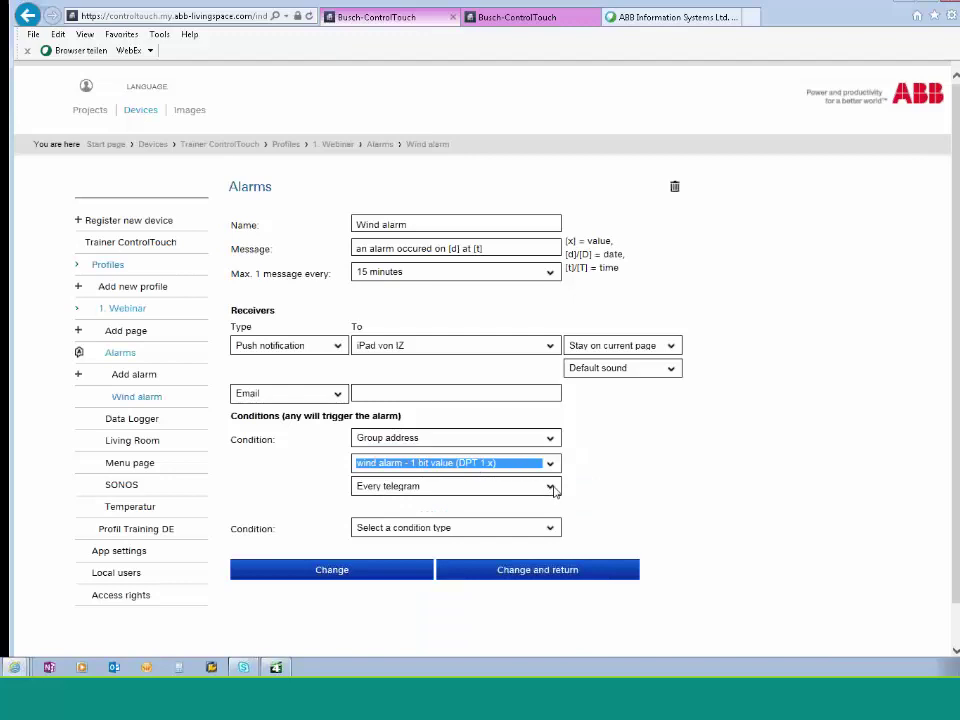
Make the Wind alarm trigger when the value equals 1, add no second condition, and save the change
left_click(551, 486)
left_click(412, 499)
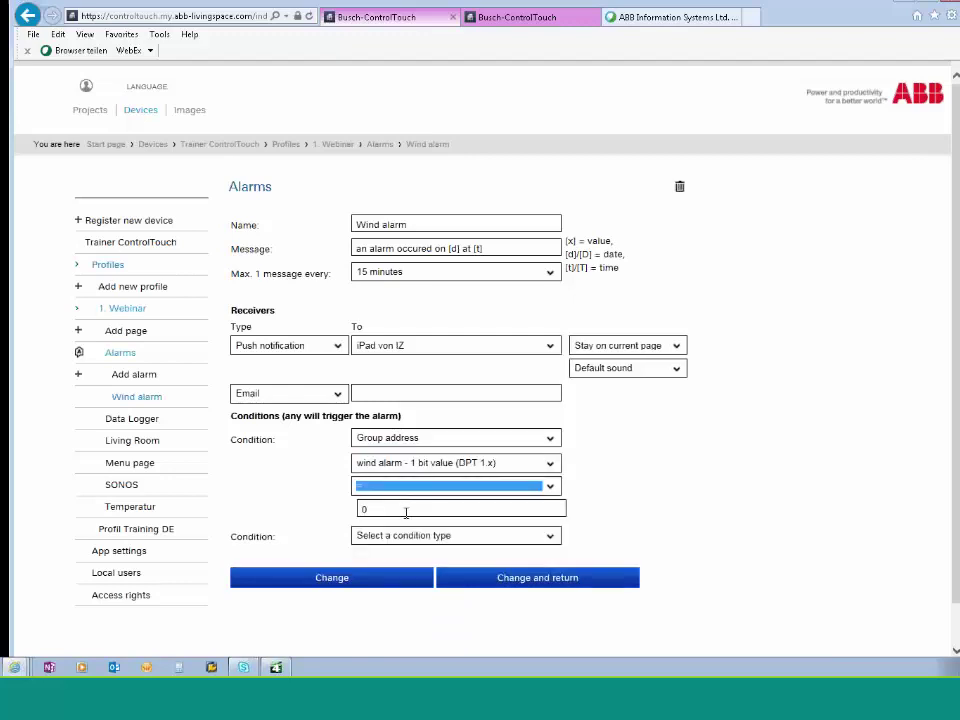
key("Tab")
type("1")
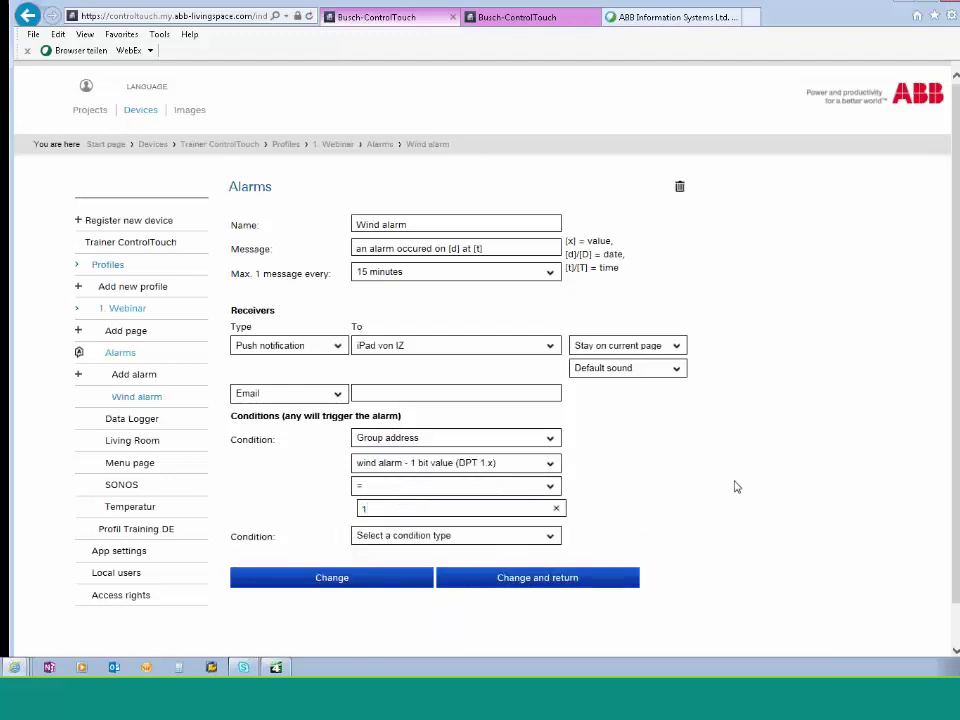
left_click(554, 538)
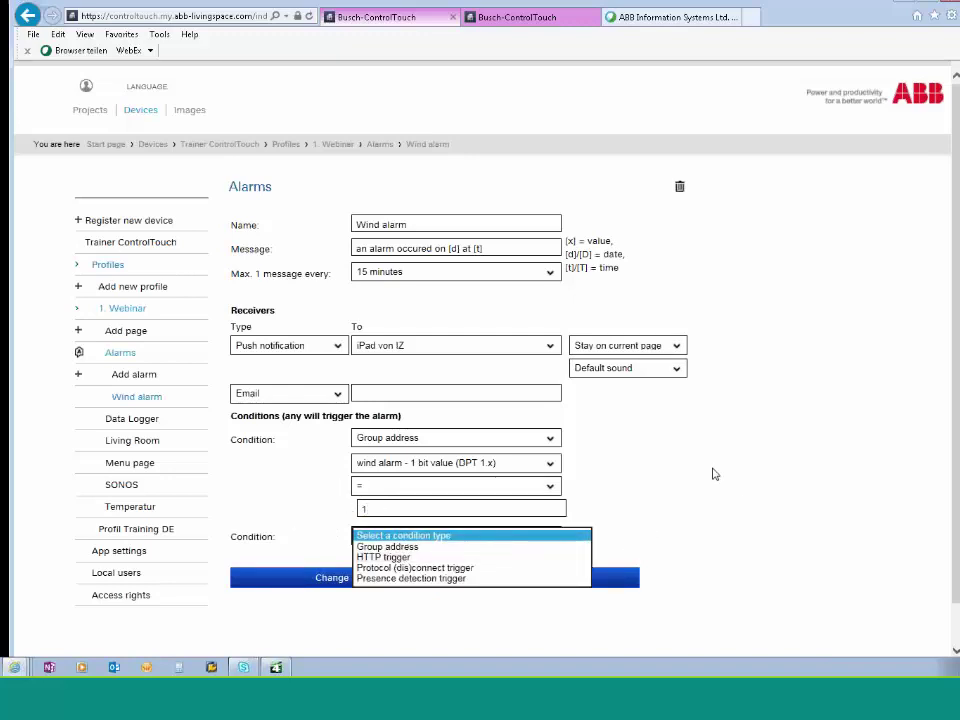
left_click(644, 520)
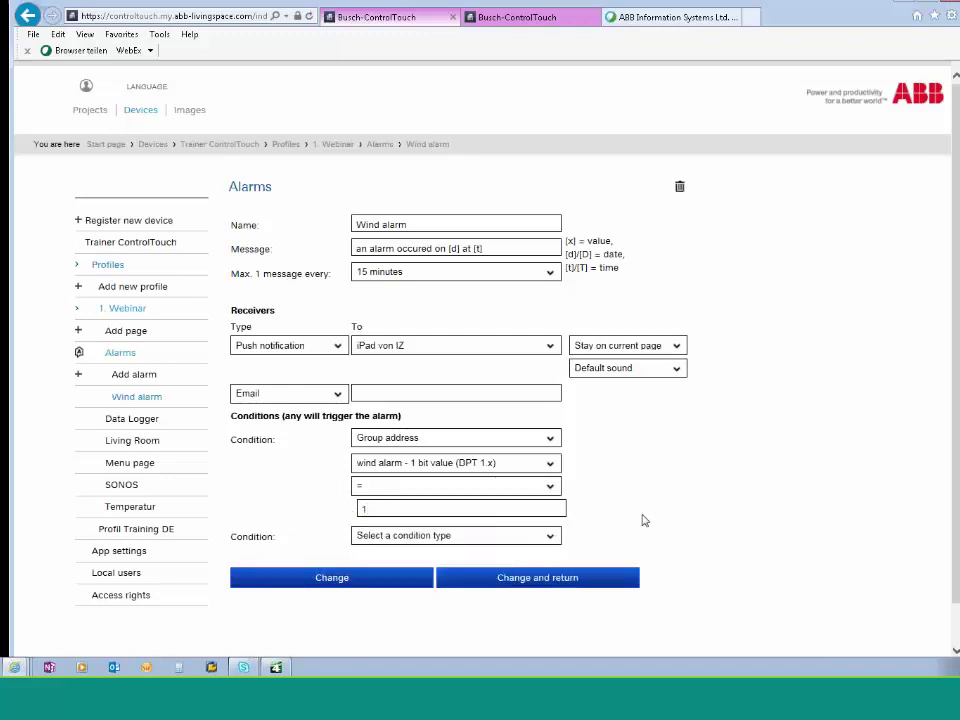
left_click(361, 582)
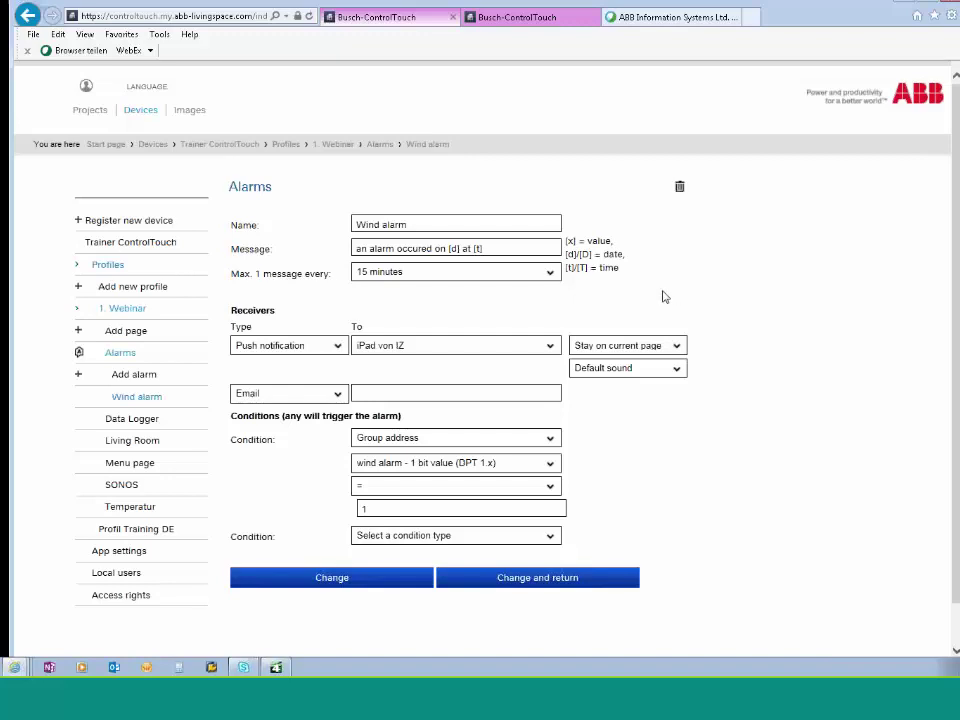
Open the Mobotix camera's settings in the 1. Webinar project and examine the available camera types
left_click(89, 110)
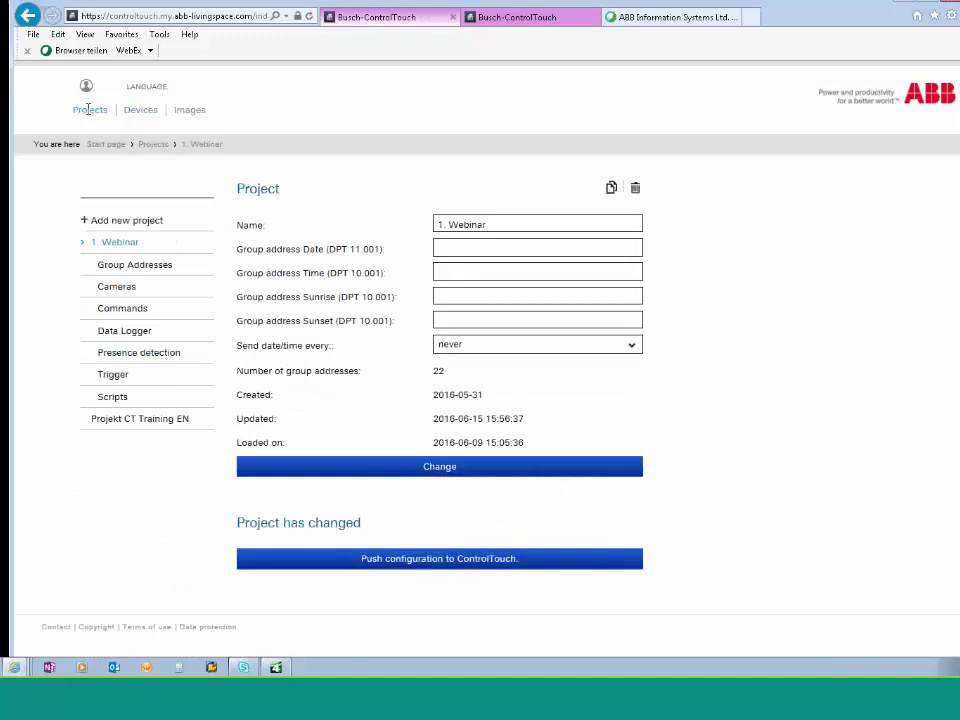
left_click(122, 294)
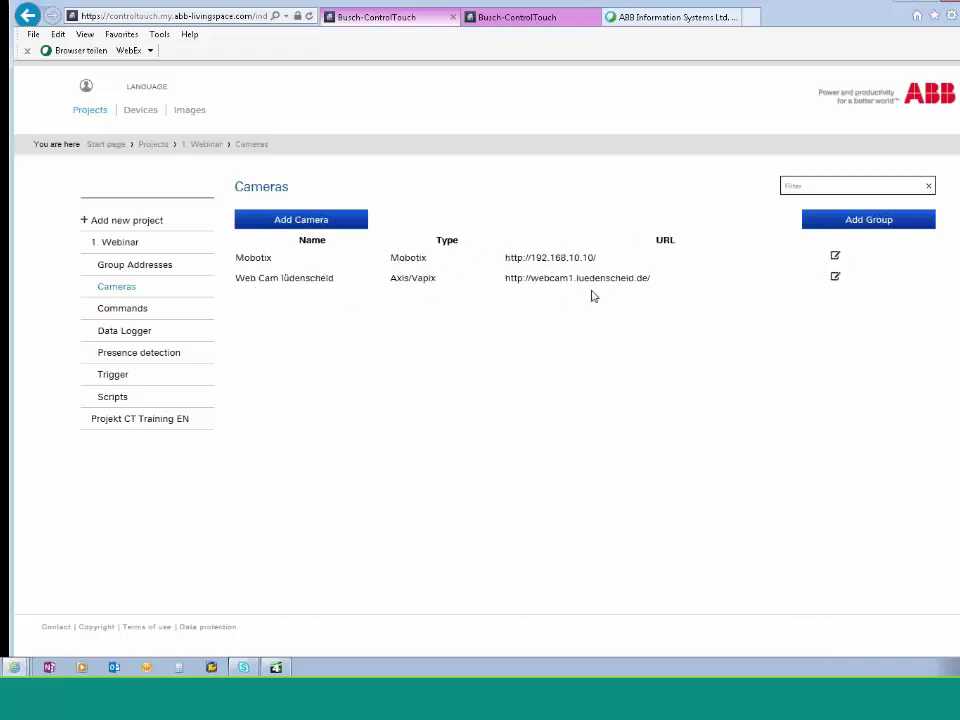
left_click(836, 258)
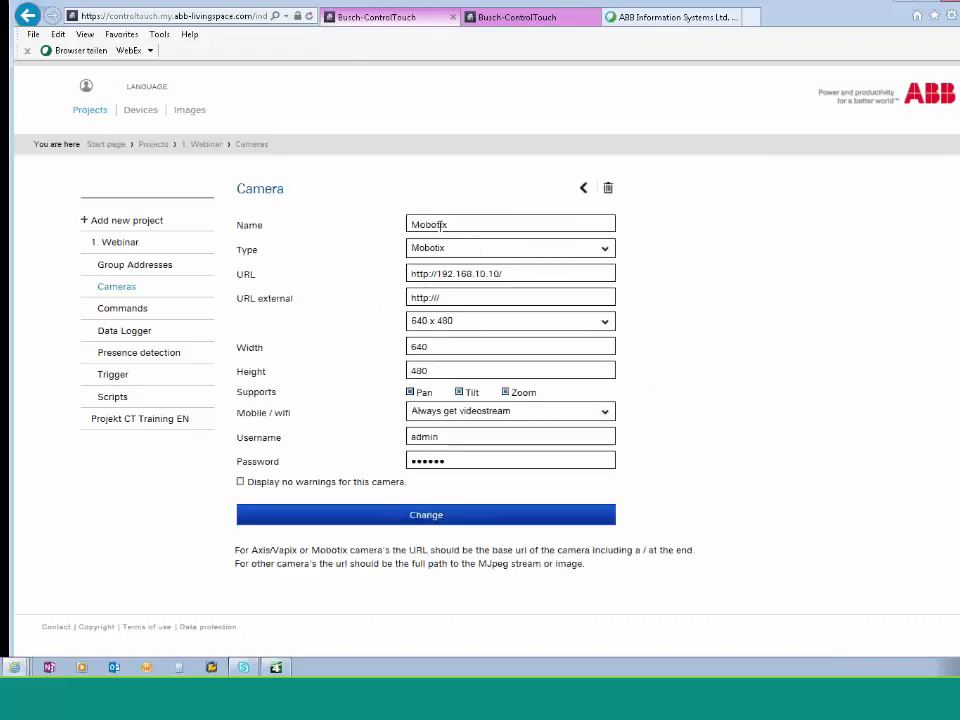
left_click(598, 250)
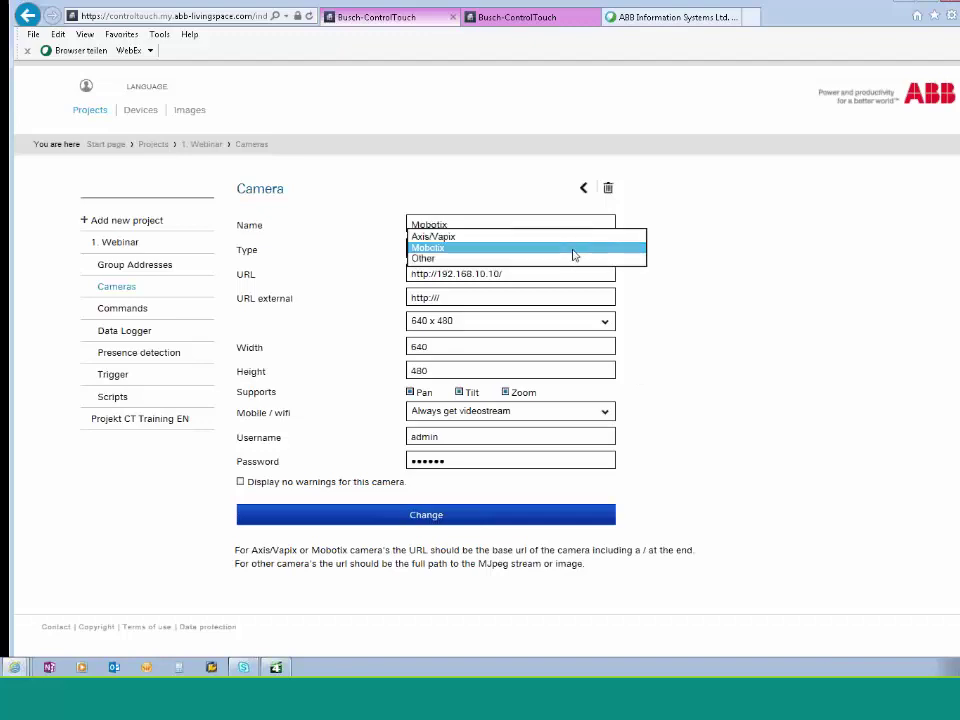
left_click(757, 306)
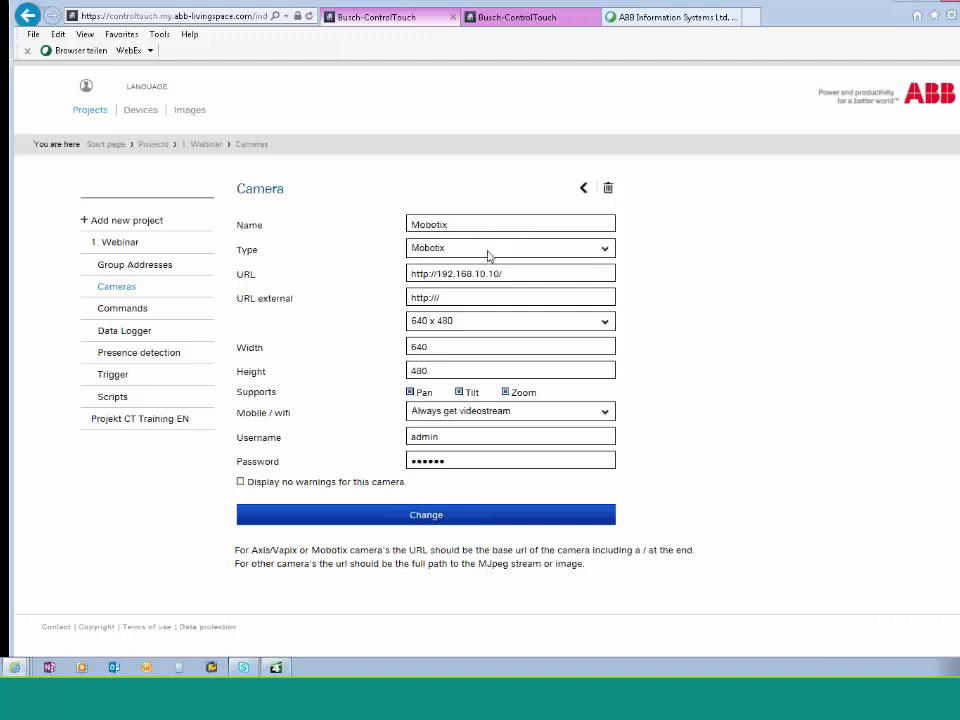
left_click(575, 255)
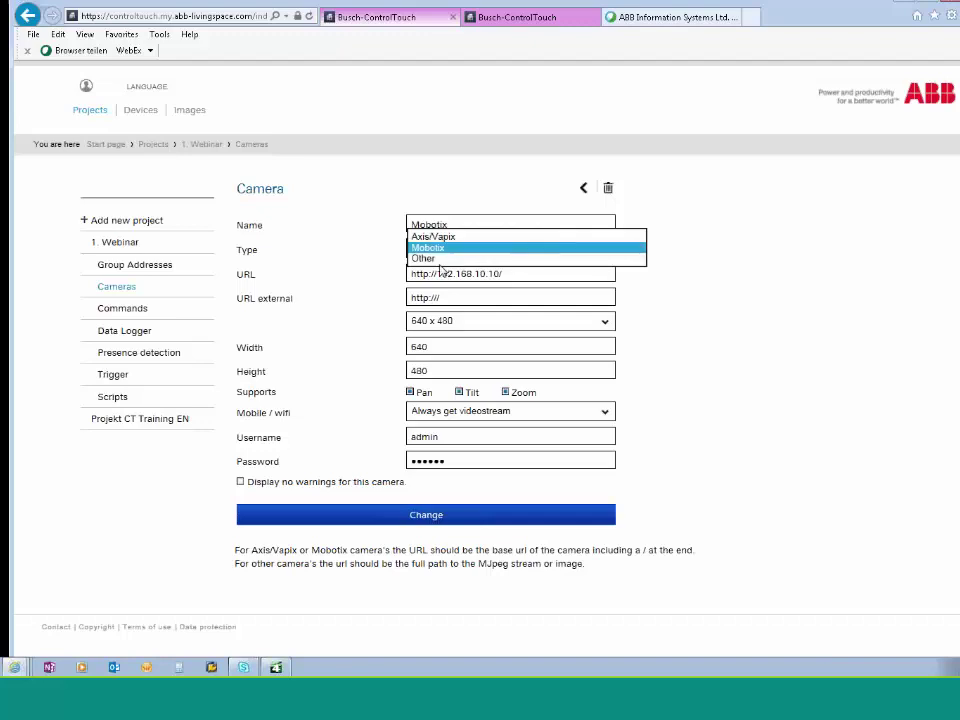
left_click(705, 260)
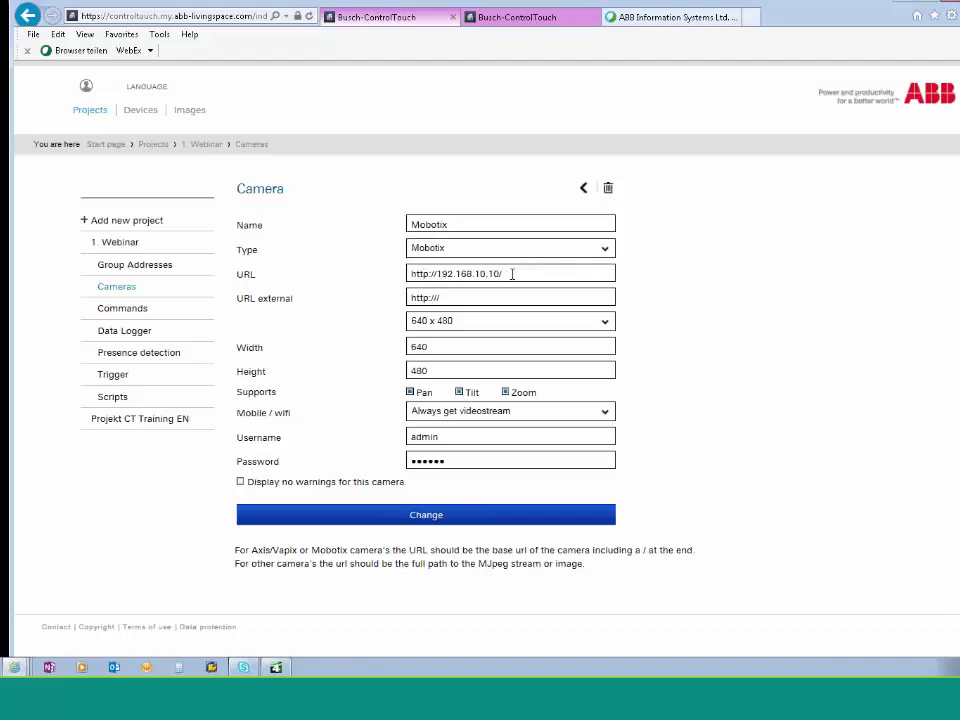
Examine the Mobotix camera's URL, resolution and mobile/wifi options, as well as the settings of the Web Cam lüdenscheid camera
left_click_drag(512, 273, 366, 274)
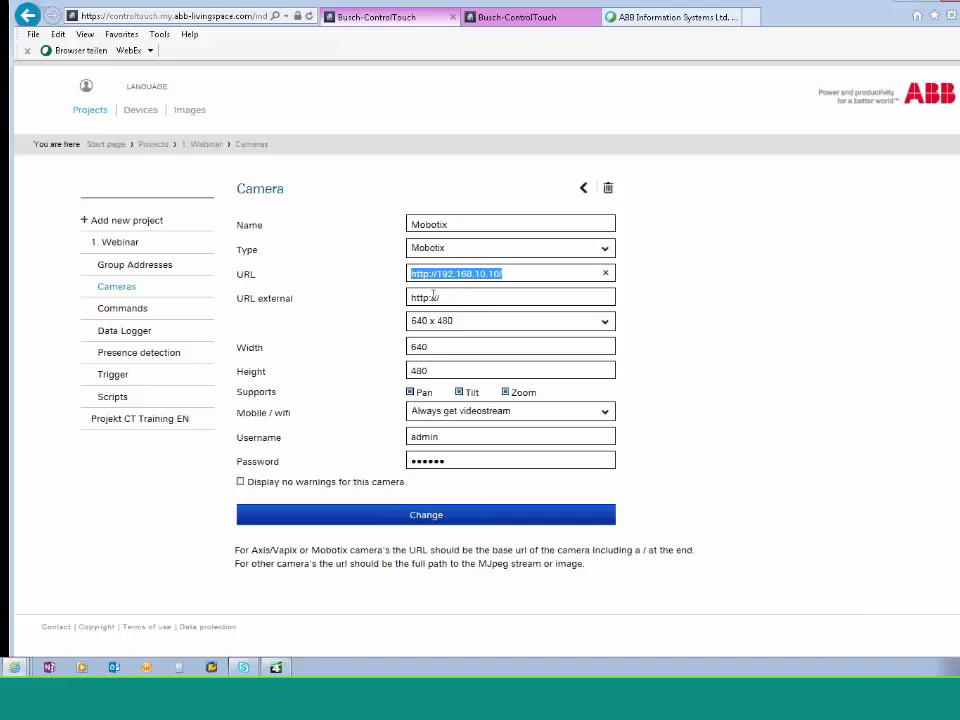
left_click(604, 322)
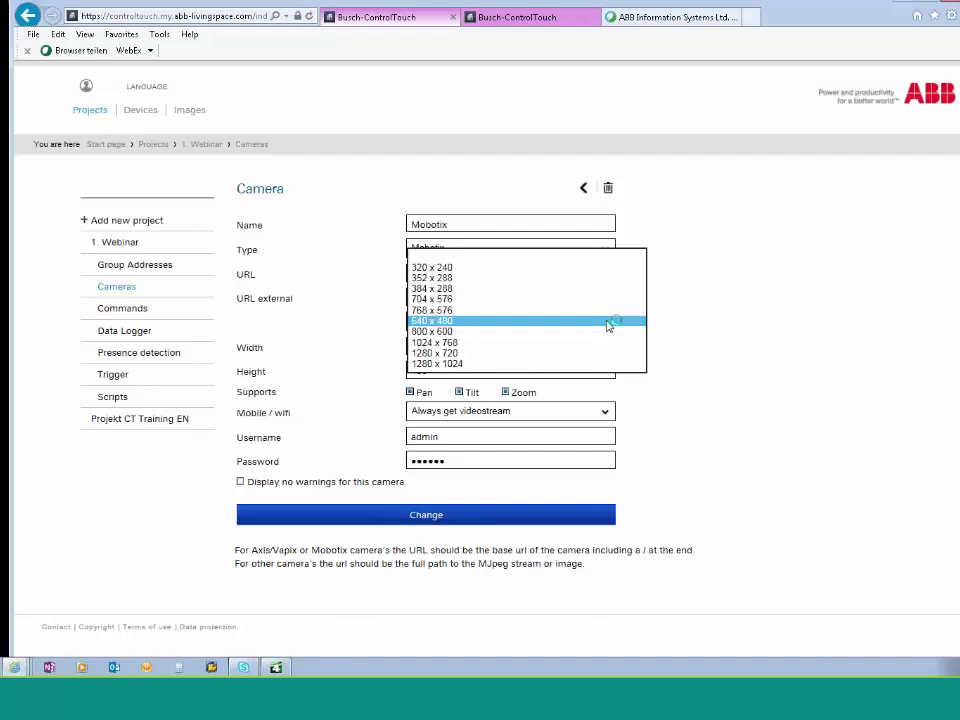
left_click(714, 326)
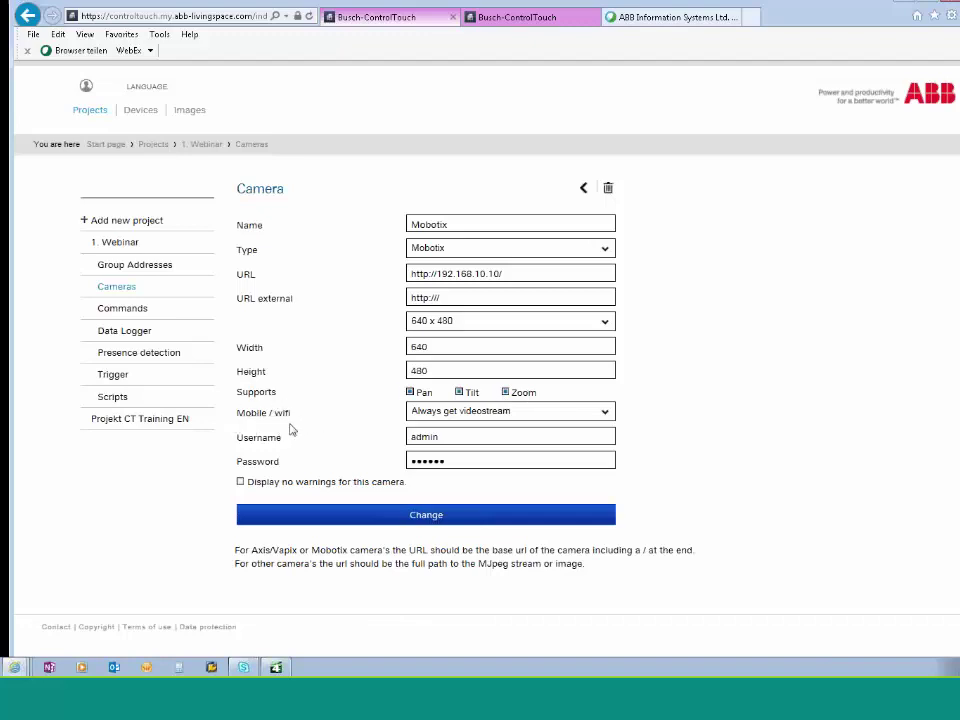
left_click(605, 414)
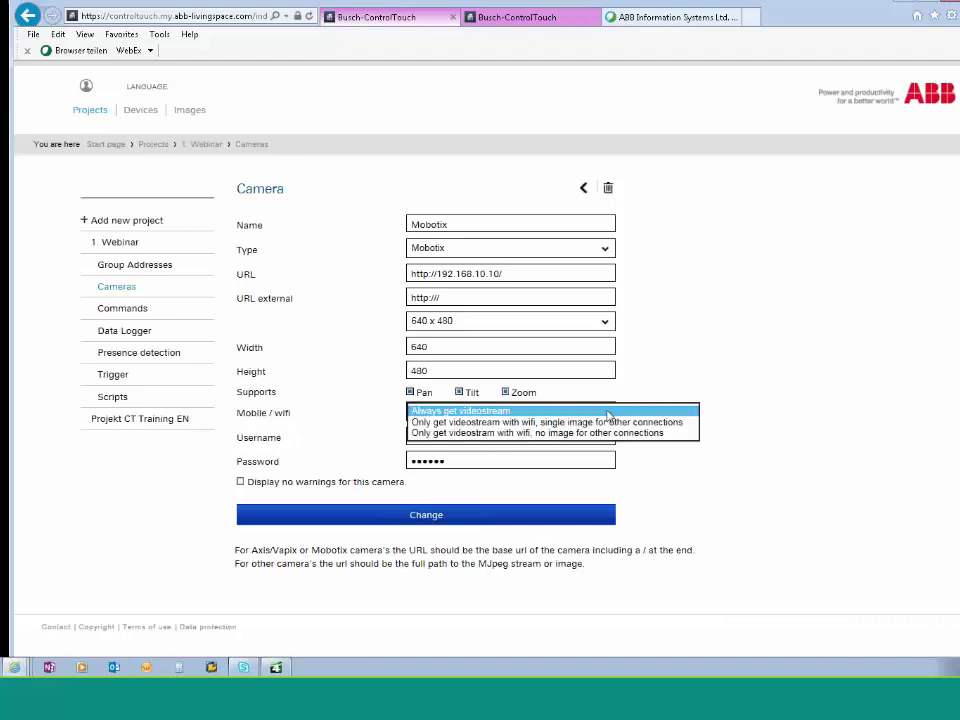
left_click(708, 369)
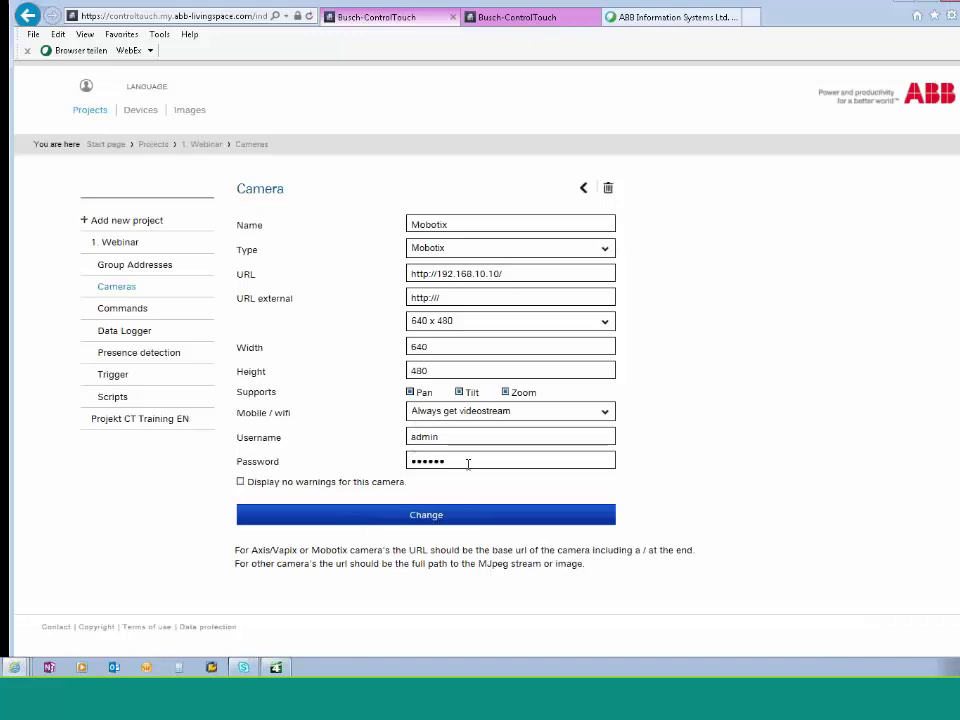
left_click(585, 191)
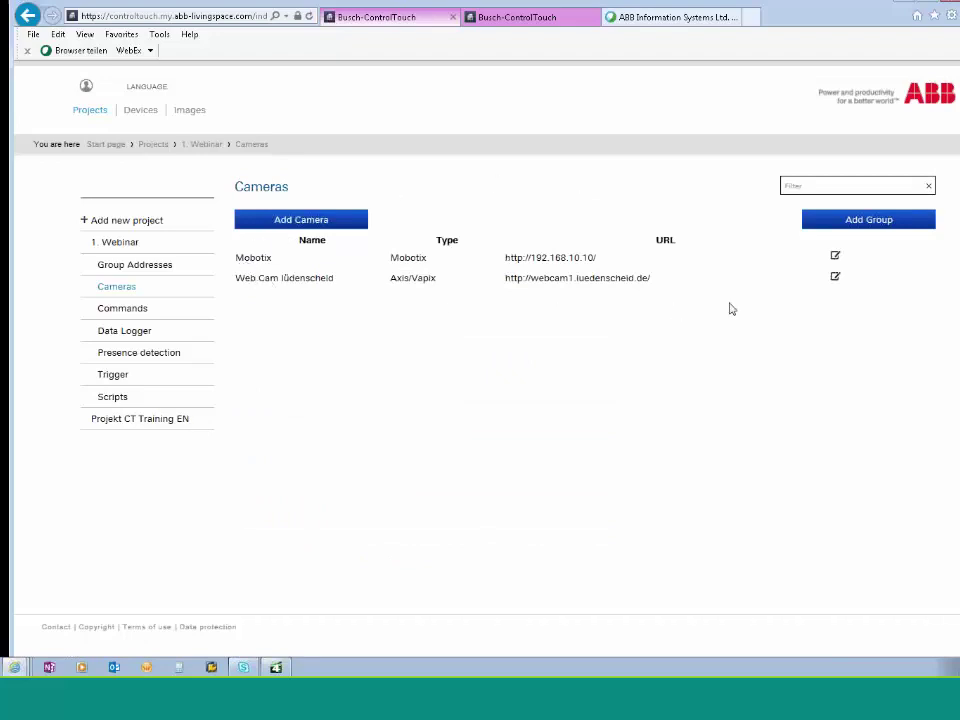
left_click(833, 279)
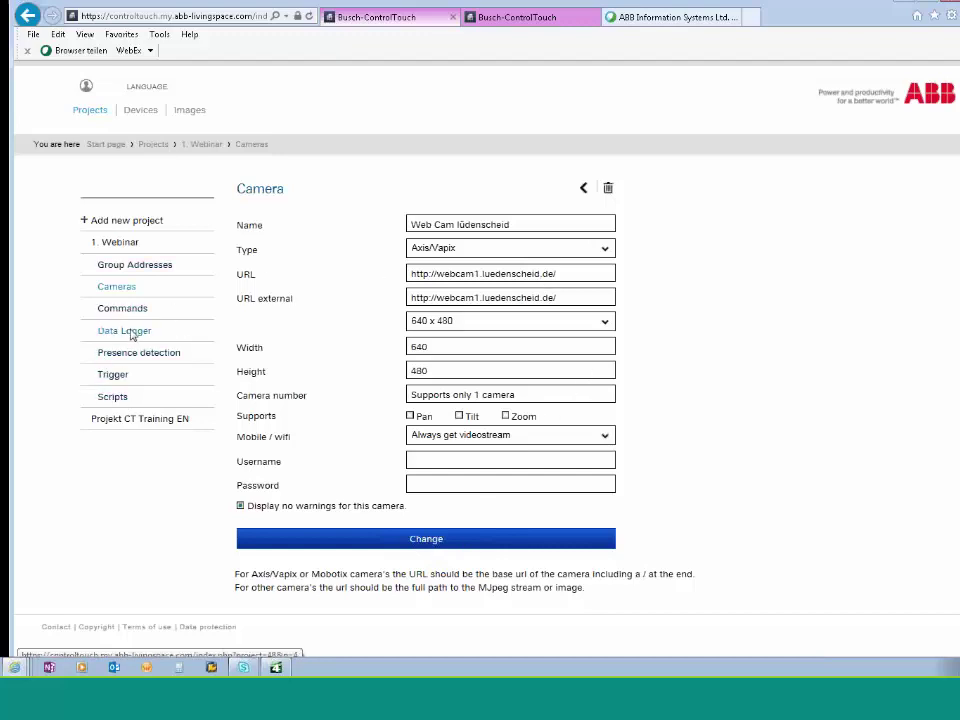
Add a control page named Cameras to the device's 1. Webinar profile and save it
left_click(141, 112)
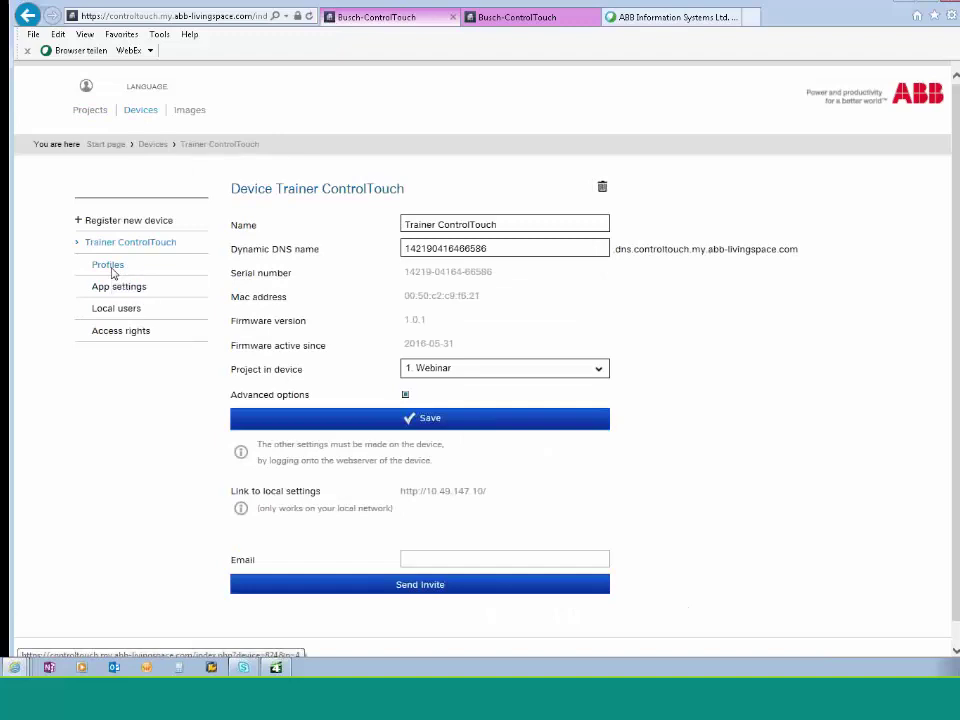
left_click(112, 270)
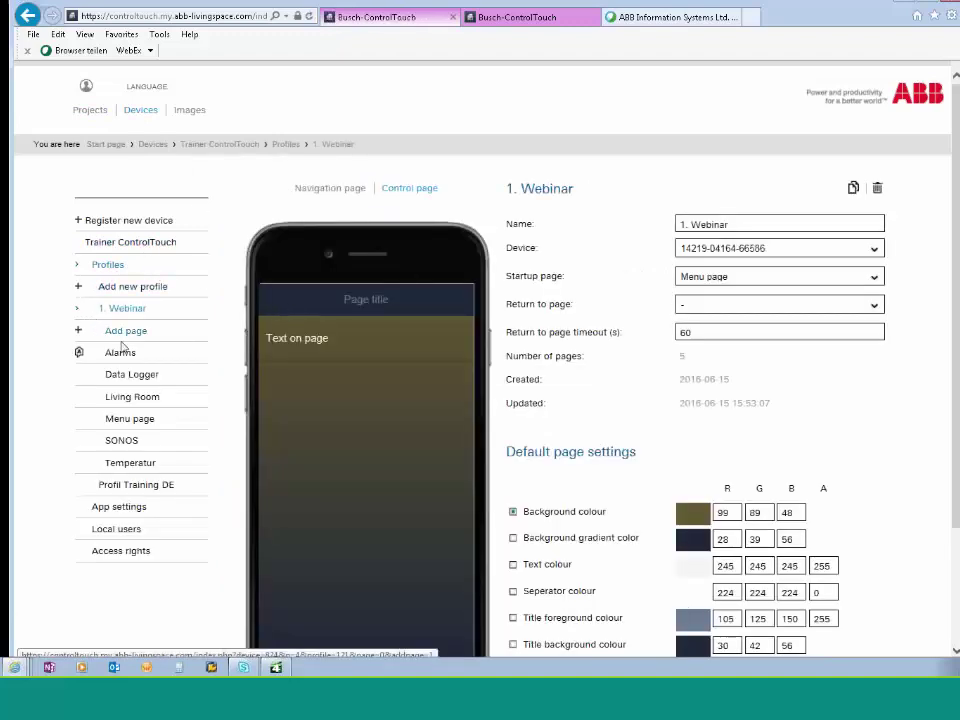
left_click(130, 333)
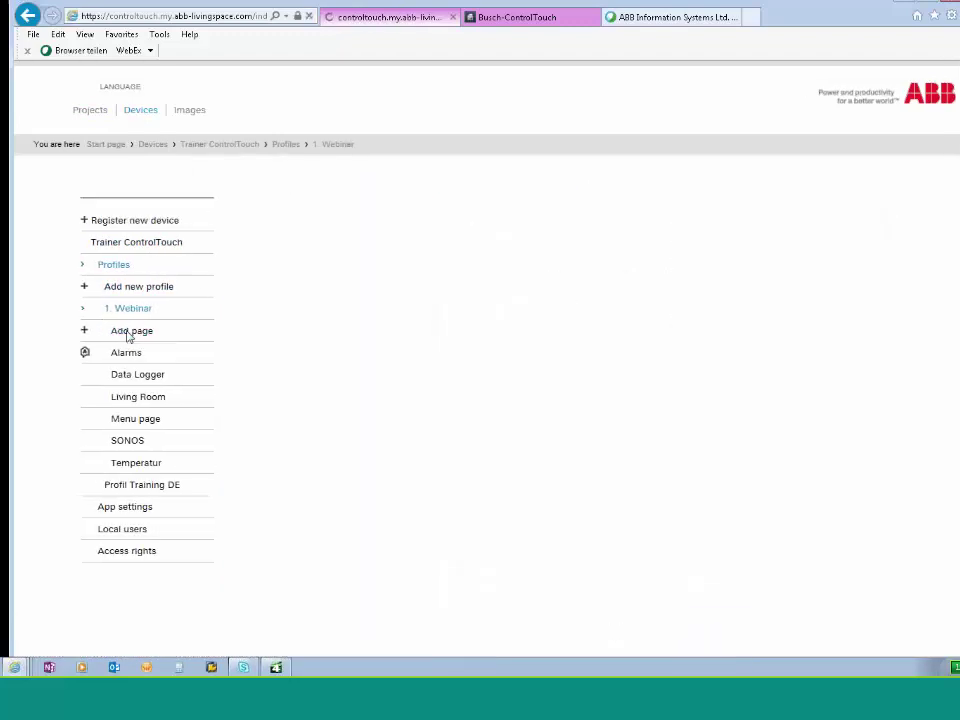
double_click(724, 262)
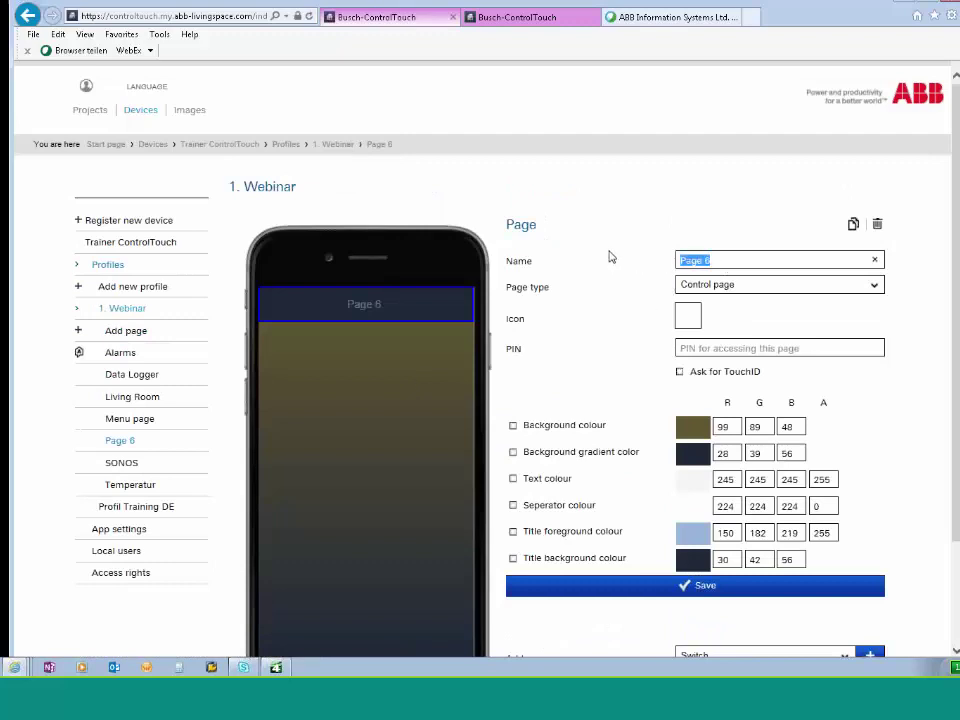
type("Cameras")
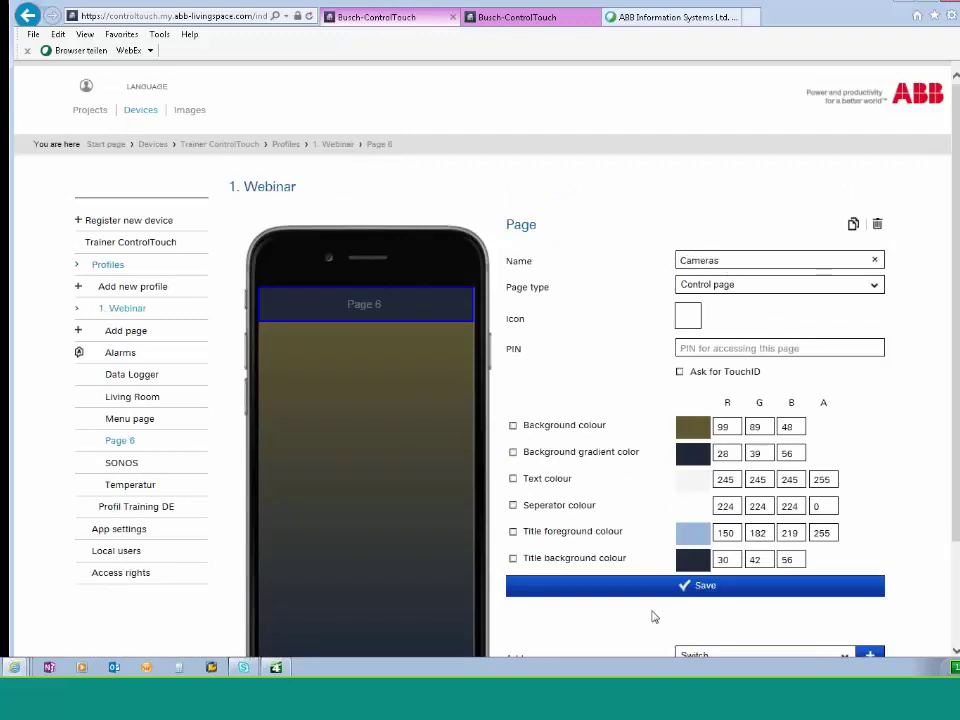
left_click(684, 585)
Add two Camera elements to the Cameras page and open the first one's settings
scroll(707, 420, "down", 2)
left_click(844, 527)
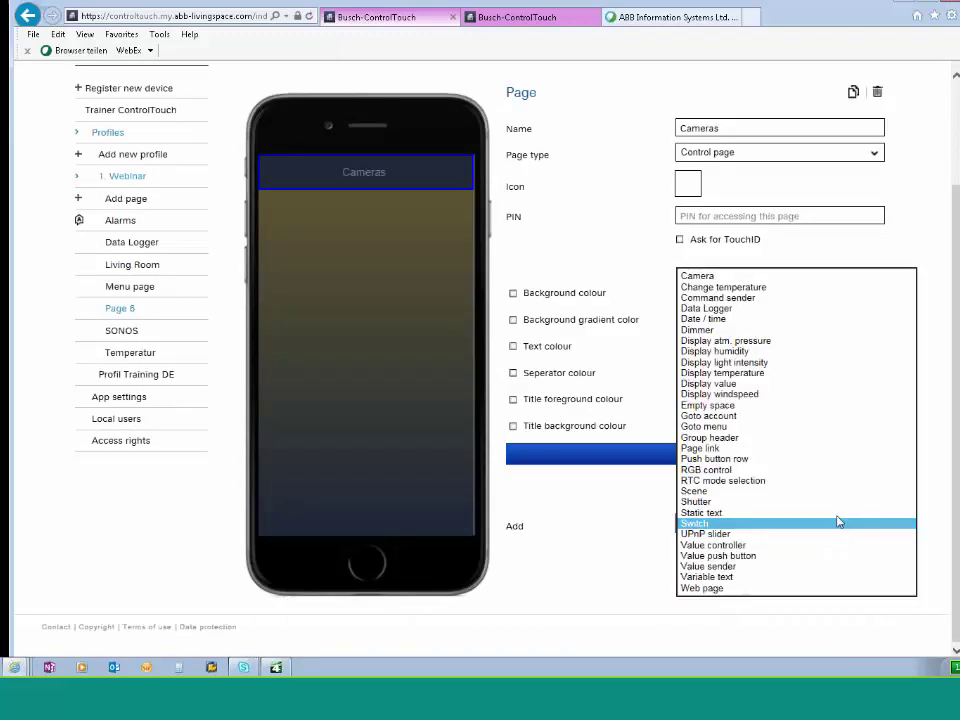
left_click(704, 277)
left_click(871, 528)
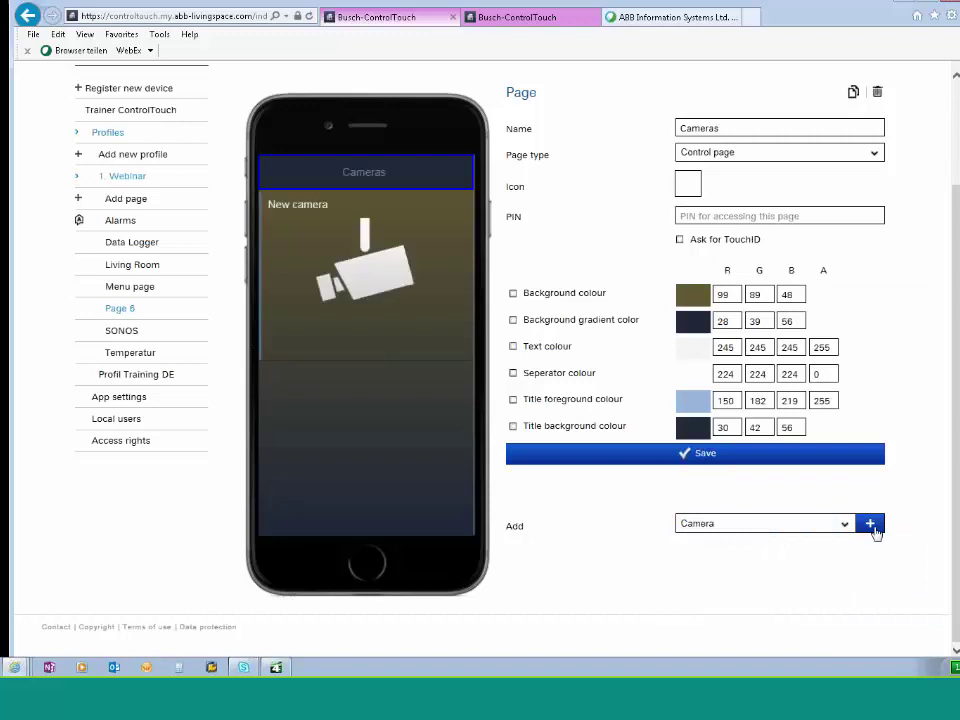
left_click(871, 527)
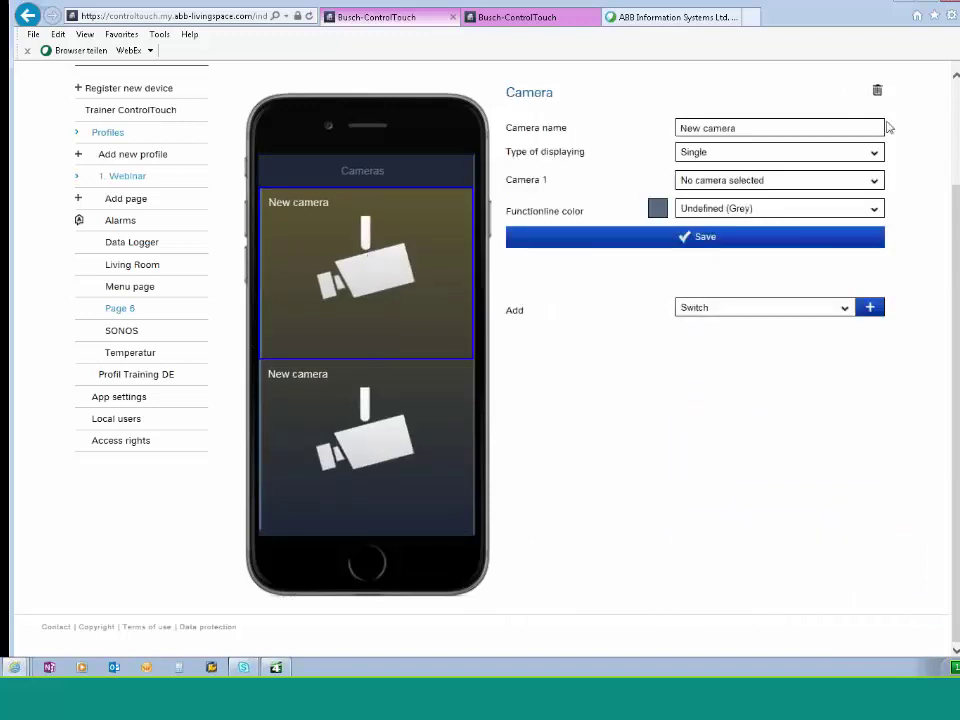
Assign the Mobotix camera to the first camera element and save it
left_click(879, 184)
left_click(712, 191)
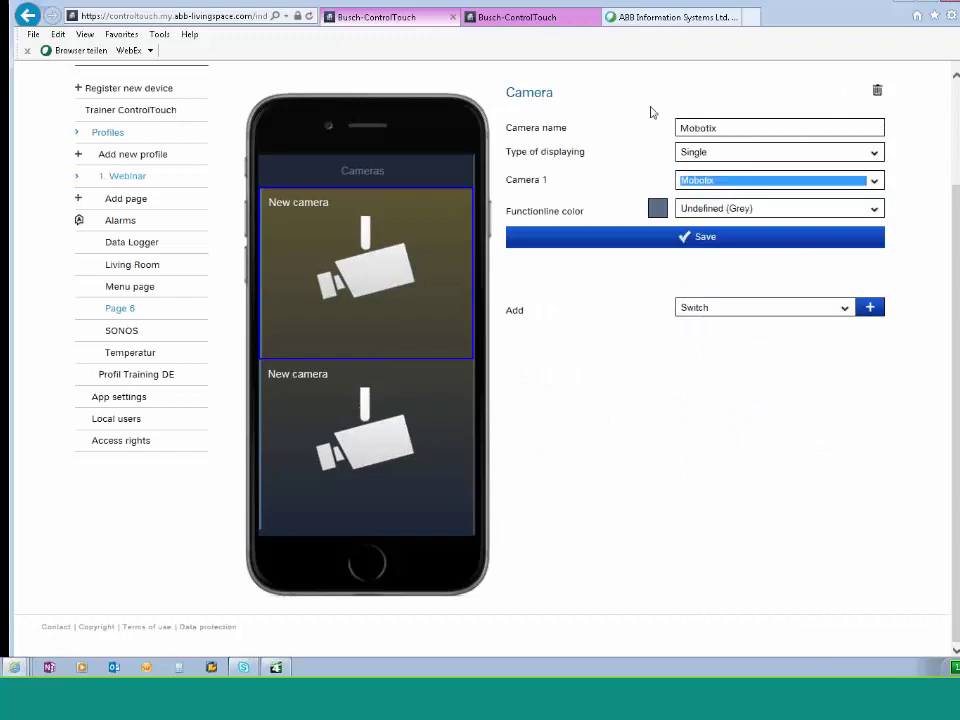
left_click(681, 240)
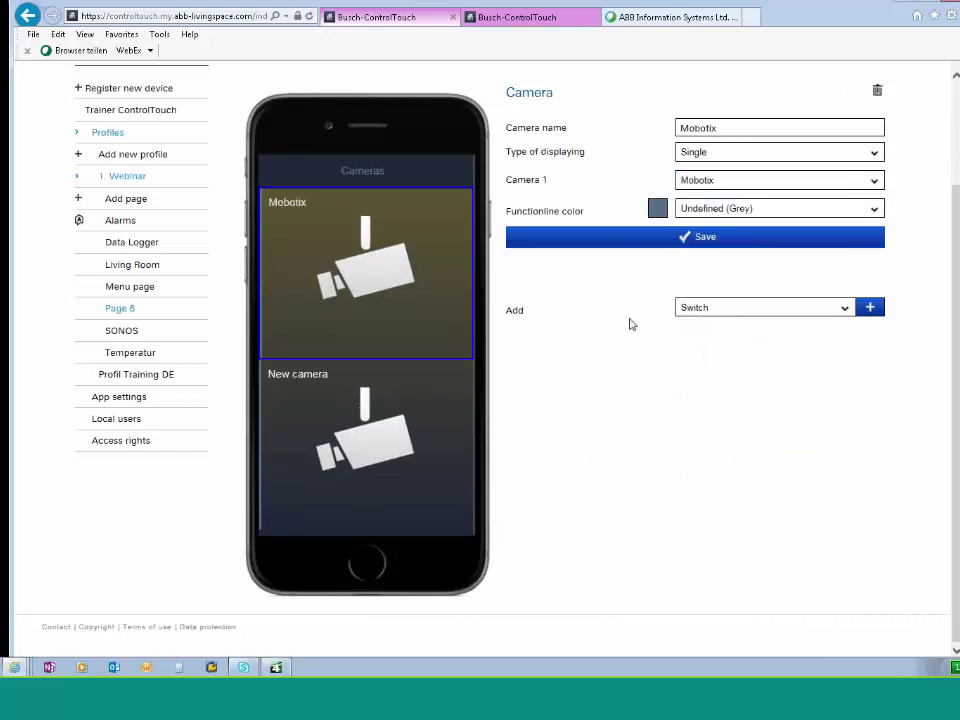
Assign the Web Cam lüdenscheid camera to the second camera element and save it
left_click(378, 418)
left_click(869, 182)
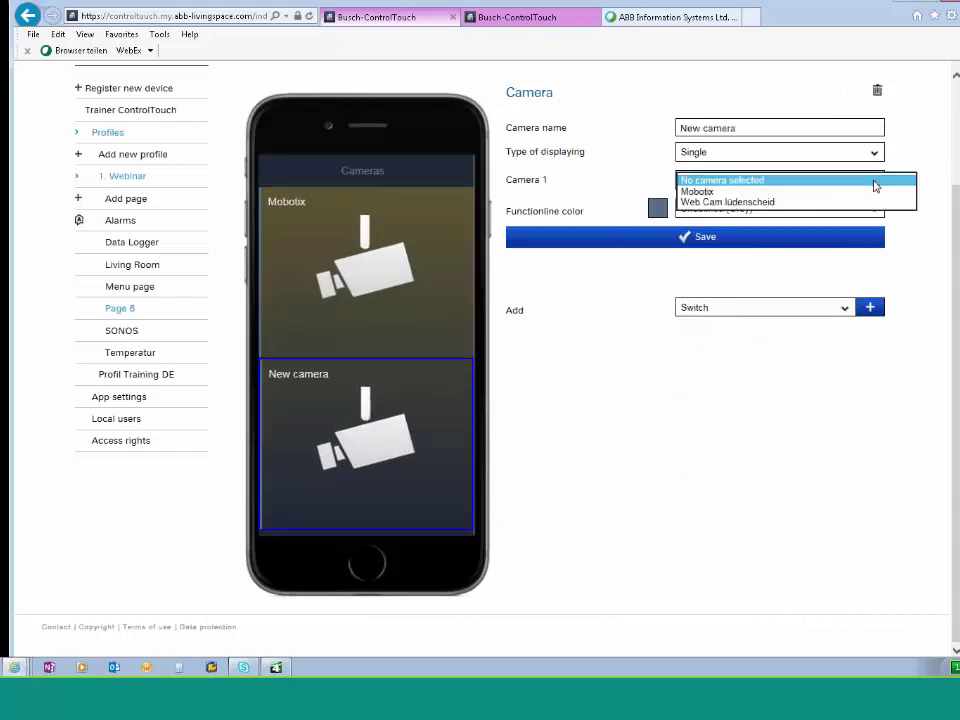
left_click(716, 201)
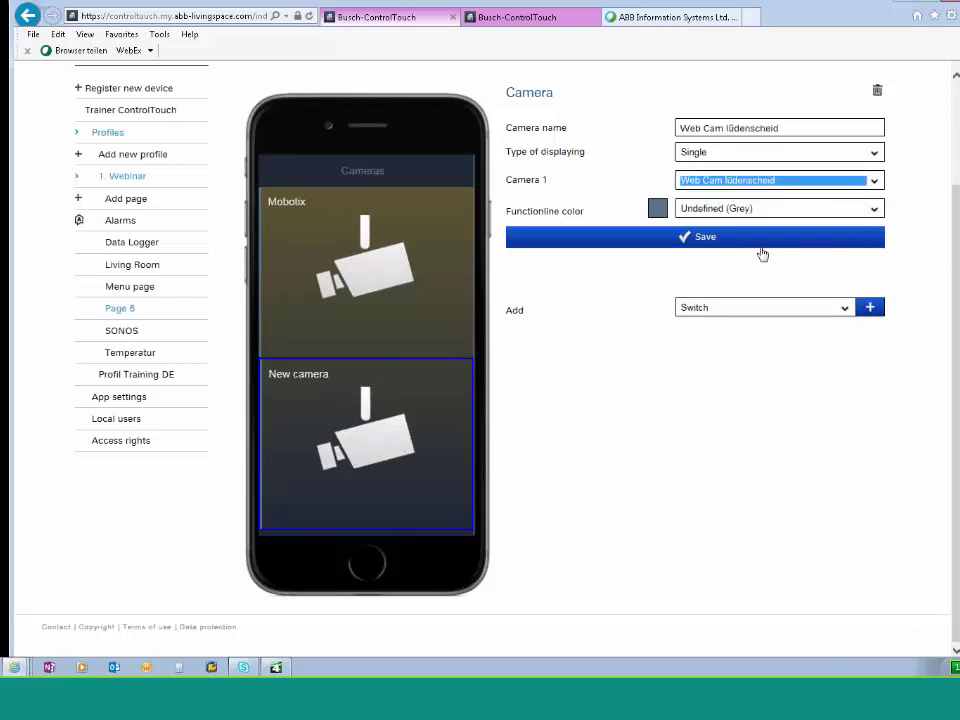
left_click(684, 237)
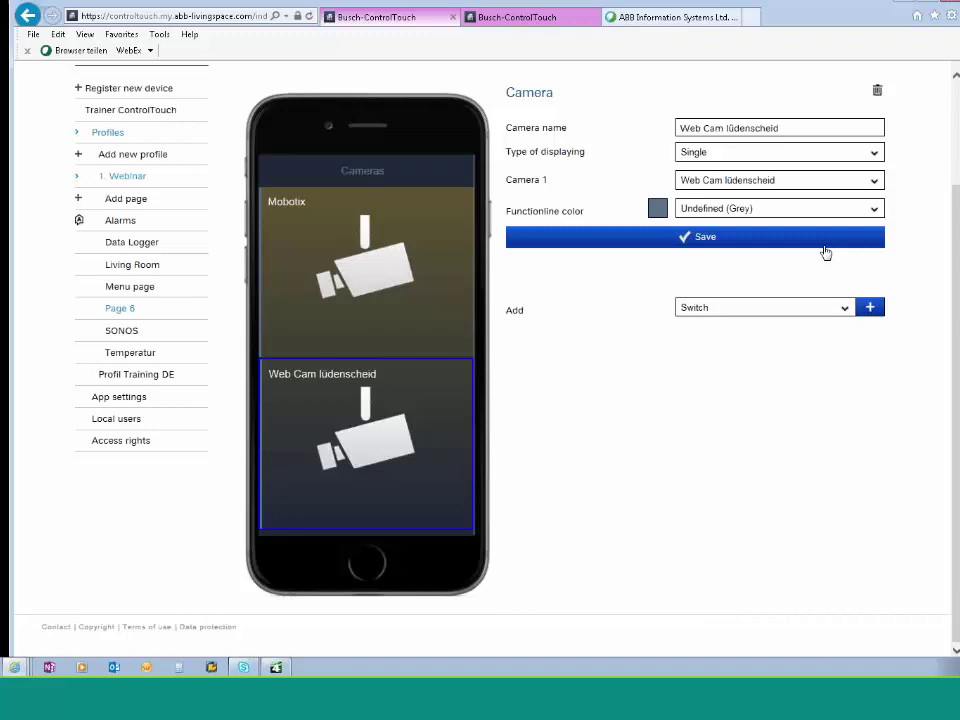
Add a script named Heating Error to the 1. Webinar project, with Enabled set to Yes and no start after boot
scroll(336, 201, "up", 2)
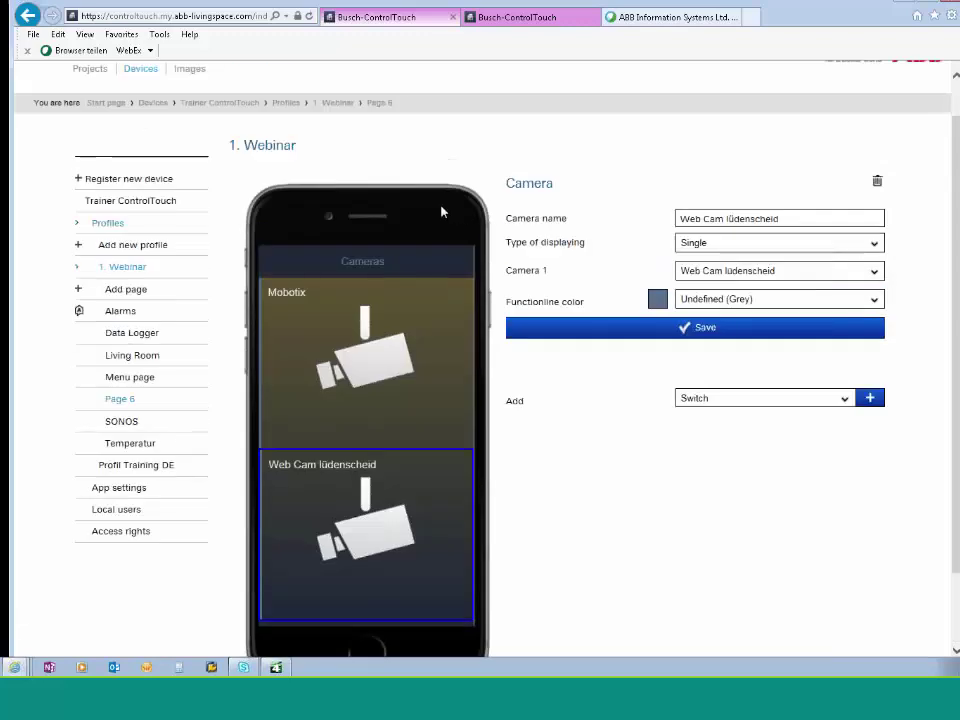
left_click(88, 70)
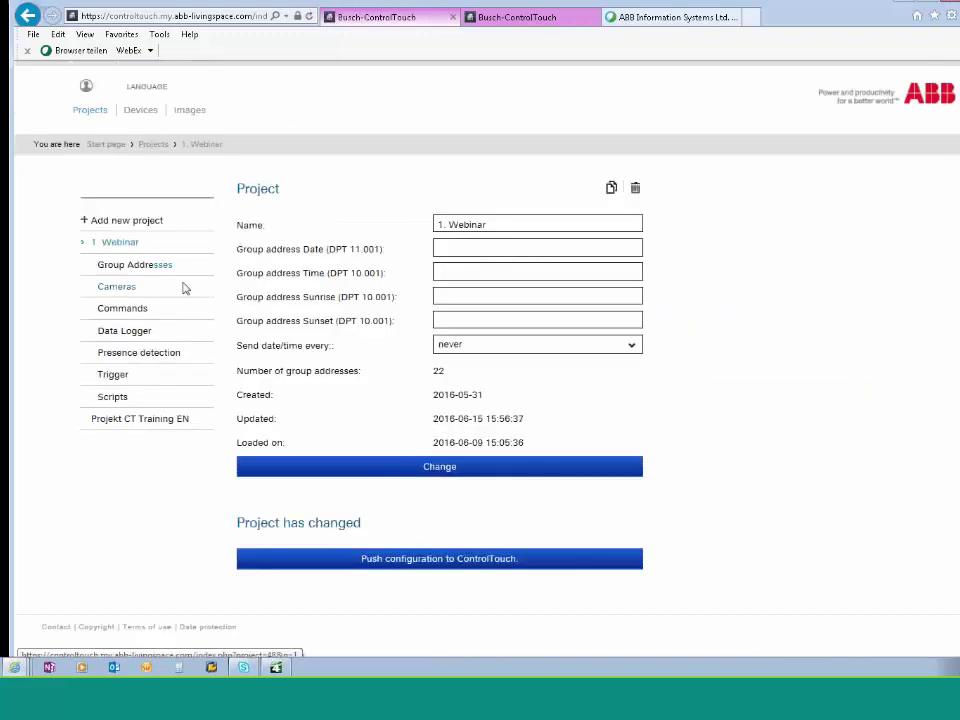
left_click(114, 398)
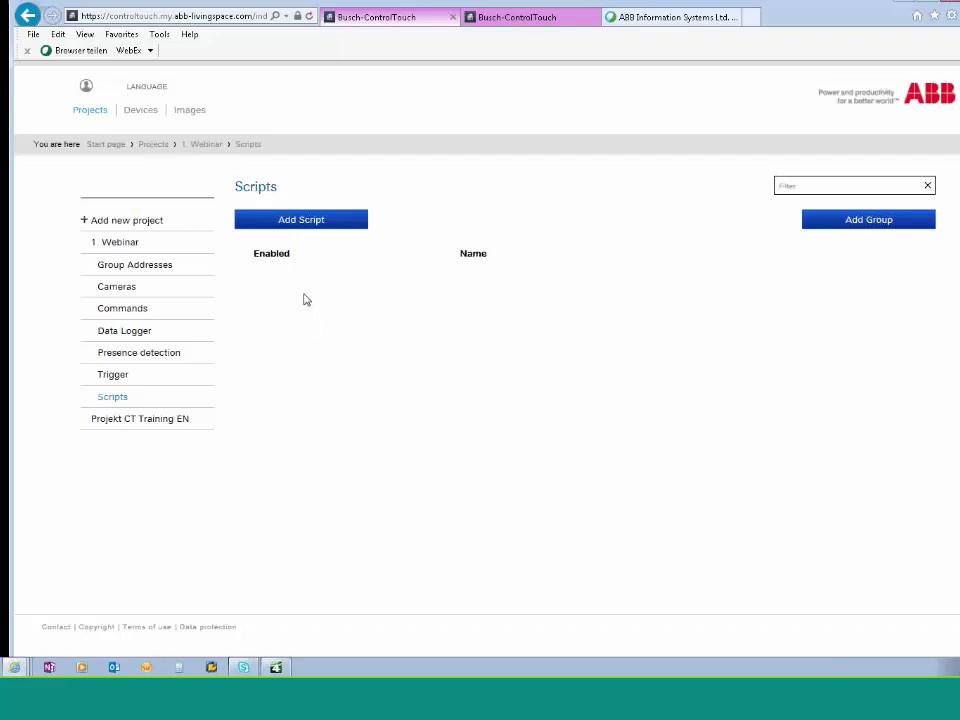
left_click(305, 224)
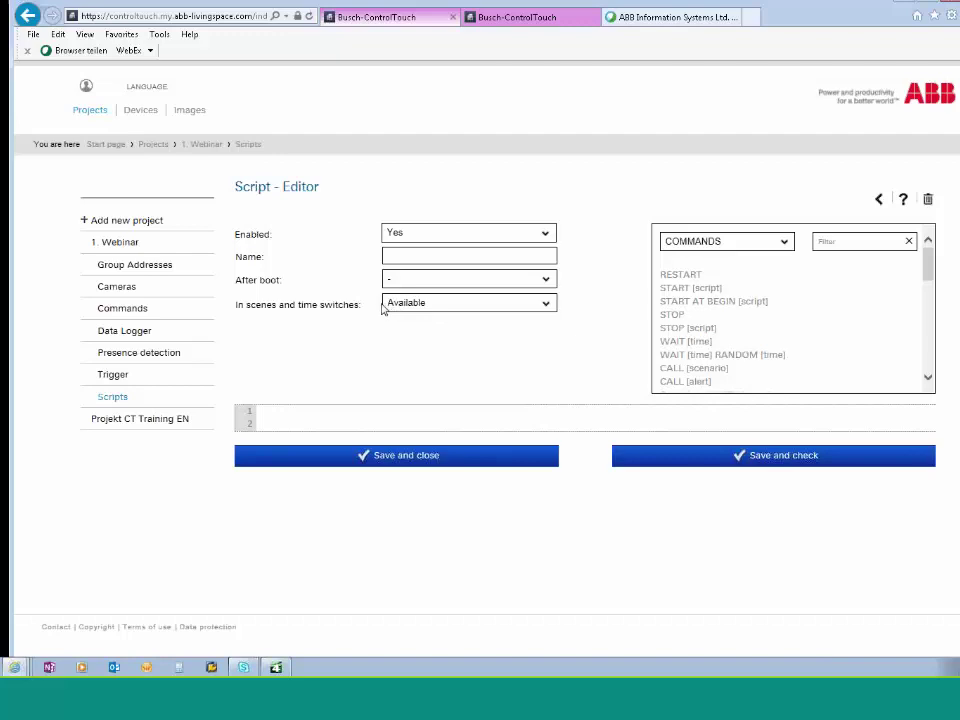
left_click(421, 252)
type("Heating Error")
left_click(547, 235)
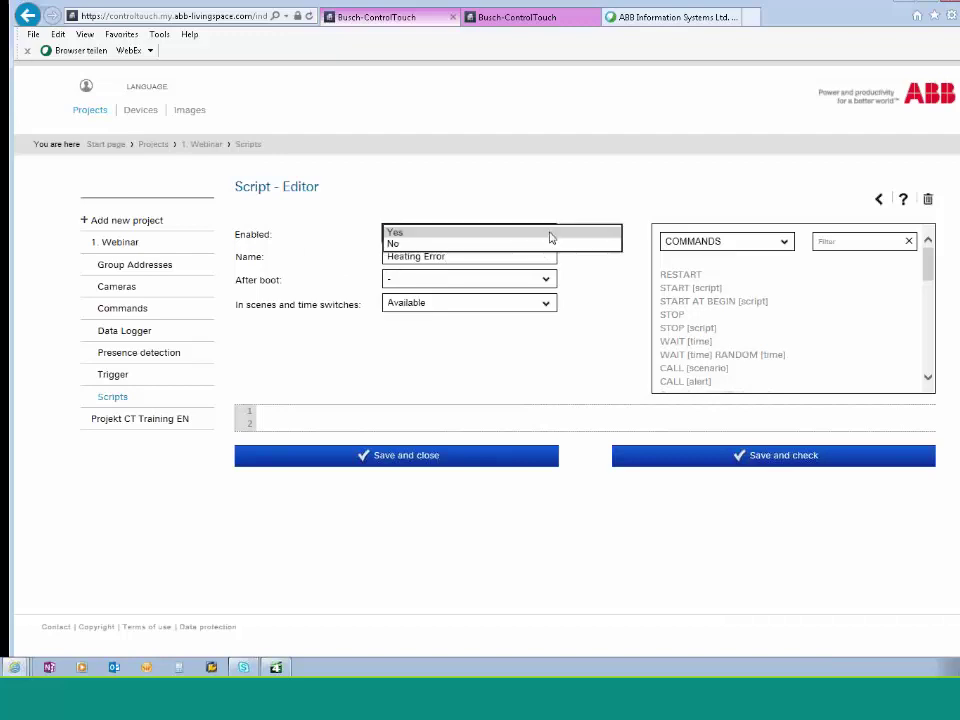
left_click(550, 234)
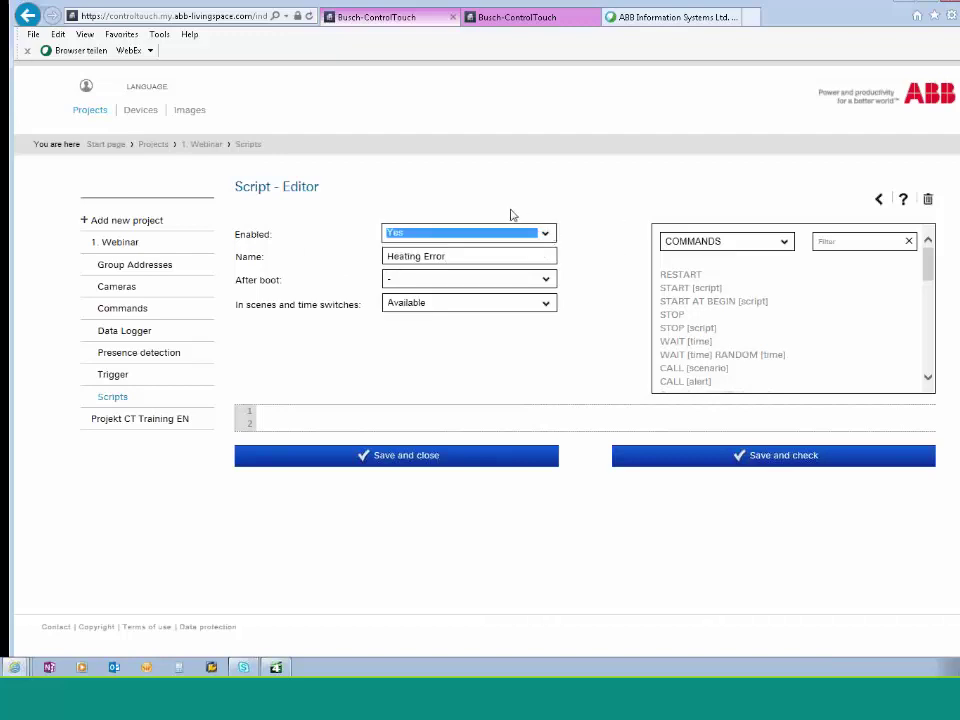
left_click(546, 284)
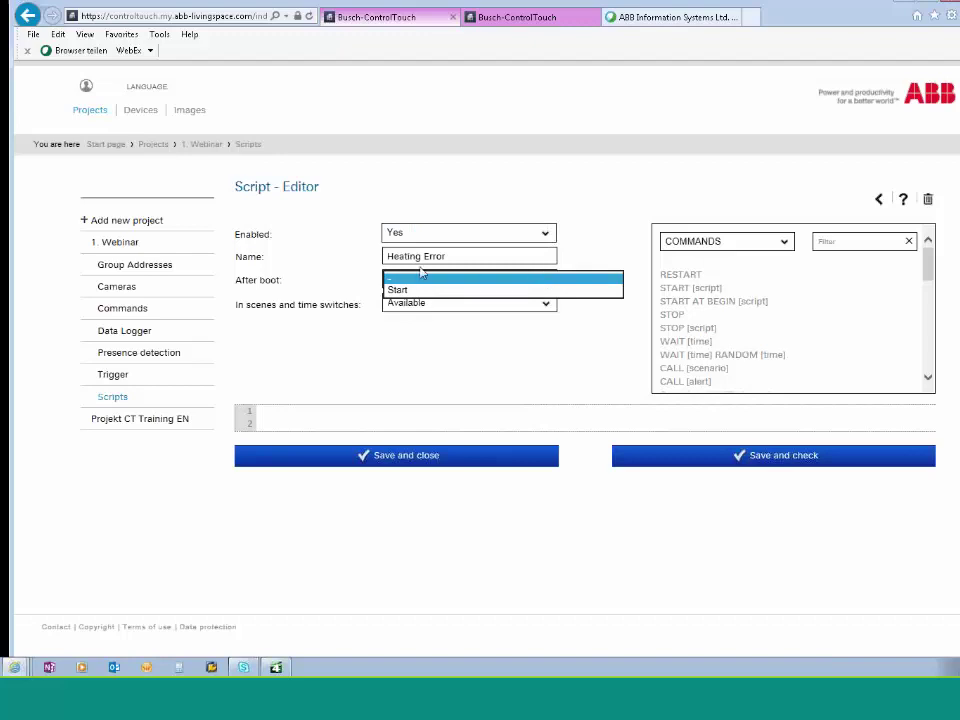
left_click(576, 238)
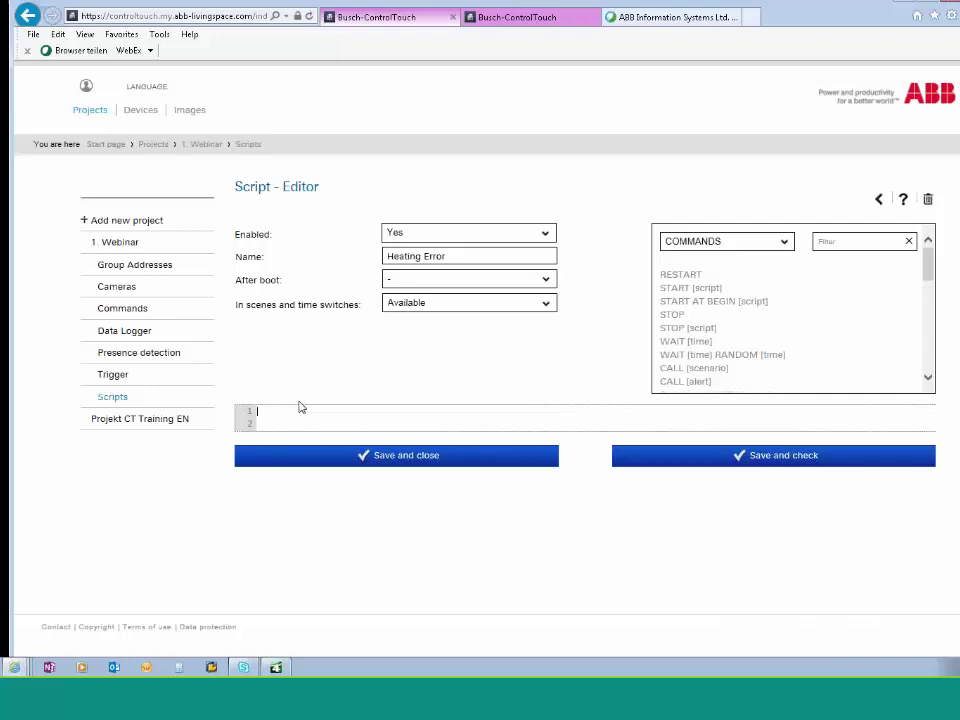
Review the available script commands and the component categories offered for the Heating Error script
scroll(930, 308, "down", 1)
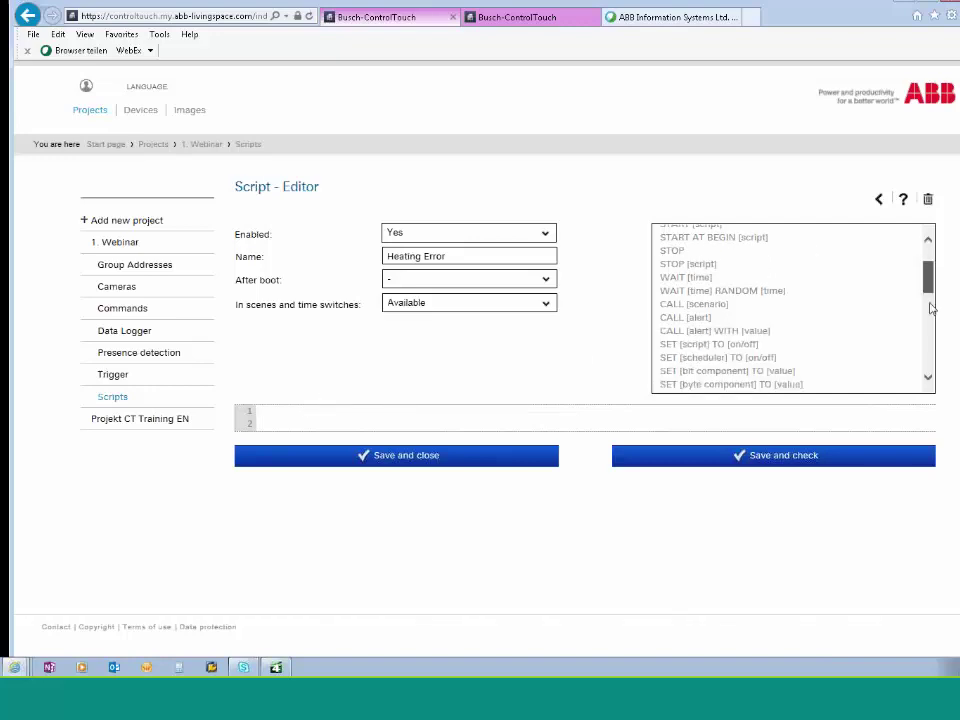
scroll(930, 308, "down", 5)
scroll(930, 308, "up", 10)
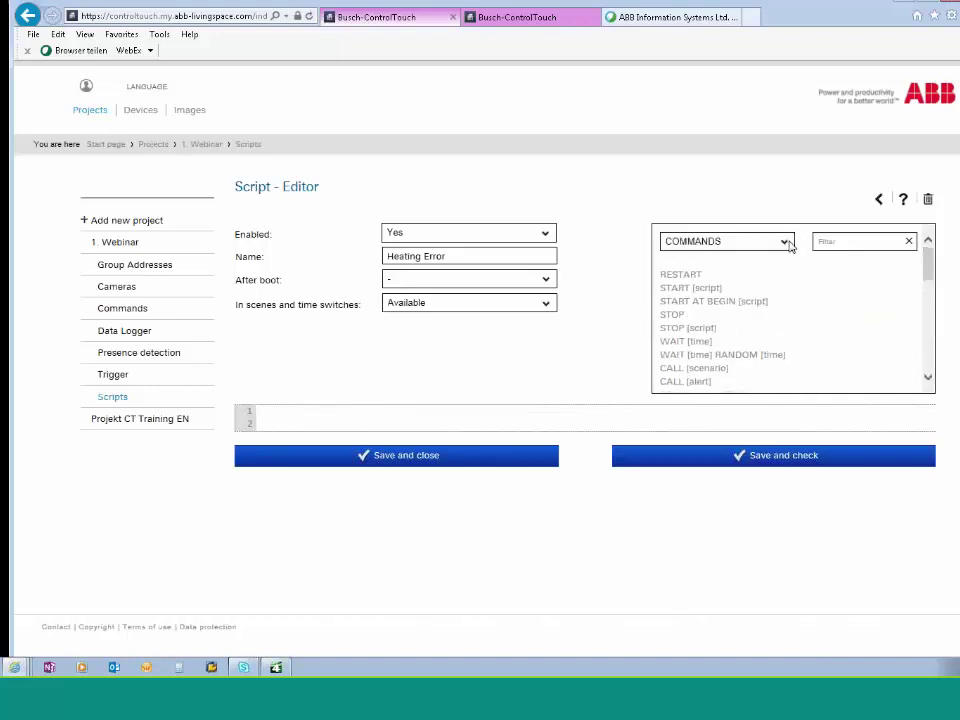
left_click(787, 243)
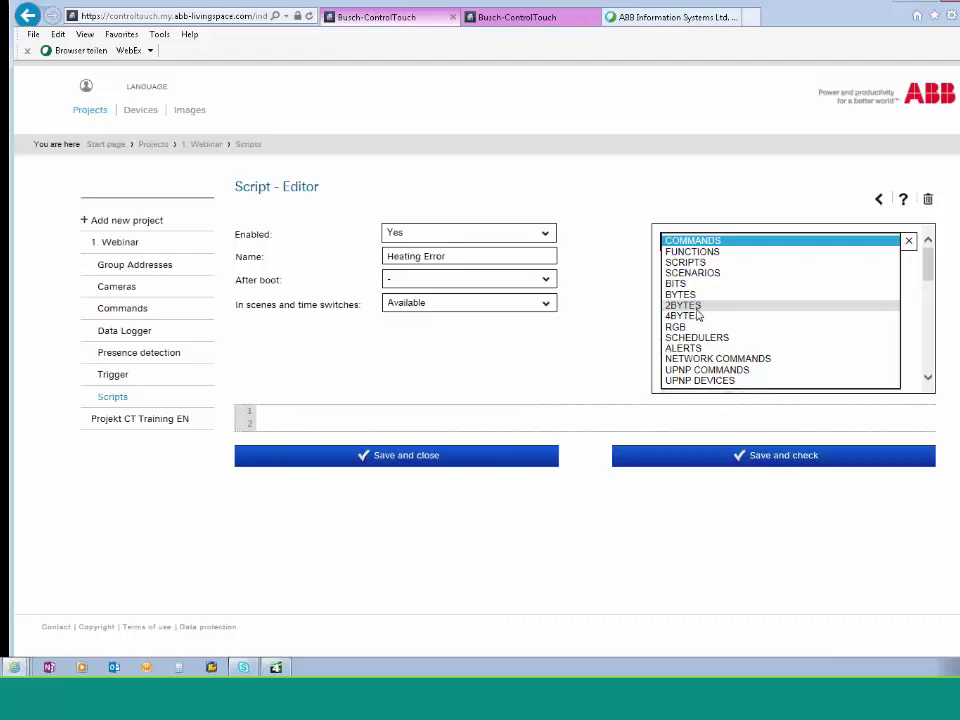
left_click(720, 190)
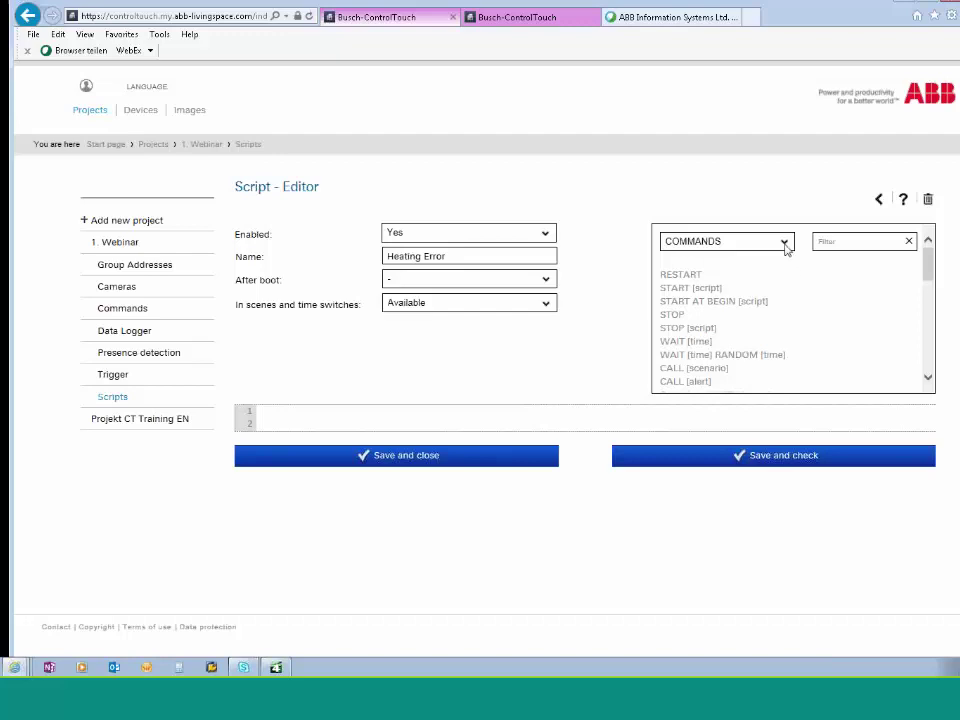
Insert an IF command in the first line of the script and remove its [condition] placeholder
left_click_drag(928, 262, 930, 362)
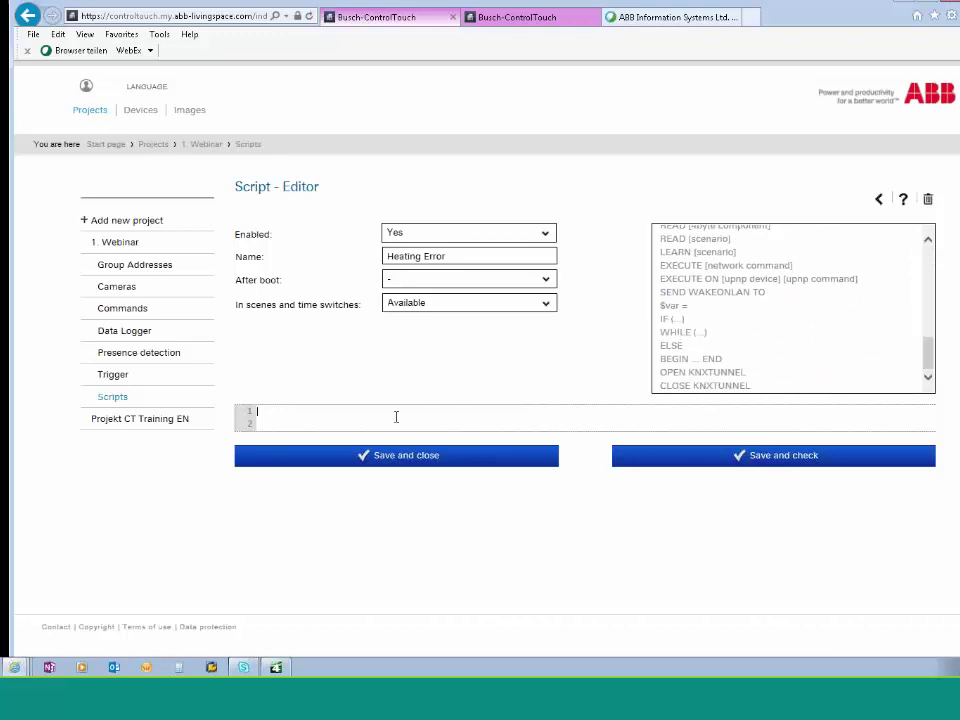
left_click(667, 320)
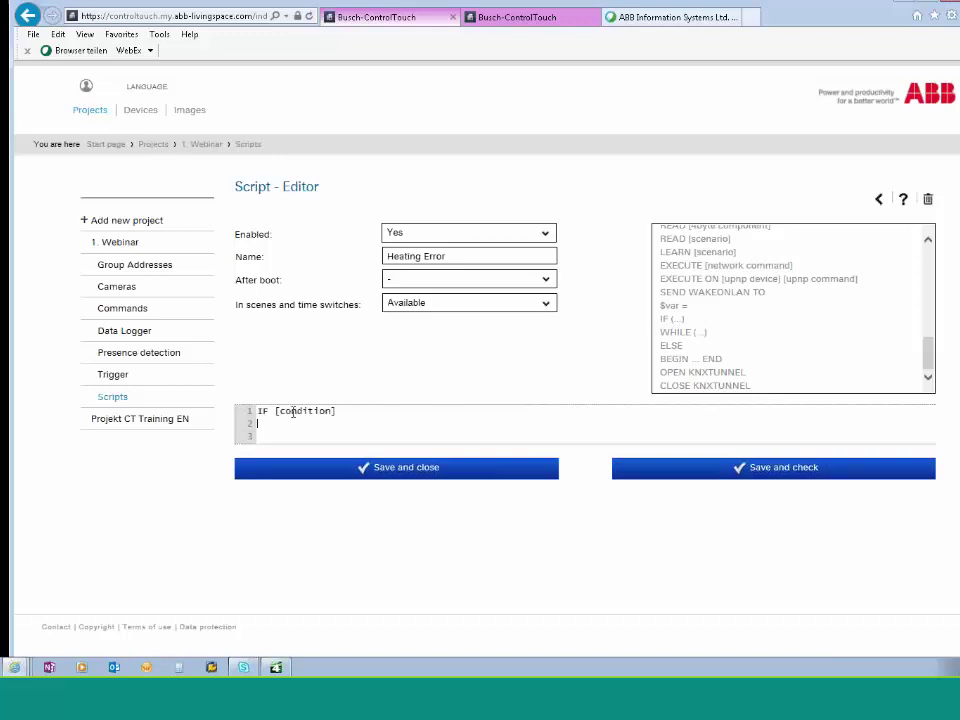
left_click_drag(277, 411, 336, 411)
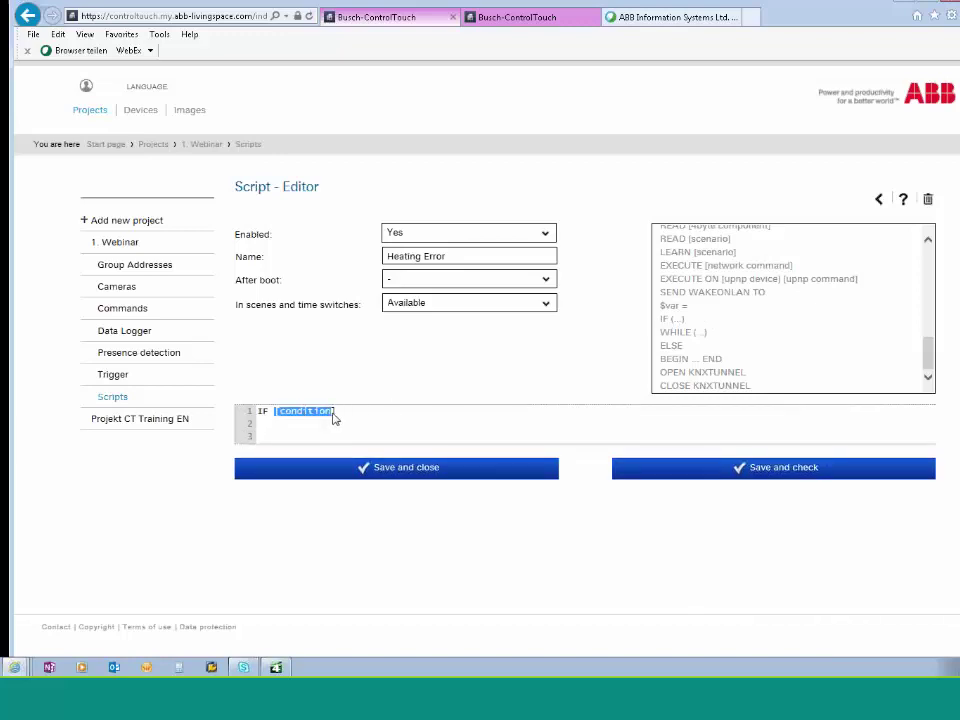
left_click(341, 413)
key("BackSpace")
key("BackSpace")
key("BackSpace")
key("BackSpace")
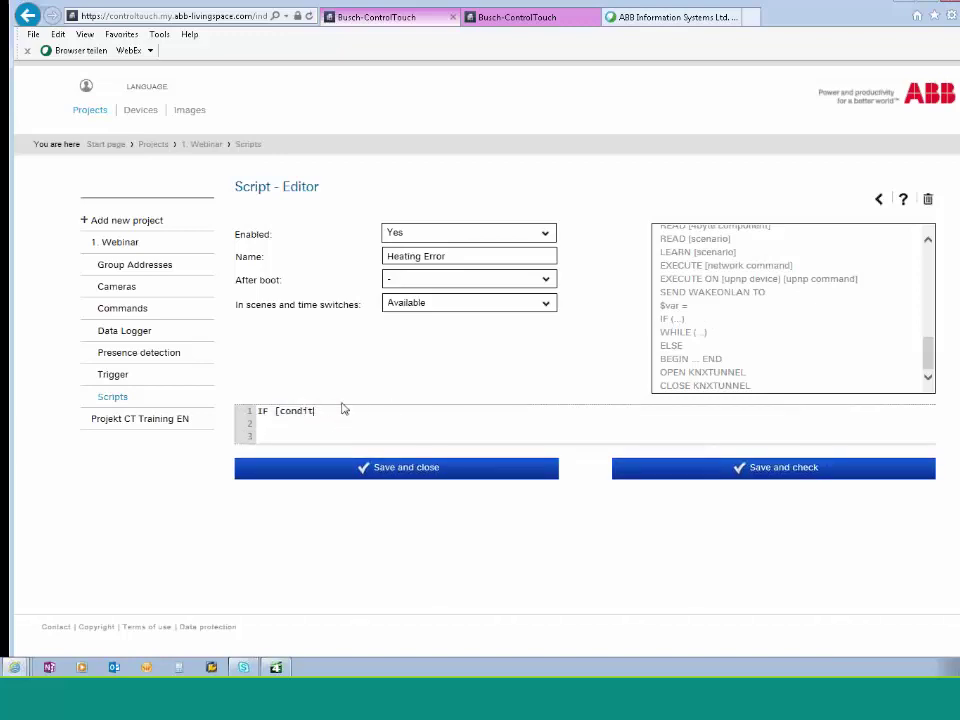
key("BackSpace")
key("BackSpace")
key("BackSpace")
key("BackSpace")
Complete the IF condition with the error heating bit (63) =1 and start a new script line
left_click_drag(928, 350, 928, 233)
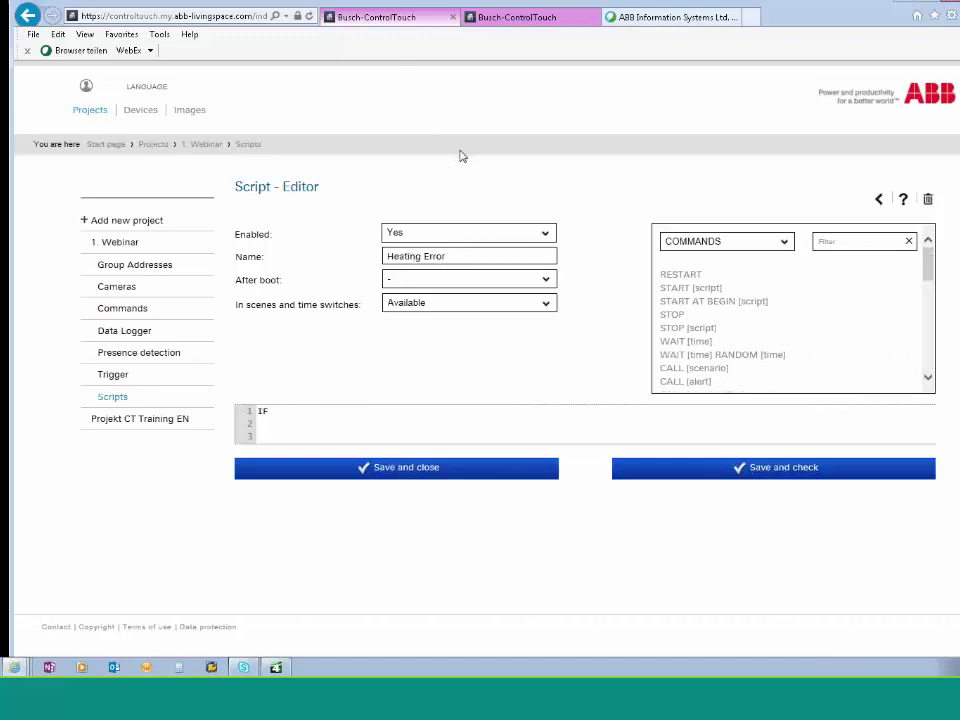
left_click(785, 245)
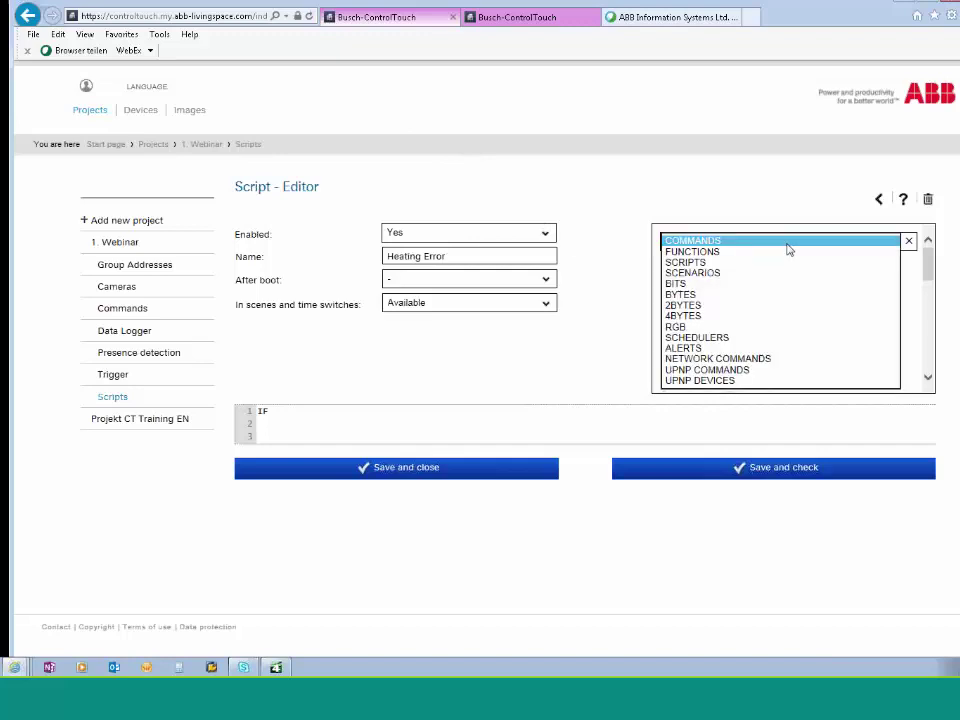
left_click(676, 283)
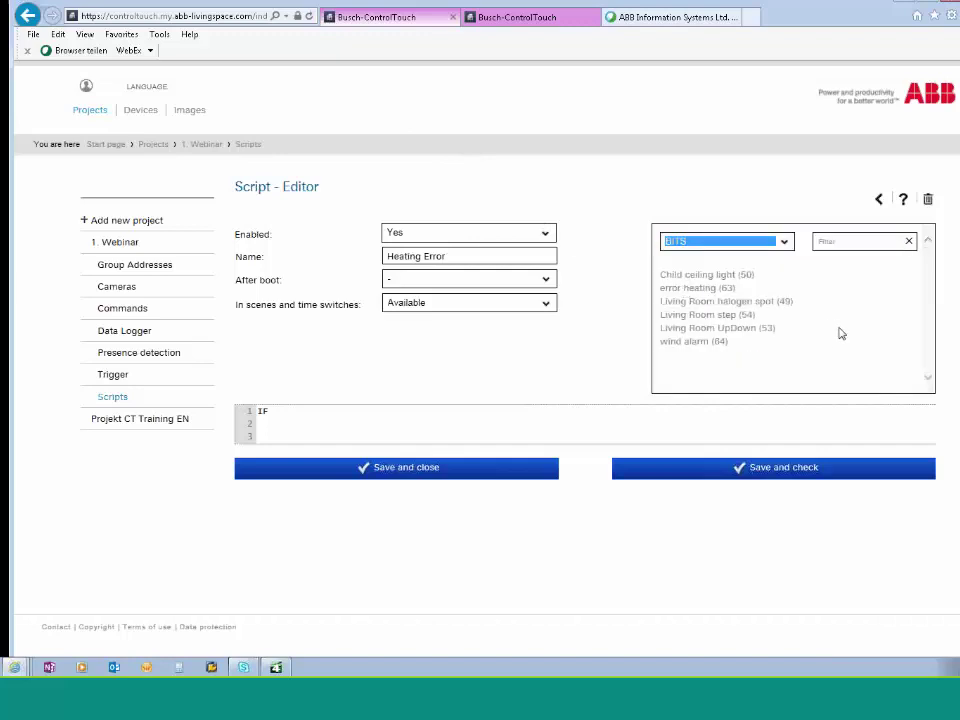
left_click(714, 288)
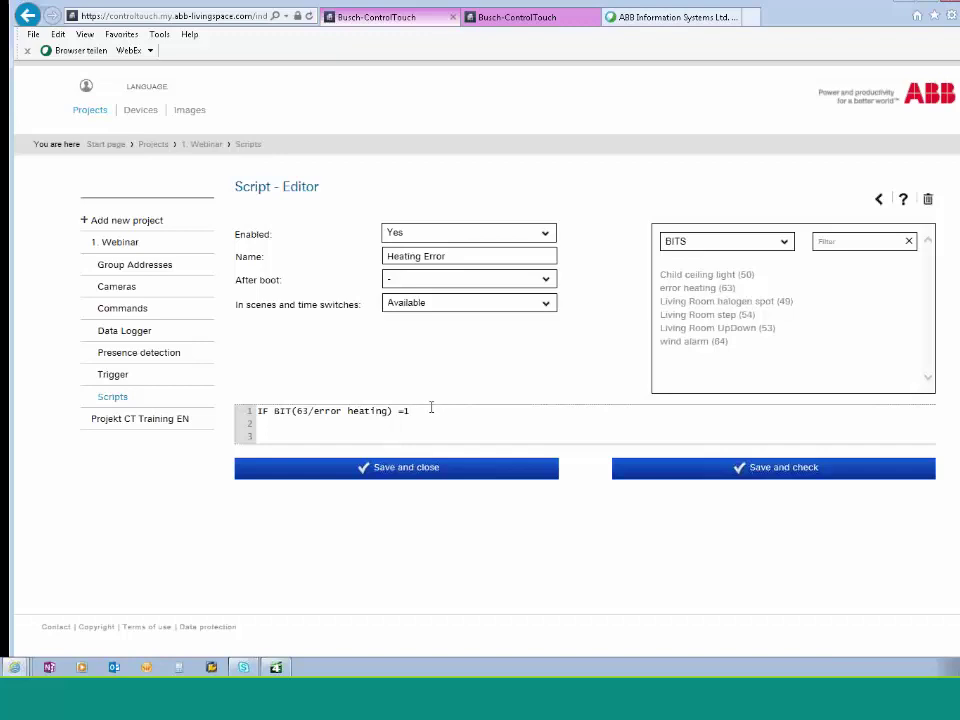
key("Return")
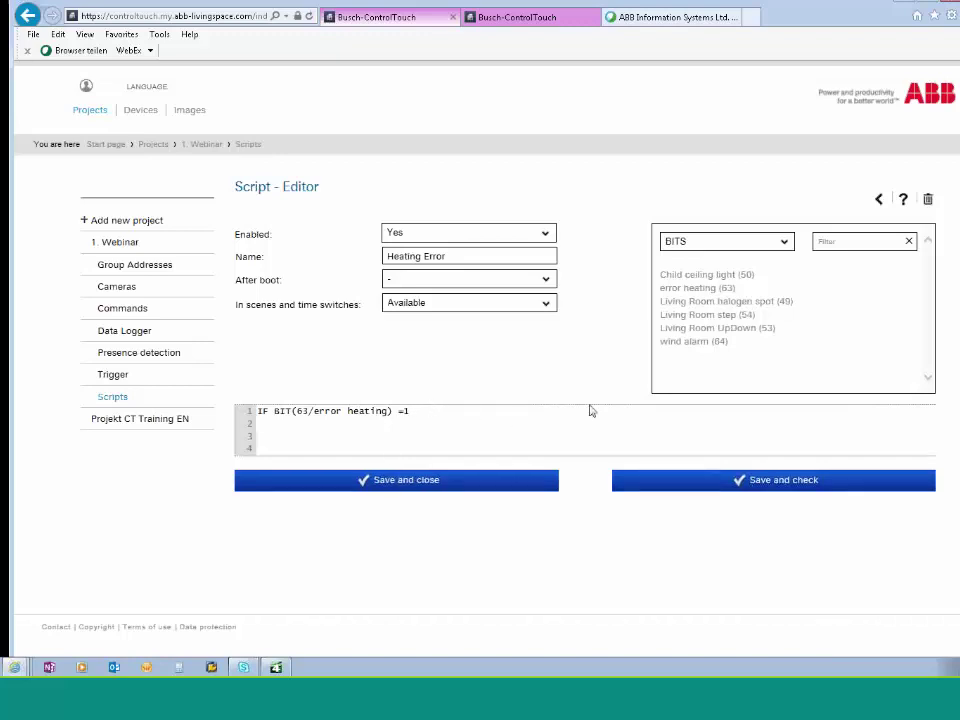
Add a SET rgb component command below the IF line and assign Lampe 1 (44) to it
left_click(784, 243)
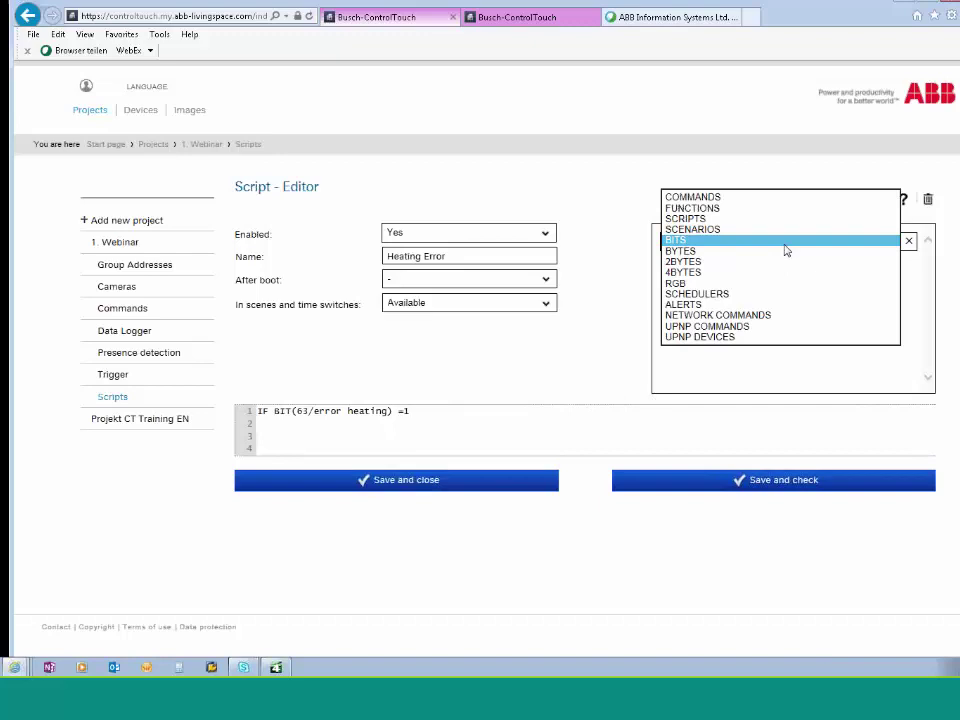
left_click(705, 196)
left_click_drag(927, 272, 928, 295)
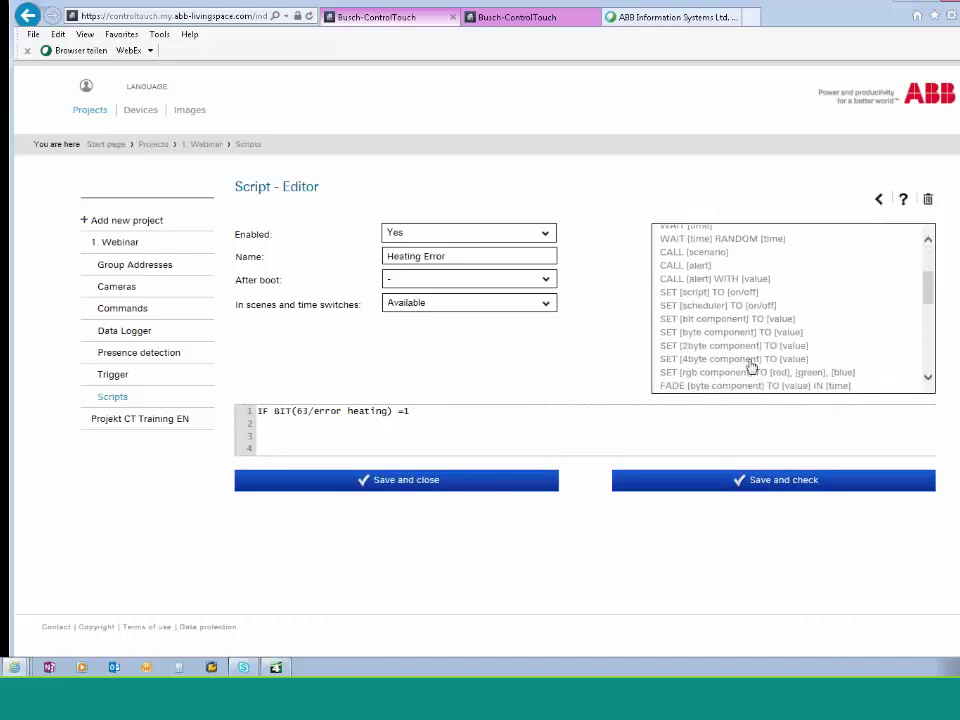
left_click(715, 376)
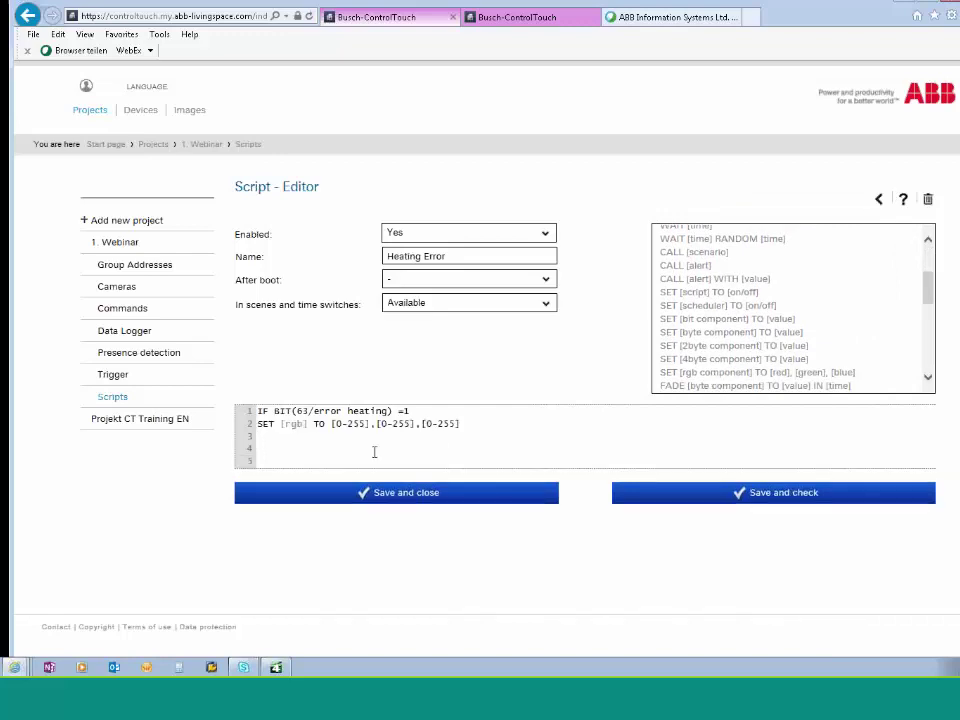
left_click(292, 425)
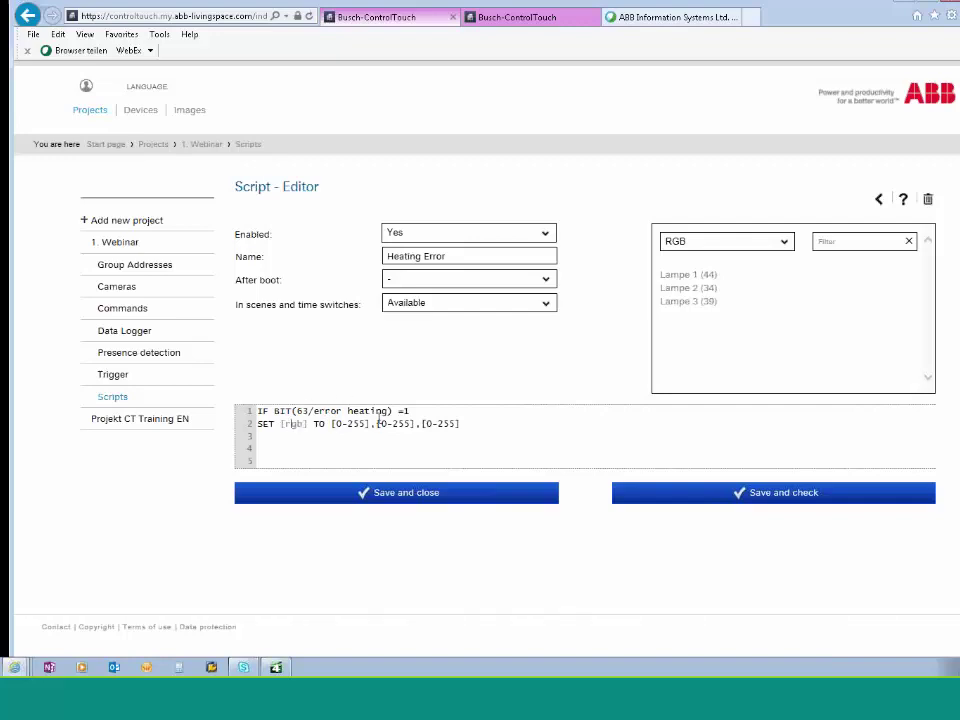
left_click(688, 275)
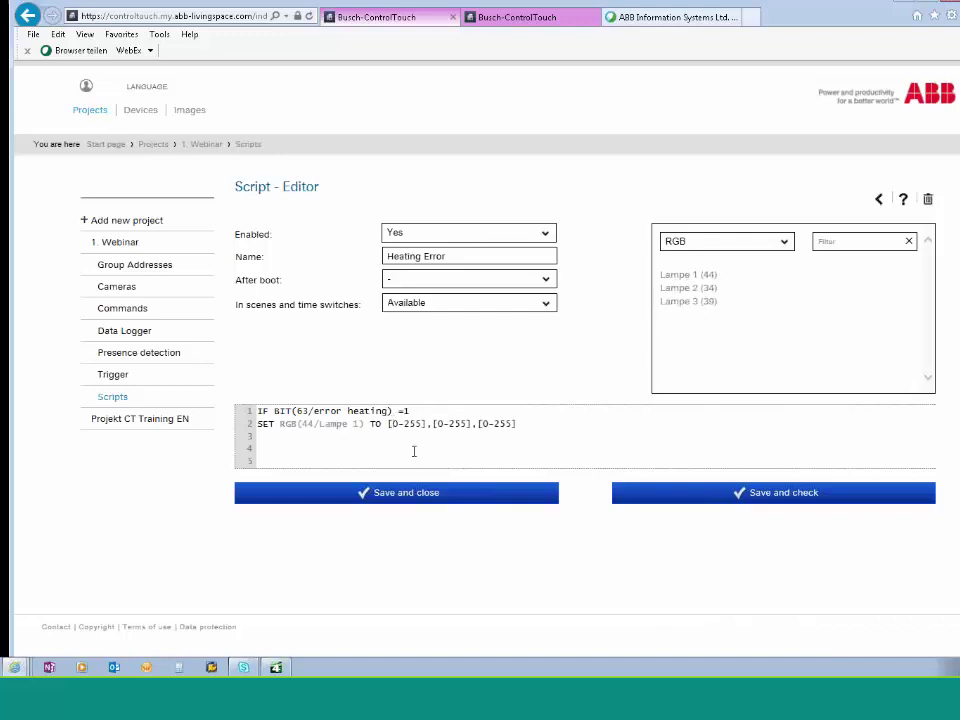
Shorten the first [0-255] placeholder of the Lampe 1 command to [55]
key("Delete")
key("Delete")
key("Delete")
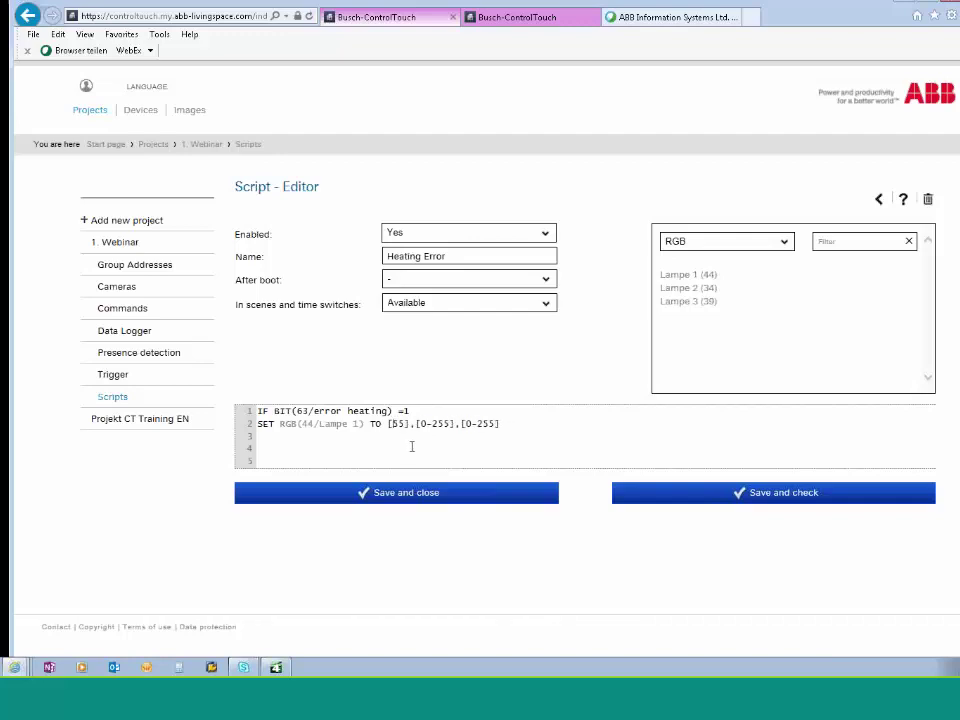
type("2")
key("BackSpace")
left_click_drag(417, 423, 404, 423)
Replace the green and blue placeholders of the Lampe 1 command with 0, then save and check the script
left_click(421, 424)
key("Delete")
key("Delete")
key("Delete")
key("Delete")
key("Delete")
key("Delete")
key("Delete")
type("0")
left_click(430, 424)
key("Delete")
key("Delete")
key("Delete")
key("Delete")
key("Delete")
key("Delete")
type("0")
left_click(760, 496)
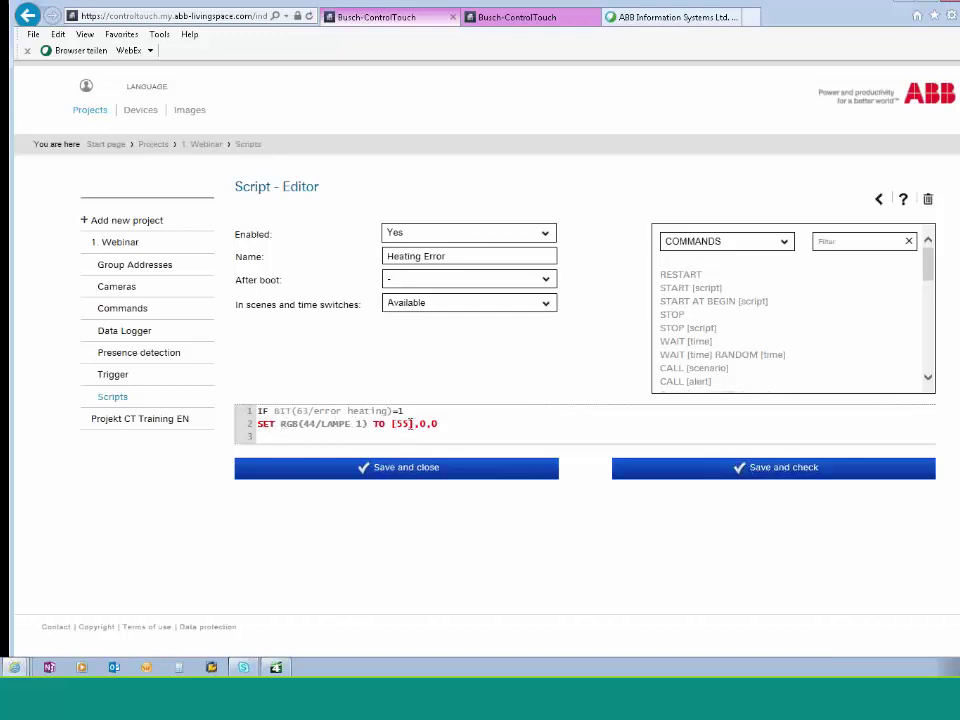
Correct the red value of the Lampe 1 command to 255 without brackets, then save and check the script
key("BackSpace")
key("Left")
key("Left")
key("Left")
key("Left")
key("Left")
key("Left")
key("BackSpace")
type("2")
left_click(784, 473)
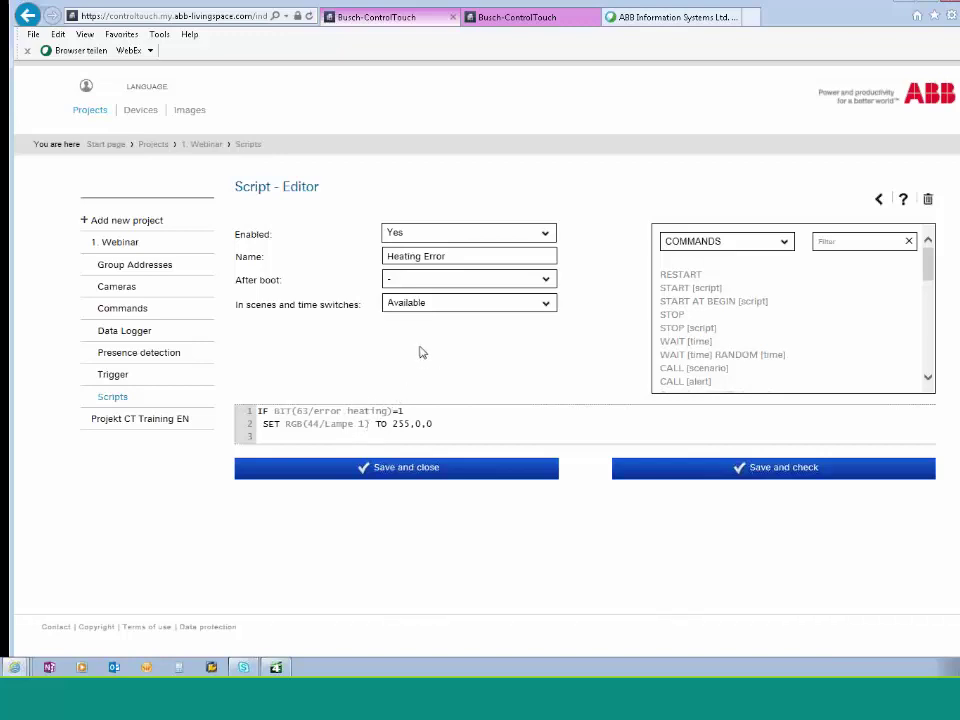
Add a trigger named Error to the project, keeping Group address as its condition type
left_click(116, 377)
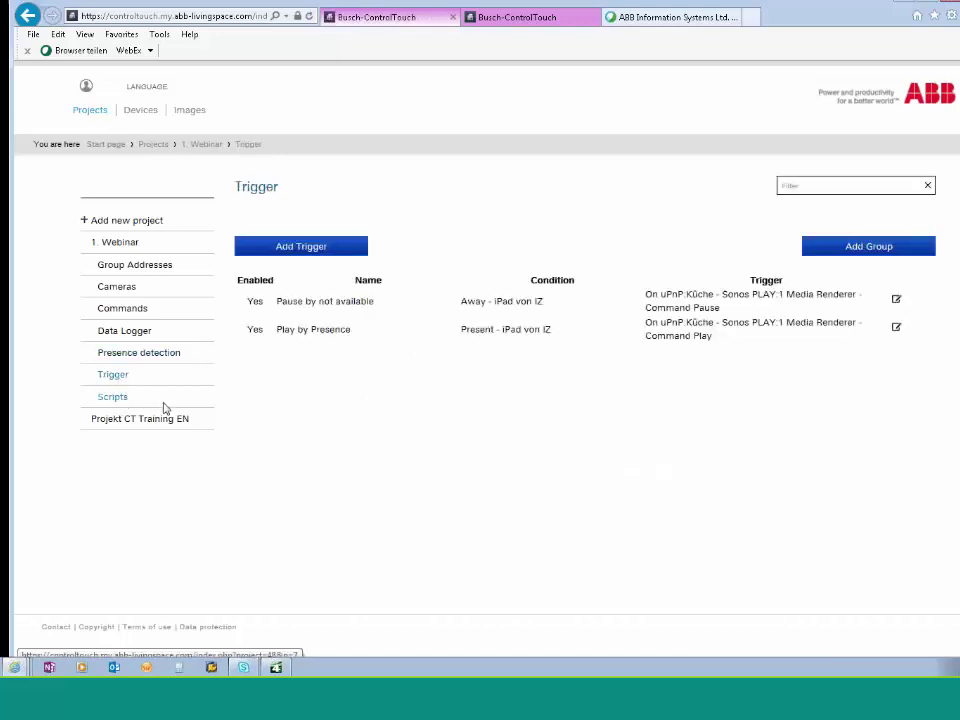
left_click(312, 248)
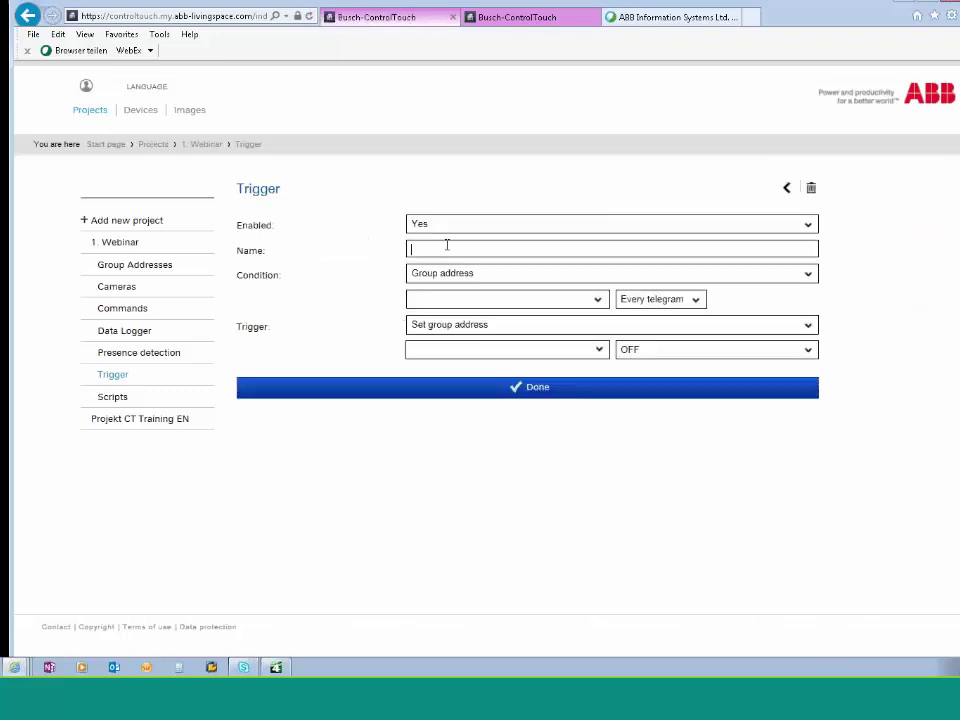
type("Em")
left_click(806, 274)
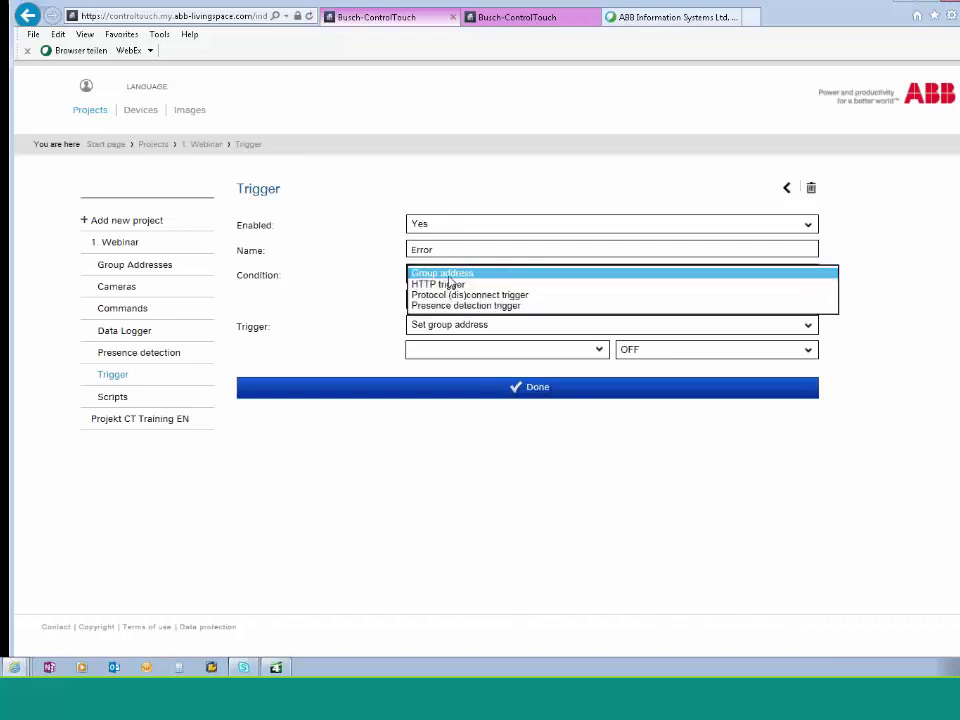
left_click(918, 269)
Set the Error trigger's condition to the error heating address from Alarm Message switching being = 1
left_click(600, 302)
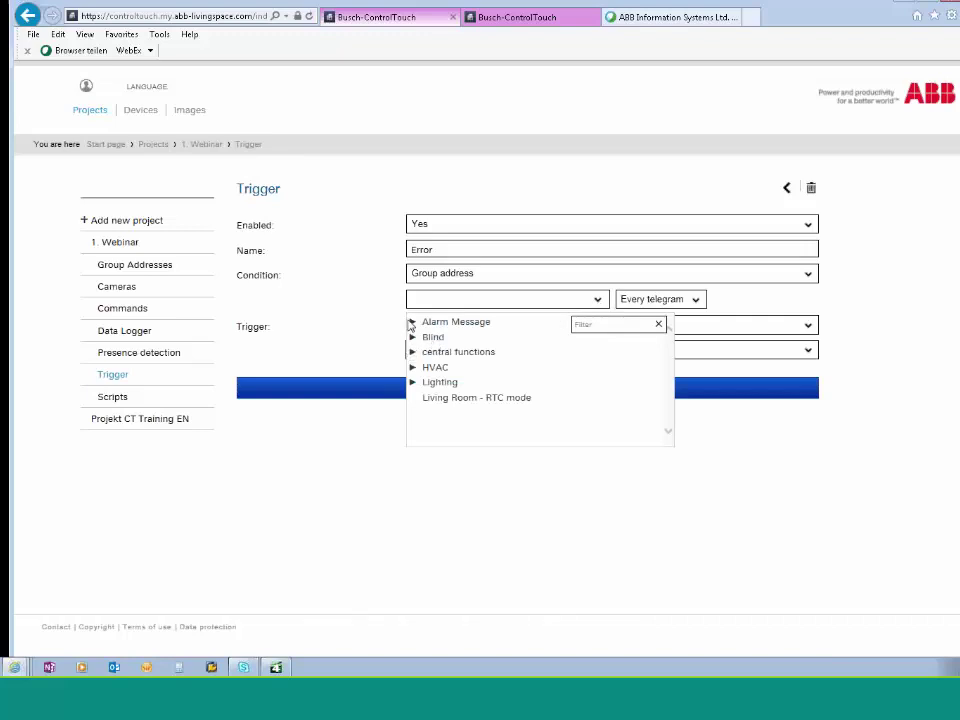
left_click(411, 323)
left_click(420, 338)
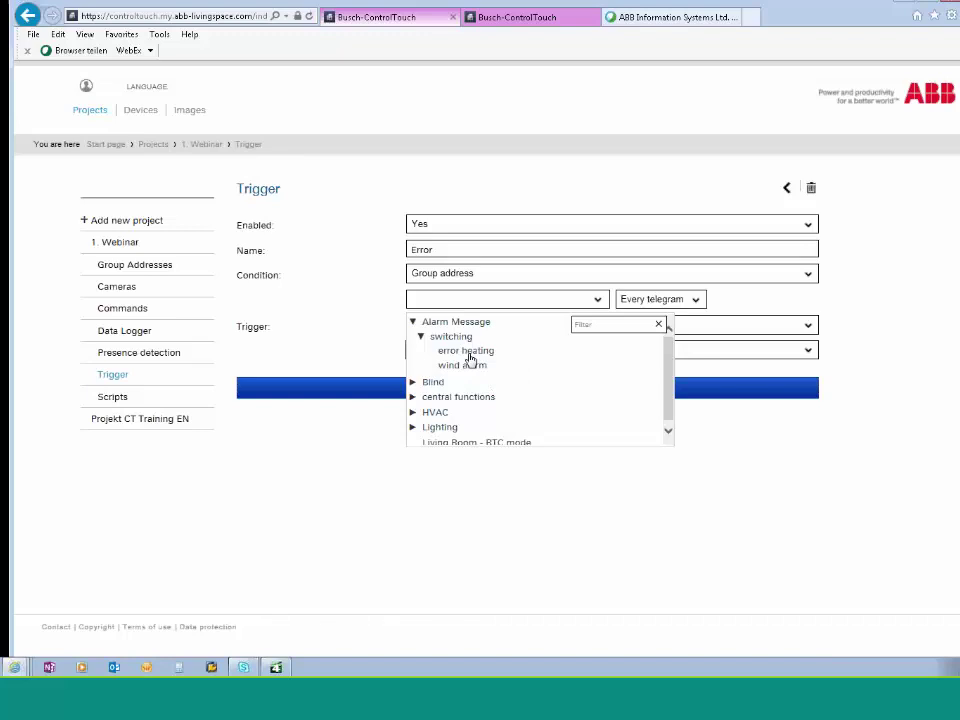
left_click(469, 356)
left_click(695, 302)
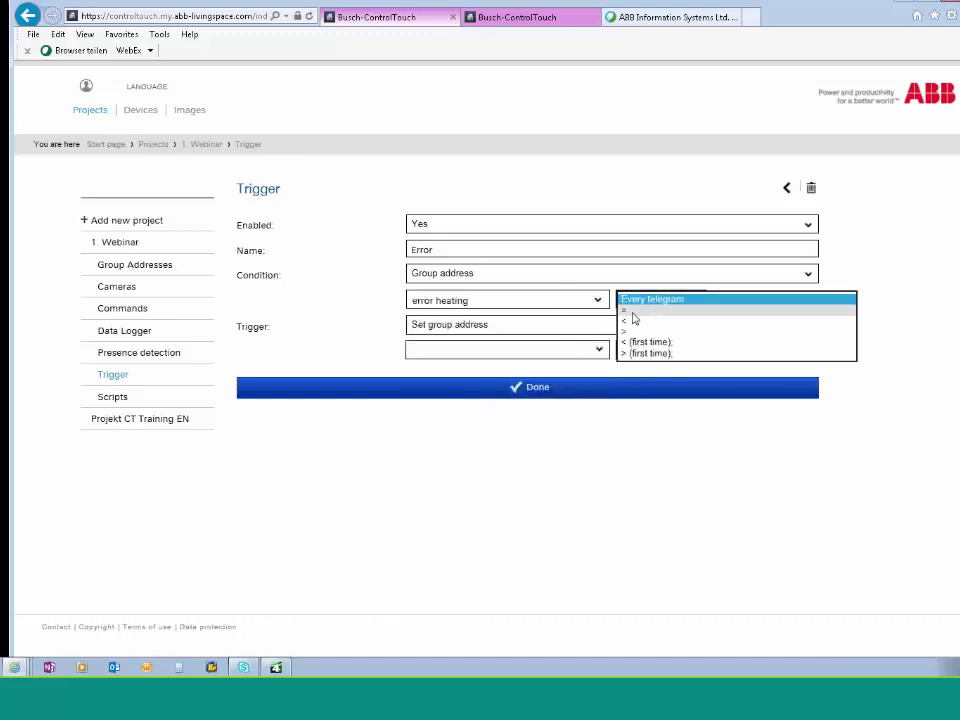
left_click(633, 314)
type("1")
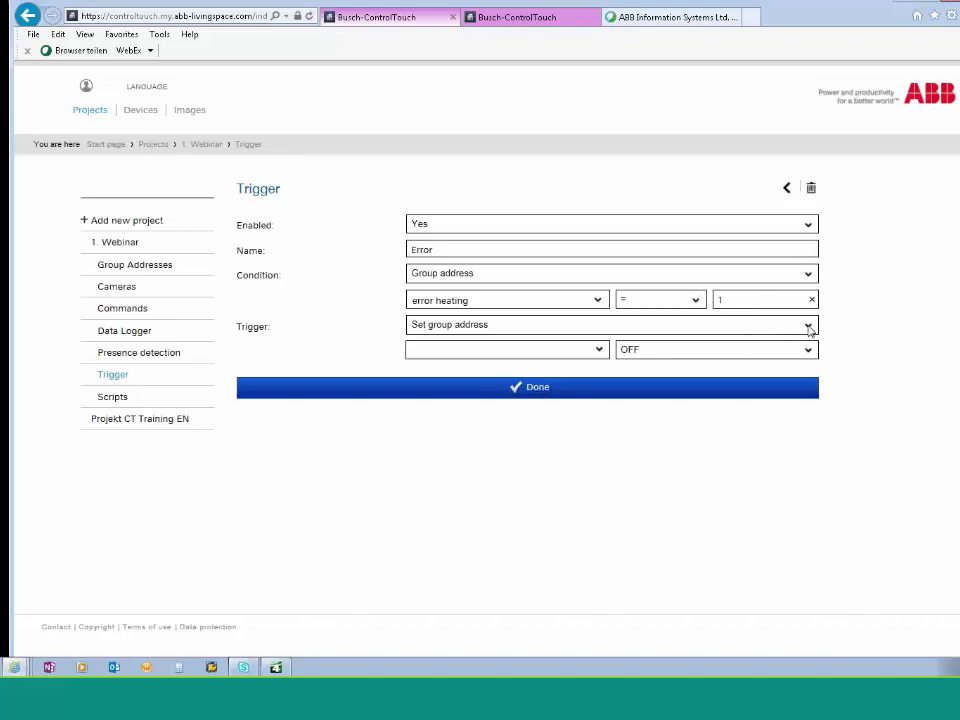
Make the Error trigger start the Heating Error script and save the trigger
left_click(809, 326)
left_click(436, 347)
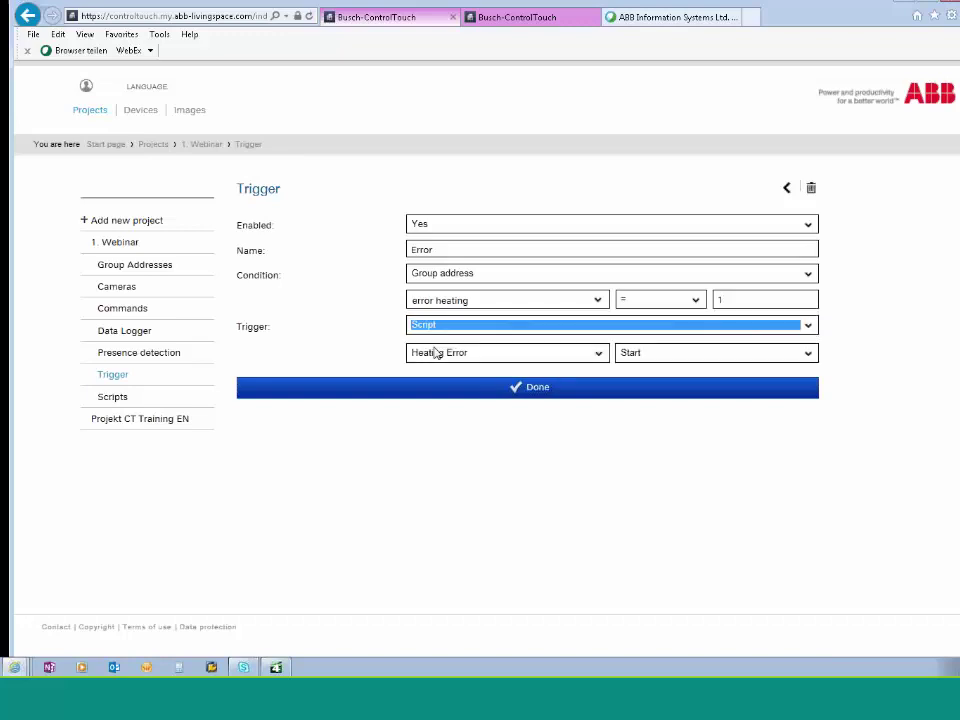
left_click(807, 354)
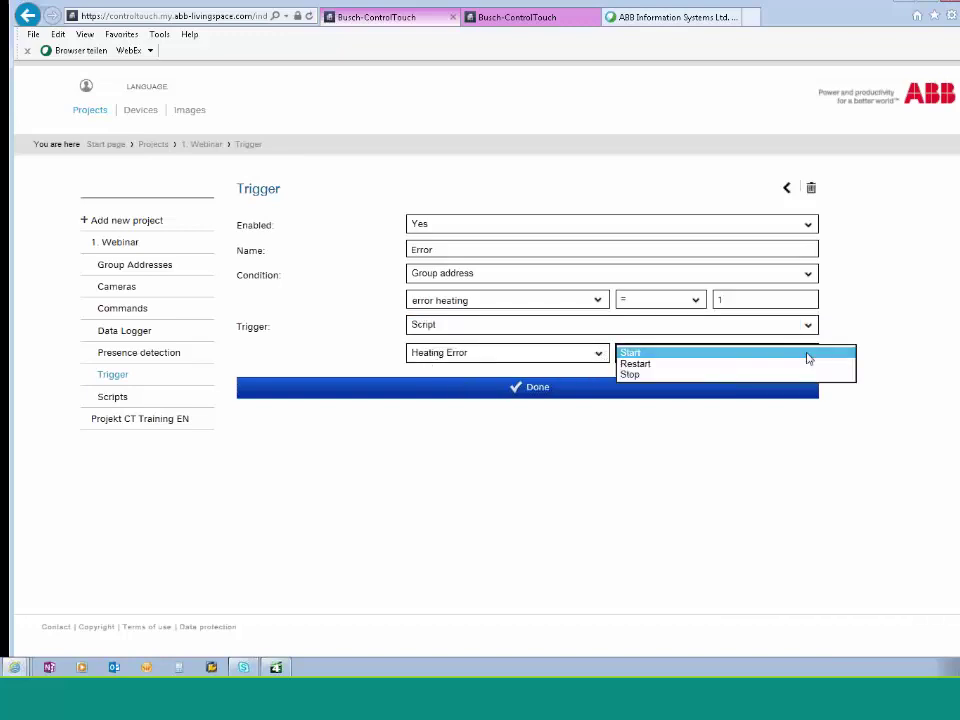
left_click(808, 354)
left_click(521, 391)
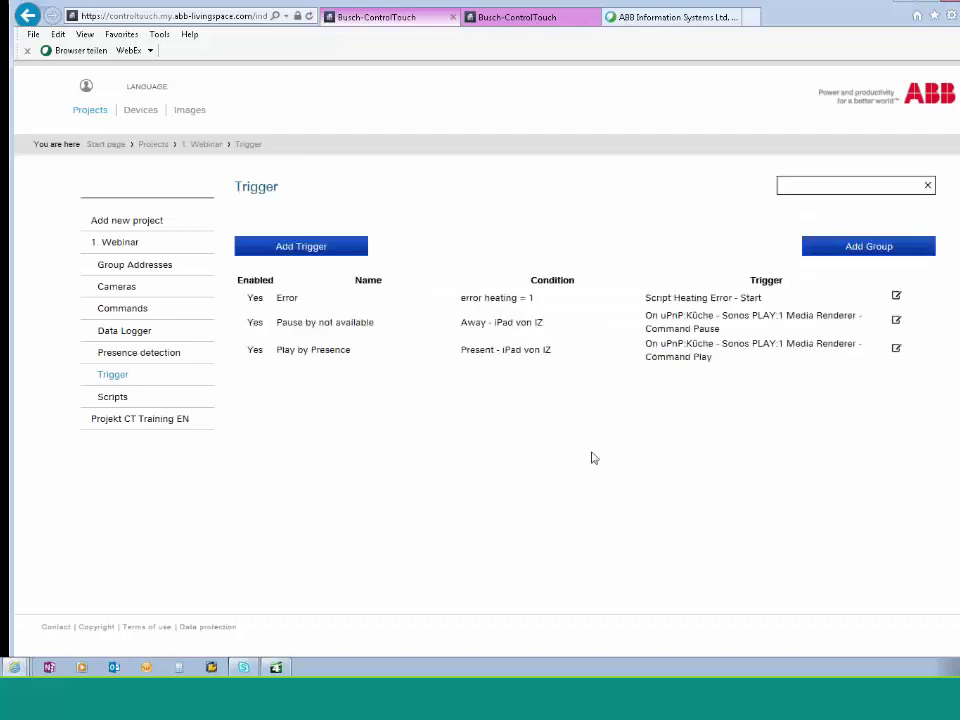
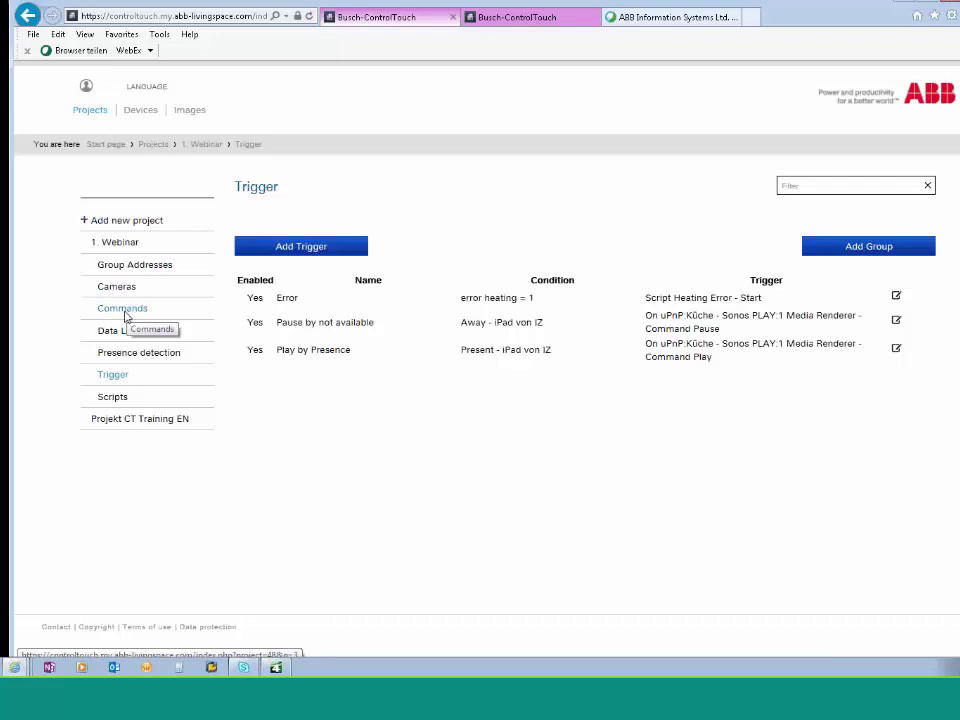
Examine the project's network device fields and the name and value of the Mobotix Alarm Sound HTTP command
left_click(124, 310)
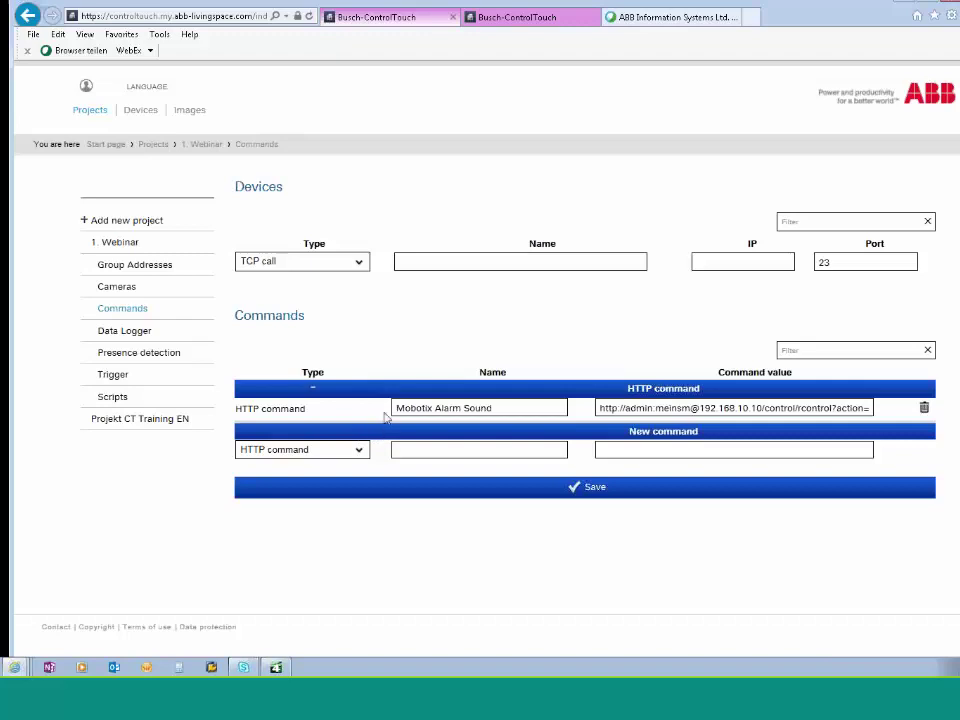
left_click(423, 263)
left_click(750, 264)
double_click(489, 408)
left_click_drag(600, 408, 882, 411)
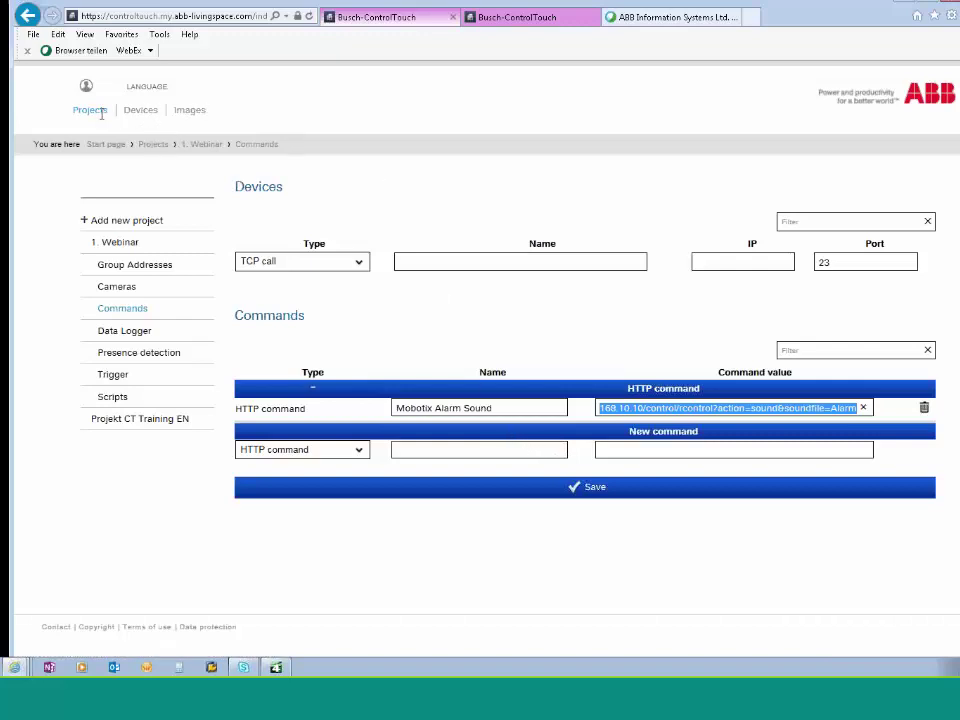
Add the Polling detector address 9/2/2 corridor as Switch (DPT 1.x), grouped by main and middle group, and save the group addresses
left_click(128, 266)
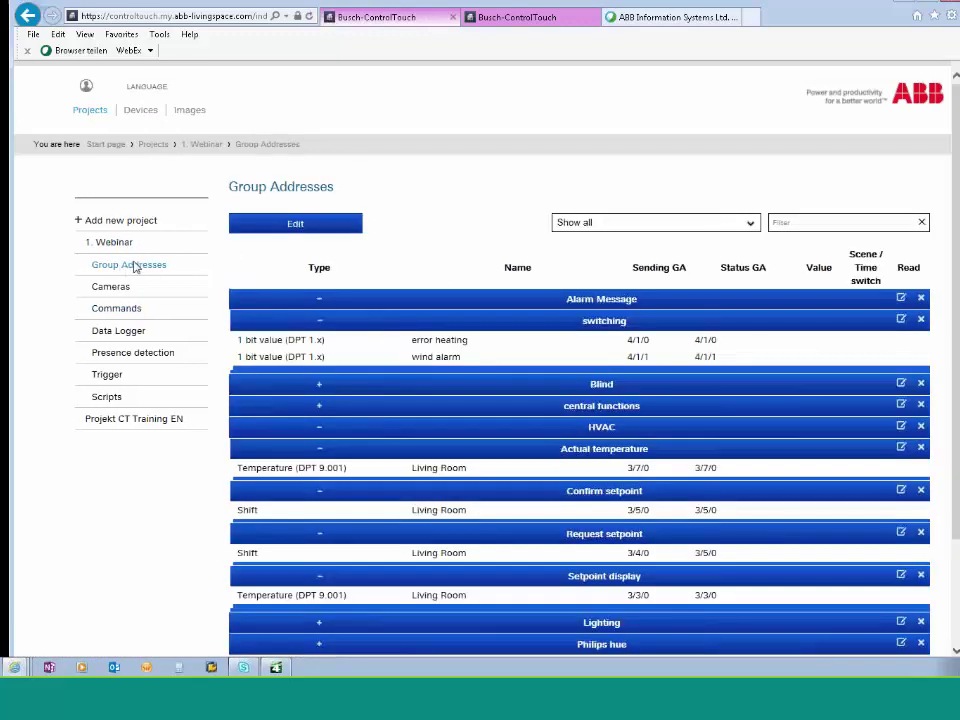
left_click(293, 225)
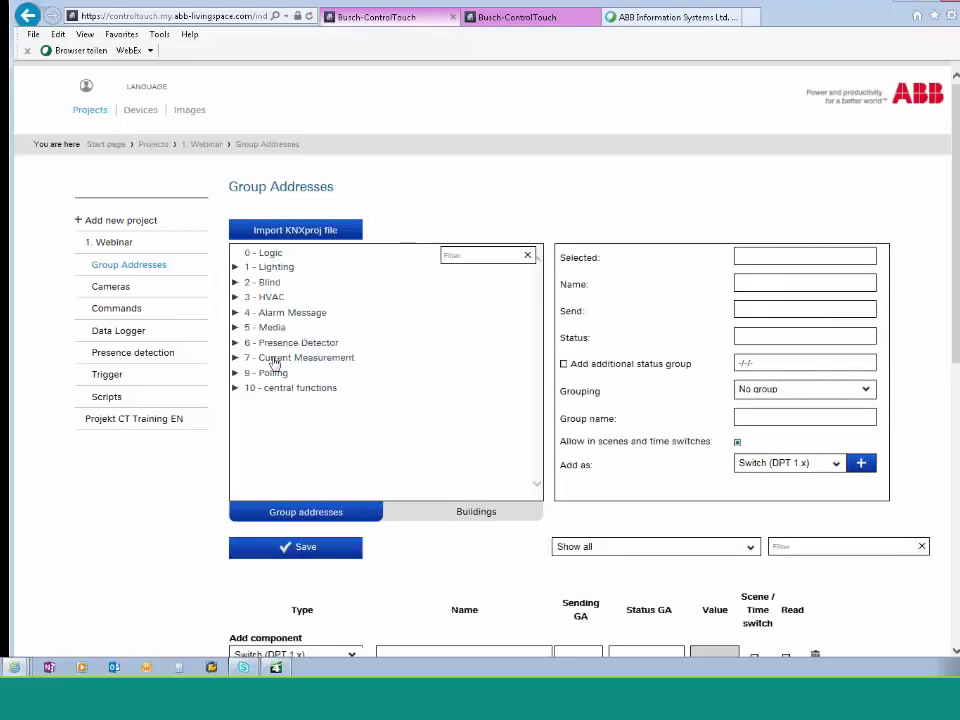
left_click(235, 373)
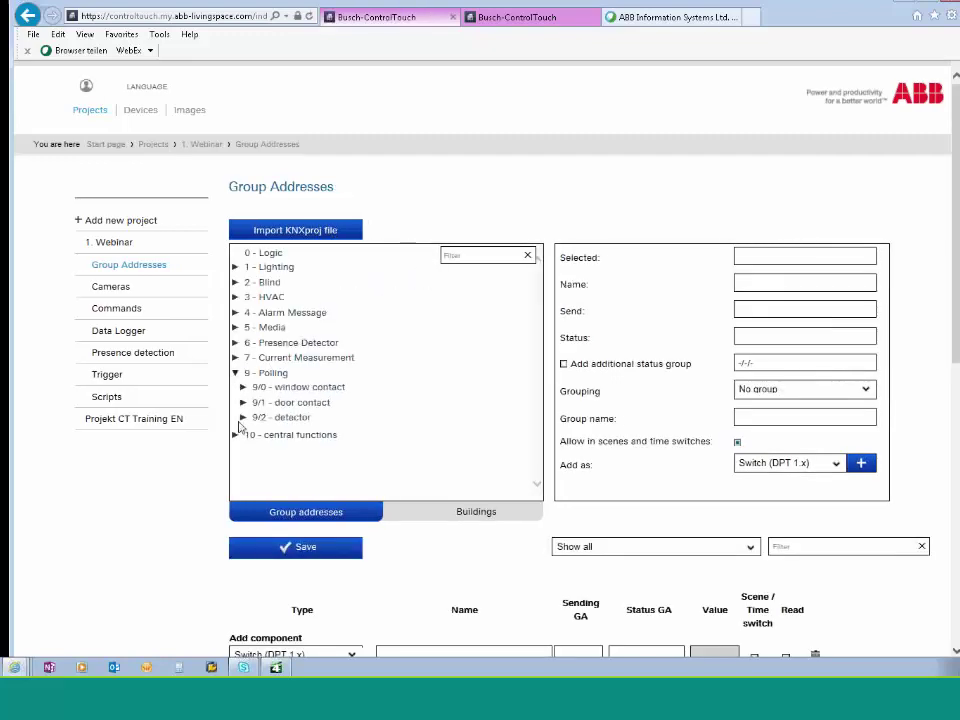
left_click(243, 418)
left_click(456, 433)
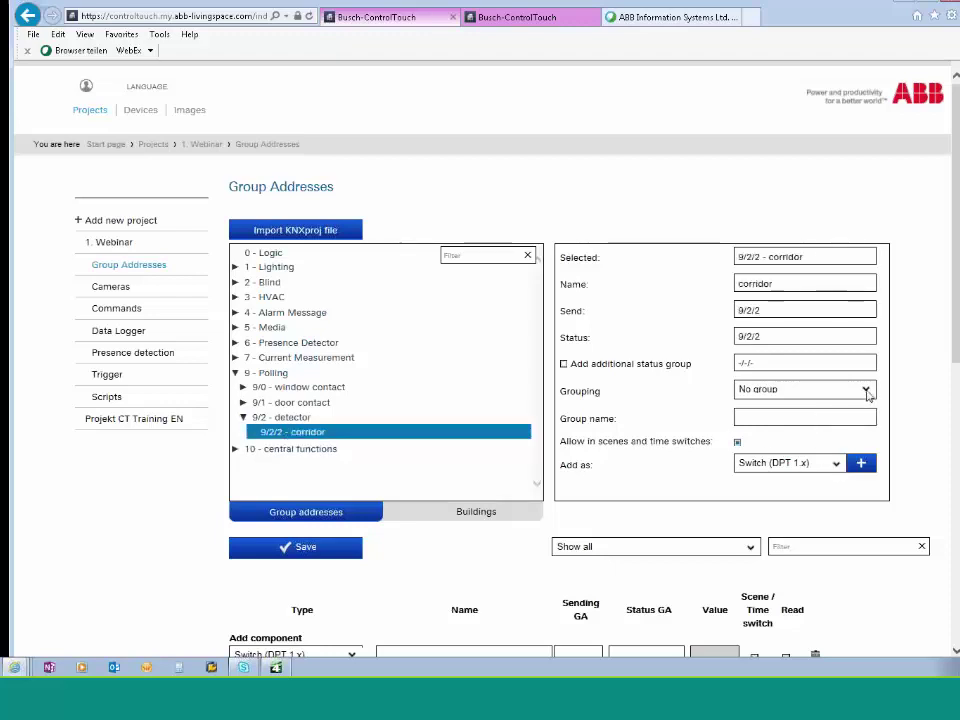
left_click(866, 390)
left_click(805, 400)
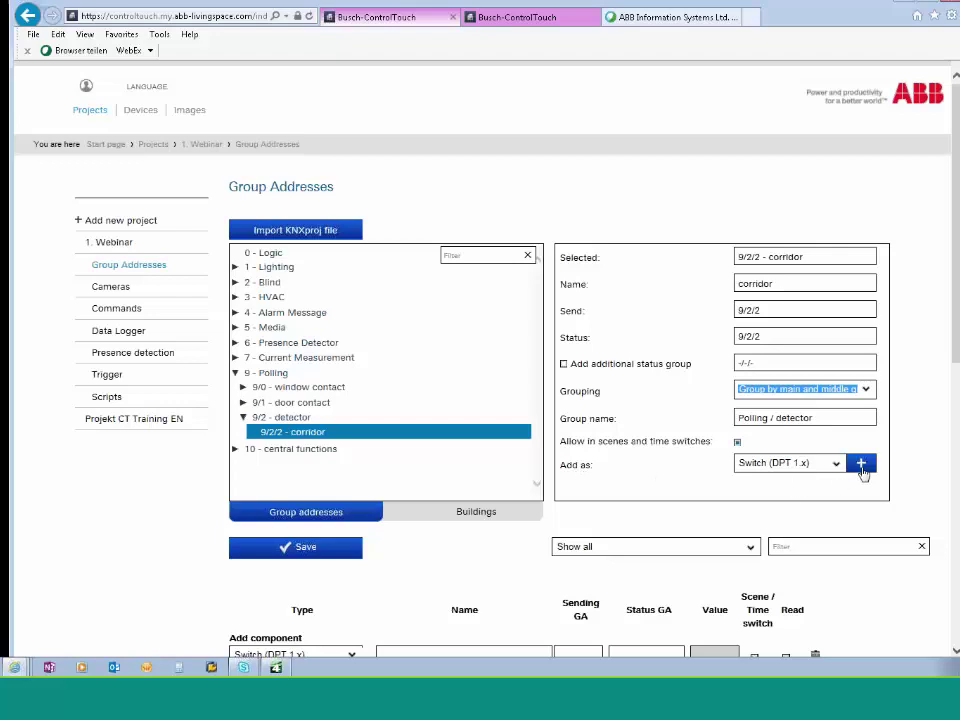
left_click(865, 470)
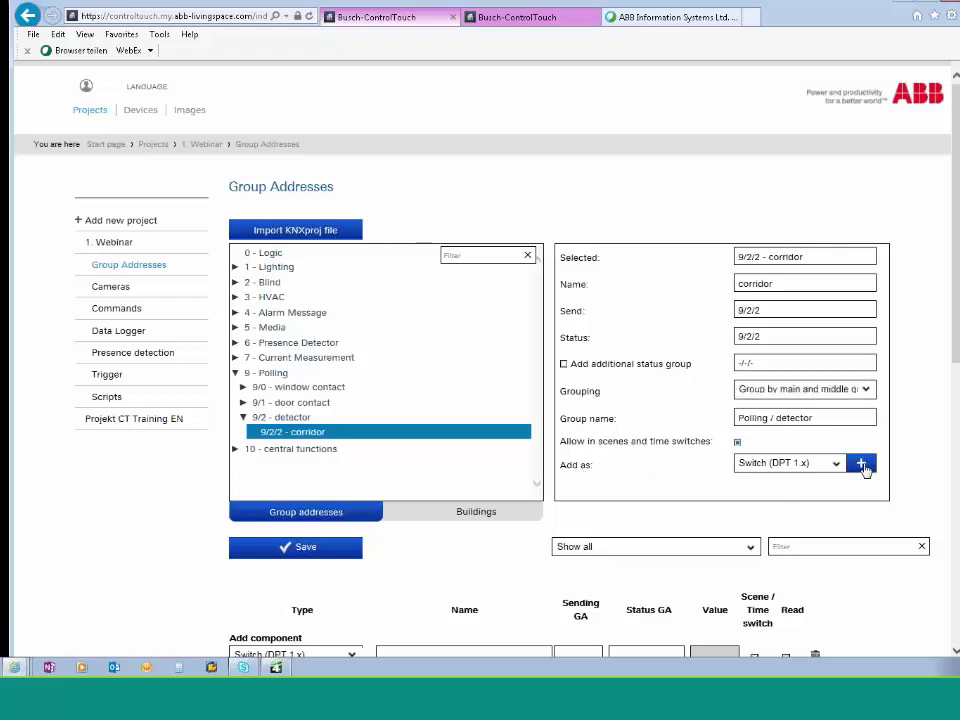
scroll(300, 244, "down", 3)
left_click(300, 244)
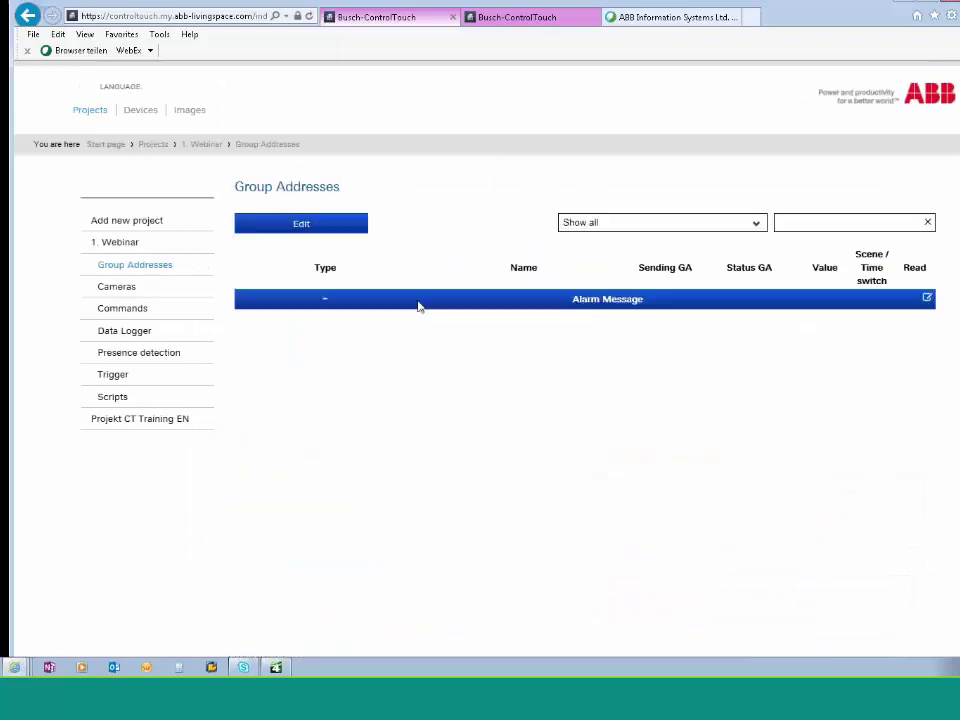
Add a trigger named Snapshot to the project, keeping Group address as its condition type
left_click(110, 375)
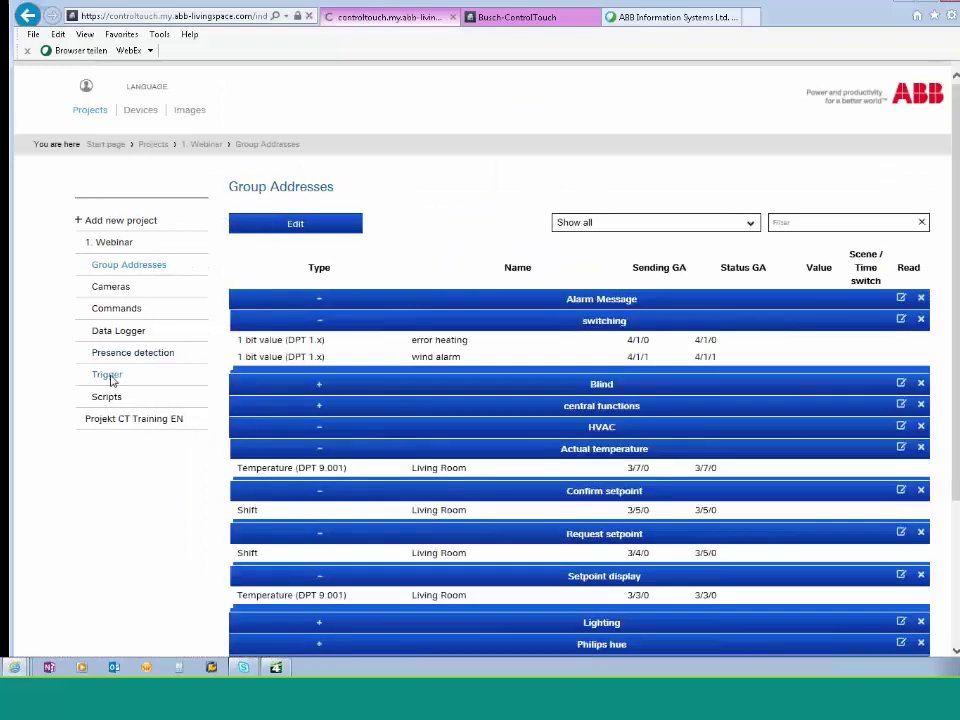
left_click(313, 248)
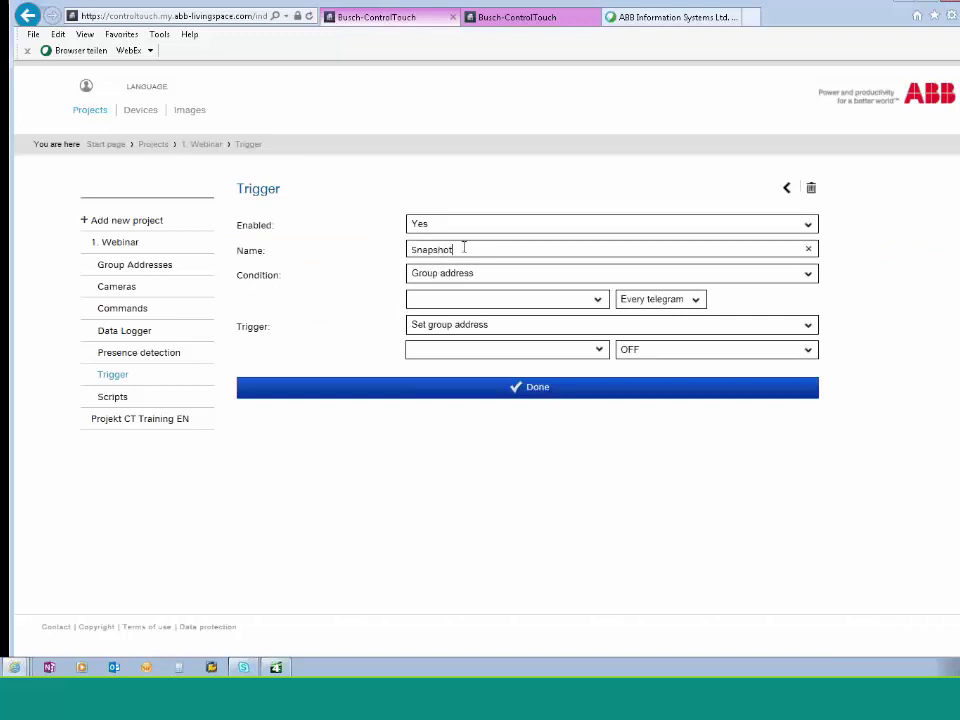
left_click(808, 275)
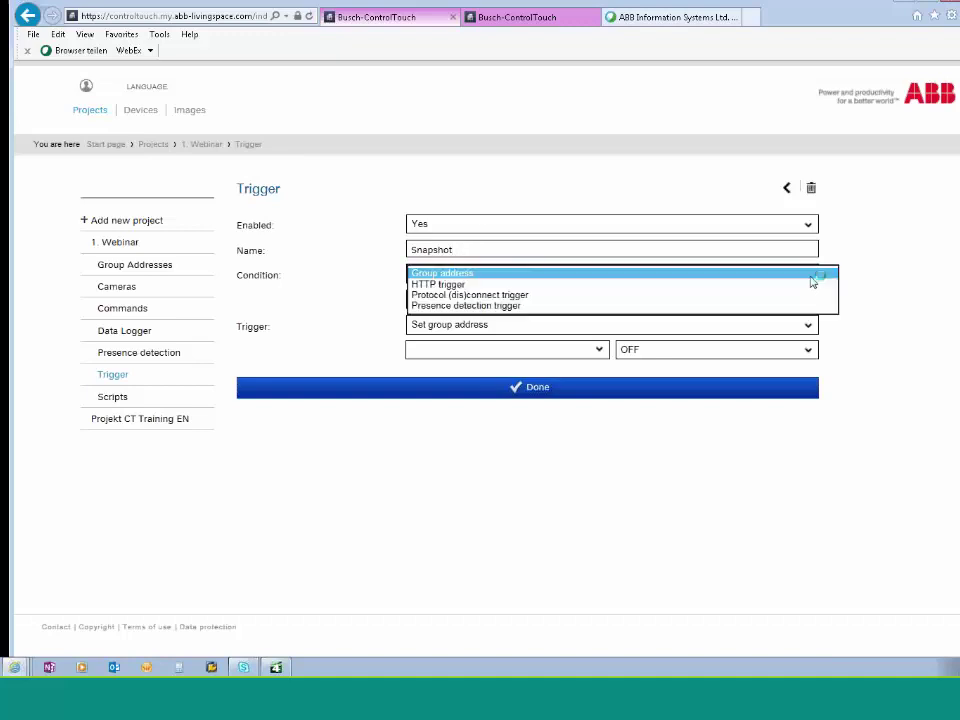
left_click(750, 273)
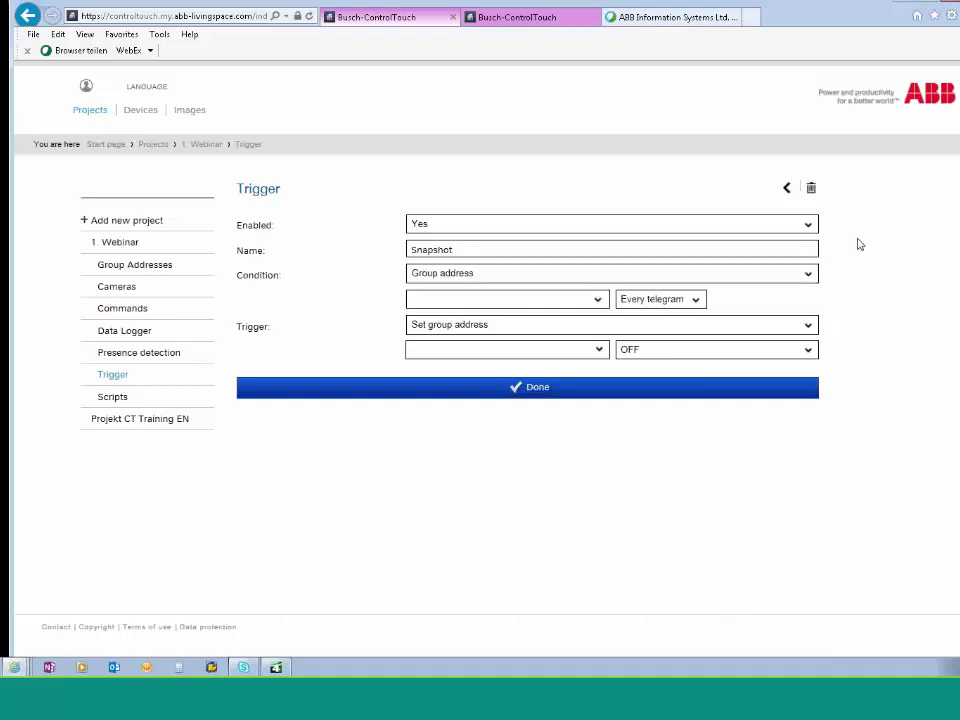
Set the Snapshot trigger's condition to the corridor address from Polling detector being = 1
left_click(598, 302)
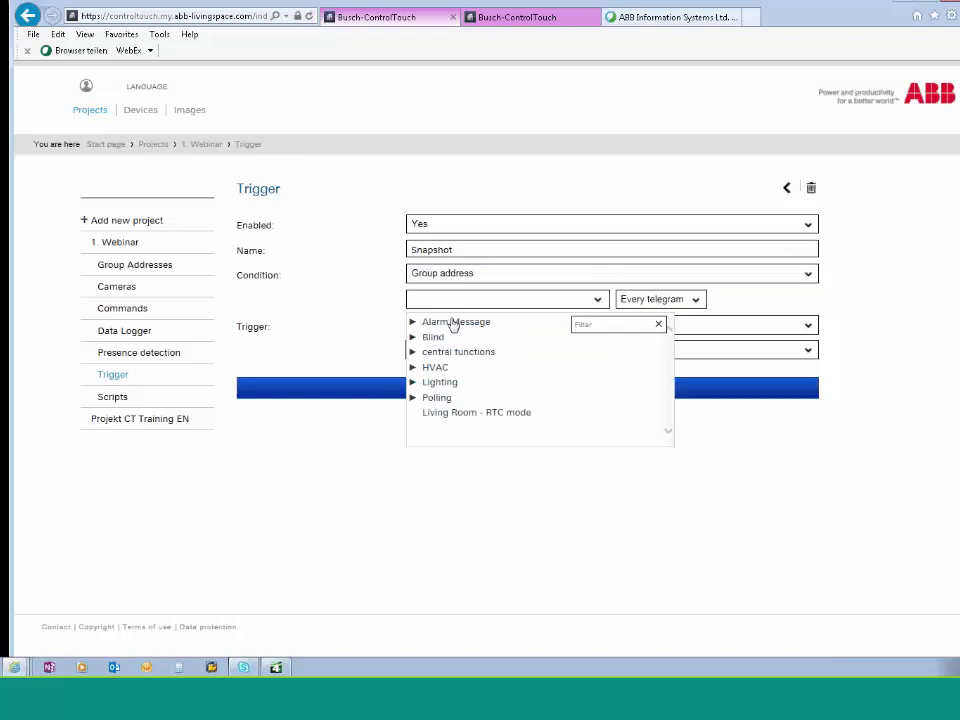
left_click(413, 398)
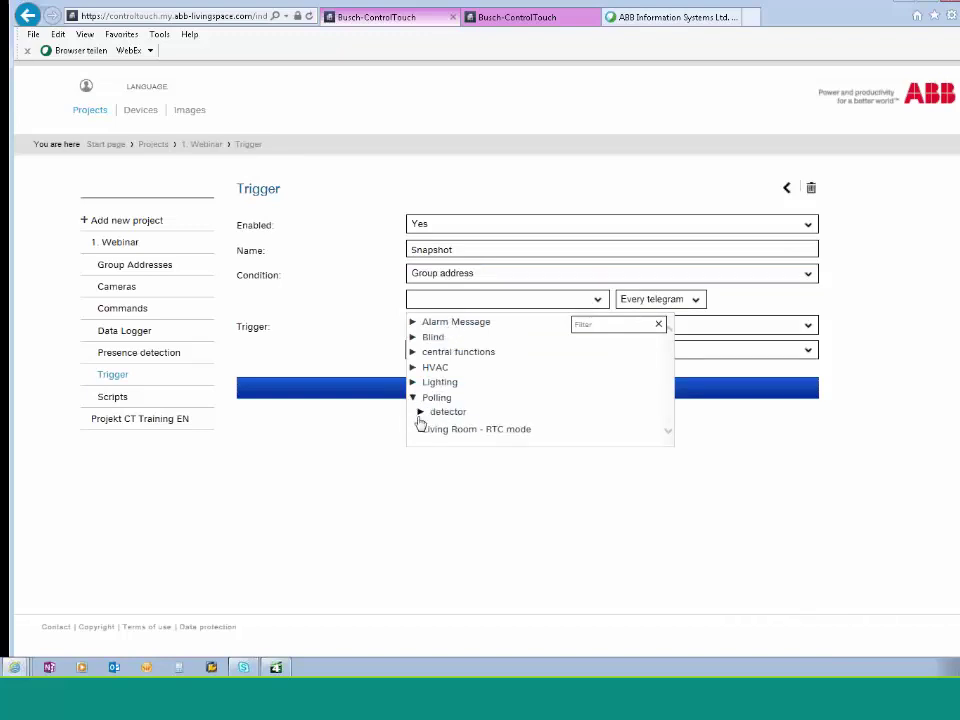
left_click(420, 413)
left_click(445, 428)
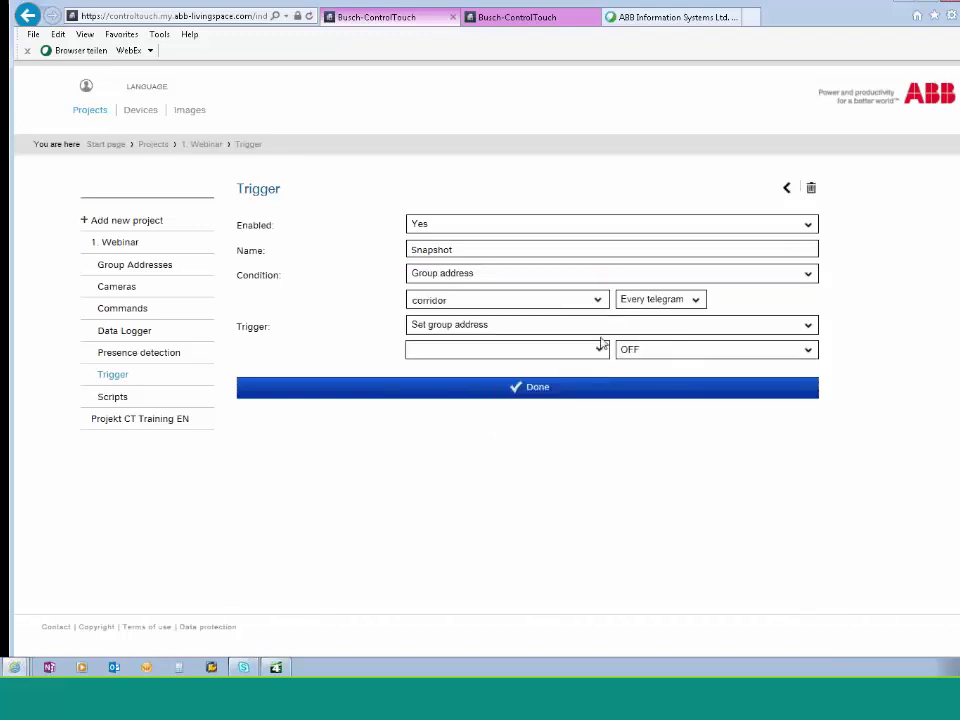
left_click(695, 300)
left_click(631, 315)
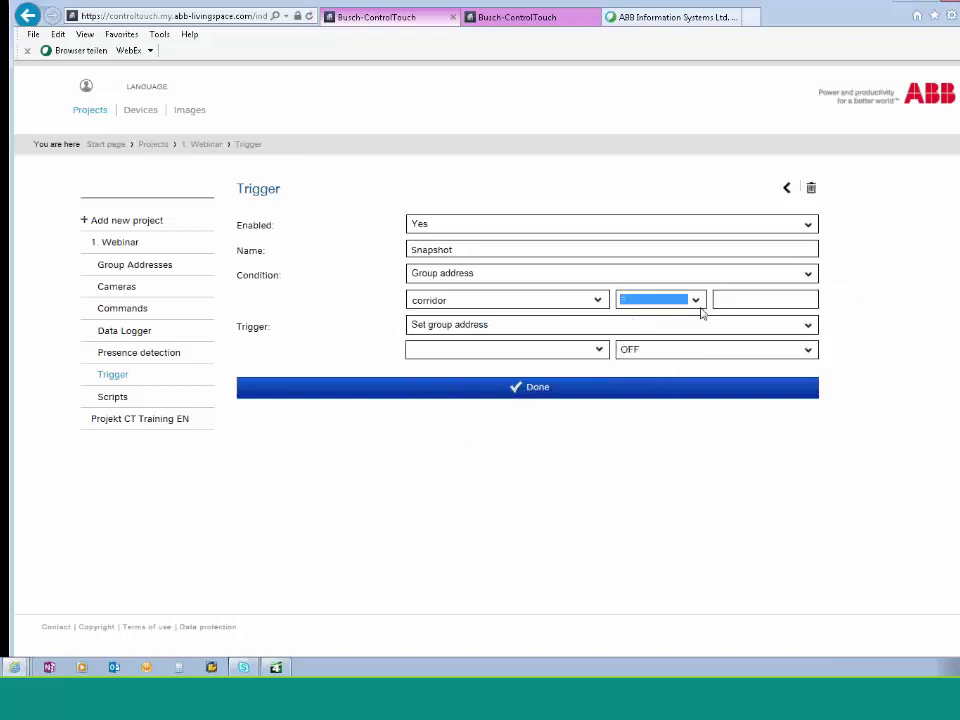
left_click(722, 300)
type("1")
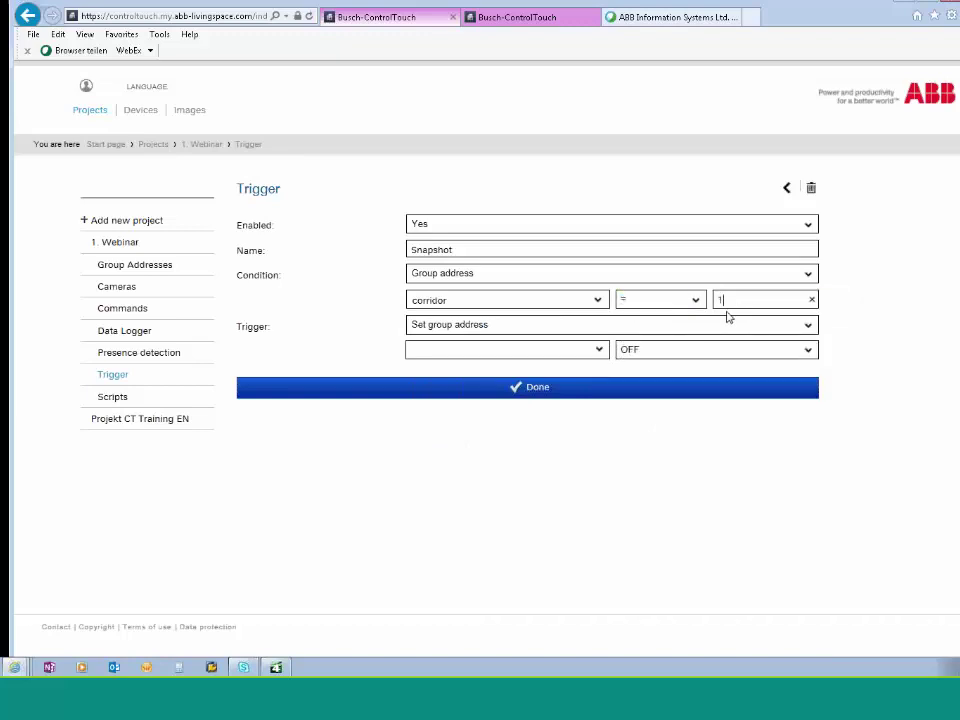
Make the Snapshot trigger send the Mobotix Alarm Sound network command and save the trigger
left_click(807, 325)
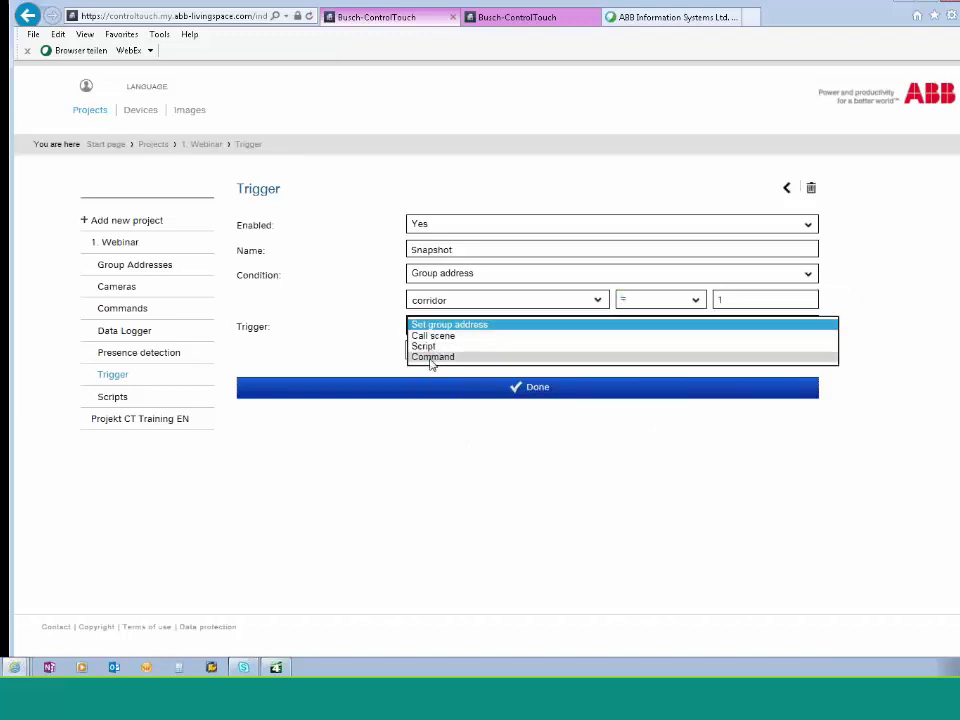
left_click(432, 357)
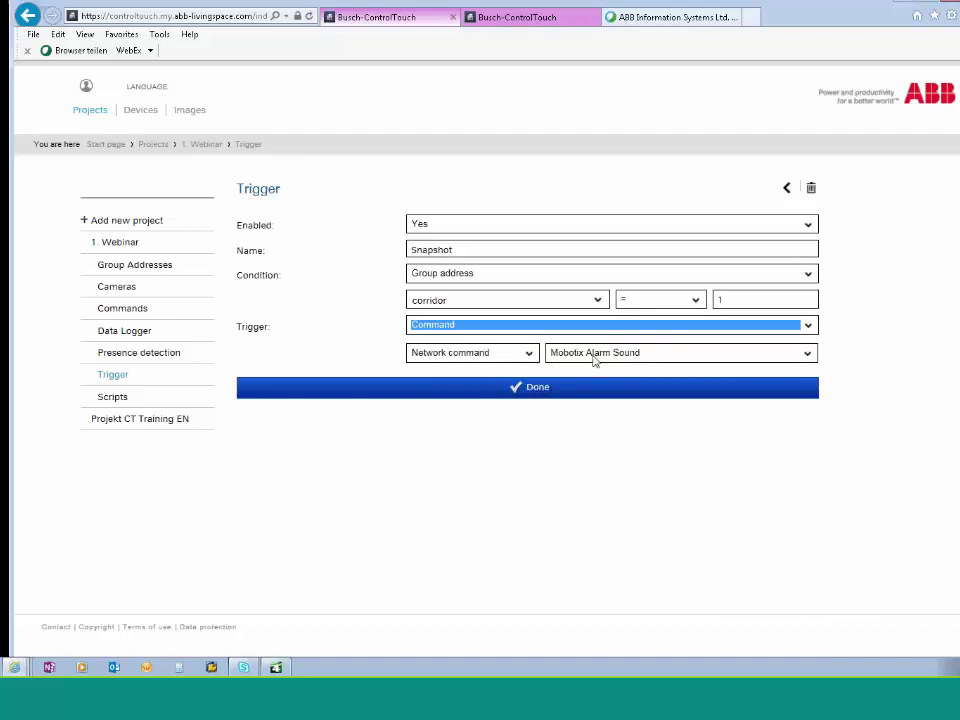
left_click(526, 391)
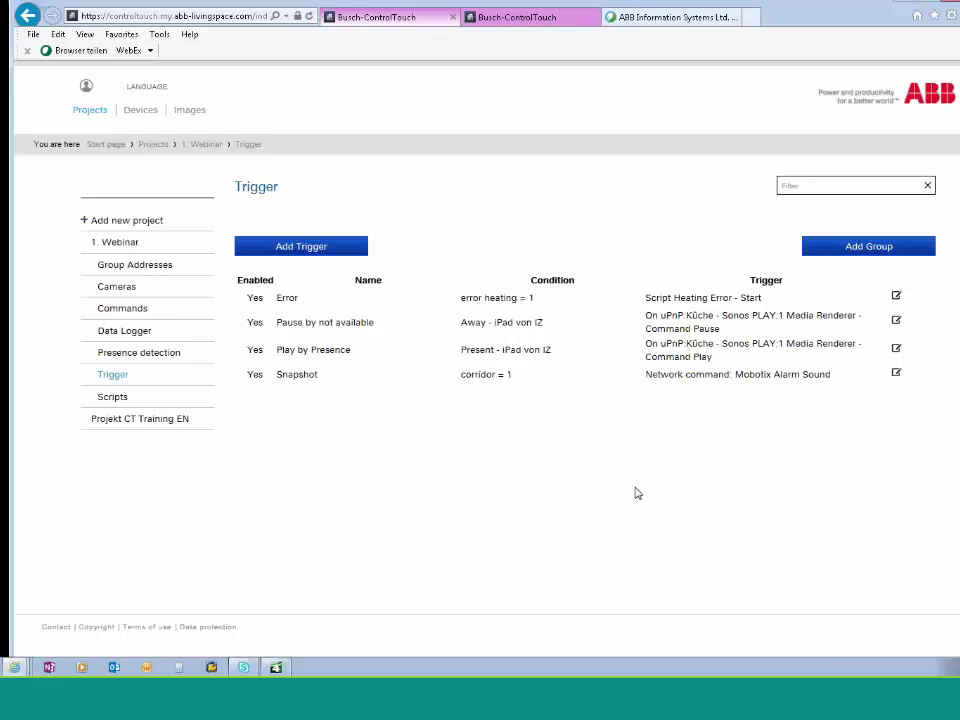
Switch to the device's local web interface and review its system settings and its uPnP, KNX and Hue protocol settings
left_click(505, 25)
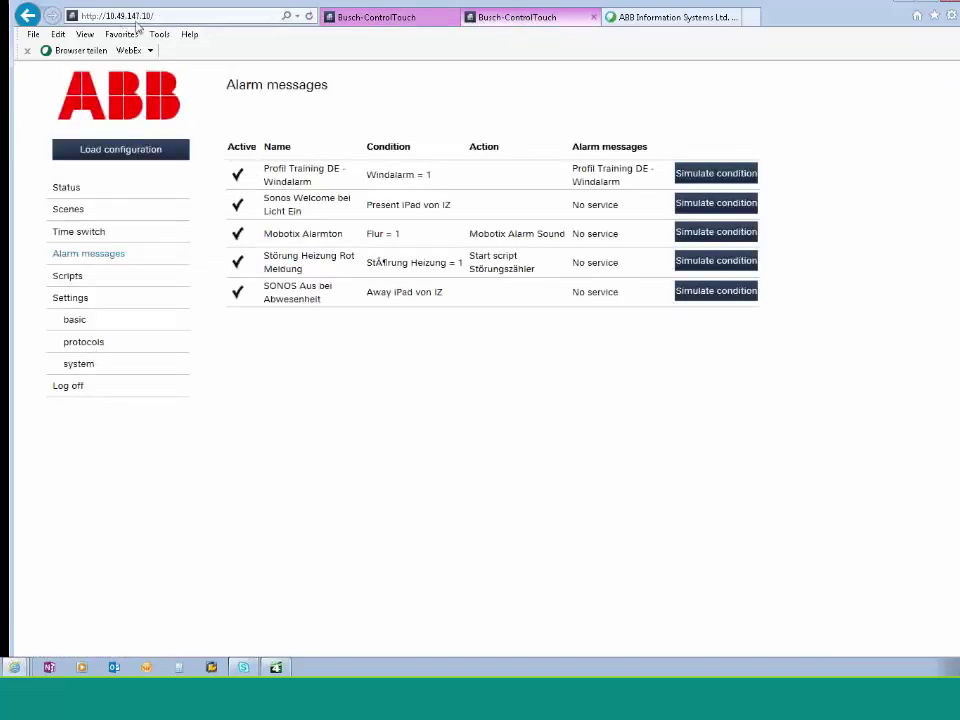
left_click(80, 366)
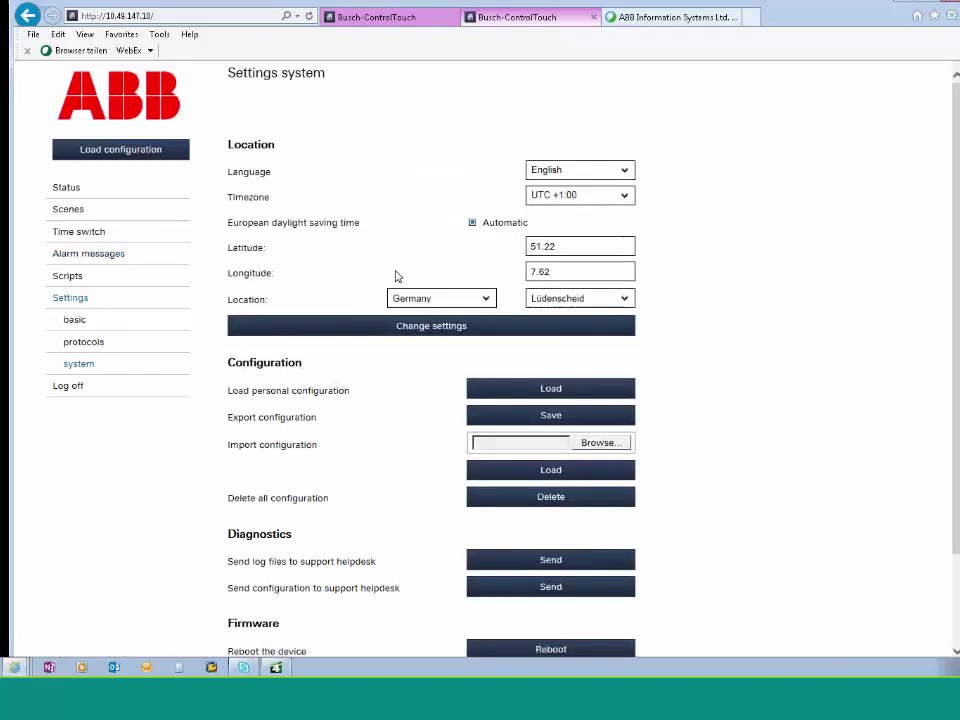
scroll(395, 276, "down", 2)
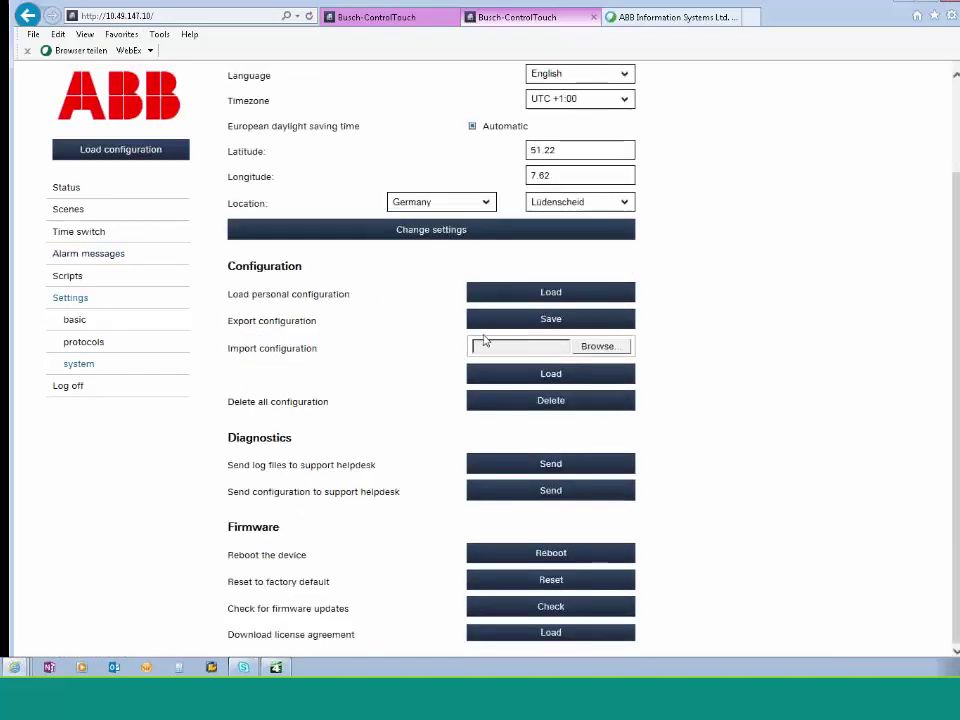
left_click(84, 344)
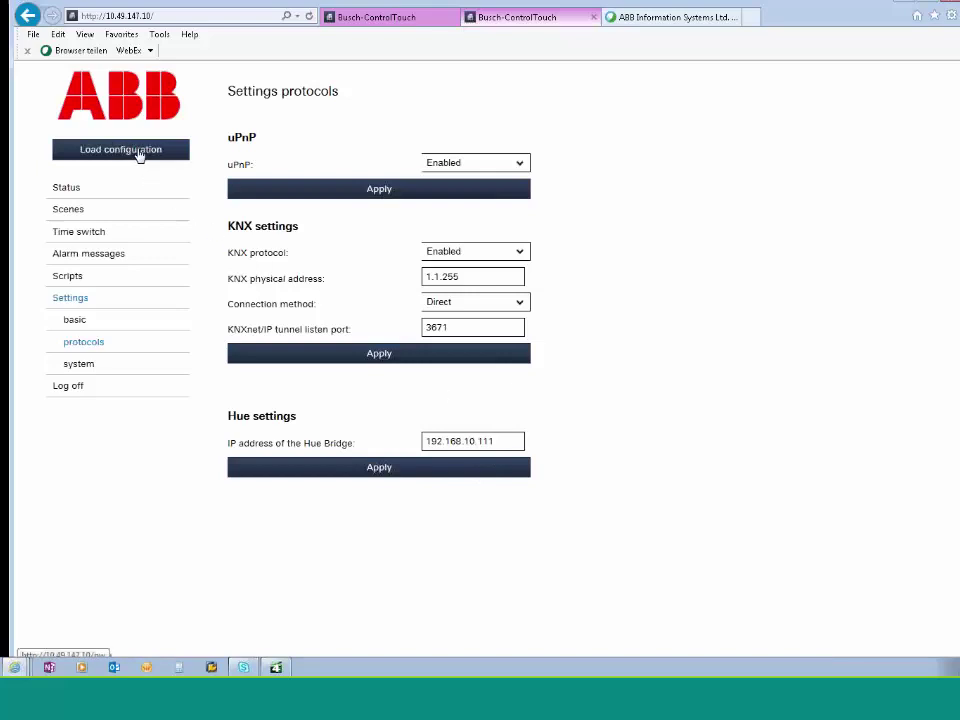
Return to the online configuration portal and view the Webinar profile of the Trainer ControlTouch device
left_click(378, 19)
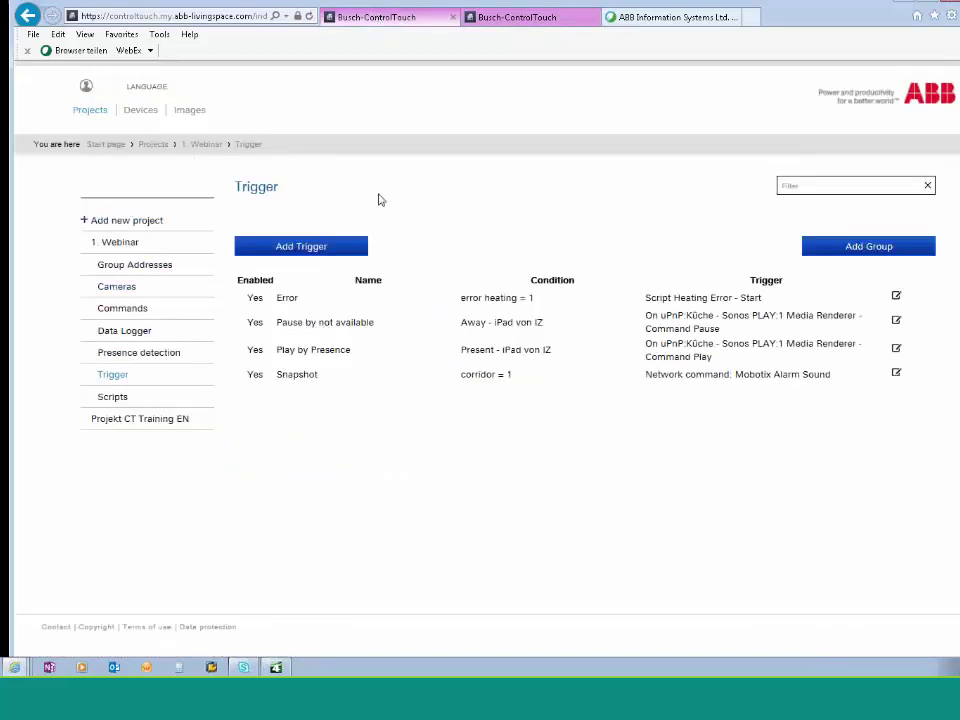
left_click(140, 110)
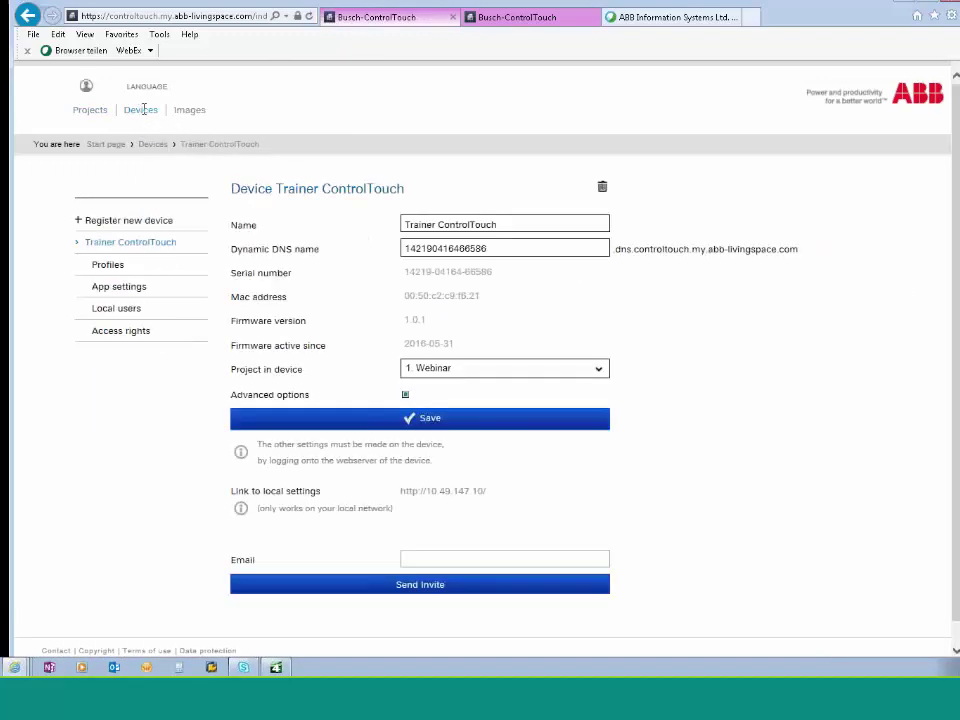
left_click(112, 266)
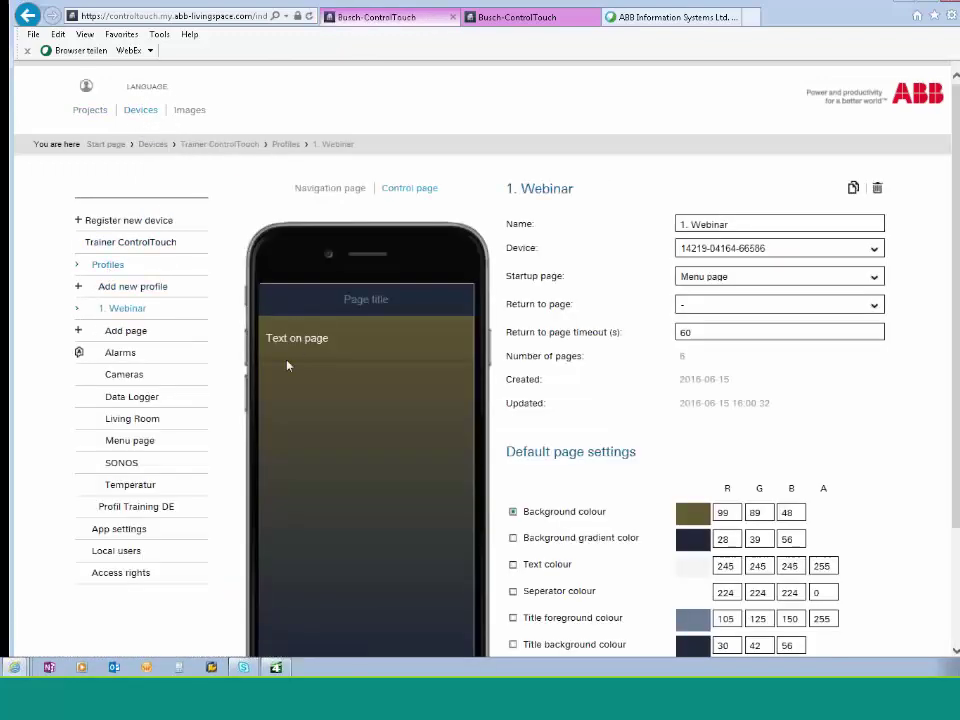
Examine the Philips hue lamp entries in the project's group addresses and the component types available for new entries
left_click(88, 110)
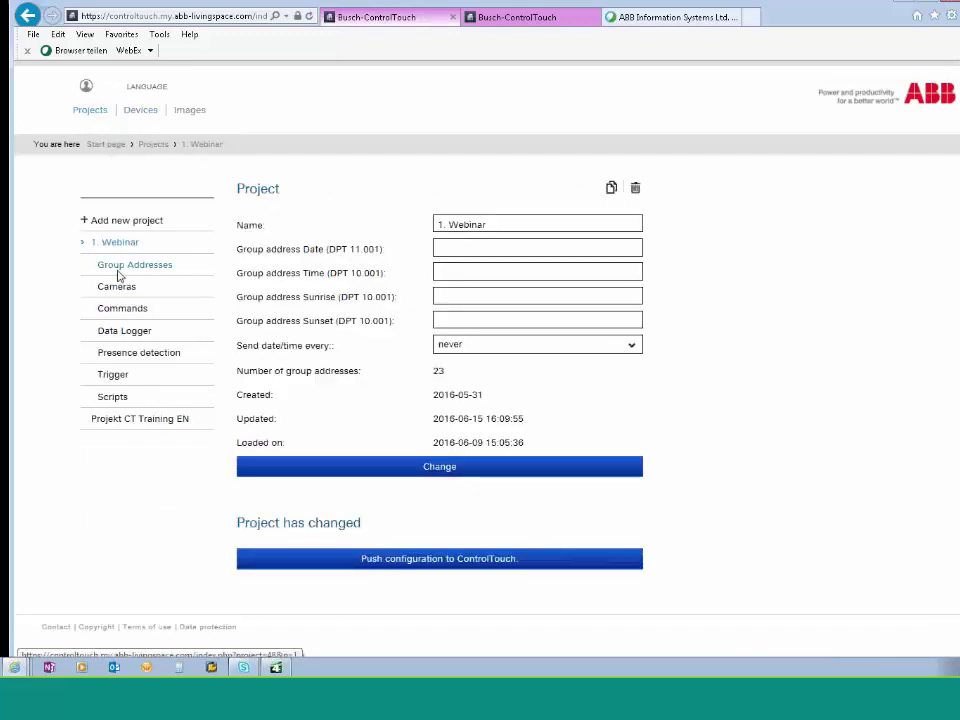
left_click(117, 268)
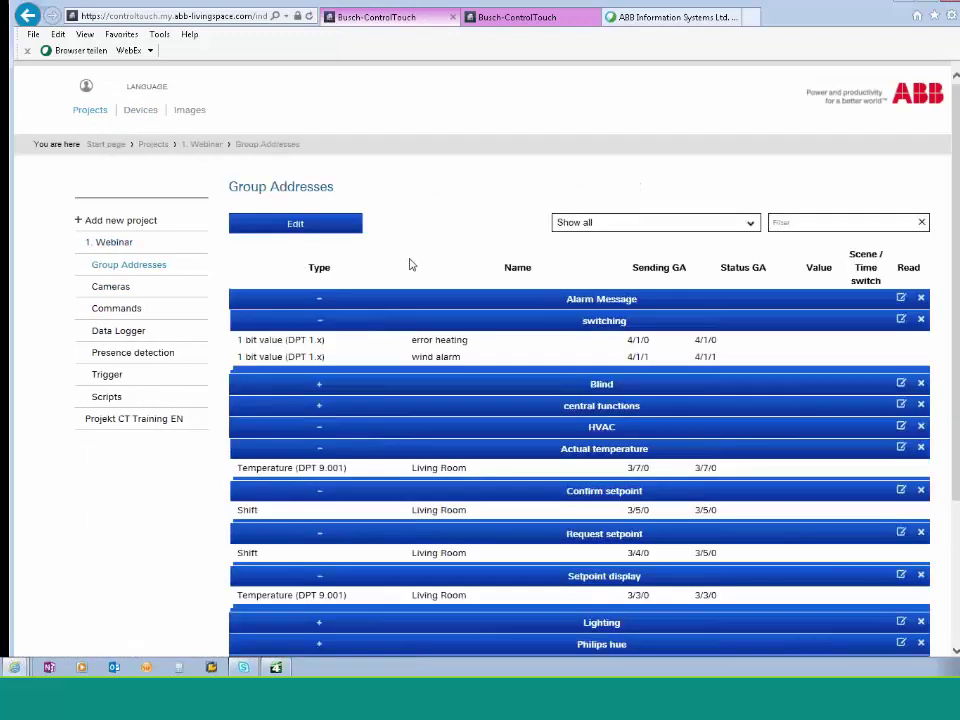
left_click(320, 300)
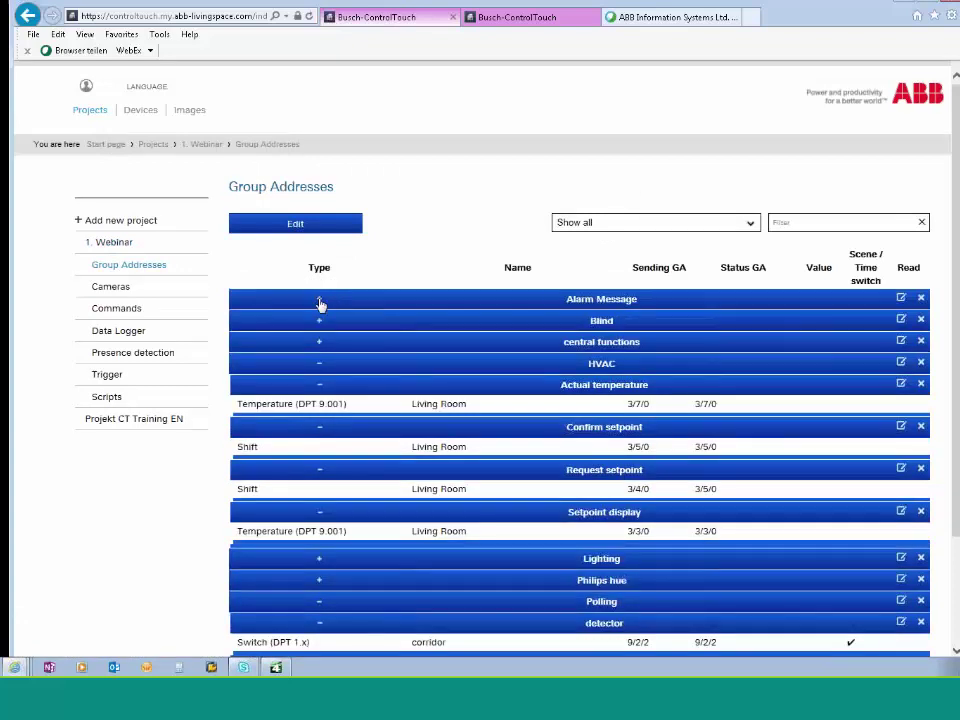
left_click(320, 366)
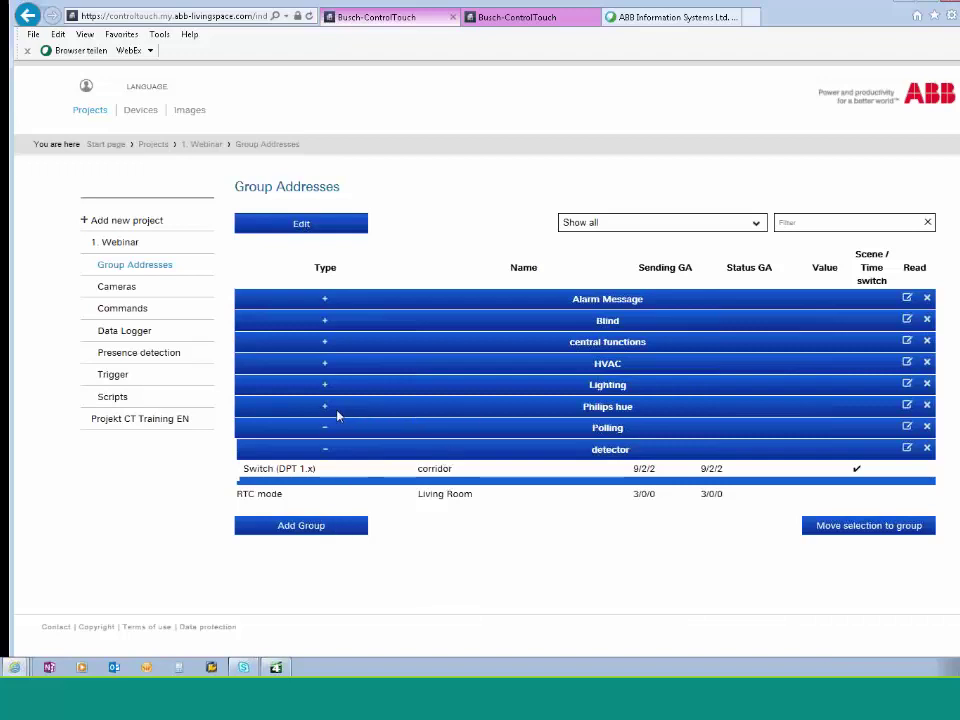
left_click(302, 222)
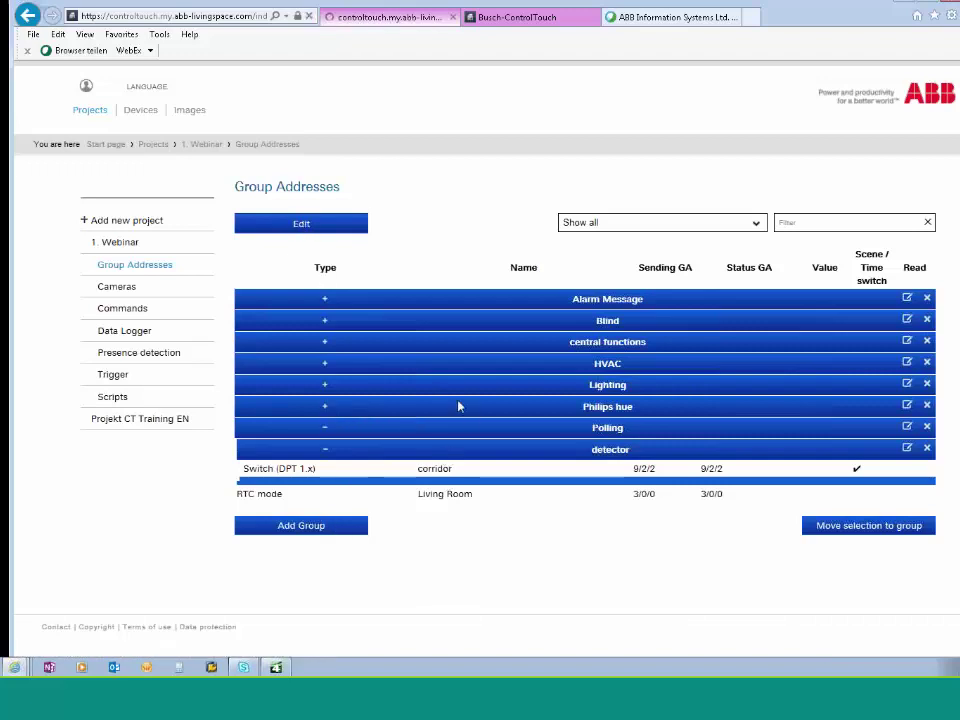
scroll(459, 406, "down", 5)
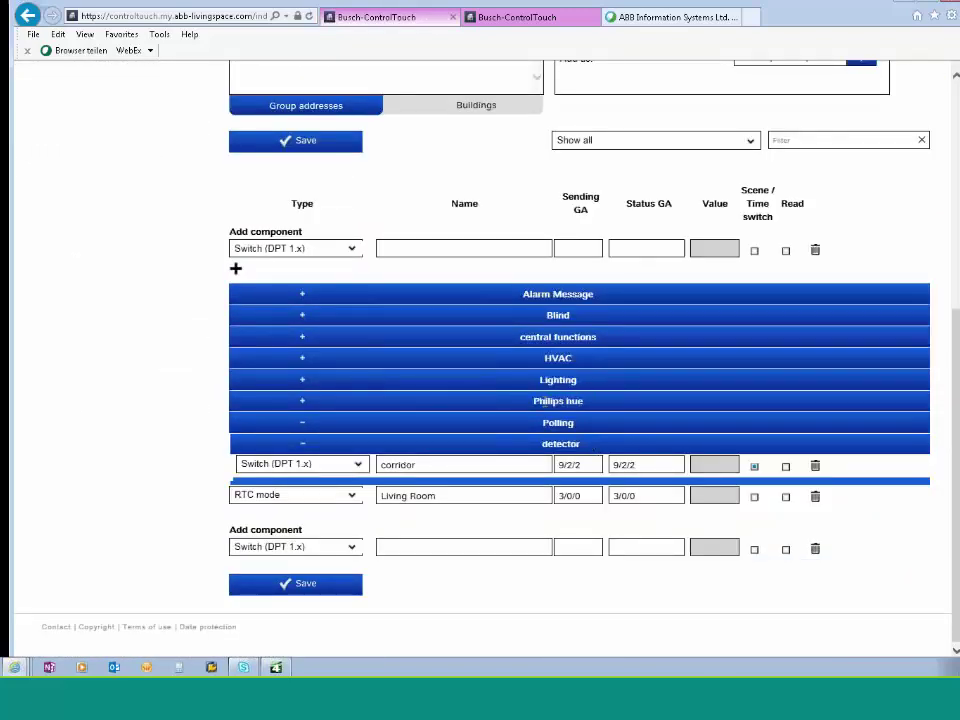
left_click(304, 404)
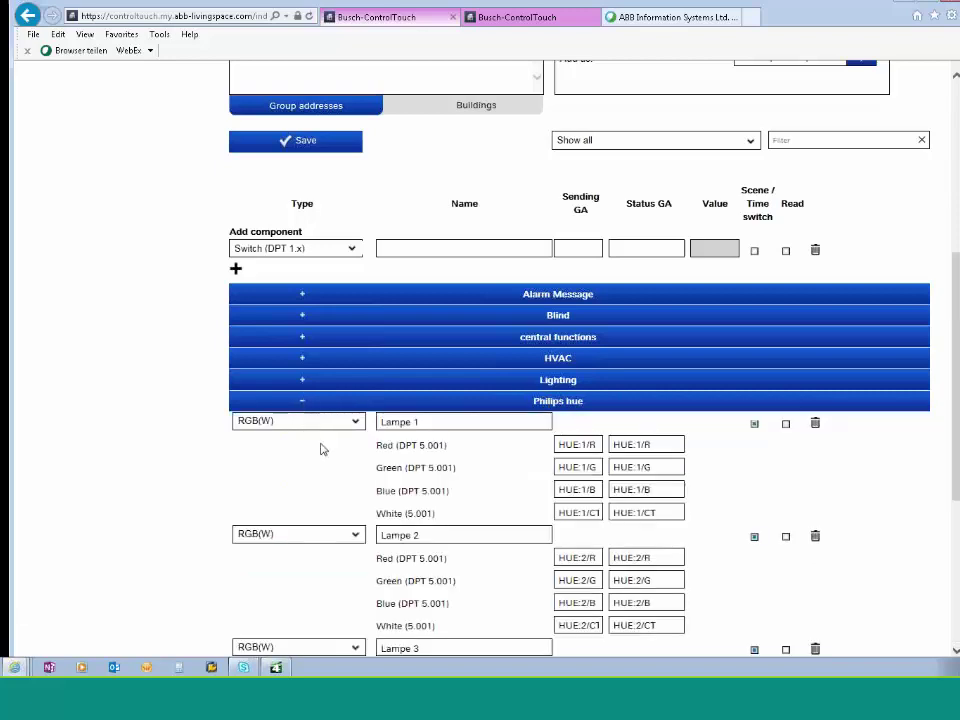
left_click(352, 250)
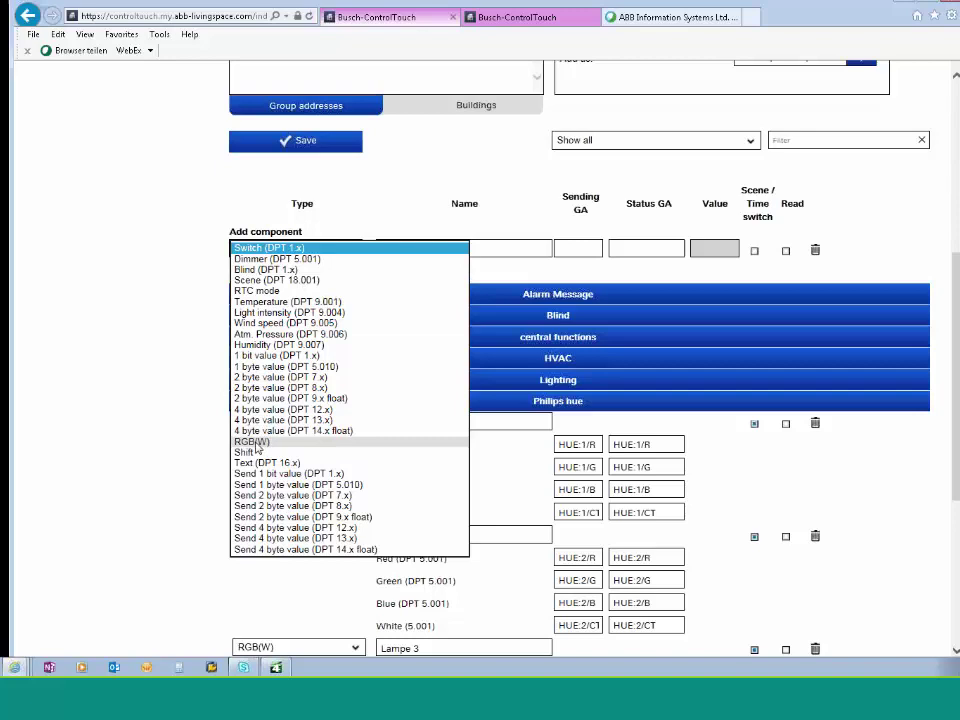
left_click(111, 414)
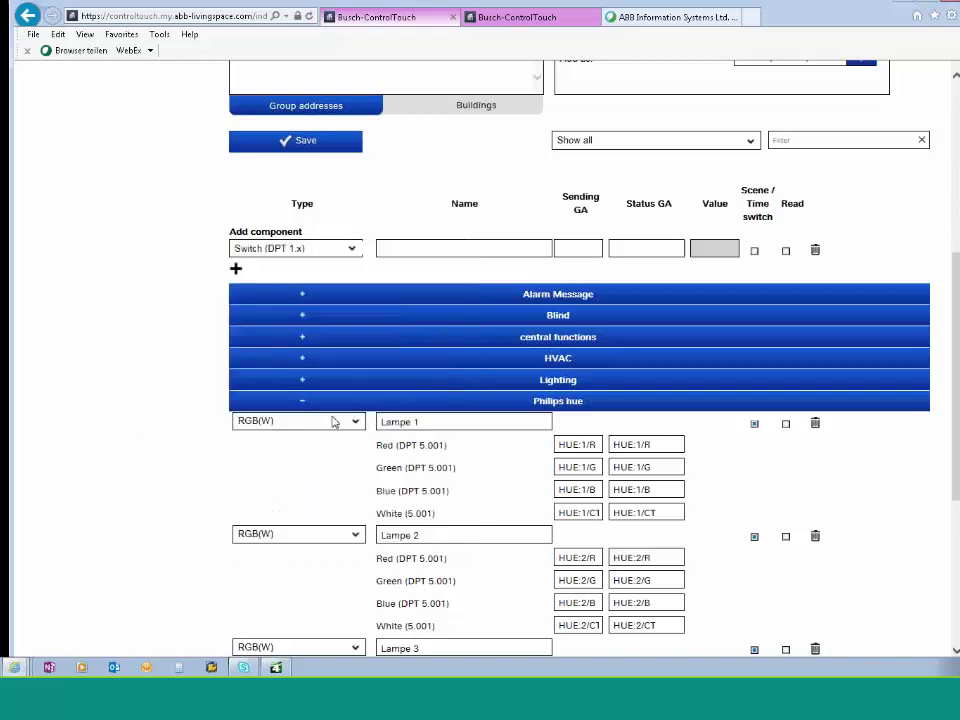
Examine the red, green, blue and white addresses of Lampe 1 to Lampe 3 in the Philips hue group
scroll(300, 380, "down", 2)
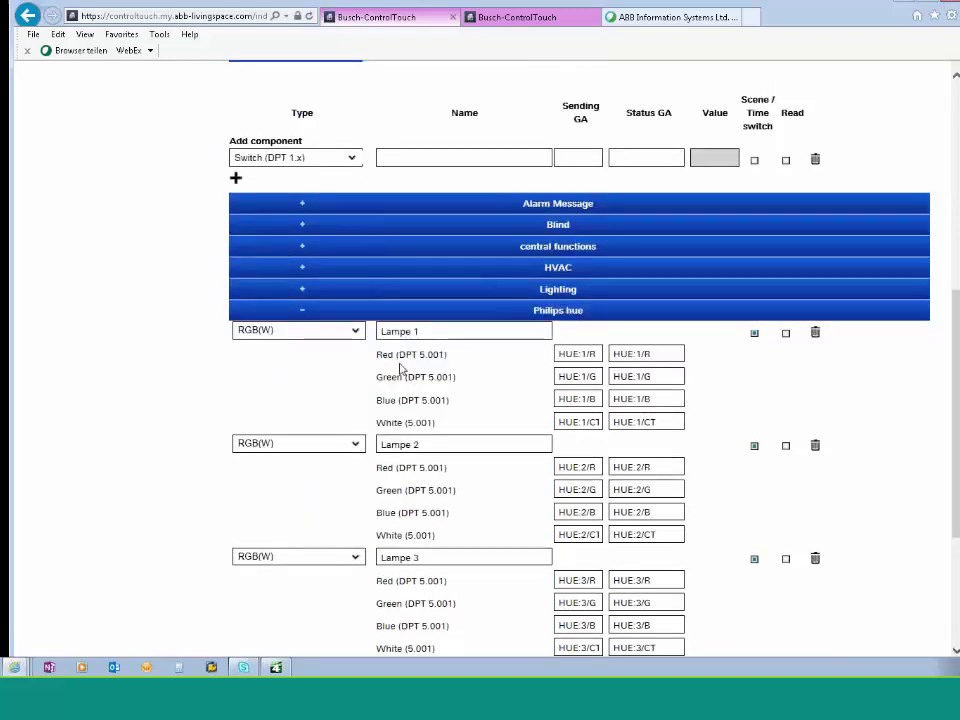
scroll(410, 300, "down", 1)
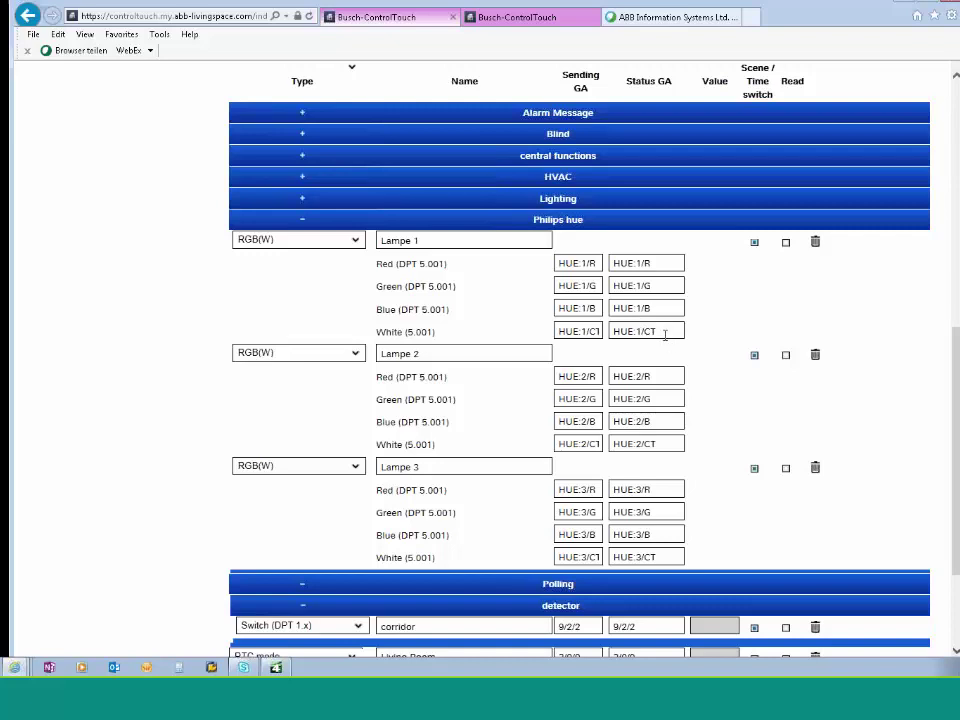
scroll(660, 343, "up", 5)
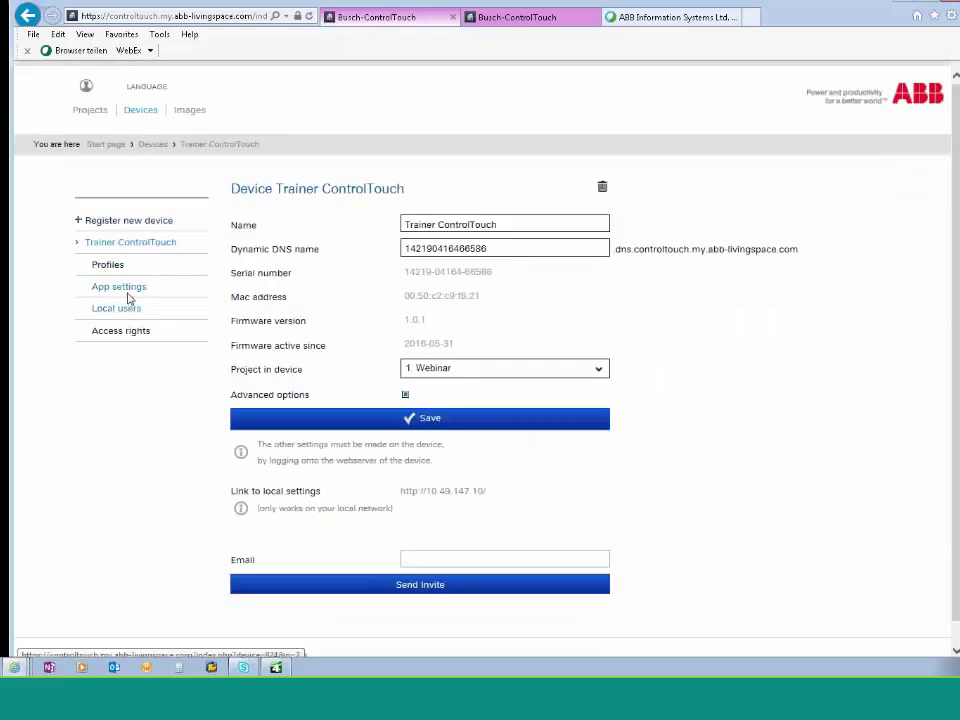
Add a control page named RGB to the Webinar profile of Trainer ControlTouch and save it
left_click(112, 268)
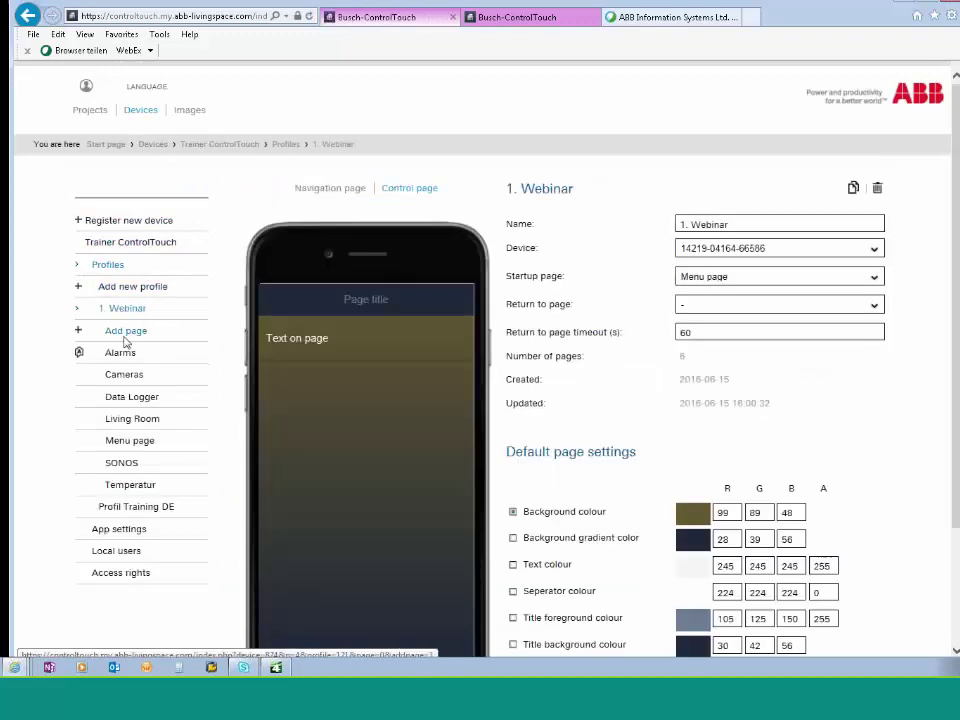
left_click(125, 332)
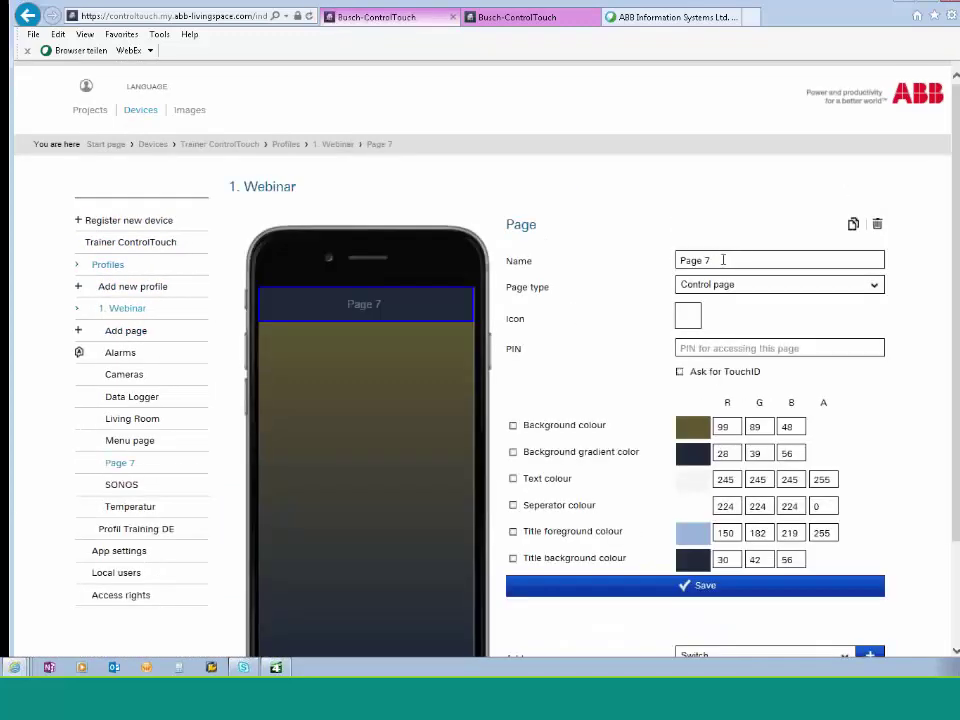
type("RGB")
left_click(697, 584)
Add an RGB control element to the RGB page and select it in the phone preview
scroll(832, 650, "down", 3)
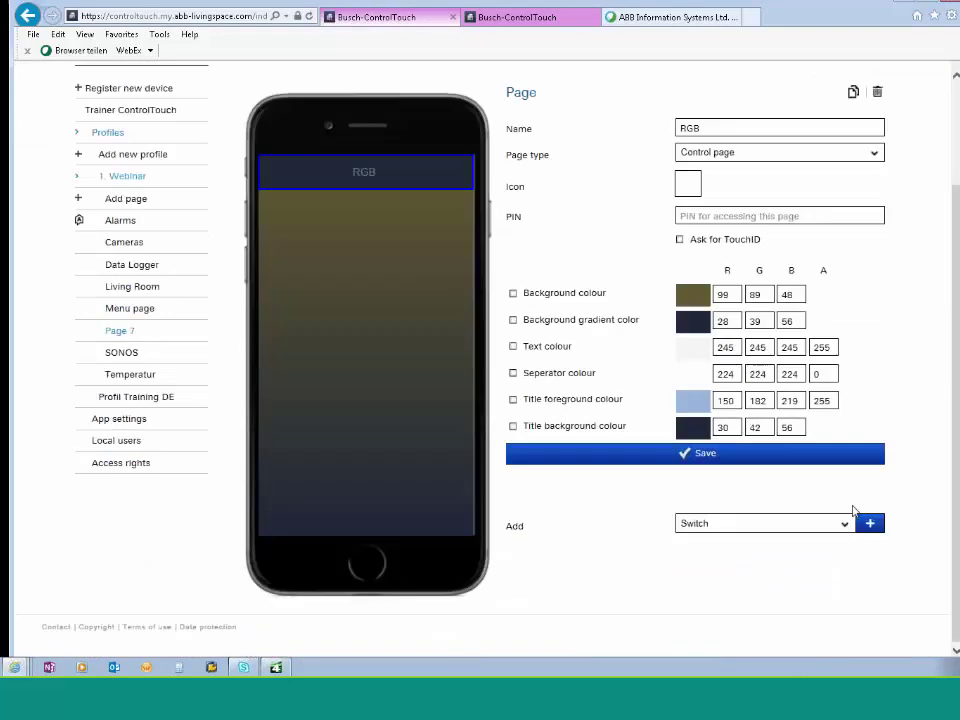
left_click(844, 528)
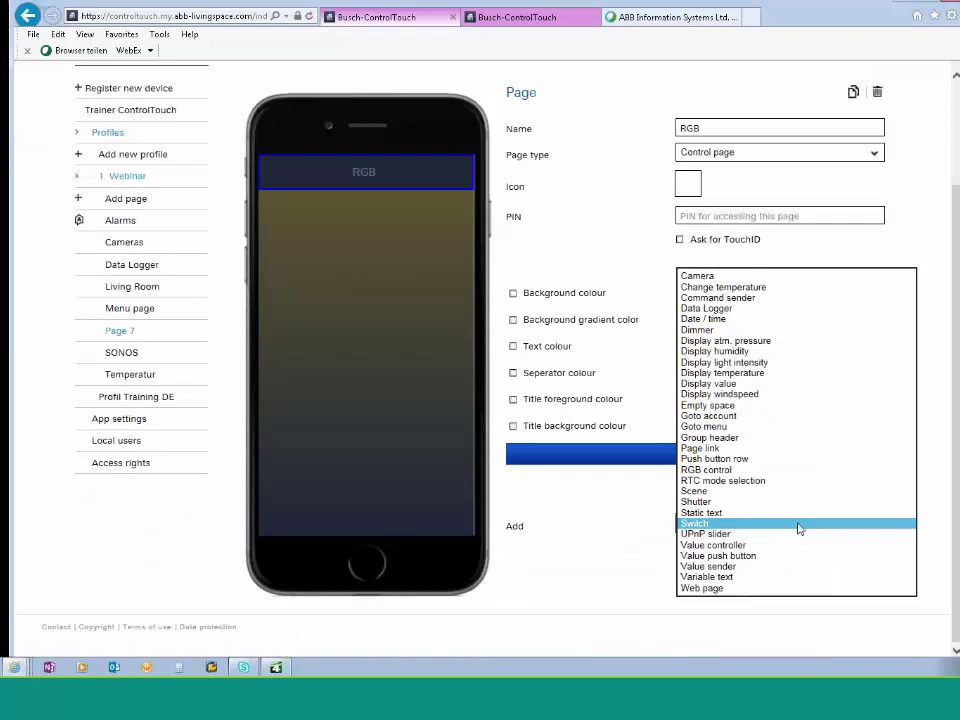
left_click(707, 470)
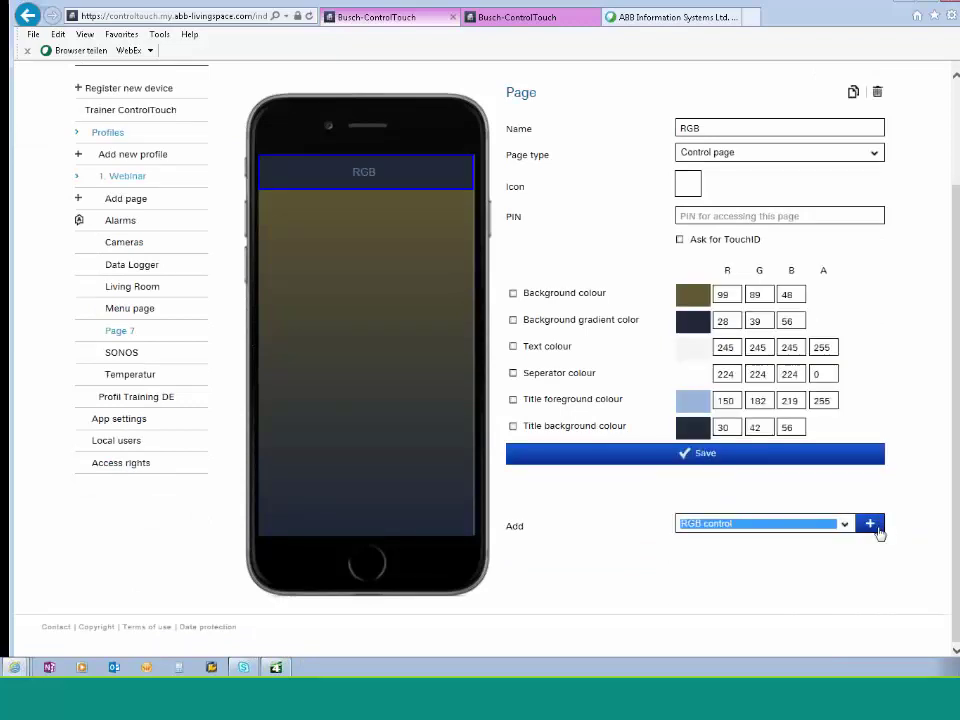
left_click(869, 523)
left_click(342, 206)
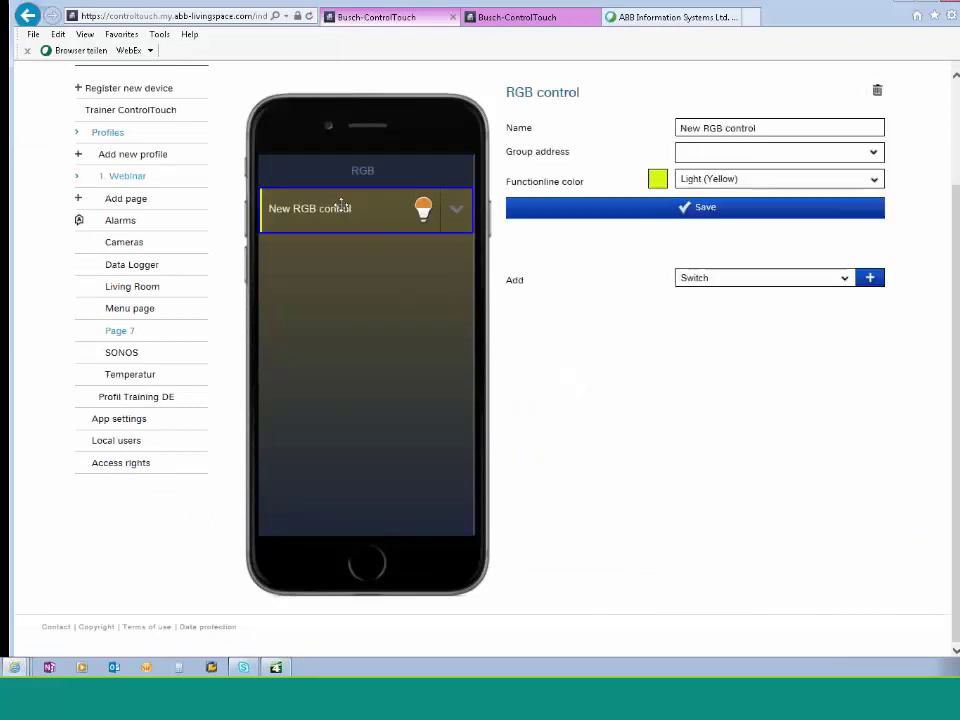
Assign the Philips hue group address Lampe 1 to the new RGB control and save it
left_click(874, 154)
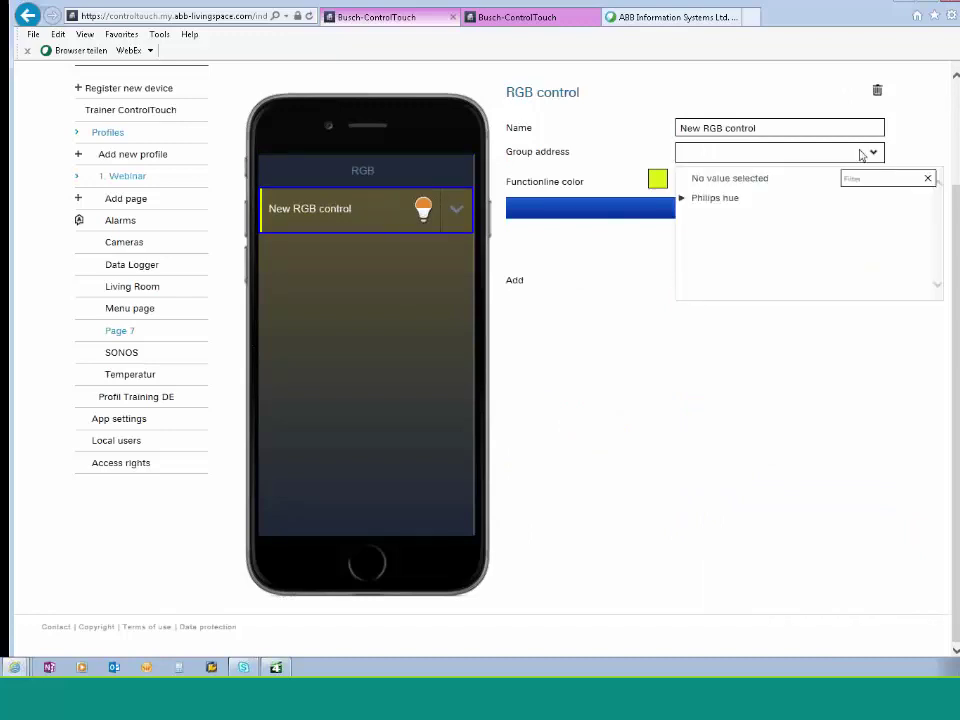
left_click(682, 198)
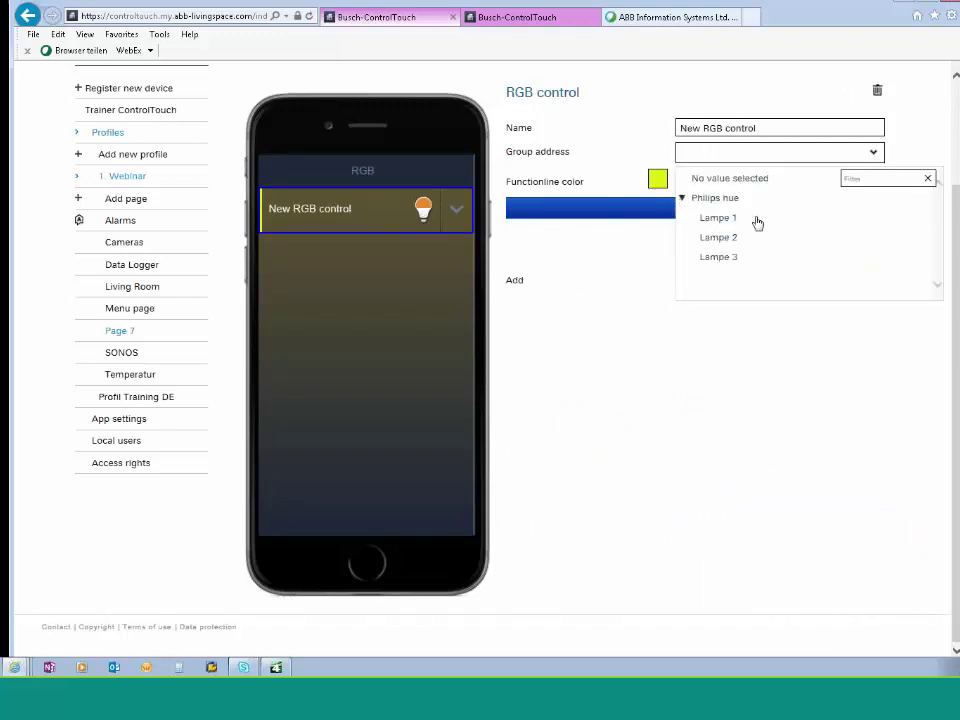
left_click(718, 218)
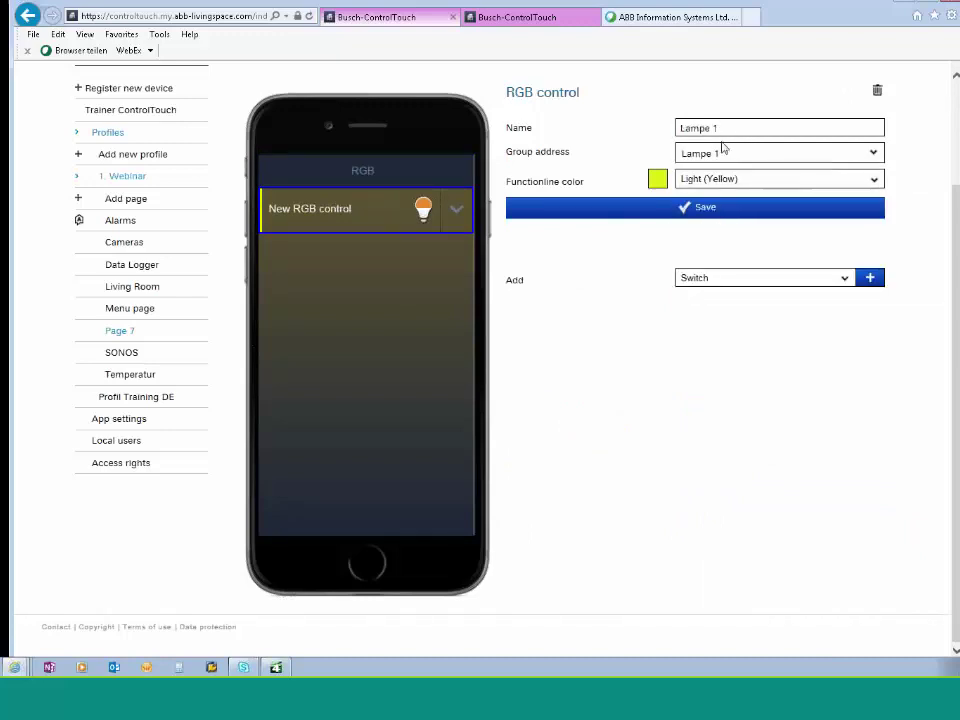
left_click(690, 210)
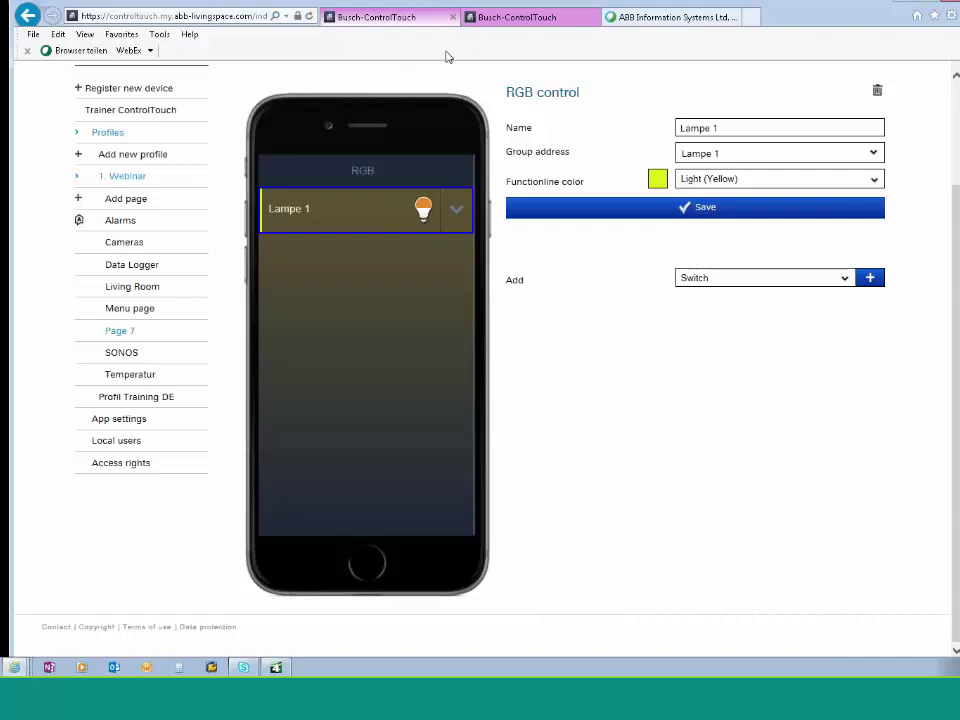
Switch to the device's local web interface and create a new scene named Training Webinar
left_click(510, 25)
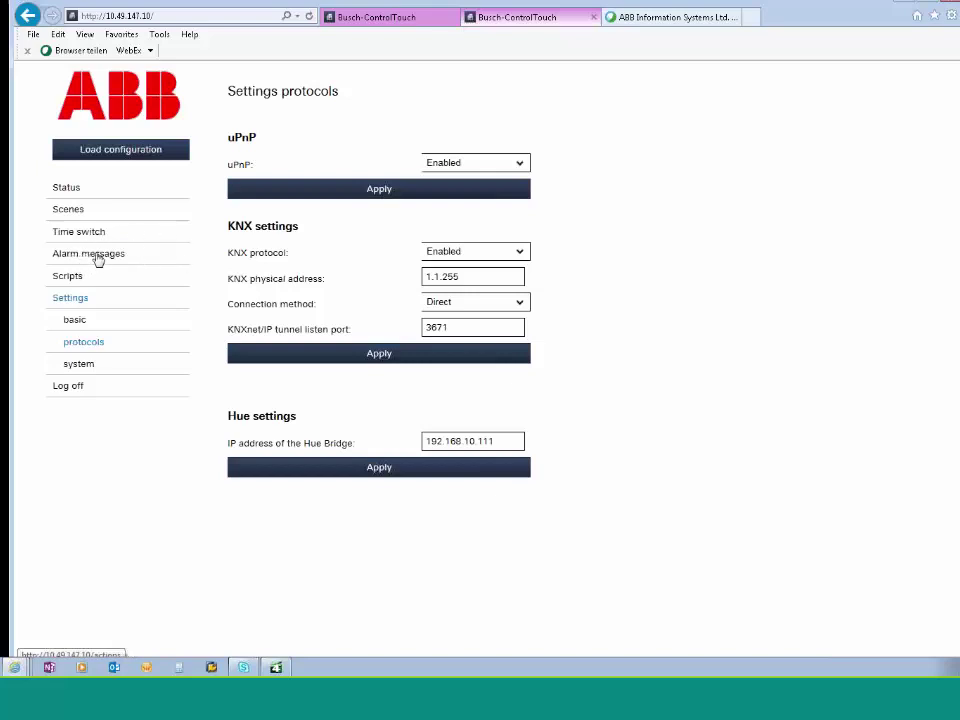
left_click(68, 210)
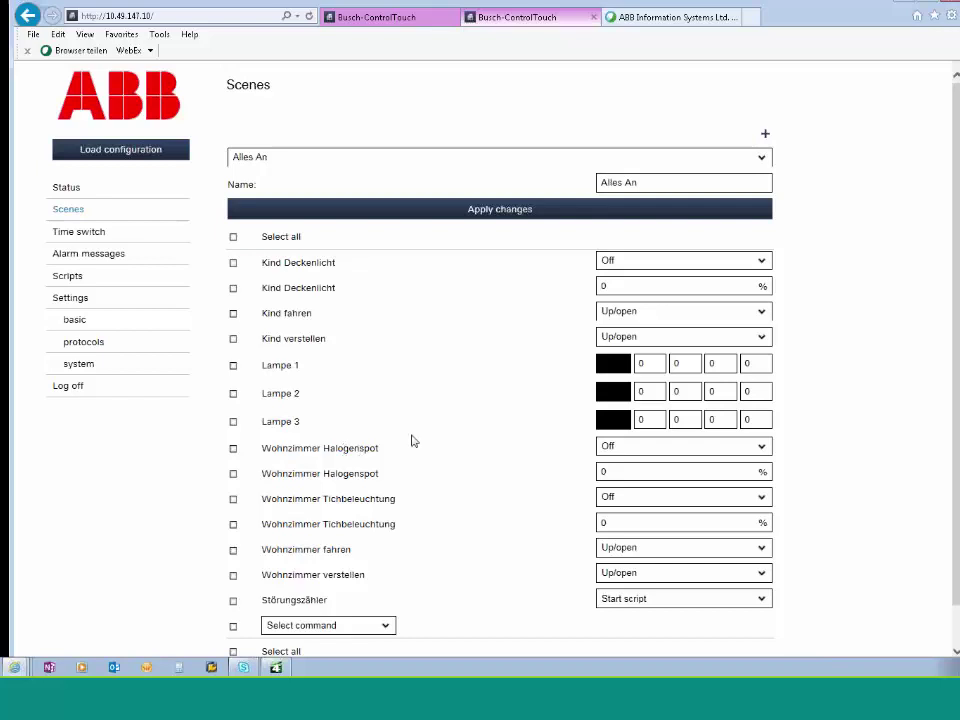
left_click(766, 138)
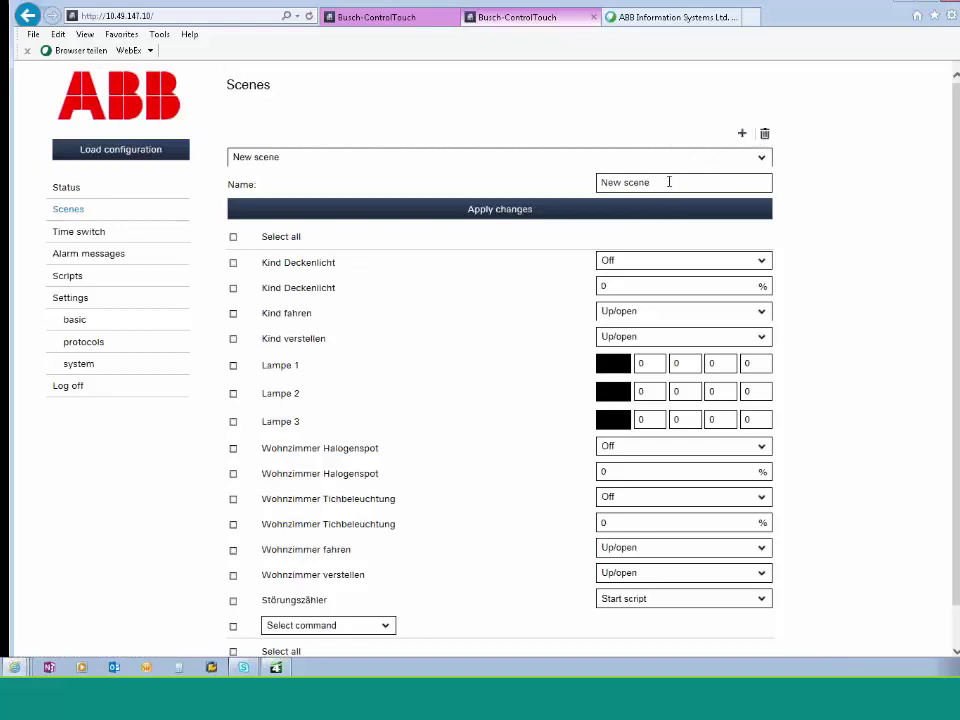
left_click_drag(669, 182, 489, 186)
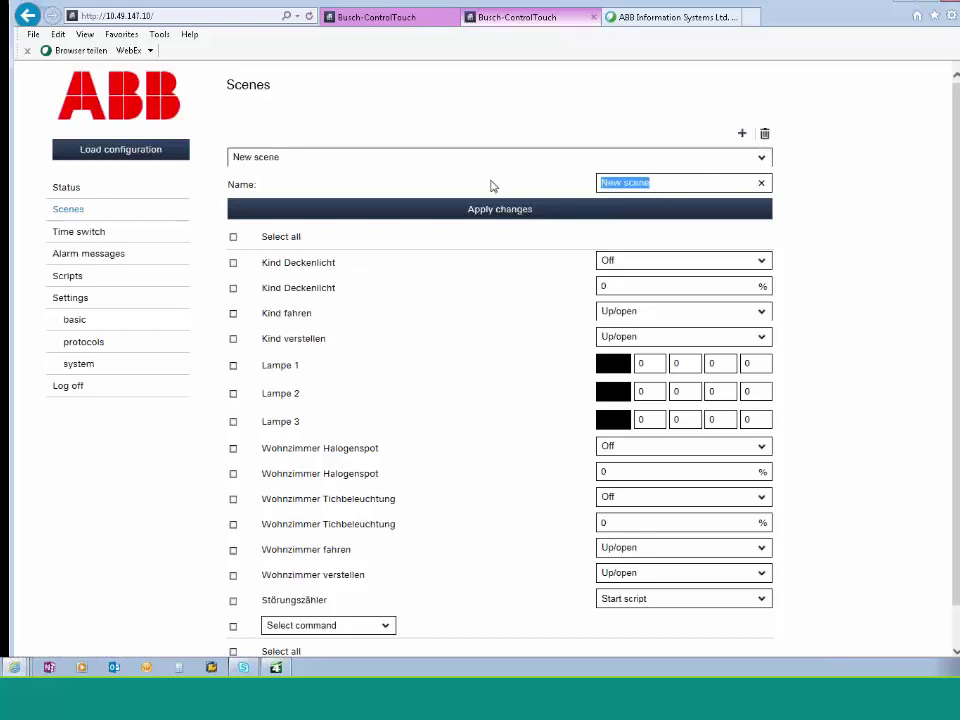
type("Ti")
type("aining Webinar")
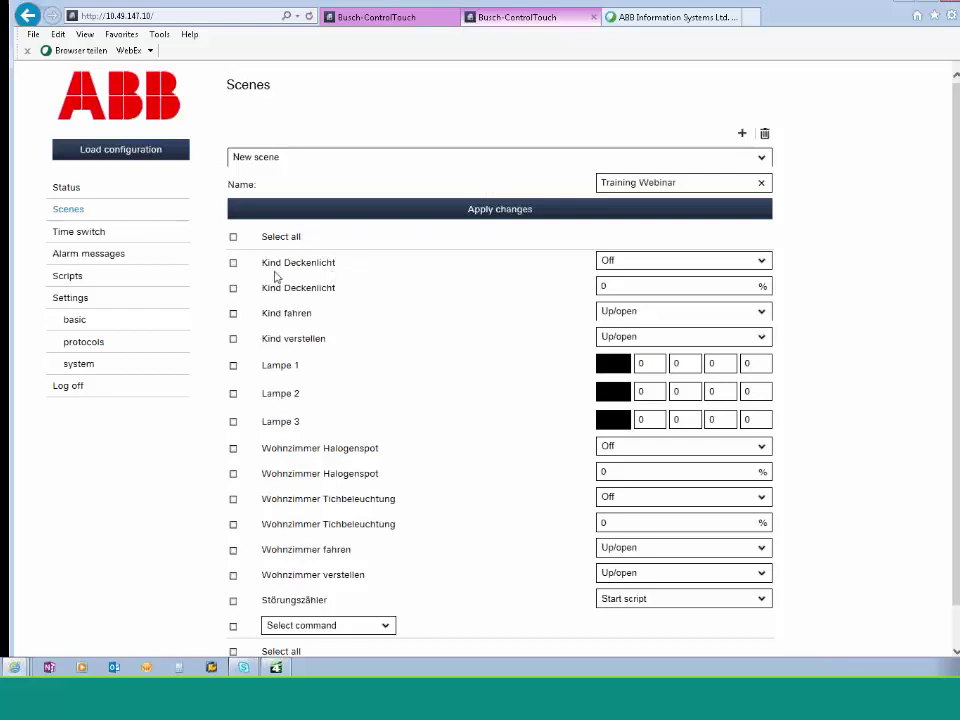
Include the Wohnzimmer Halogenspot switch in the Training Webinar scene with the state On
scroll(255, 338, "down", 1)
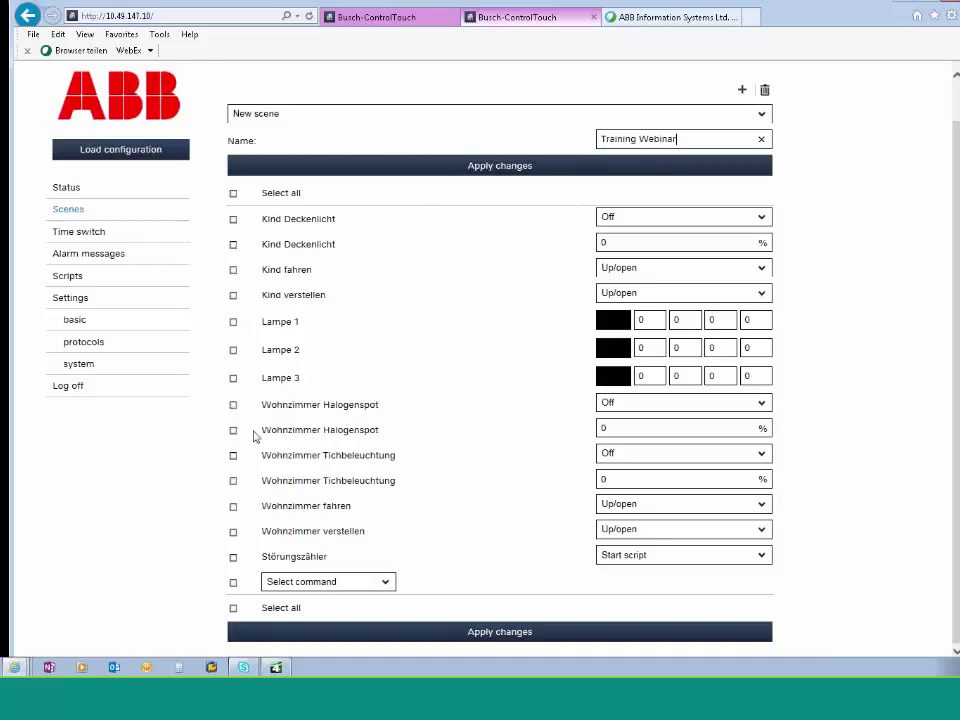
left_click(233, 407)
left_click(760, 402)
left_click(636, 416)
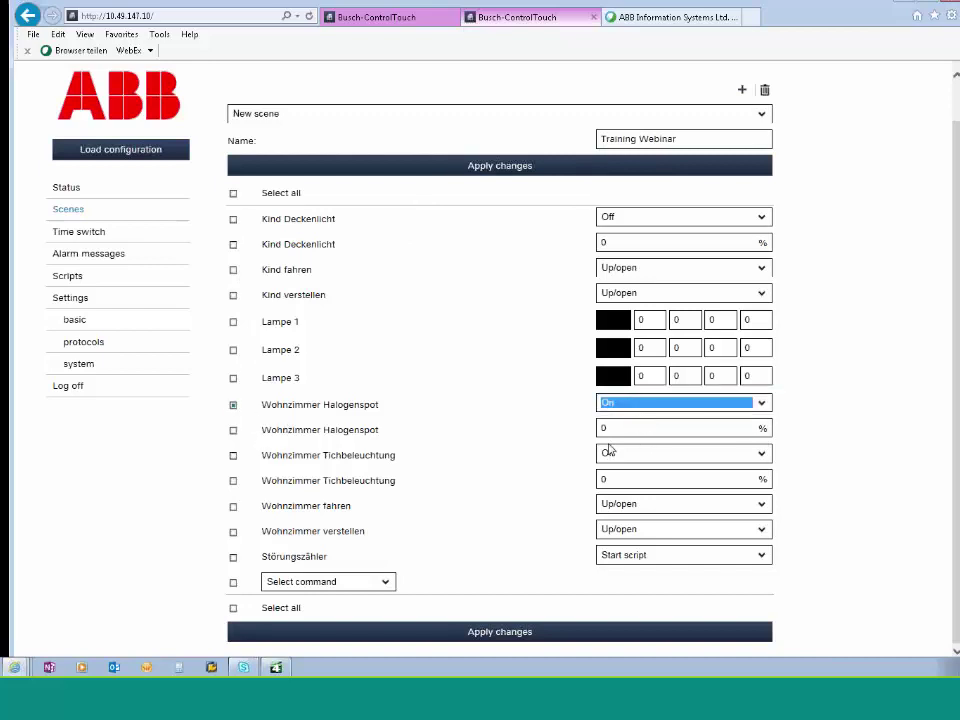
Include Lampe 2 in the scene with its red value set to 255 and apply the scene changes
left_click(233, 350)
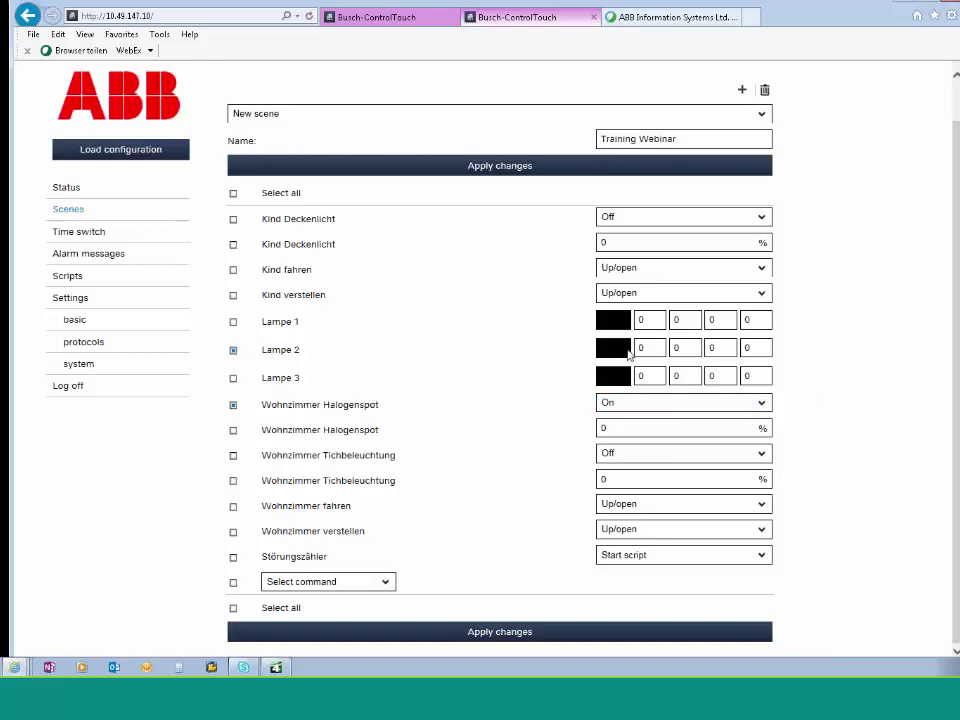
key("BackSpace")
type("255")
left_click(728, 347)
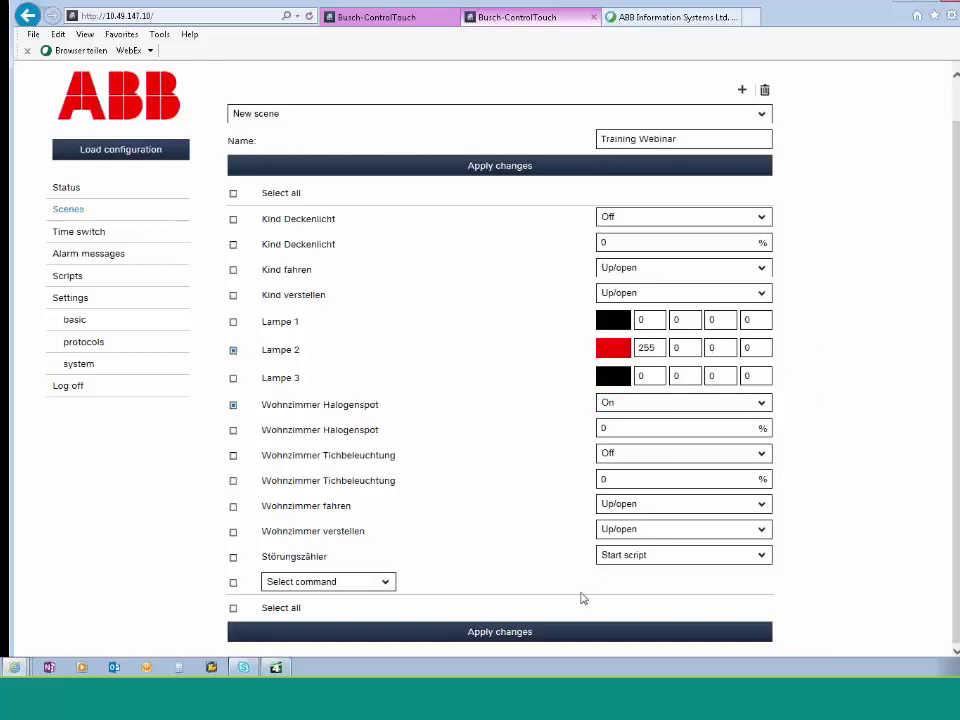
left_click(481, 632)
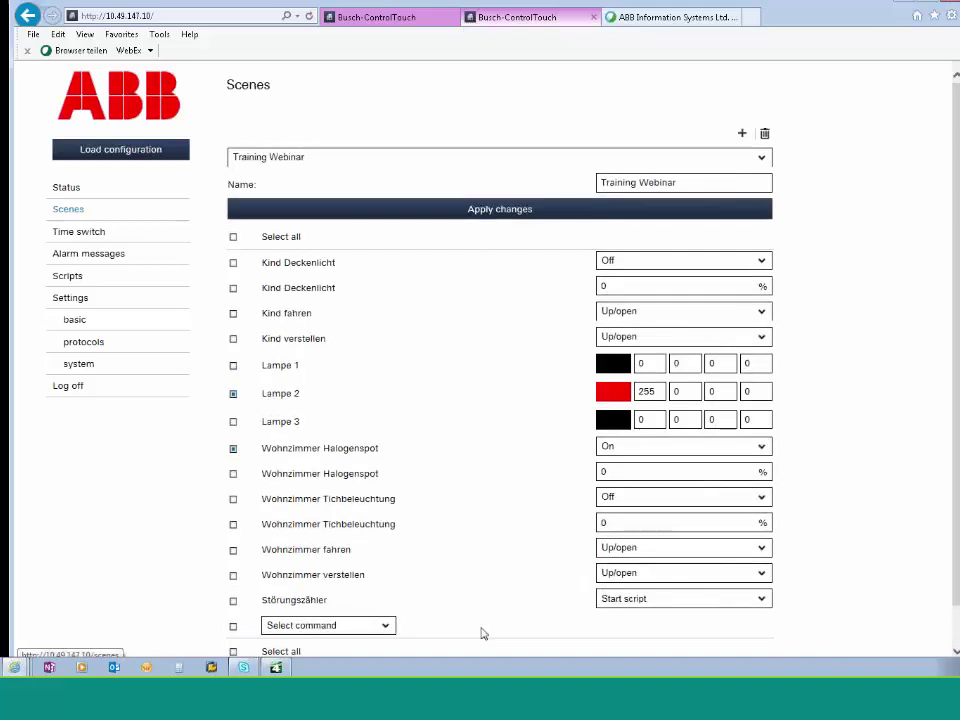
Try to add a uPnP device command to the Training Webinar scene
scroll(481, 498, "down", 1)
left_click(385, 581)
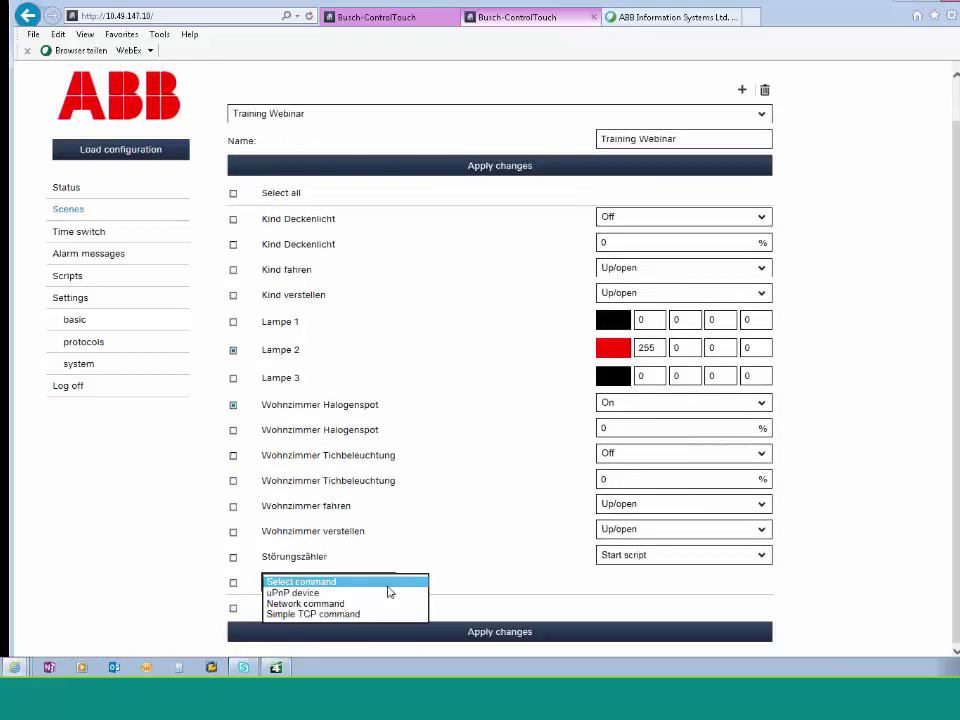
left_click(325, 592)
left_click(527, 586)
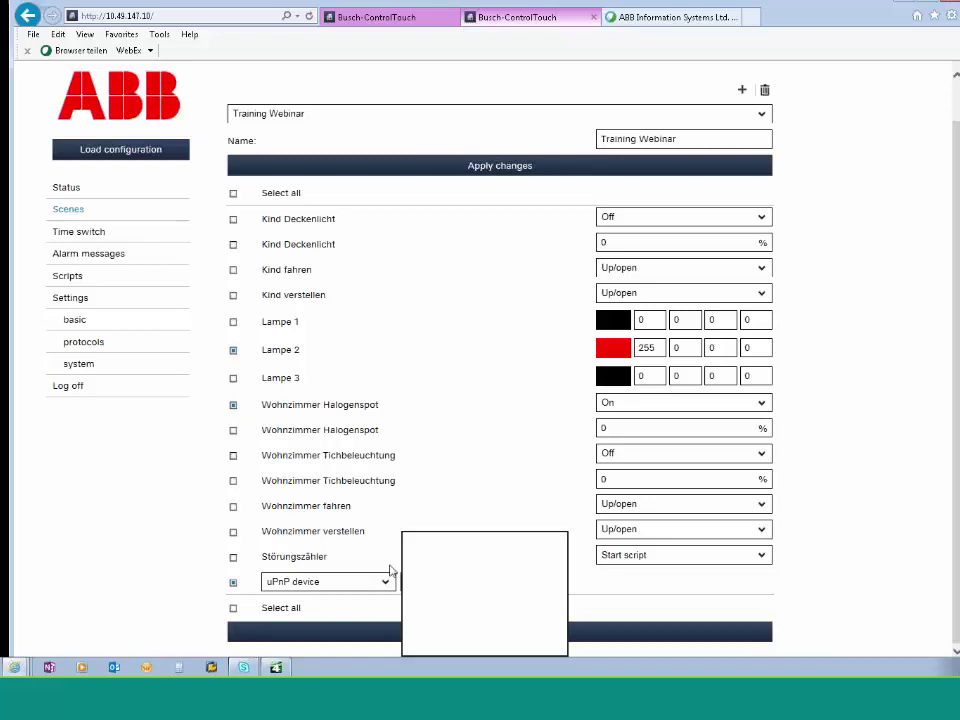
left_click(417, 508)
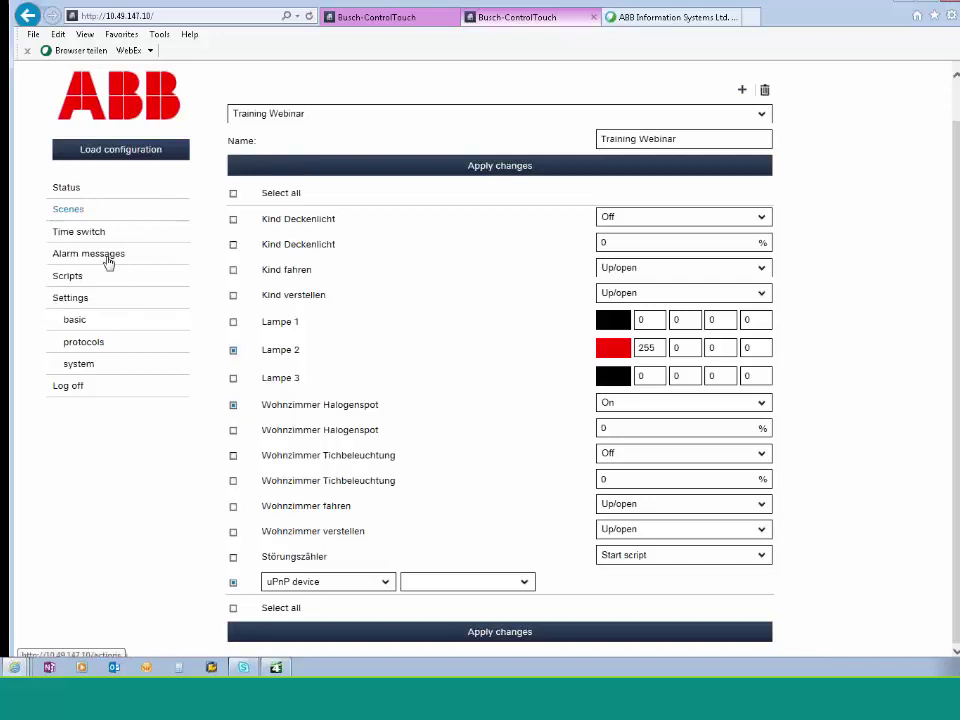
Start a new time switch entry and choose Scene 'Sonos play szene' as its action
left_click(86, 232)
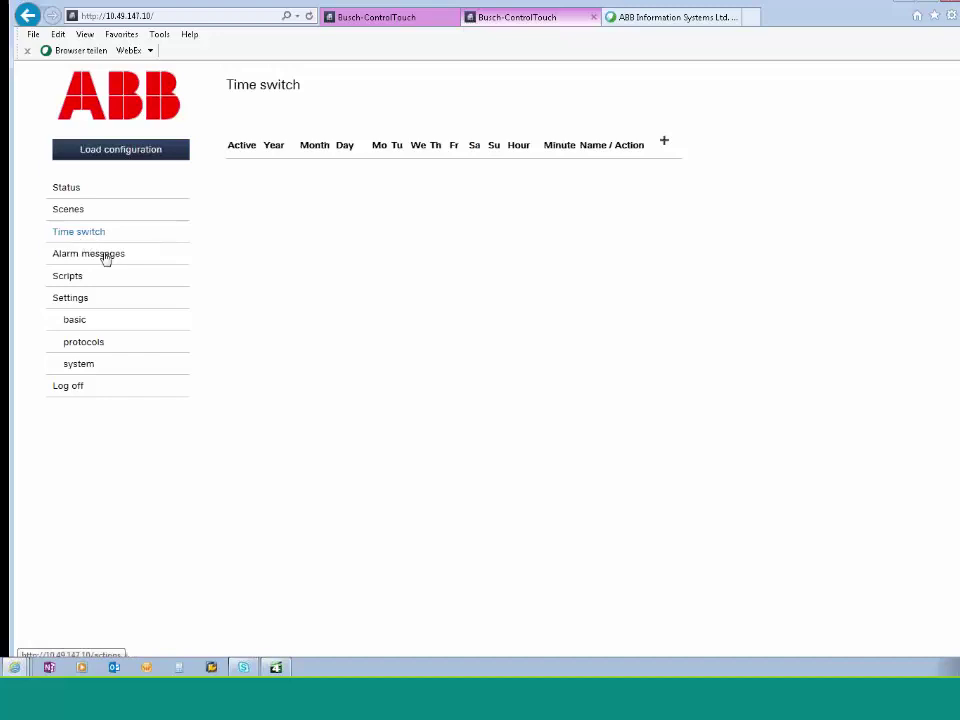
left_click(664, 144)
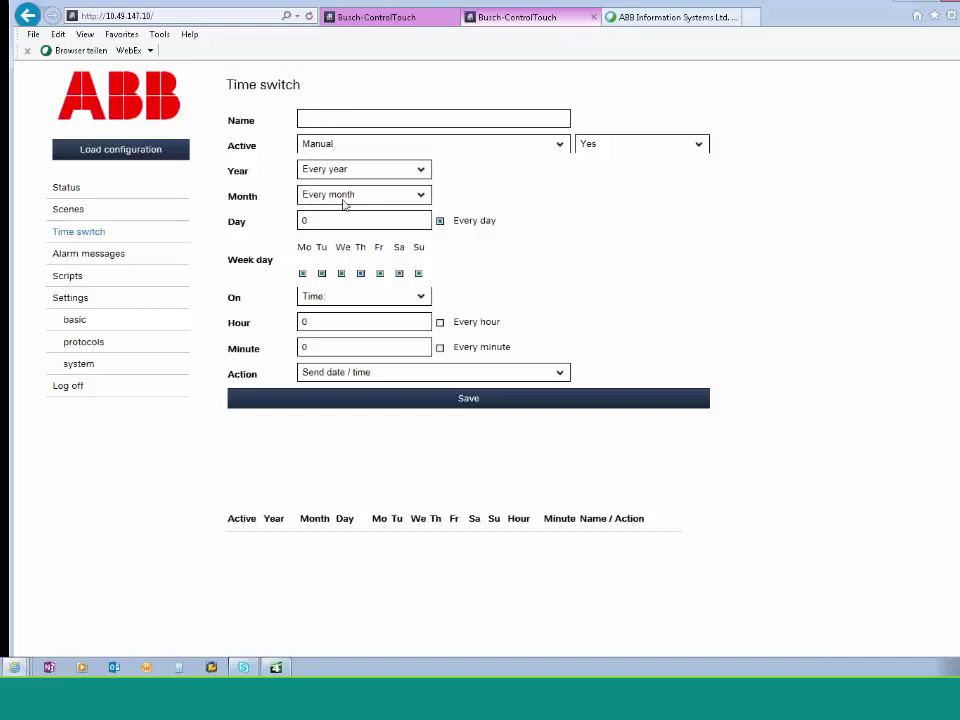
left_click(561, 374)
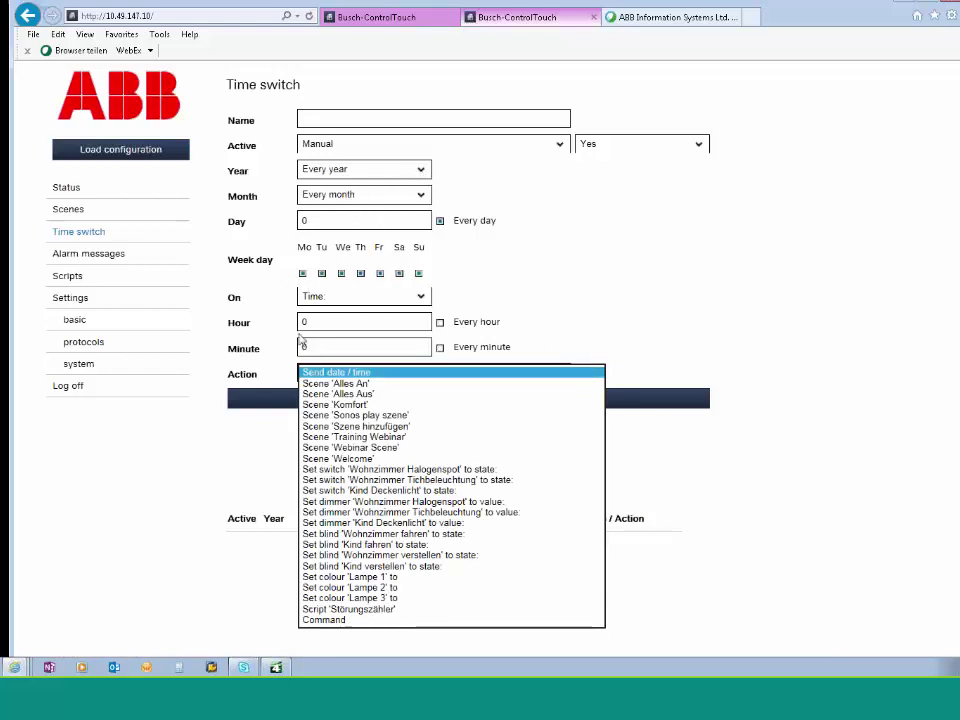
left_click(355, 415)
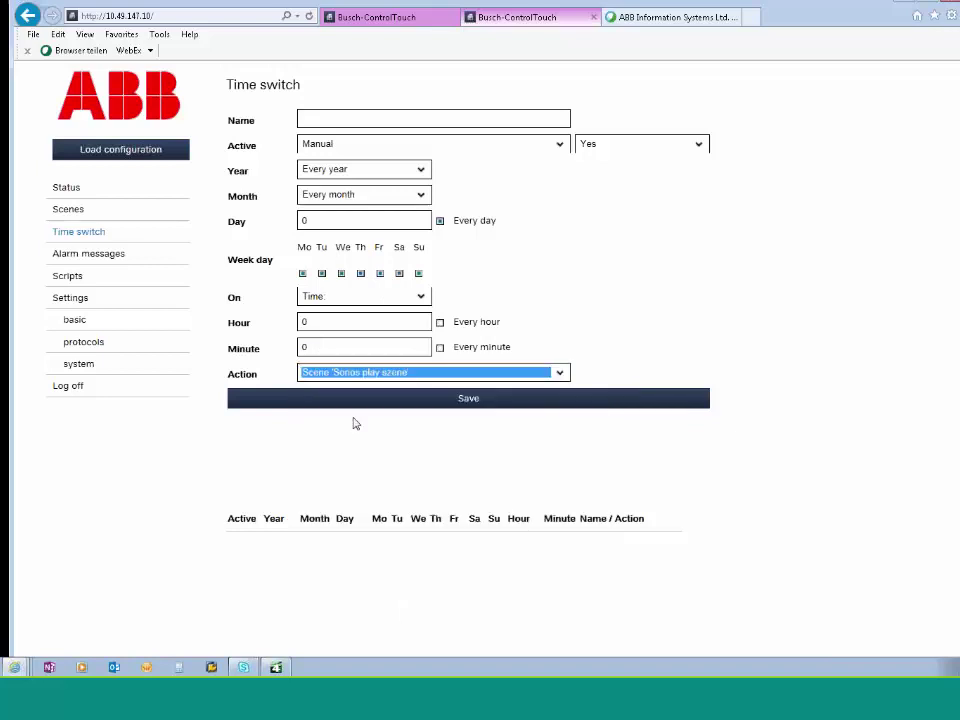
left_click(560, 372)
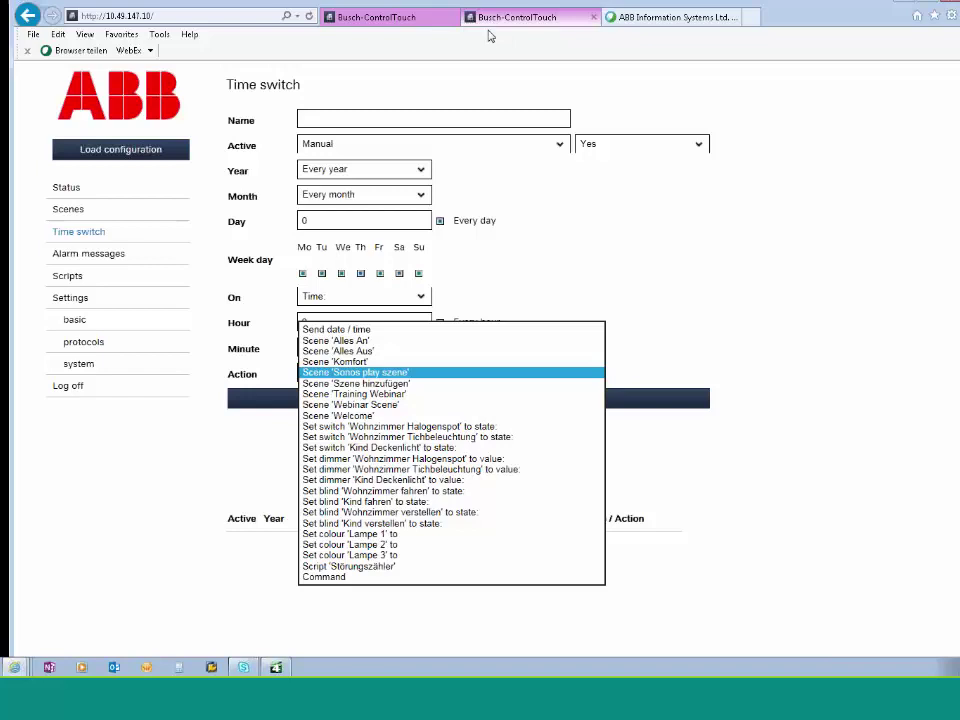
left_click(795, 204)
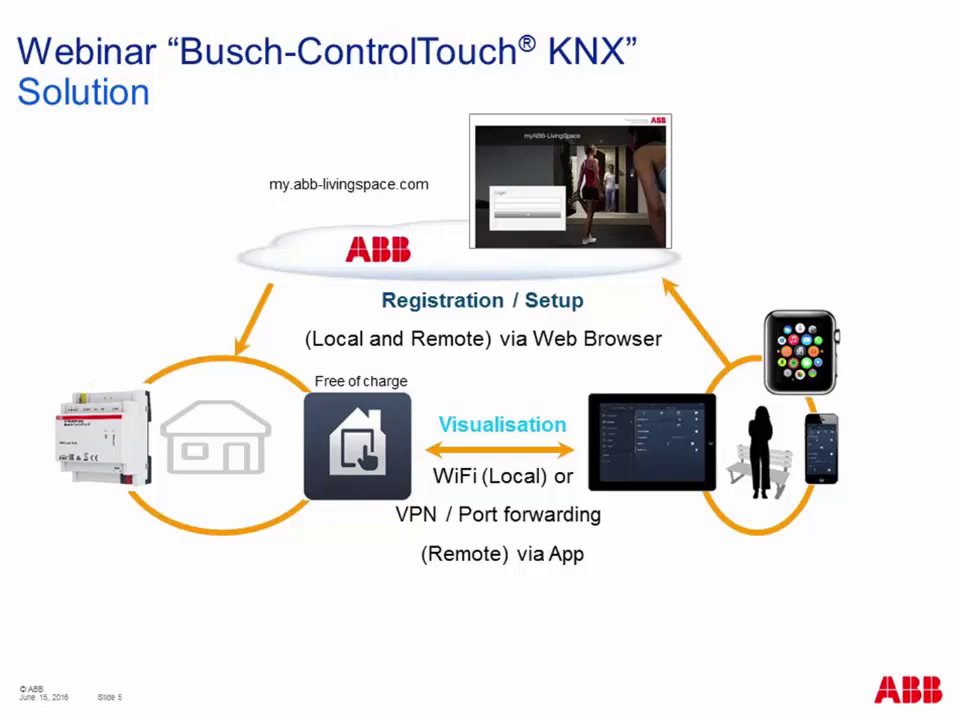
key("Right")
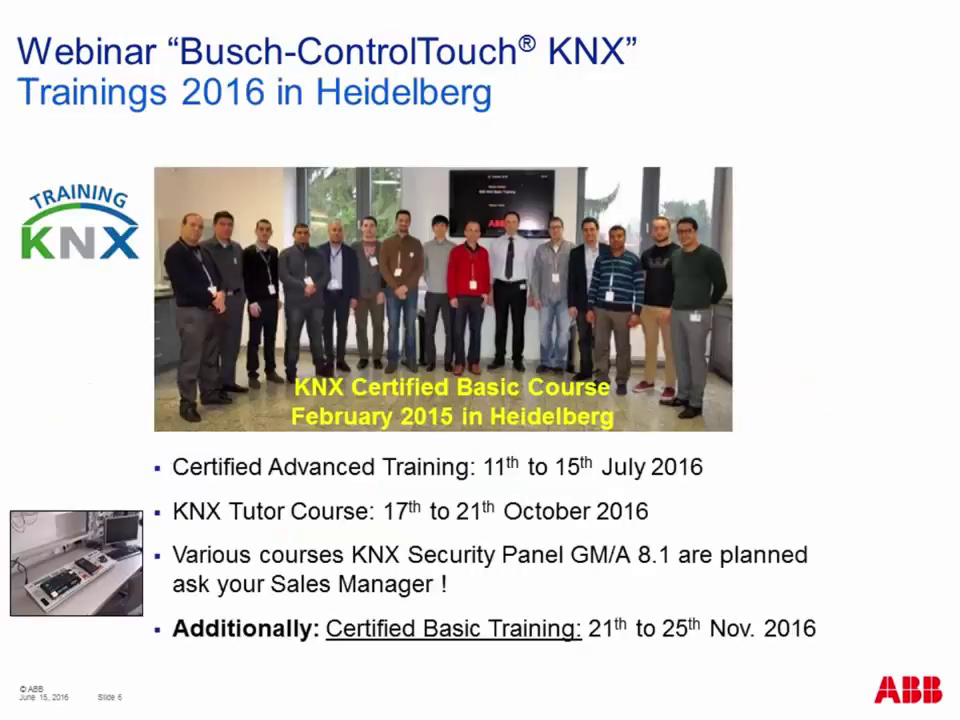